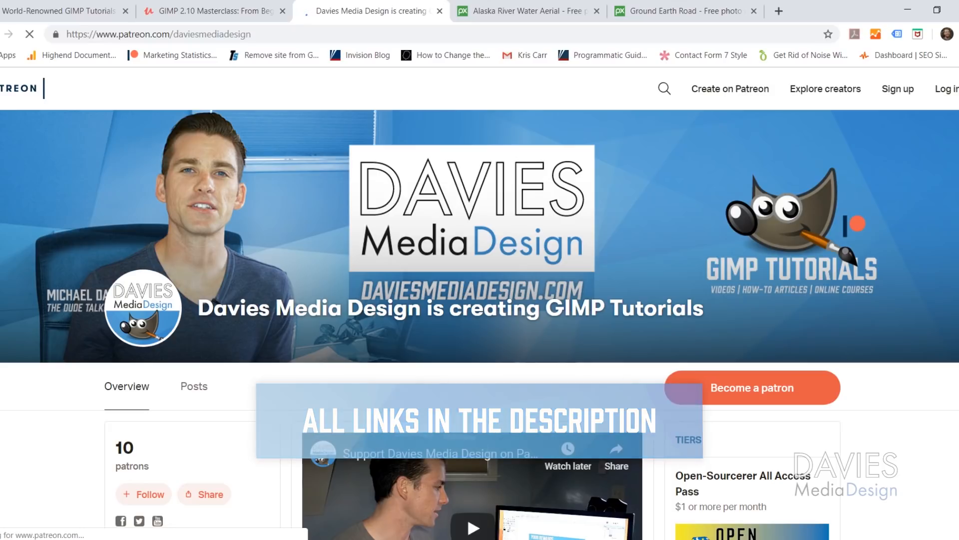
View the Alaska river aerial photo and the ground earth road texture pages on Pixabay
click(505, 7)
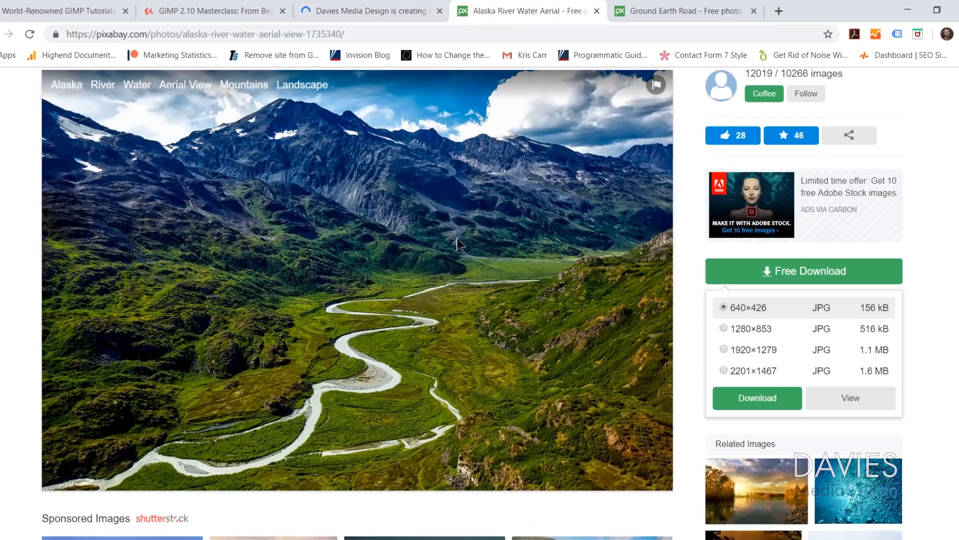
scroll(462, 244, up, 1)
scroll(463, 244, down, 1)
click(662, 9)
scroll(449, 341, down, 1)
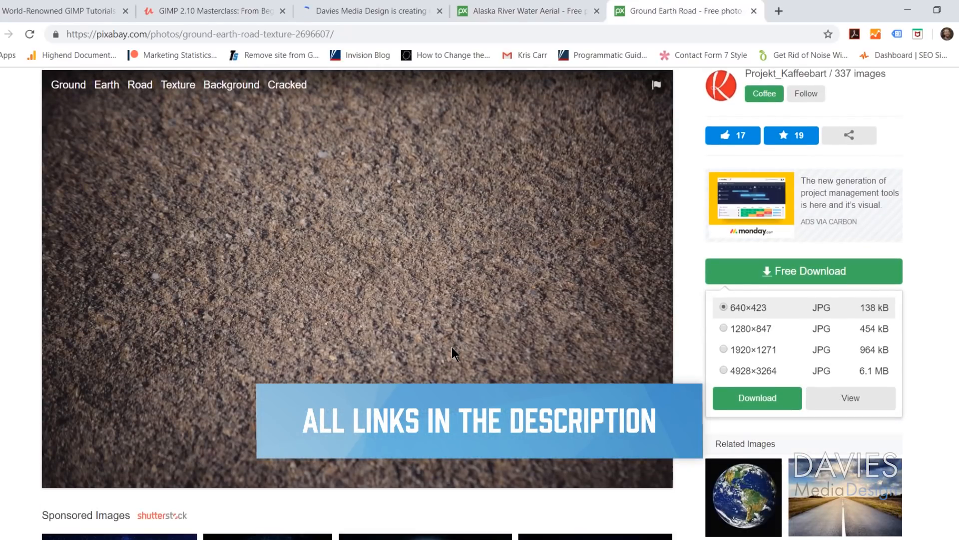
Switch to GIMP and examine the finished isometric 3D map composition up close and as a whole
click(911, 6)
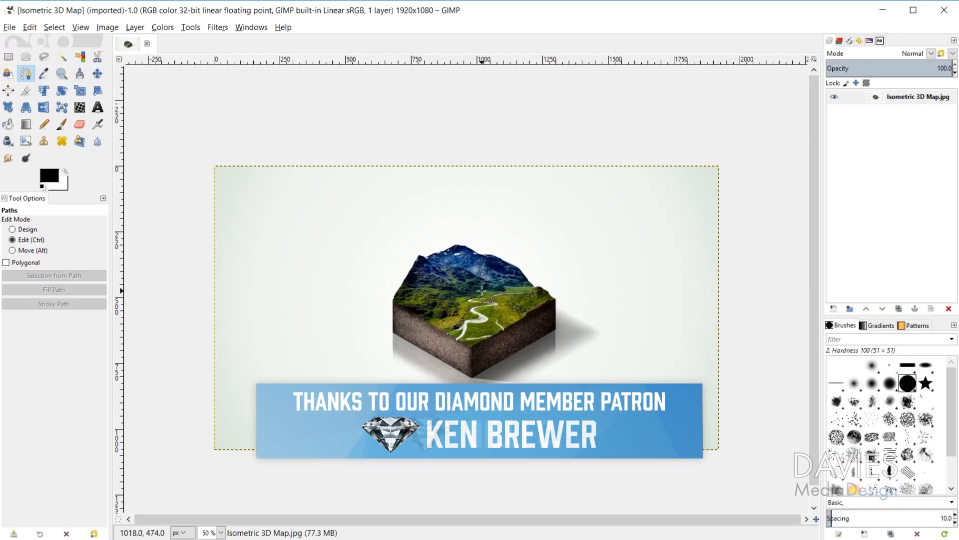
ctrl+scroll(482, 285, up, 3)
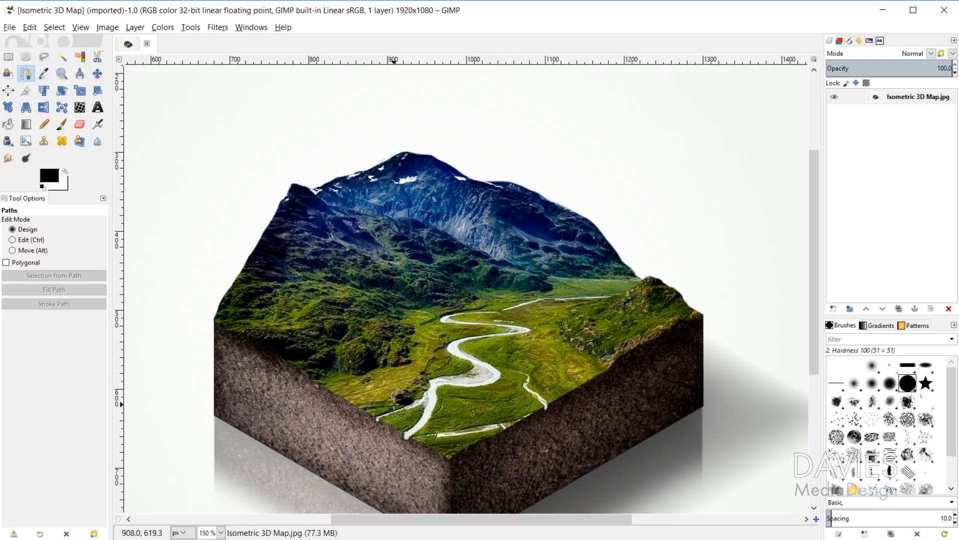
scroll(440, 384, down, 5)
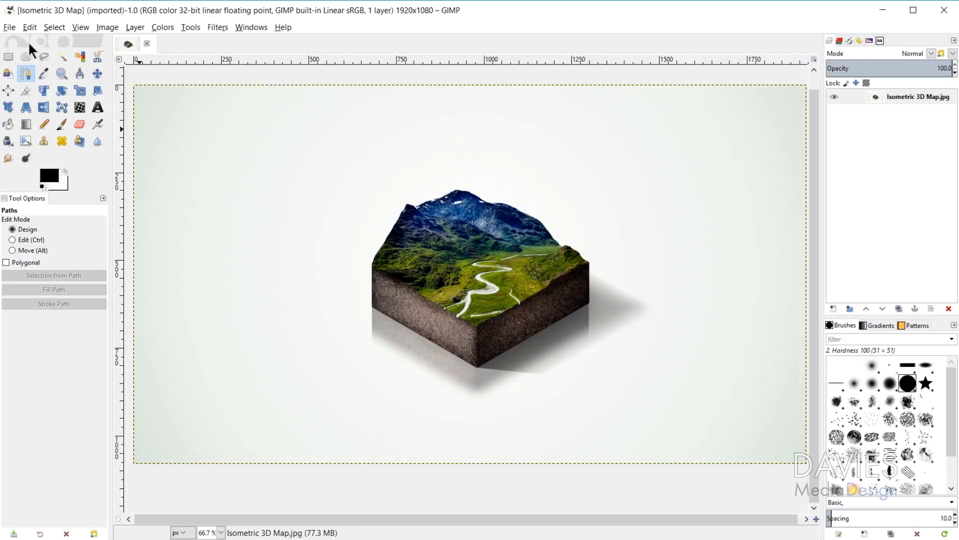
Open the recent file Isometric Grid 1920 1080.xcf
click(9, 28)
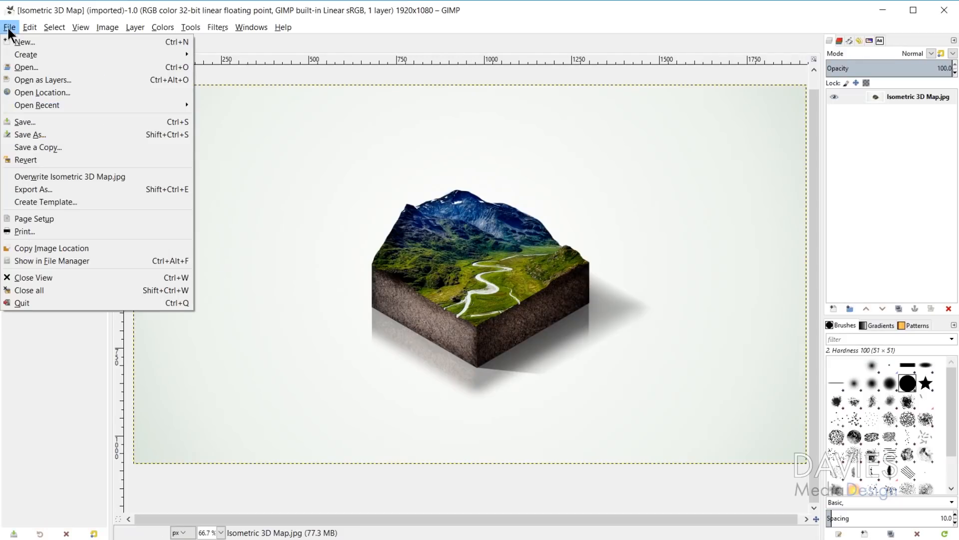
mouse_move(36, 106)
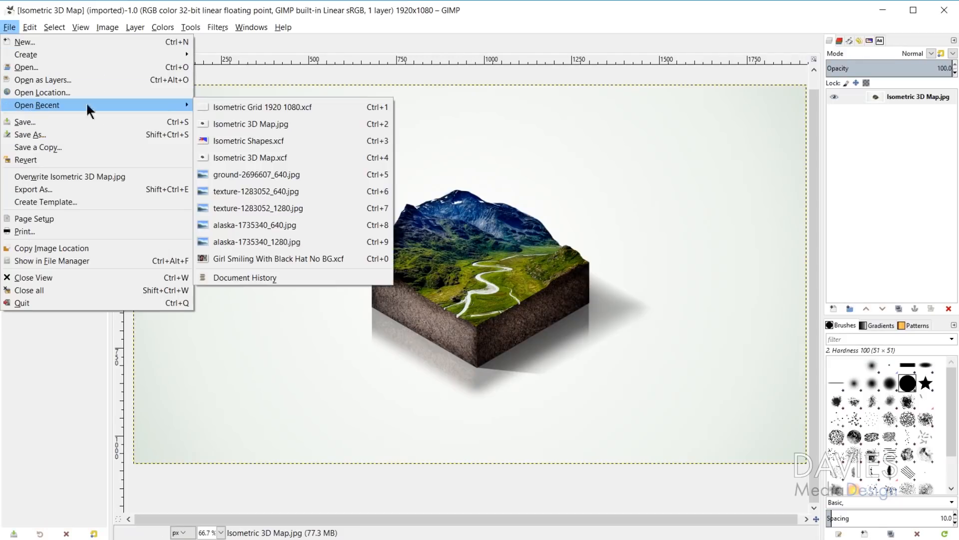
click(295, 107)
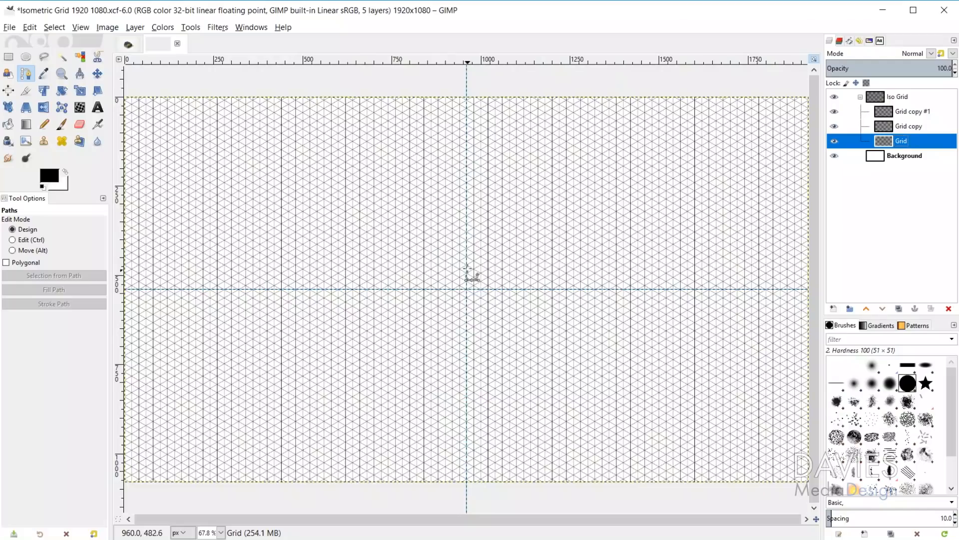
Hide the Grid layer with the vertical lines inside the Iso Grid group and collapse the group
scroll(470, 273, up, 5)
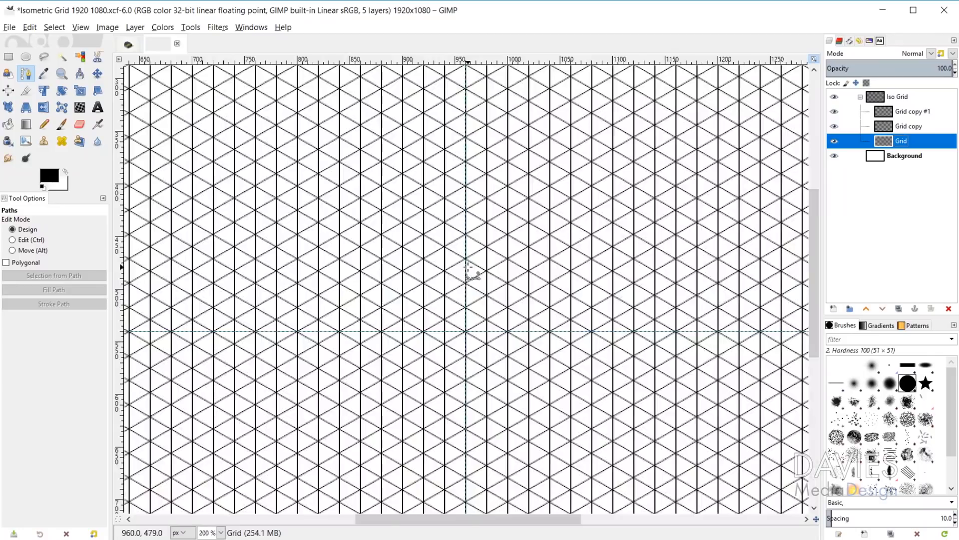
scroll(469, 265, up, 3)
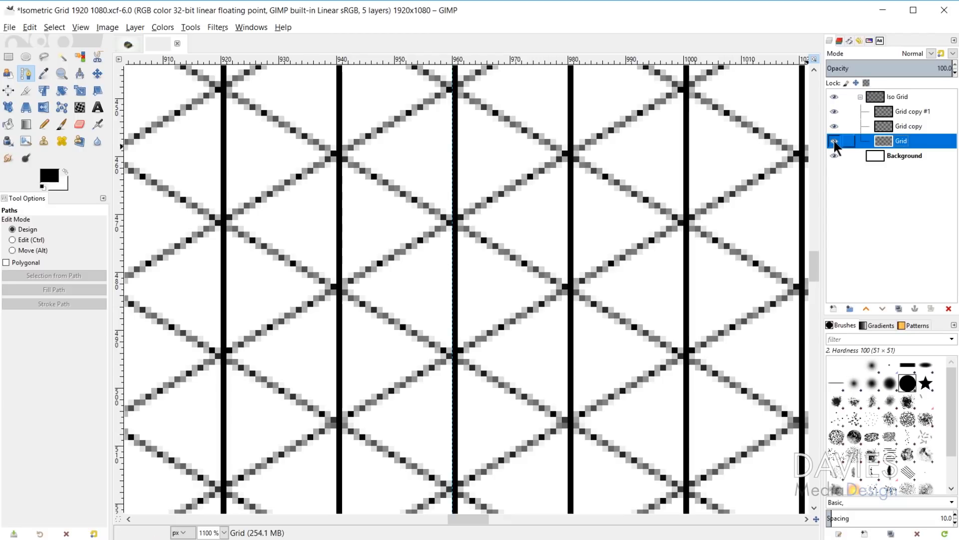
click(834, 141)
scroll(578, 242, down, 5)
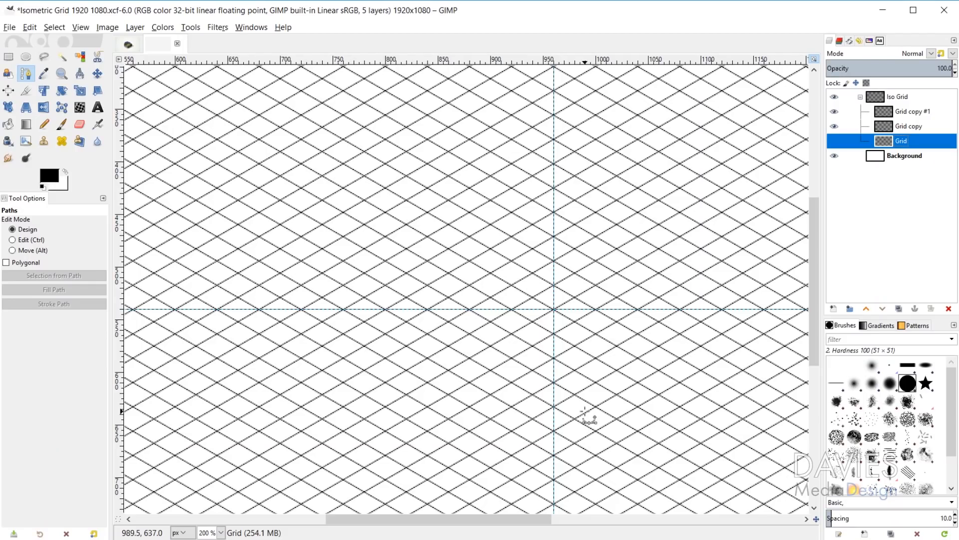
drag(529, 516, 554, 515)
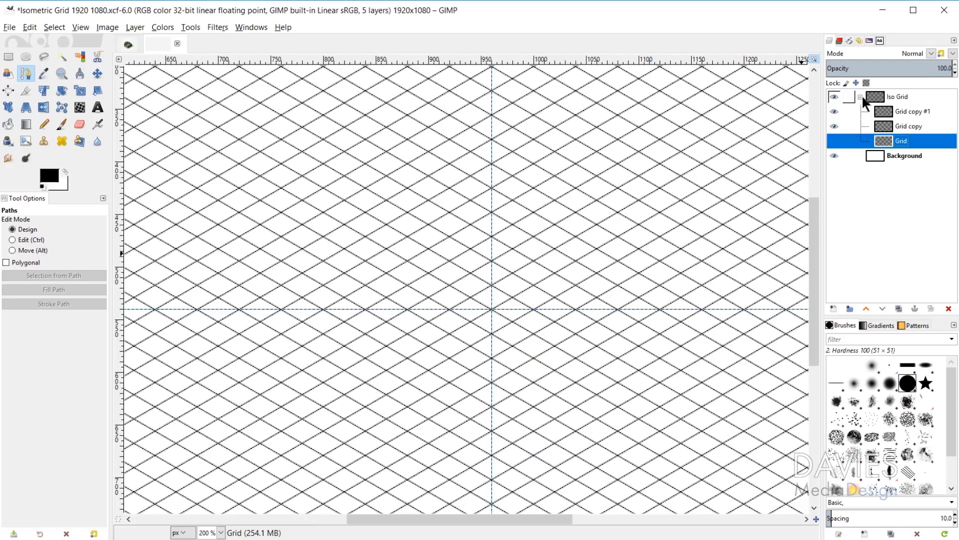
click(860, 97)
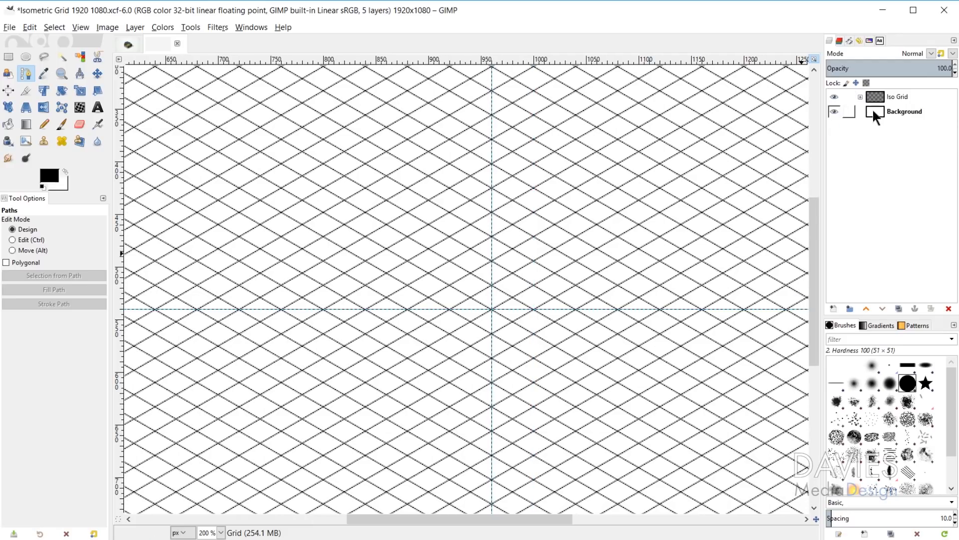
Add a transparent 1920 × 1080 px layer named Cube Outline directly above the Background layer
click(874, 111)
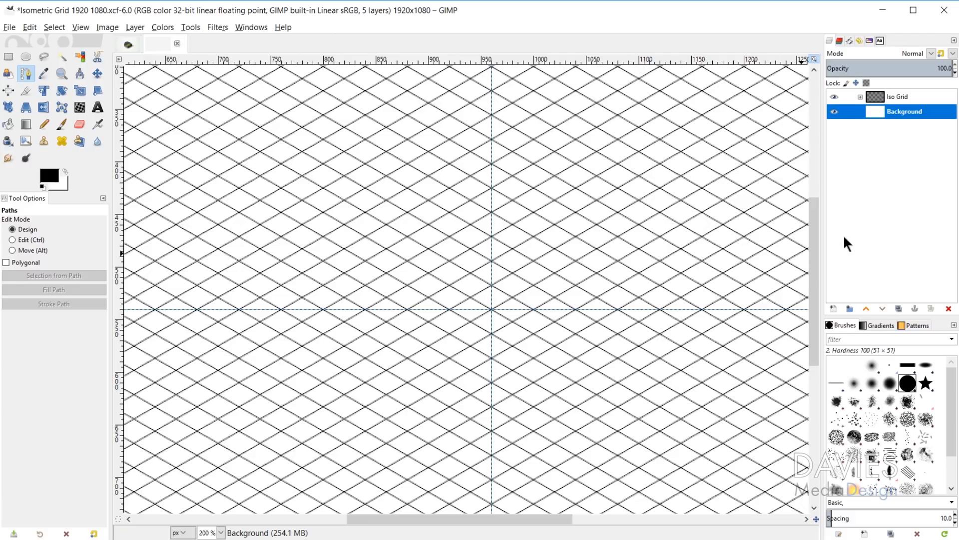
click(833, 308)
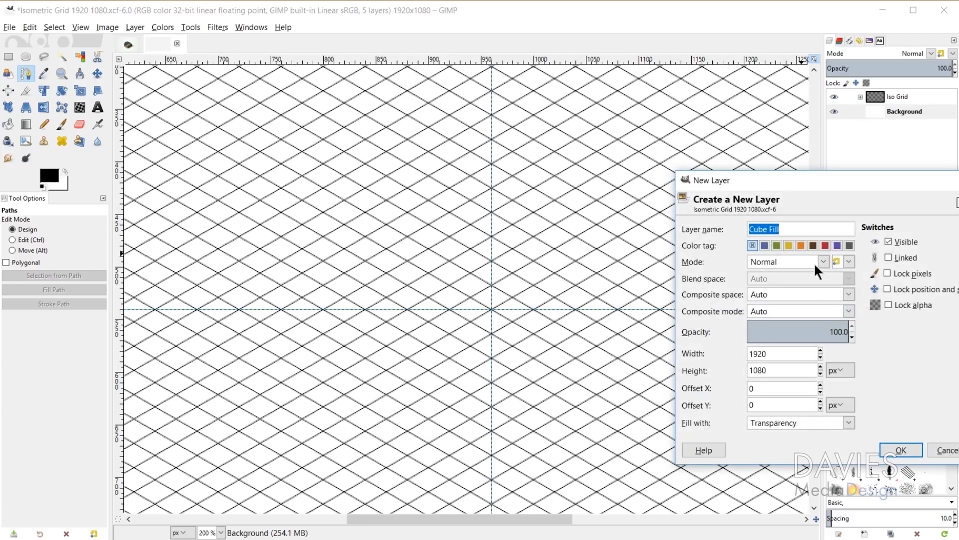
click(803, 225)
click(900, 449)
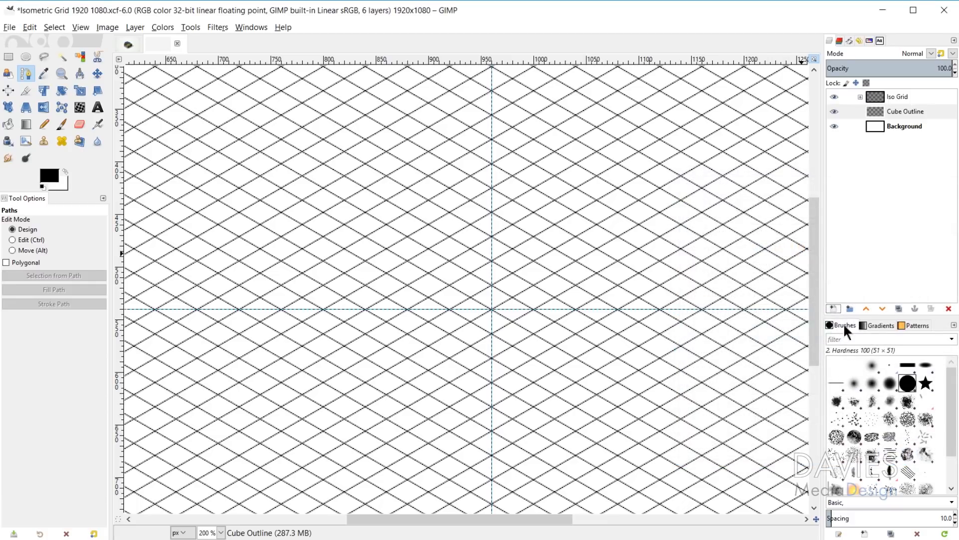
Add a transparent layer named Cube Fill and move the Iso Grid group below both cube layers
click(833, 305)
click(778, 231)
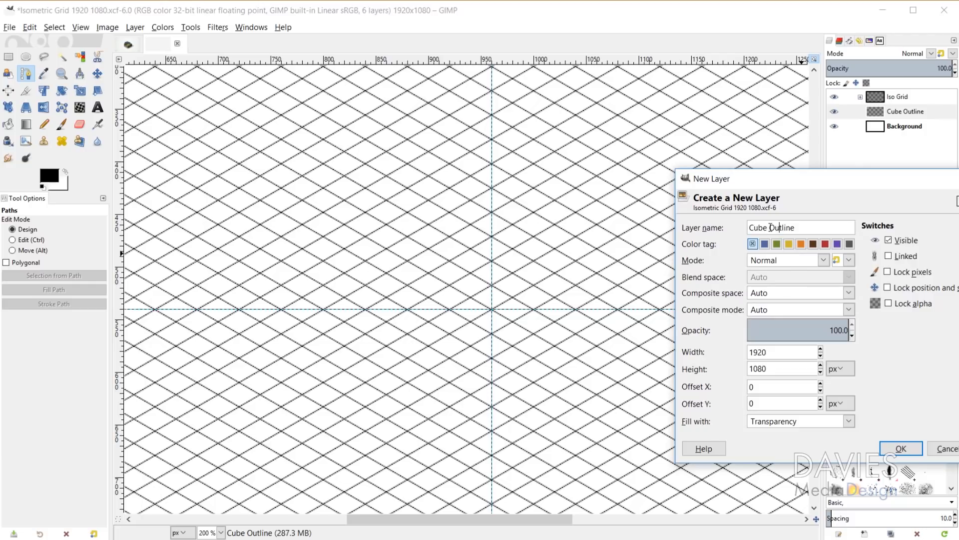
drag(769, 231, 810, 215)
text(Fill)
click(909, 448)
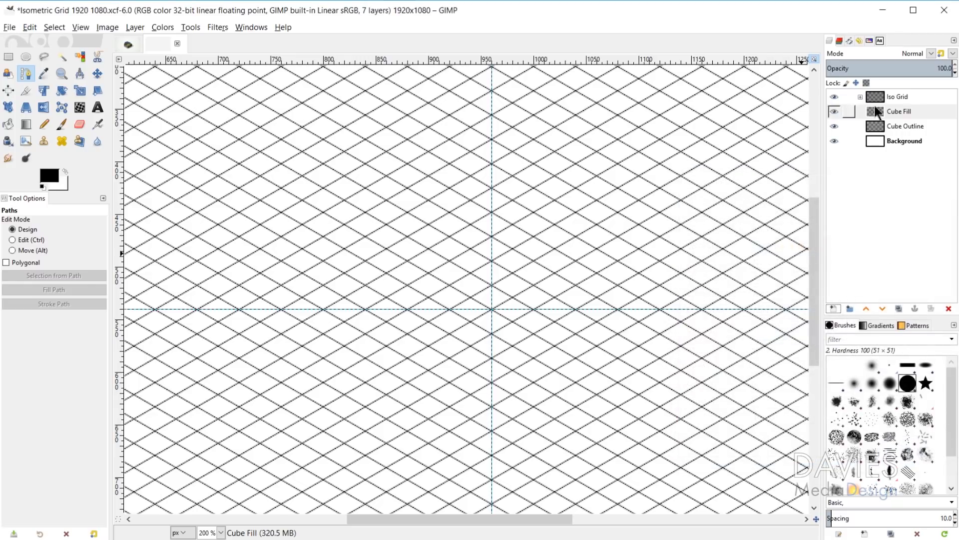
drag(877, 96, 877, 131)
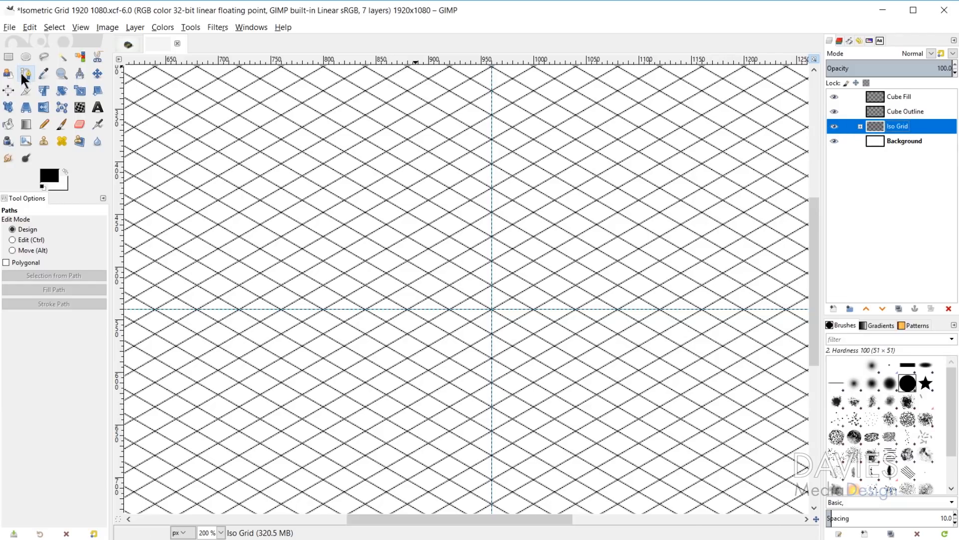
Draw a closed diamond with the Paths tool along the isometric grid, about 720 px wide and 415 px tall, with anchors on grid intersections
scroll(555, 340, down, 2)
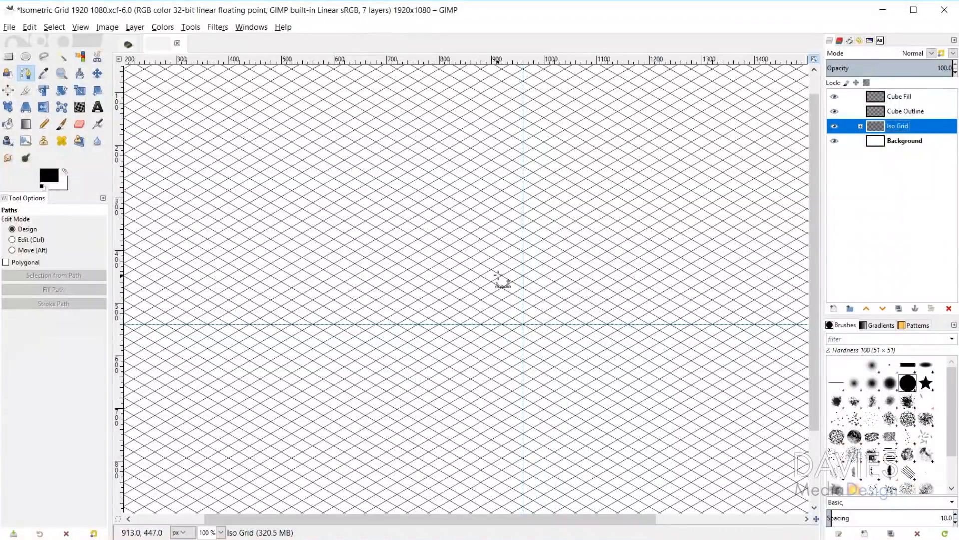
click(376, 276)
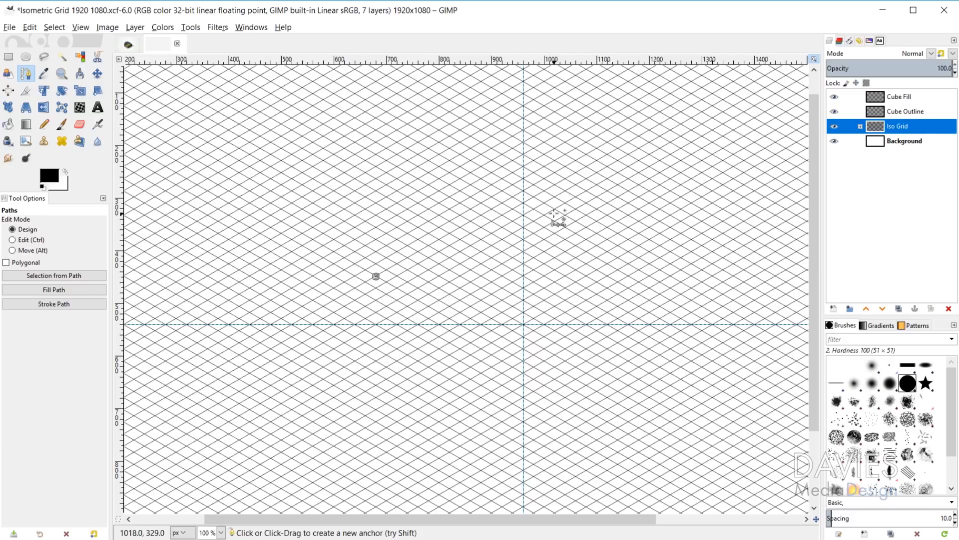
click(565, 166)
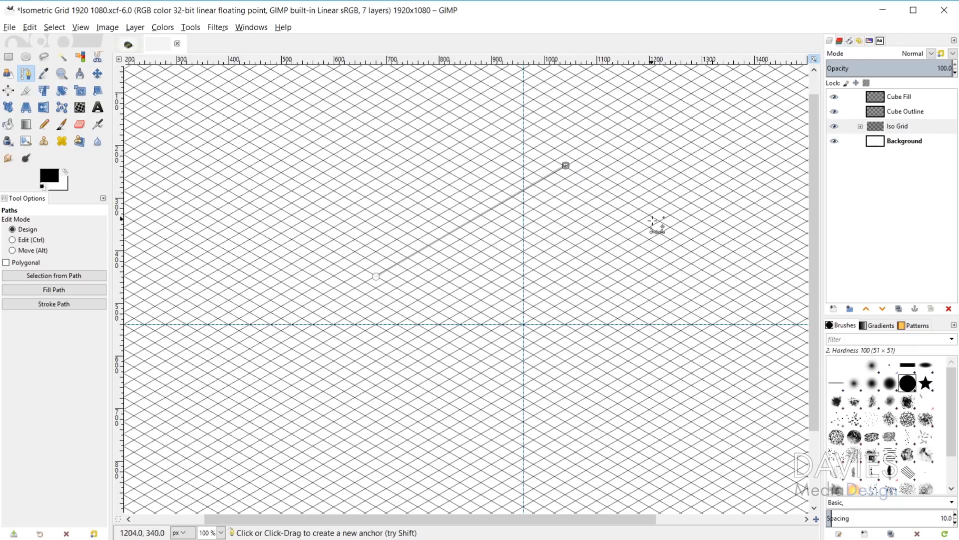
click(765, 284)
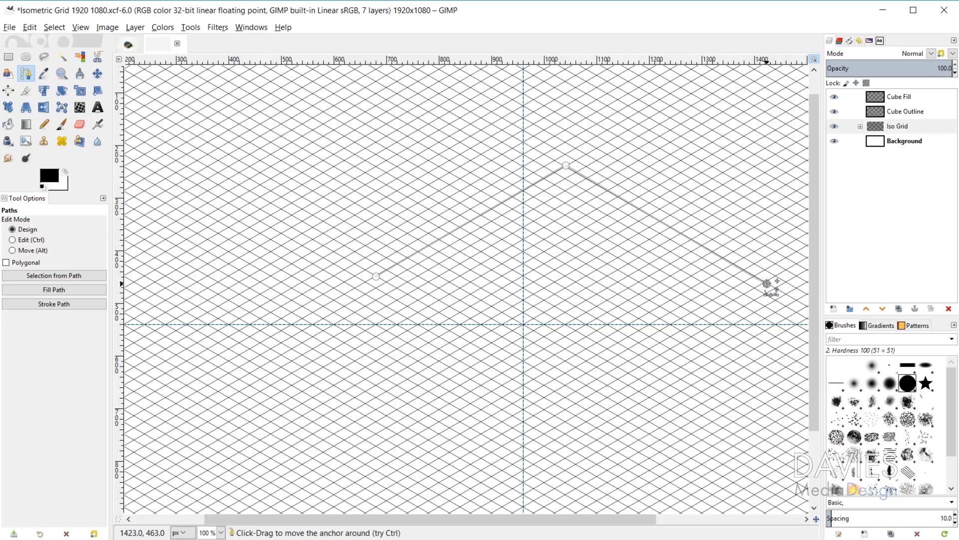
mouse_move(767, 283)
mouse_down()
mouse_move(767, 259)
mouse_move(755, 277)
mouse_up()
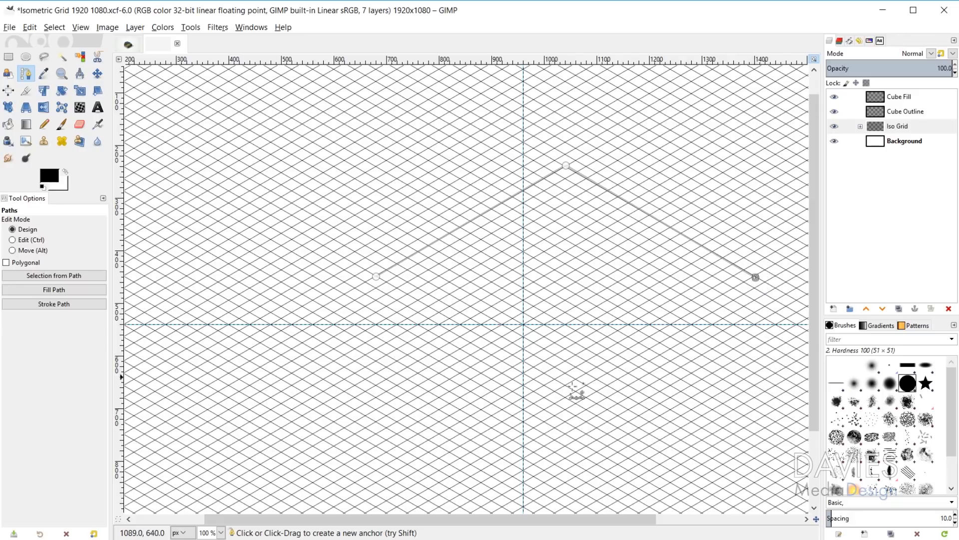
click(558, 389)
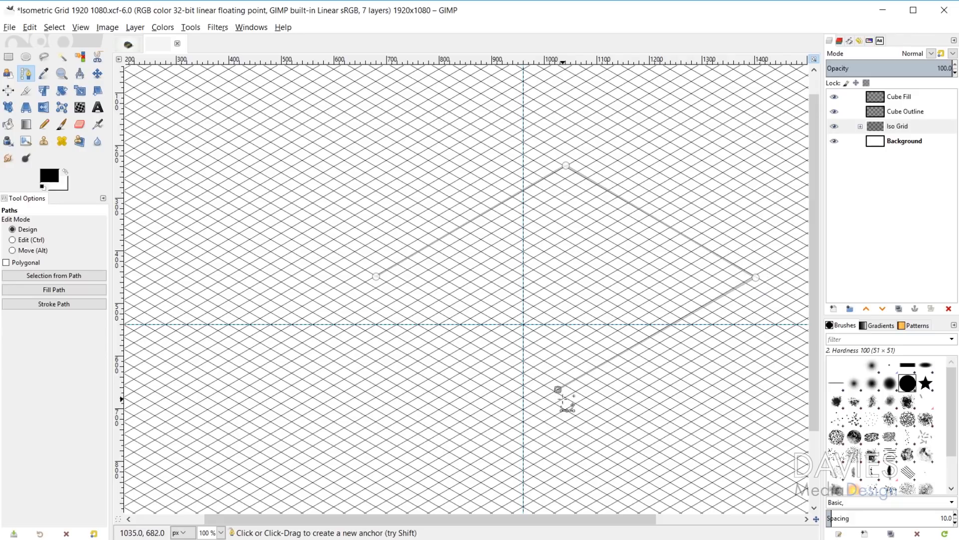
drag(558, 389, 557, 391)
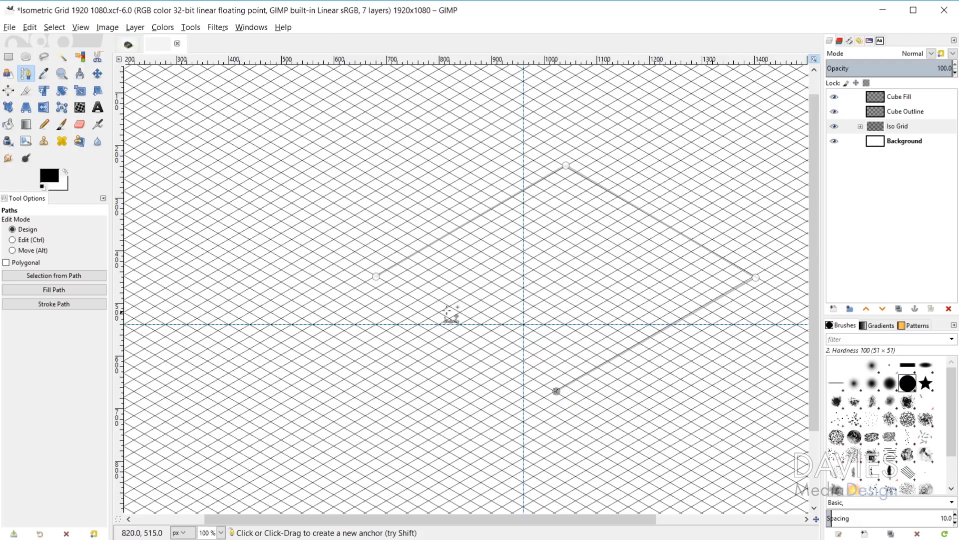
key(ctrl)
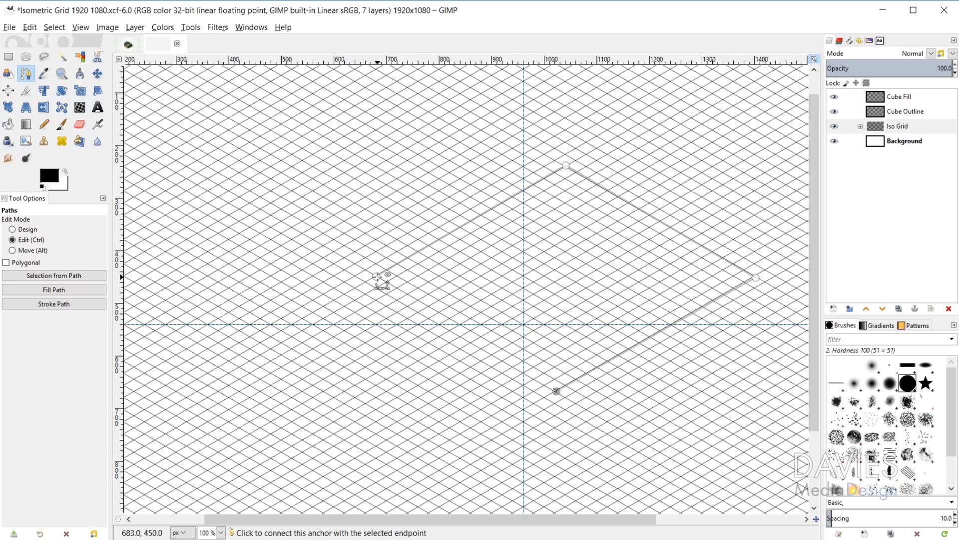
ctrl+click(378, 277)
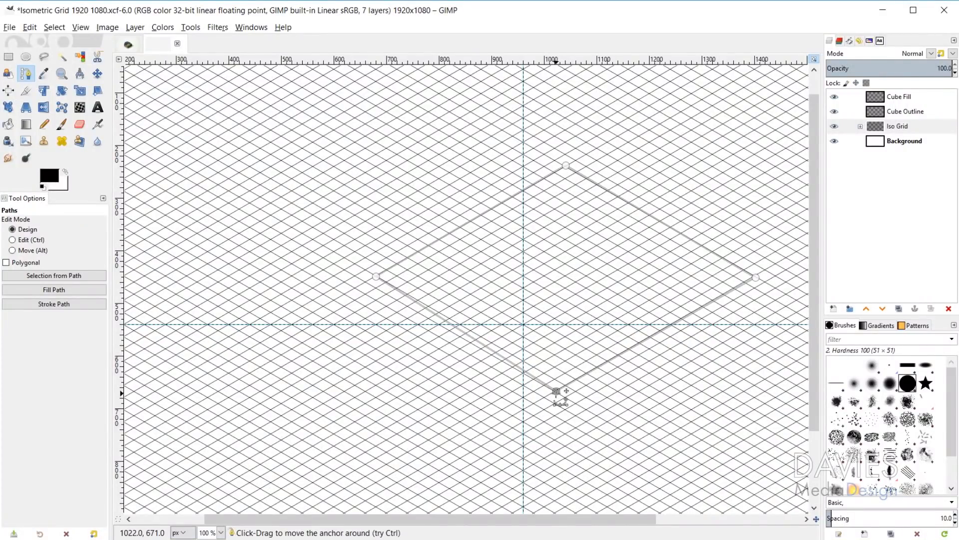
drag(556, 391, 565, 385)
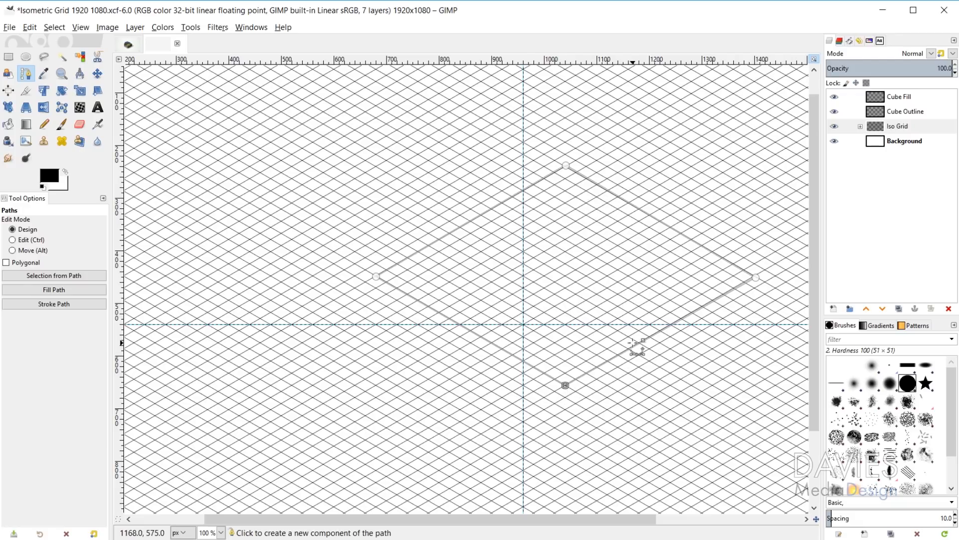
Move the whole diamond path onto the vertical centre guide and align its lowest anchor exactly with the guide at 960 px
key(alt)
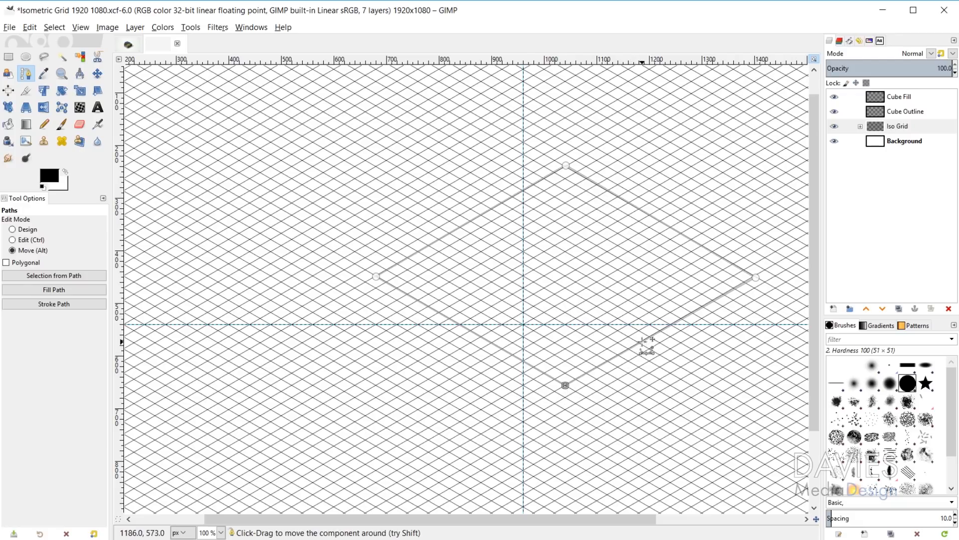
drag(643, 340, 602, 339)
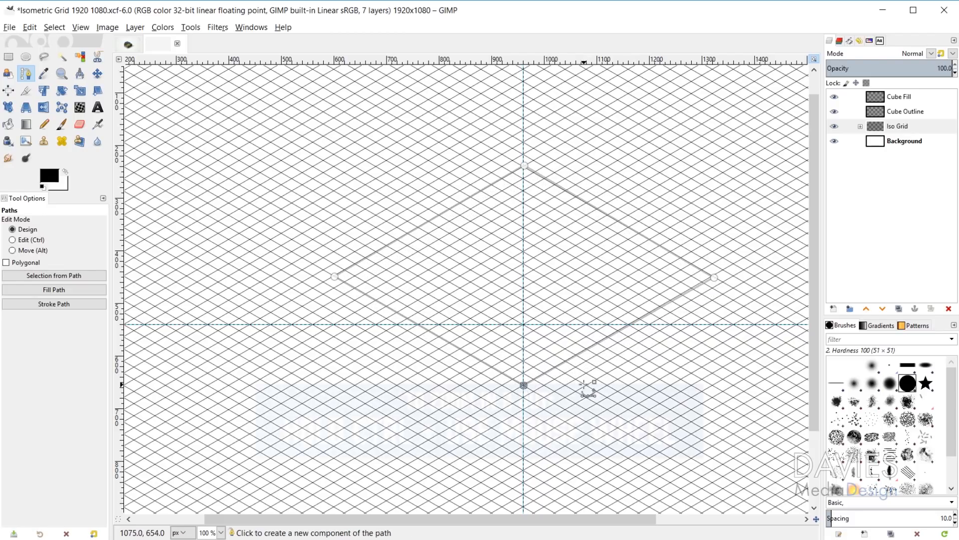
scroll(525, 385, up, 3)
scroll(536, 360, up, 10)
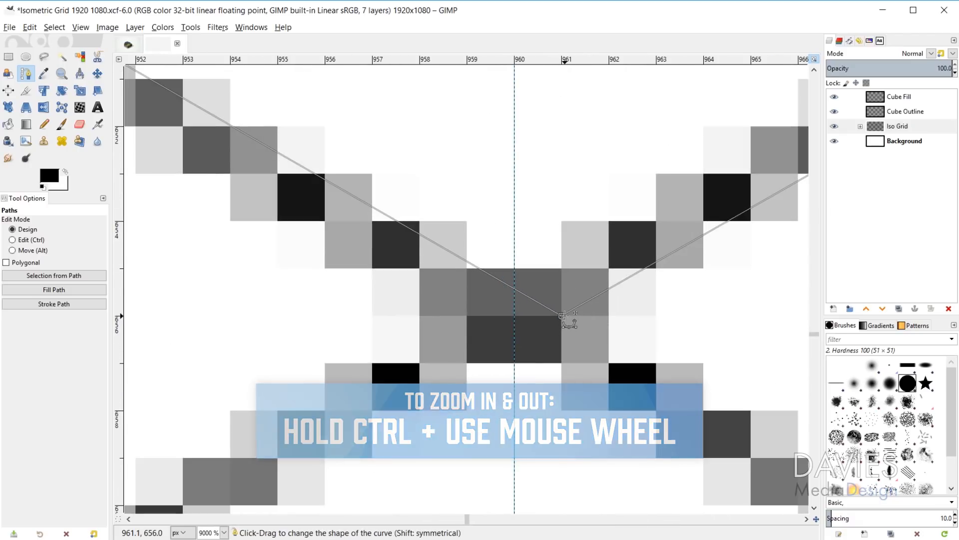
drag(561, 316, 515, 319)
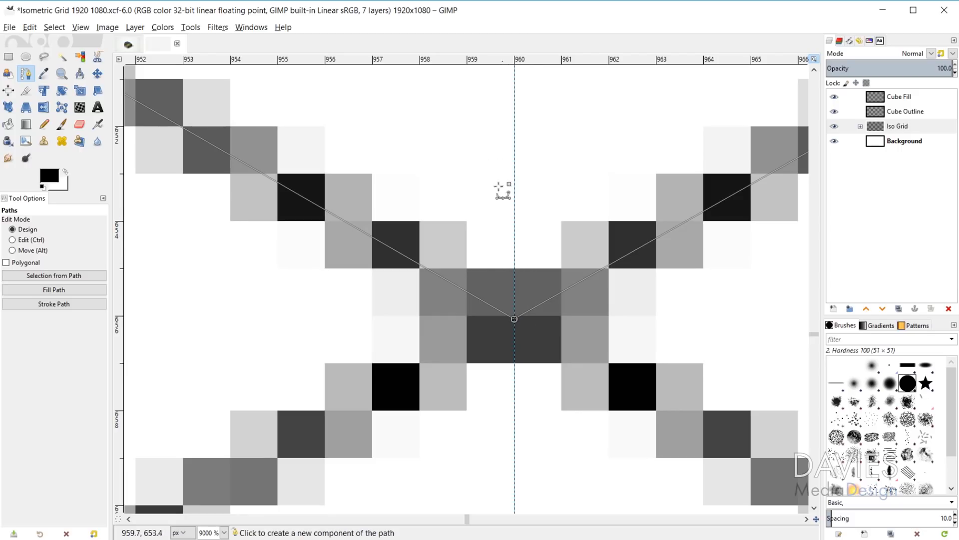
Add a new vertical guide at 50% of the image width
click(86, 29)
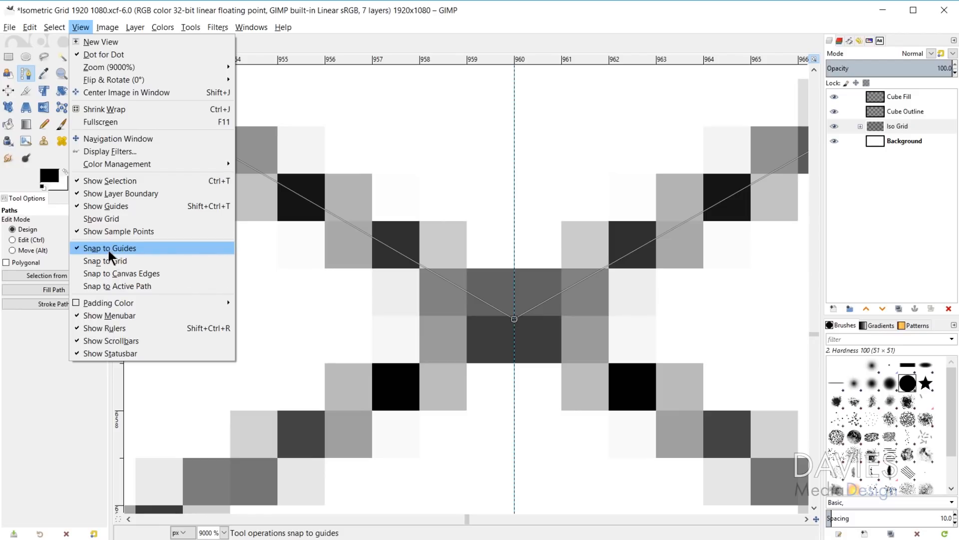
mouse_move(105, 30)
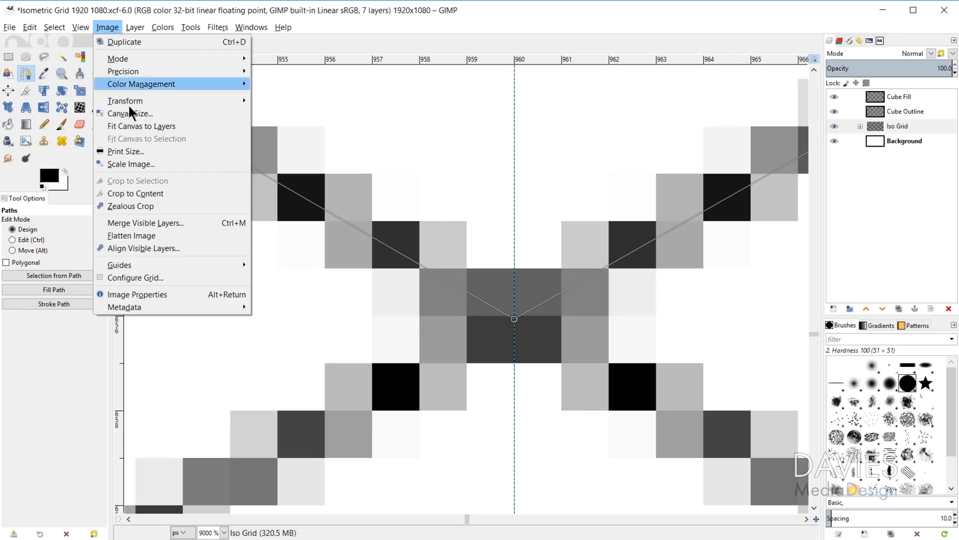
mouse_move(168, 264)
click(274, 265)
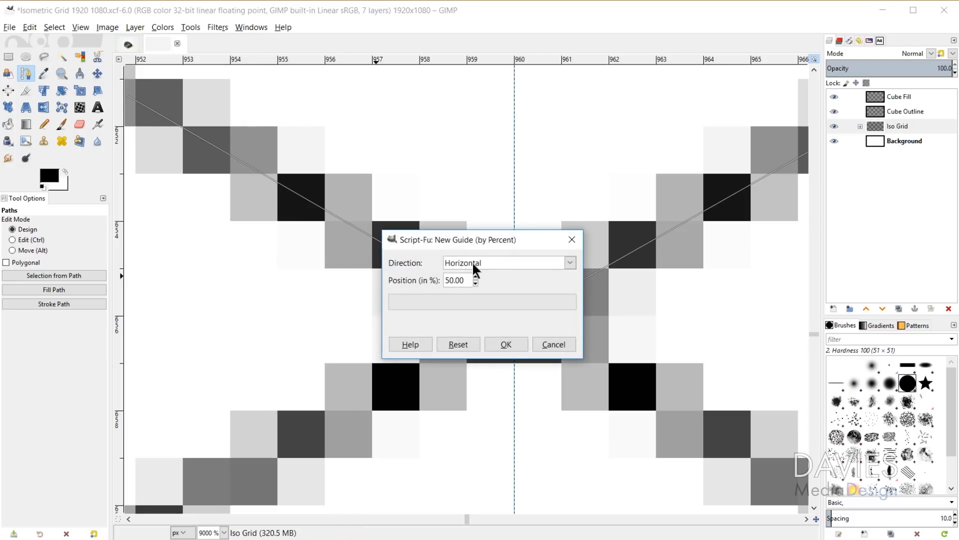
click(507, 265)
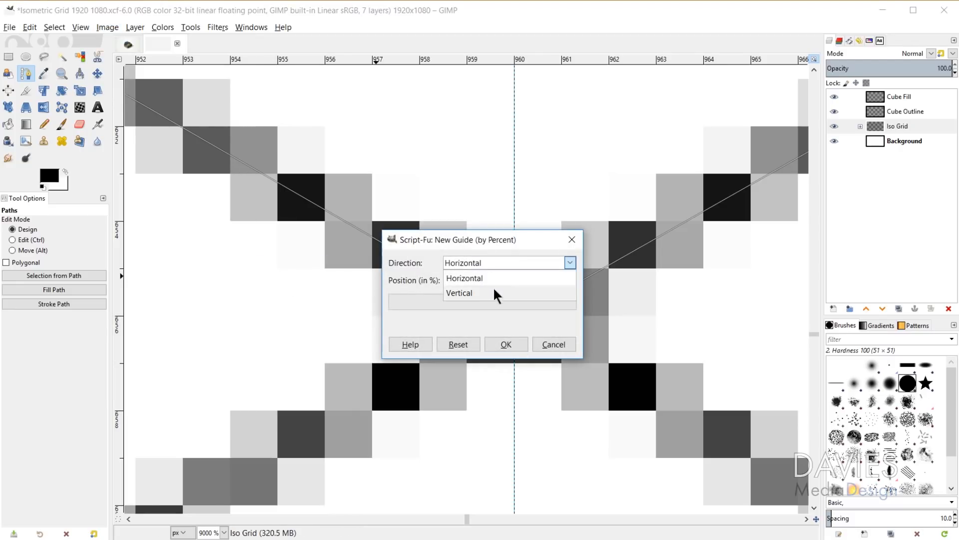
click(494, 293)
click(506, 344)
Move the diamond path's left anchor exactly onto the nearest grid intersection, at about 600, 448 px
scroll(608, 302, down, 5)
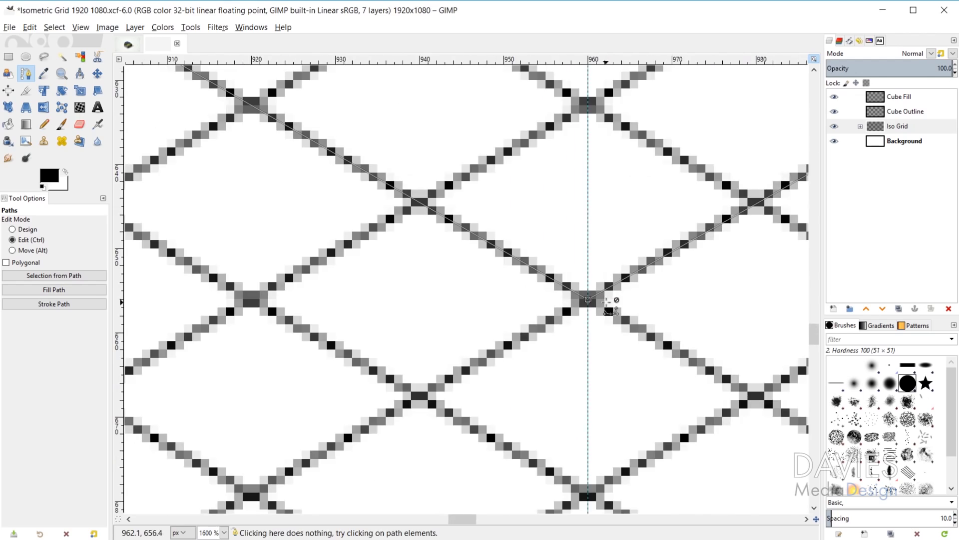
scroll(608, 303, down, 1)
scroll(651, 289, down, 5)
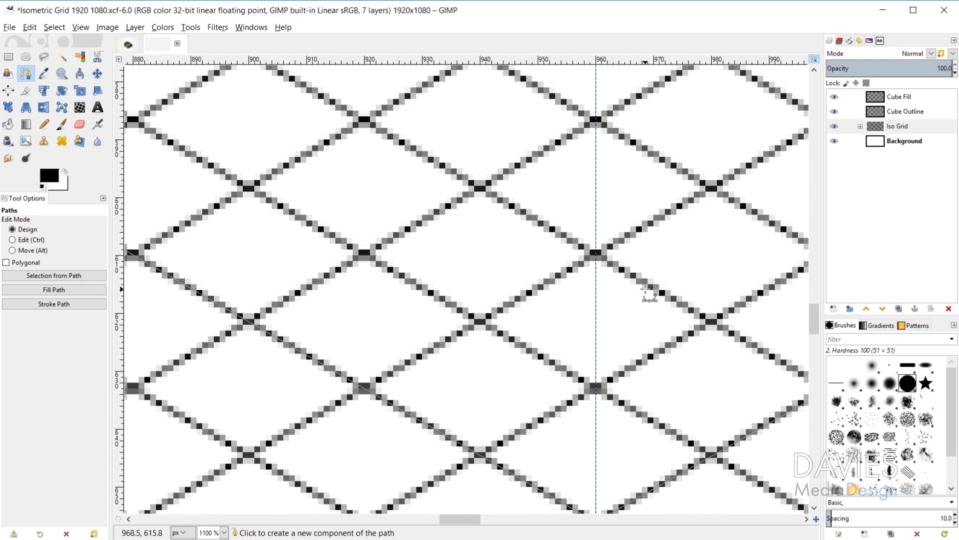
scroll(650, 289, down, 2)
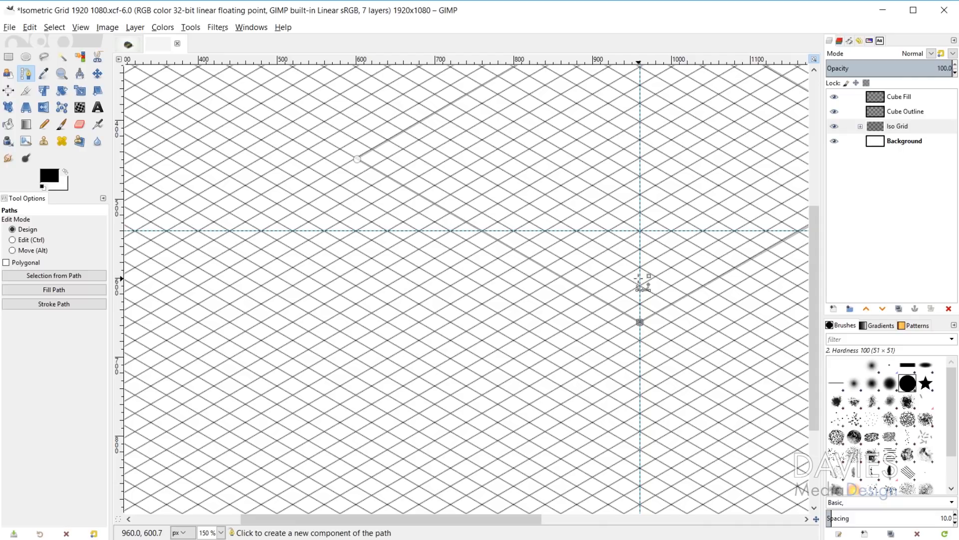
key(ctrl)
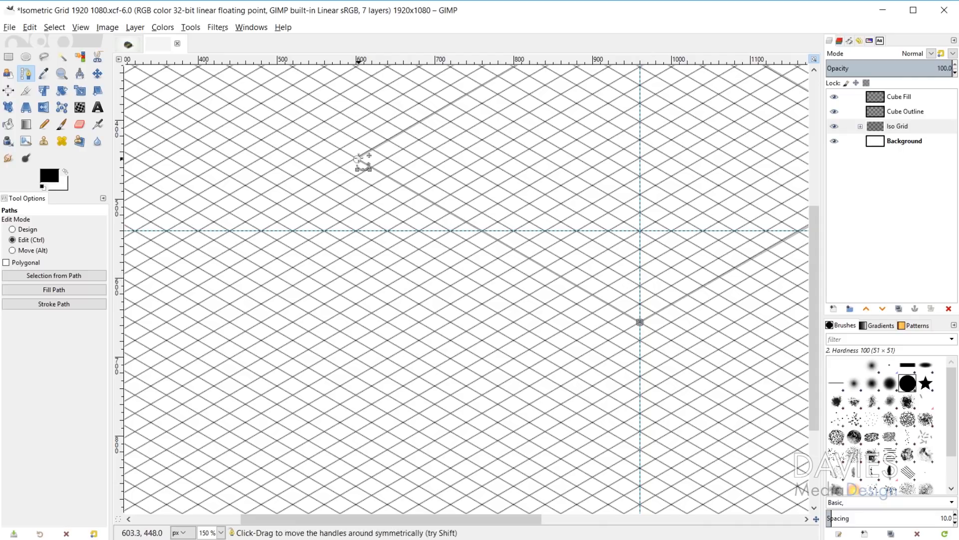
scroll(357, 158, up, 10)
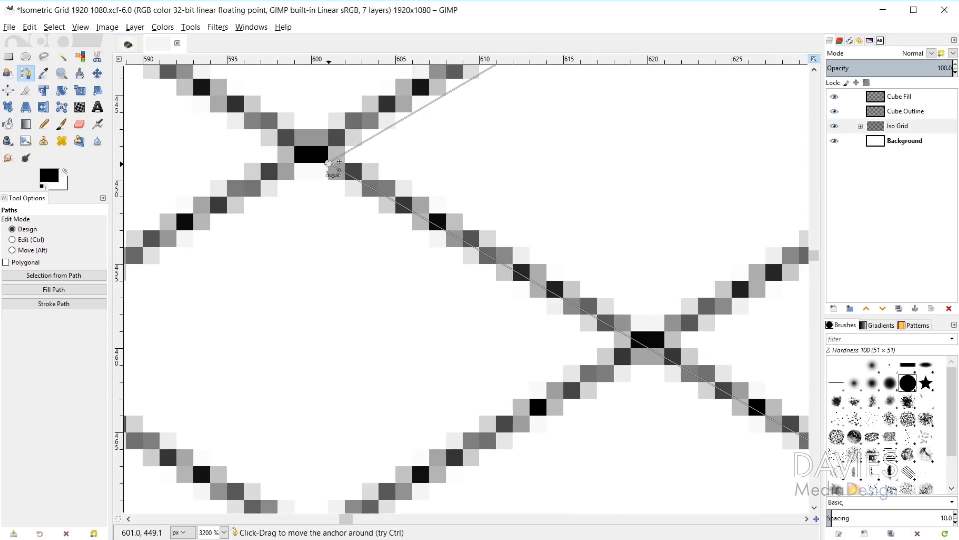
drag(328, 163, 316, 148)
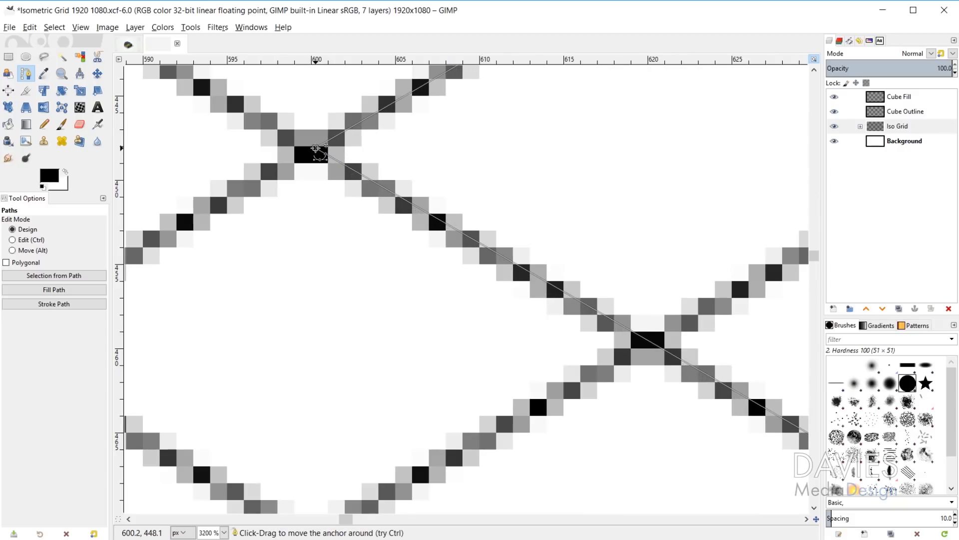
Move the diamond path's top anchor onto the grid intersection on the vertical centre guide, at about 960, 240 px
key(ctrl)
scroll(562, 295, down, 8)
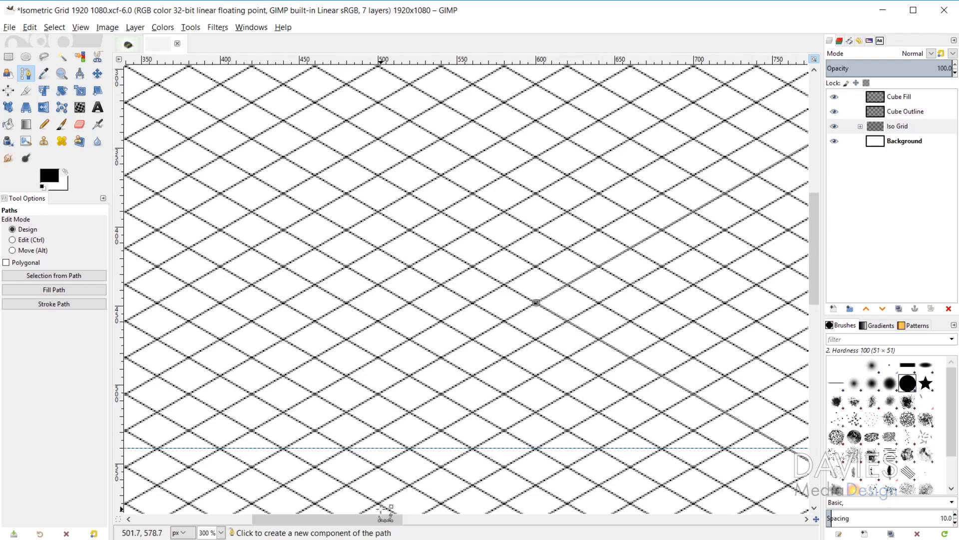
drag(409, 526, 488, 524)
ctrl+scroll(606, 413, down, 2)
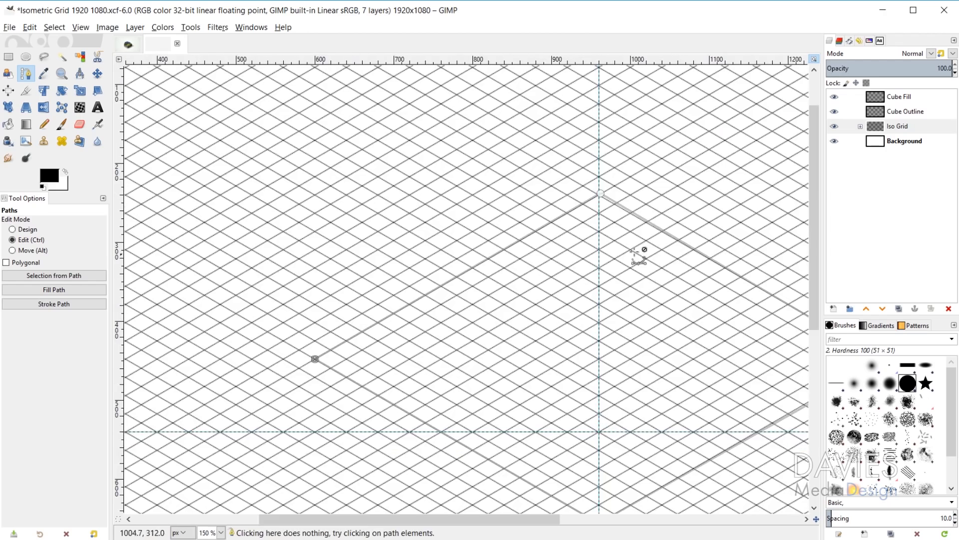
scroll(603, 192, up, 3)
ctrl+scroll(603, 192, up, 7)
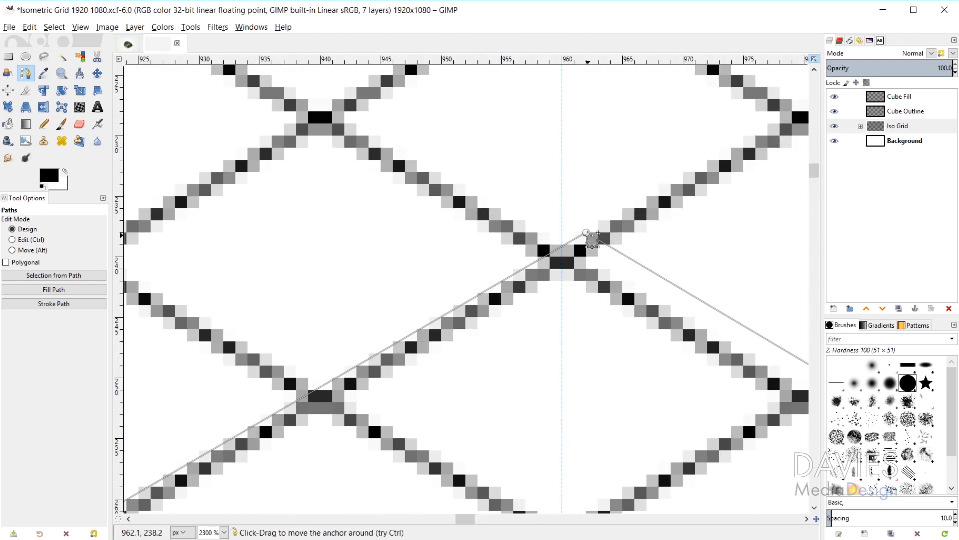
drag(582, 236, 564, 259)
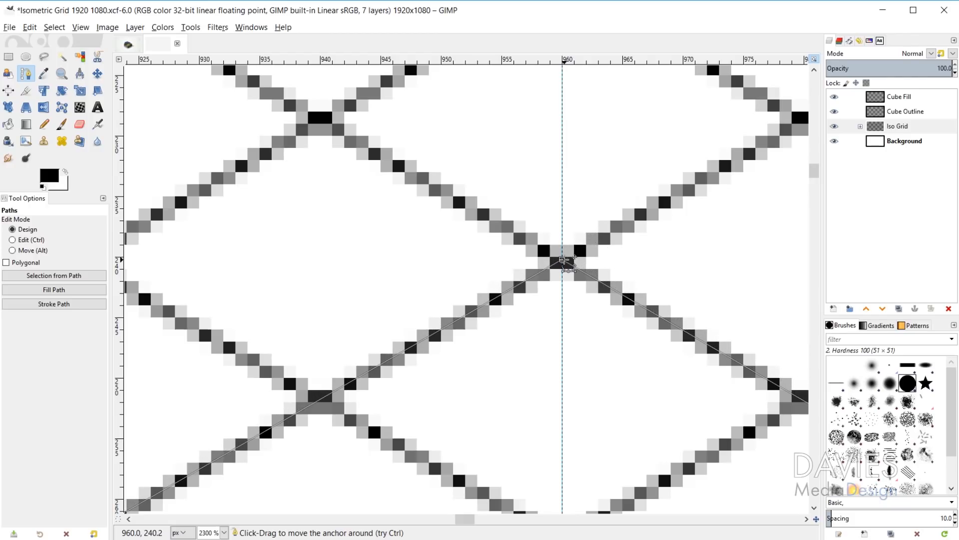
Move the diamond path's right anchor exactly onto the nearest grid intersection, at about x = 1320 px
ctrl+scroll(642, 466, down, 5)
drag(479, 520, 562, 505)
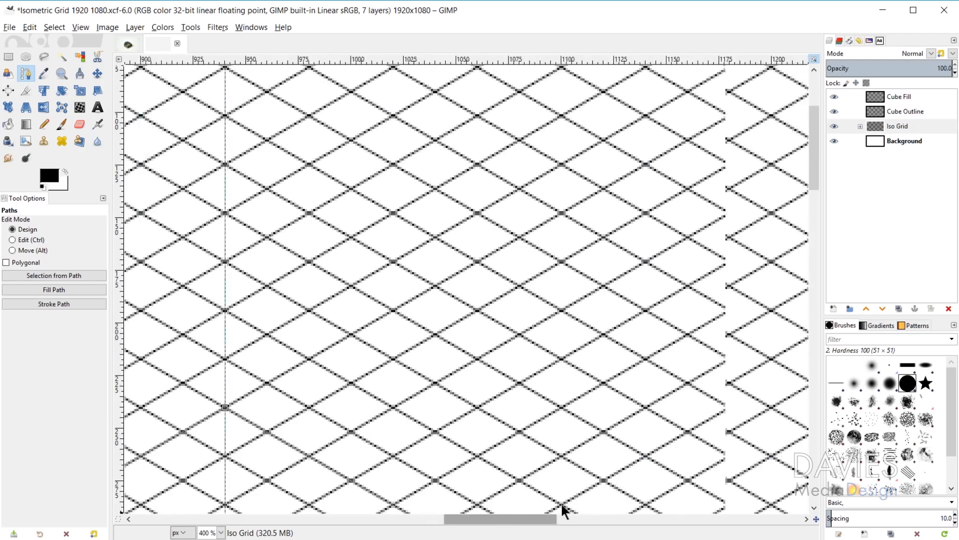
ctrl+scroll(631, 467, down, 4)
ctrl+scroll(631, 467, up, 1)
scroll(725, 374, down, 3)
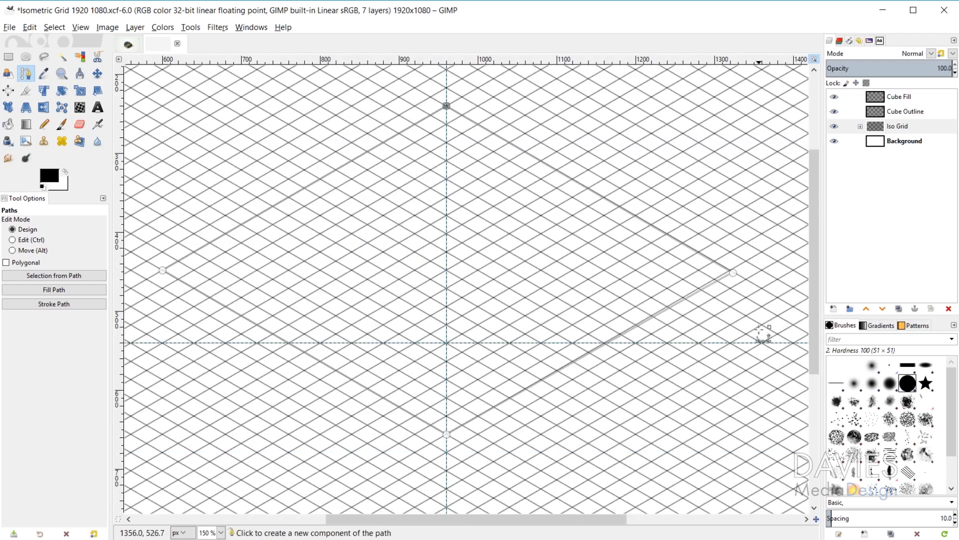
ctrl+scroll(763, 333, up, 6)
ctrl+scroll(704, 227, up, 1)
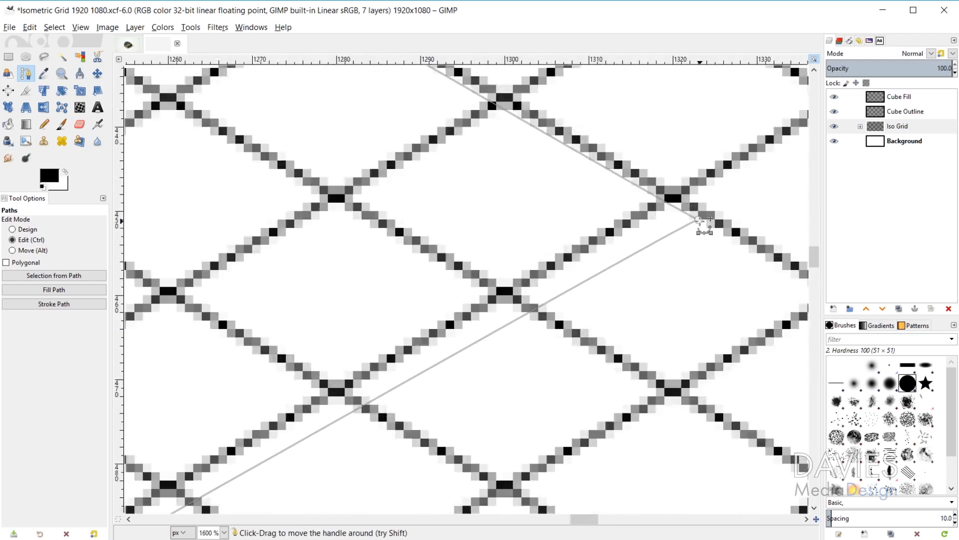
ctrl+scroll(704, 222, up, 1)
drag(697, 215, 664, 189)
Stroke the diamond path on the Cube Outline layer with a solid black, antialiased 1.0 px line using the Line dash preset
ctrl+scroll(282, 335, down, 3)
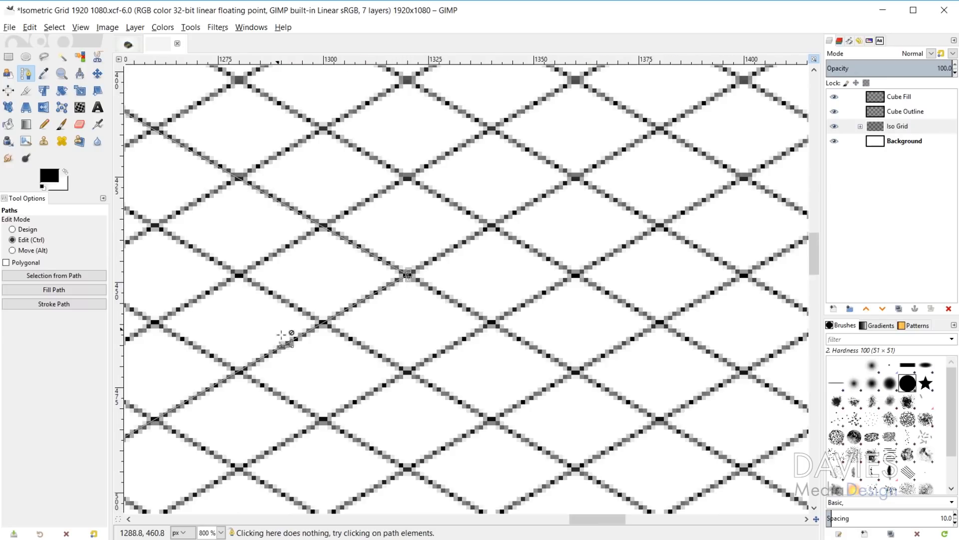
ctrl+scroll(283, 334, down, 4)
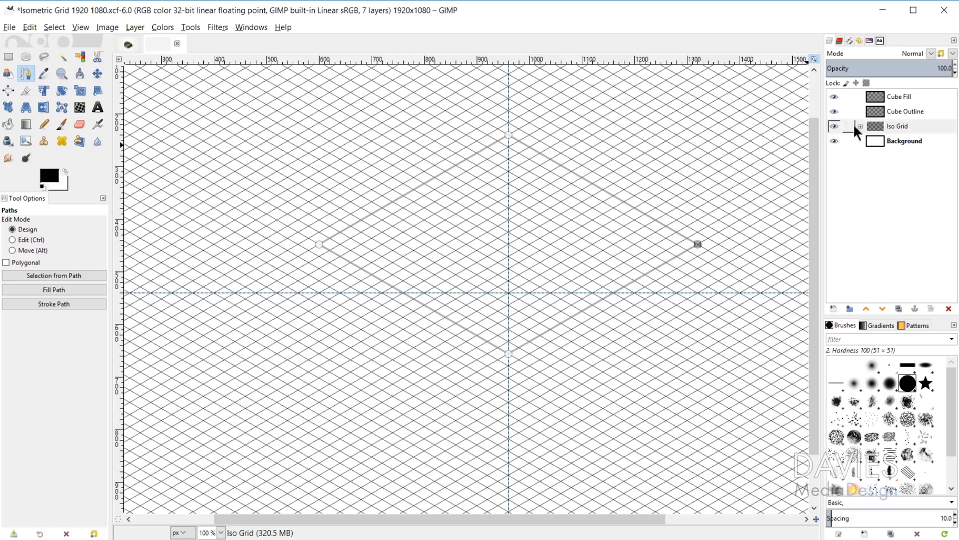
click(878, 112)
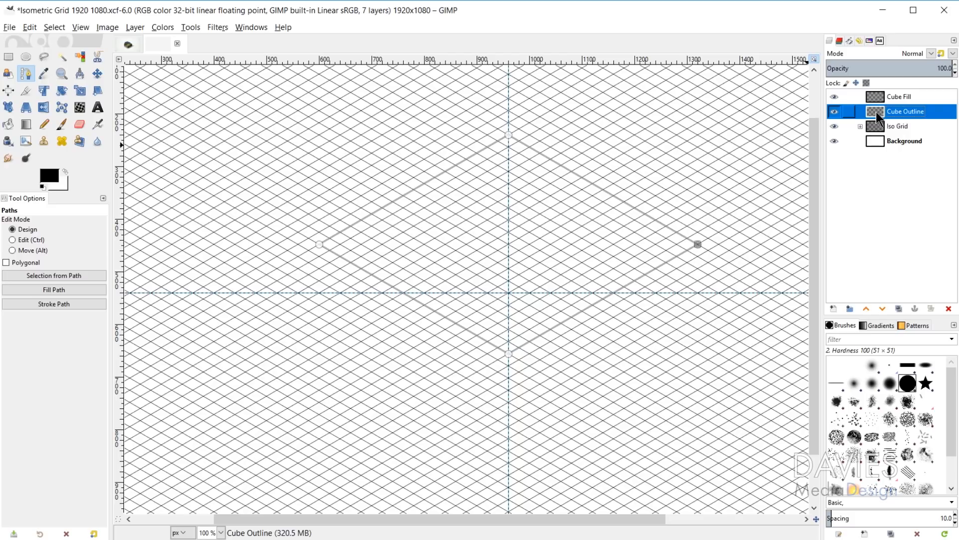
click(62, 304)
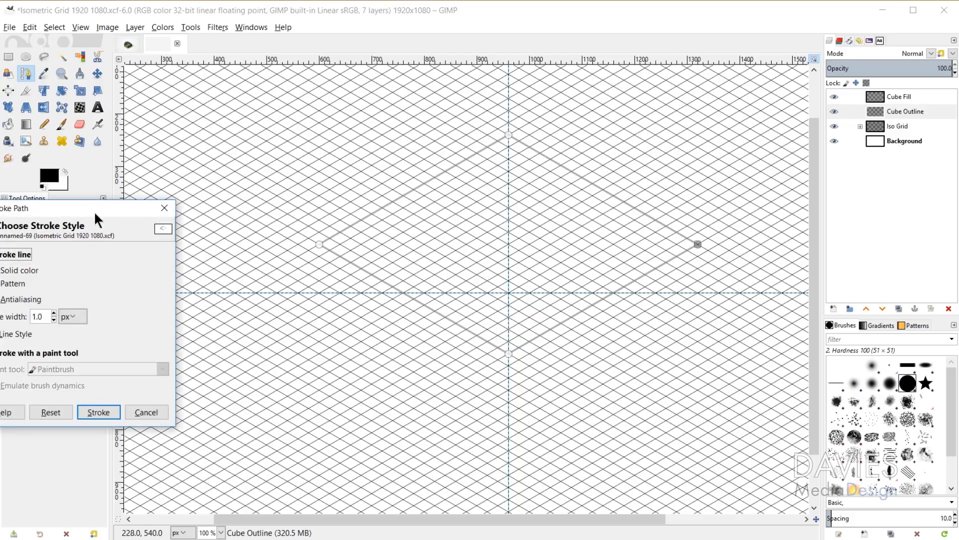
drag(94, 212, 271, 233)
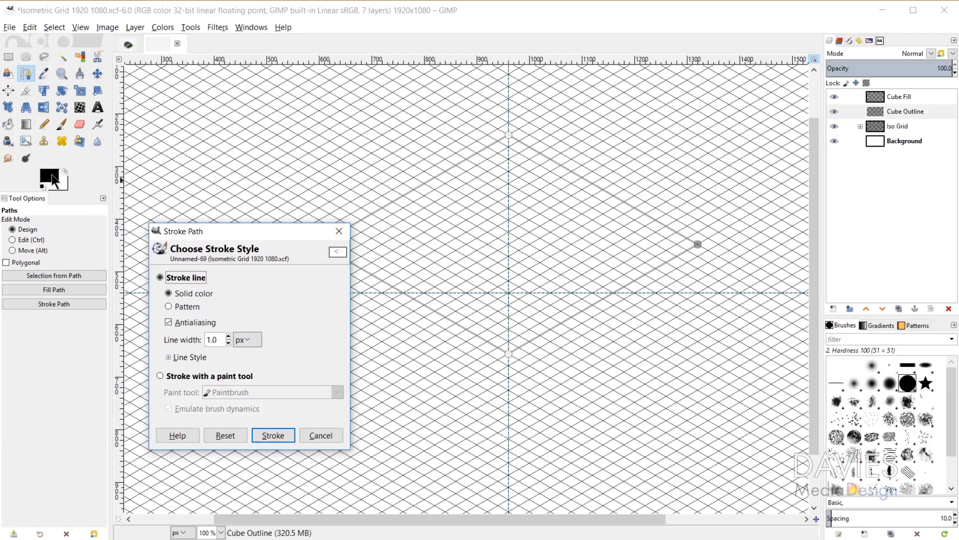
click(42, 187)
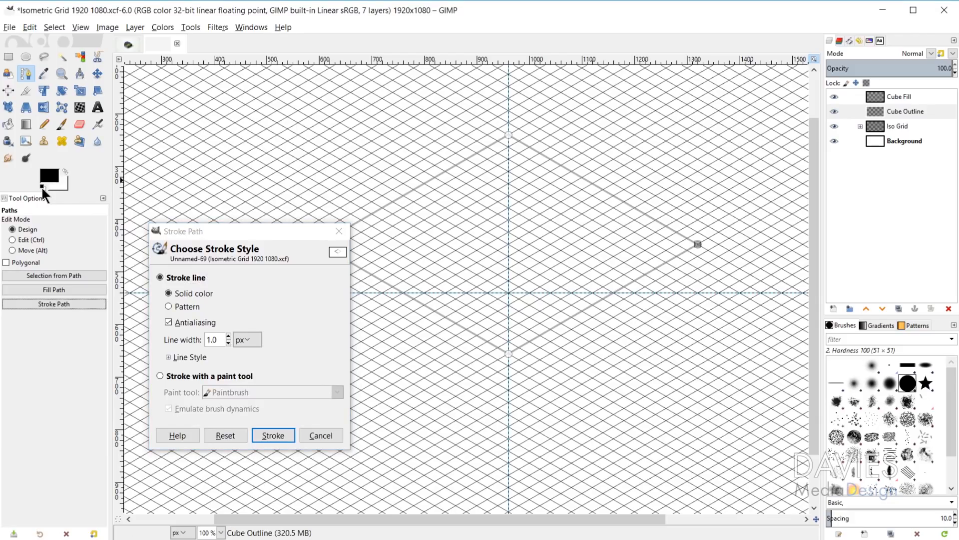
click(220, 229)
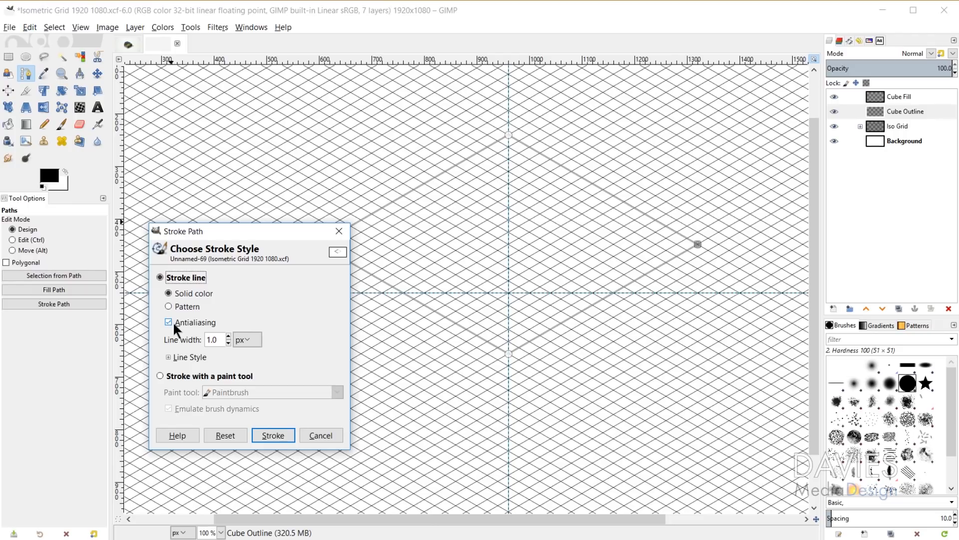
click(168, 357)
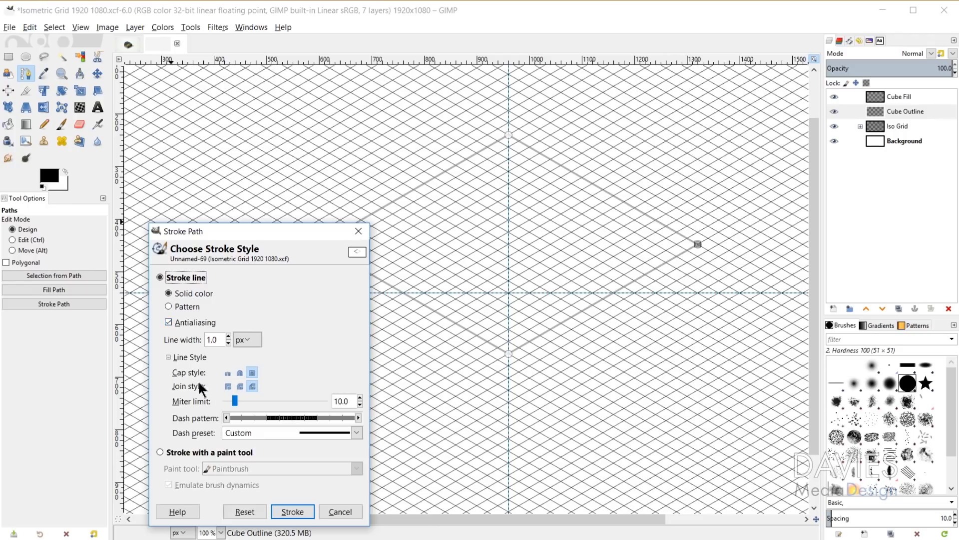
click(318, 431)
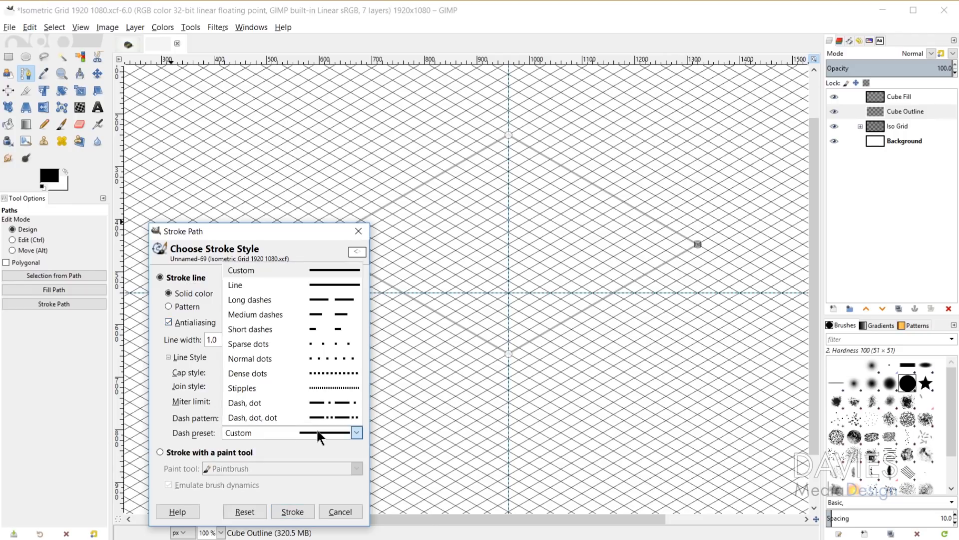
click(335, 285)
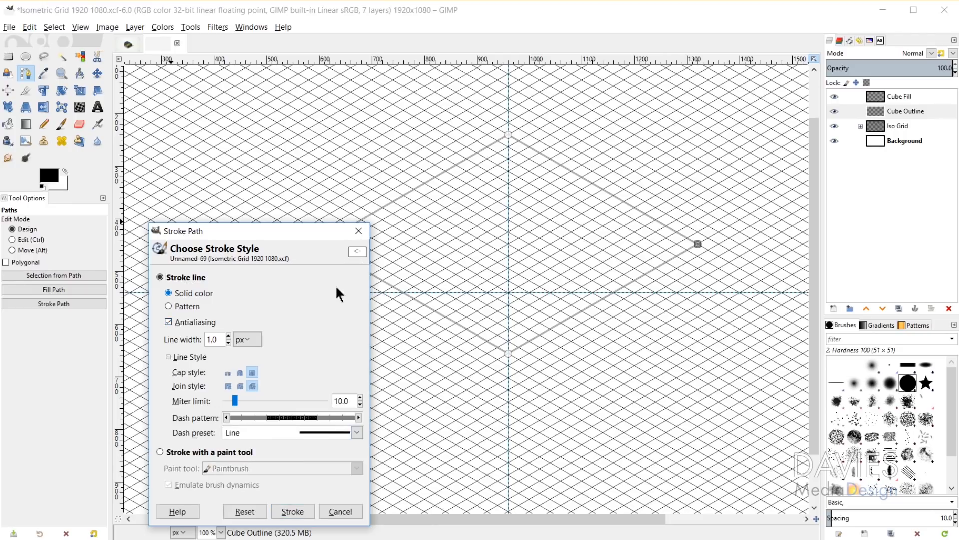
click(301, 510)
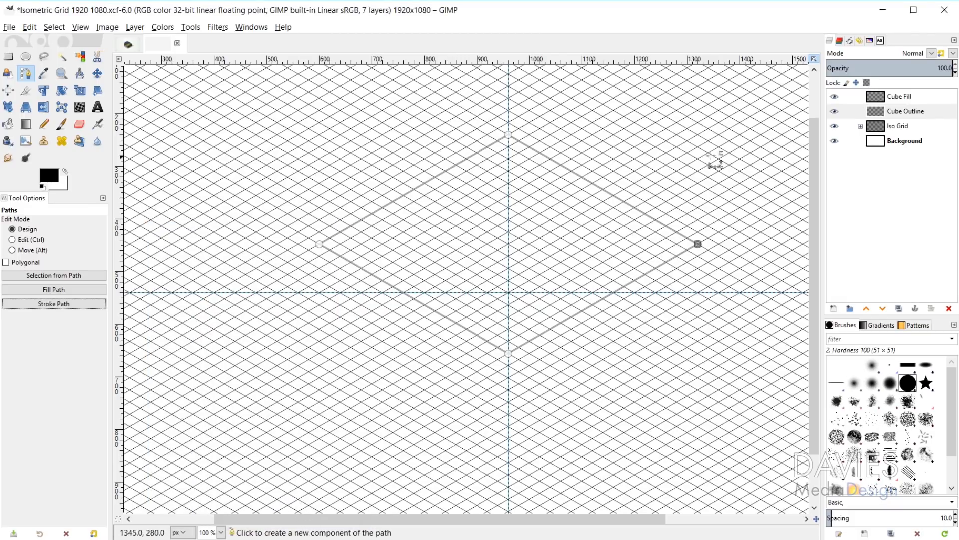
Fill the diamond path with solid black on the Cube Fill layer, with antialiasing on
click(875, 96)
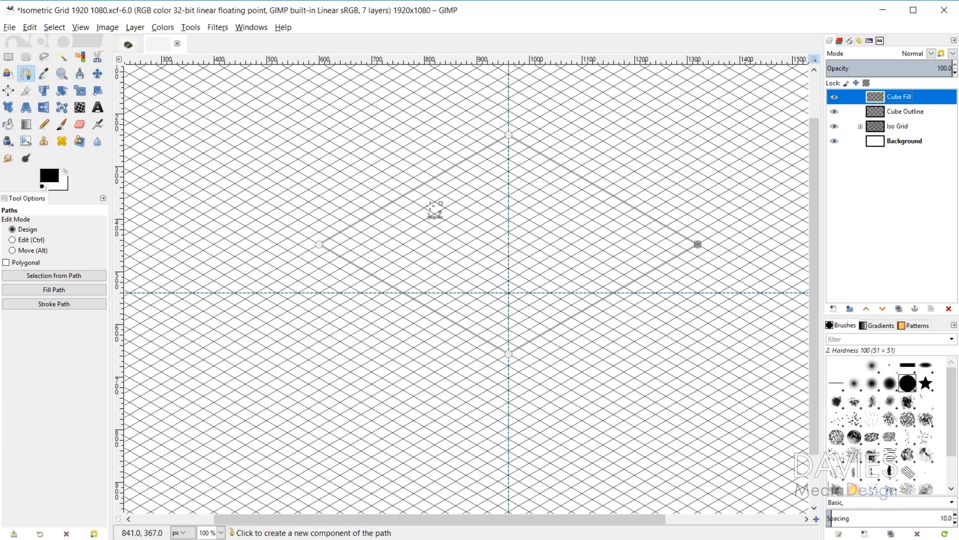
click(71, 290)
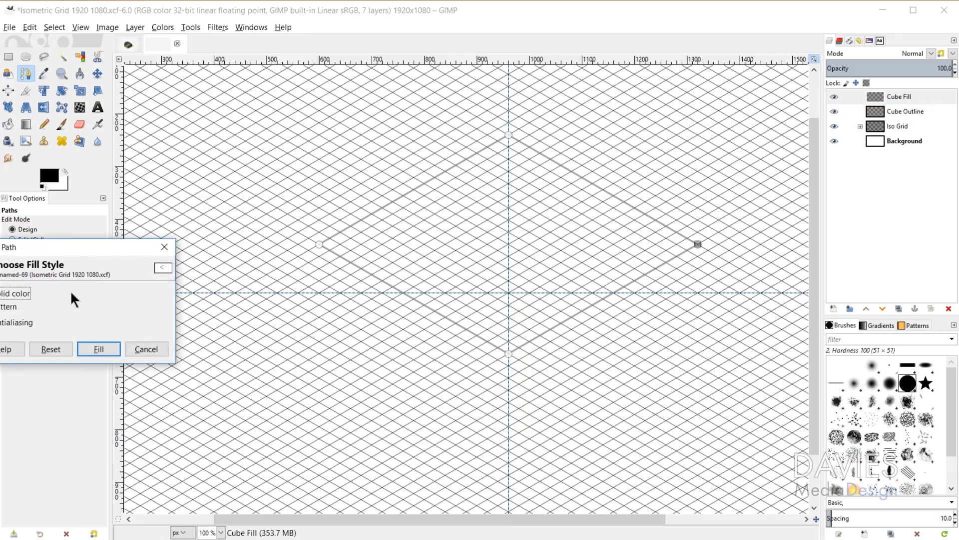
drag(135, 253, 226, 200)
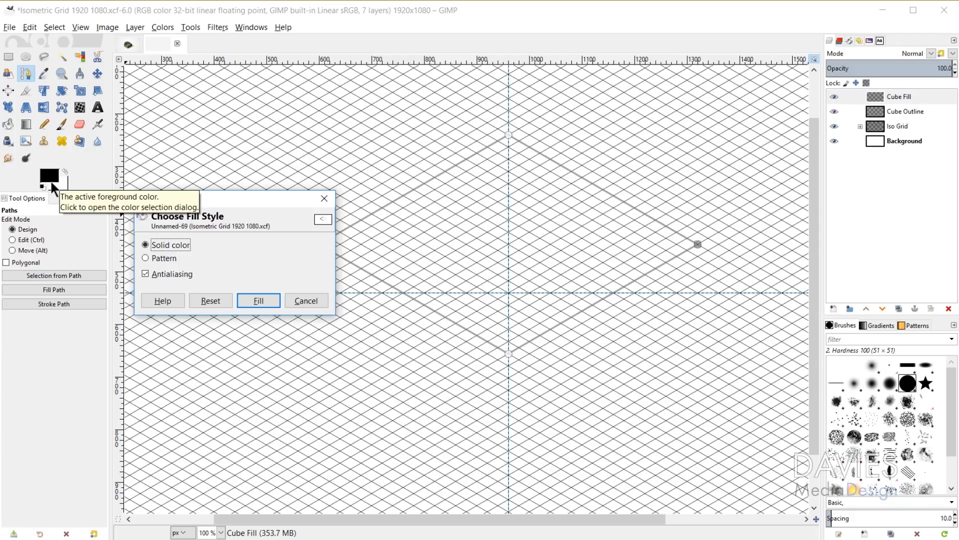
click(258, 300)
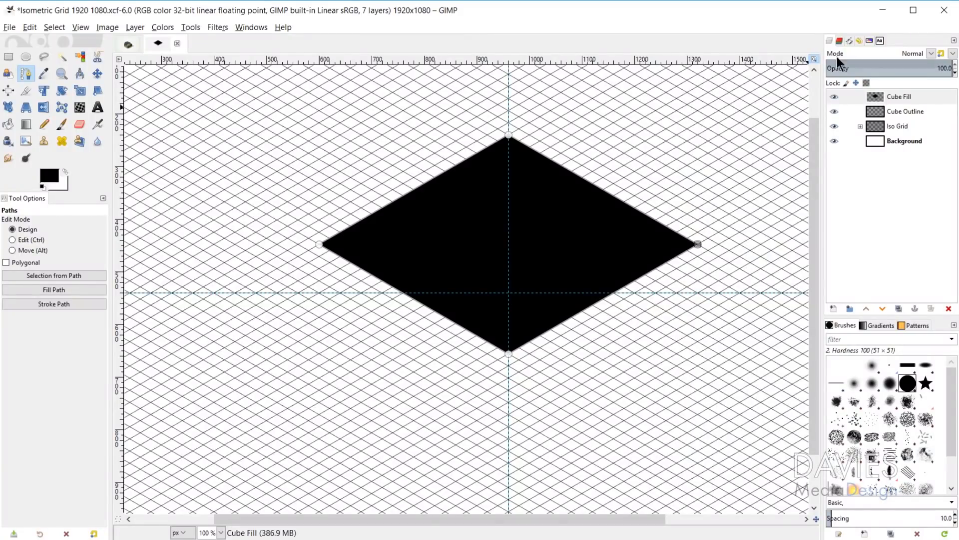
Make the diamond path visible, then duplicate it and move the copy about 140 px down as a whole
click(849, 41)
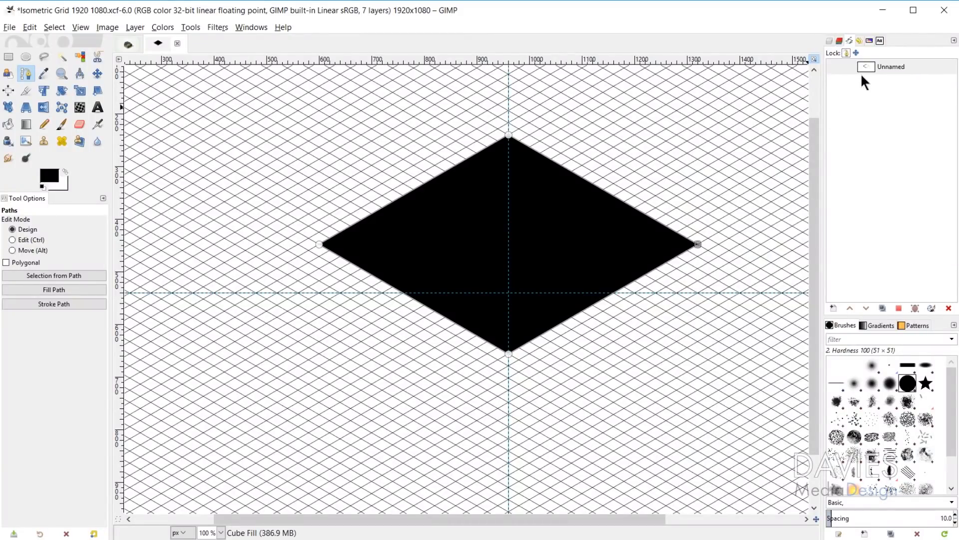
click(833, 66)
click(883, 309)
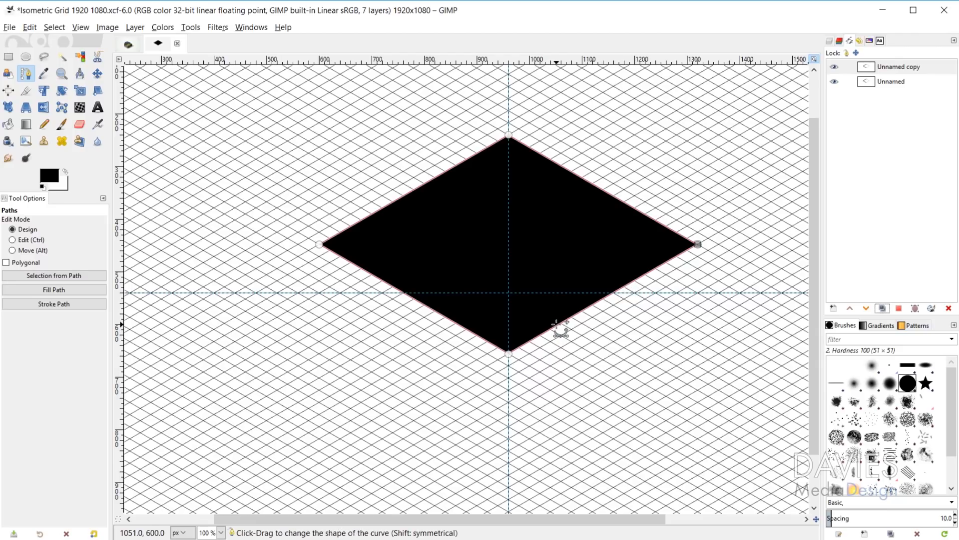
drag(560, 327, 559, 402)
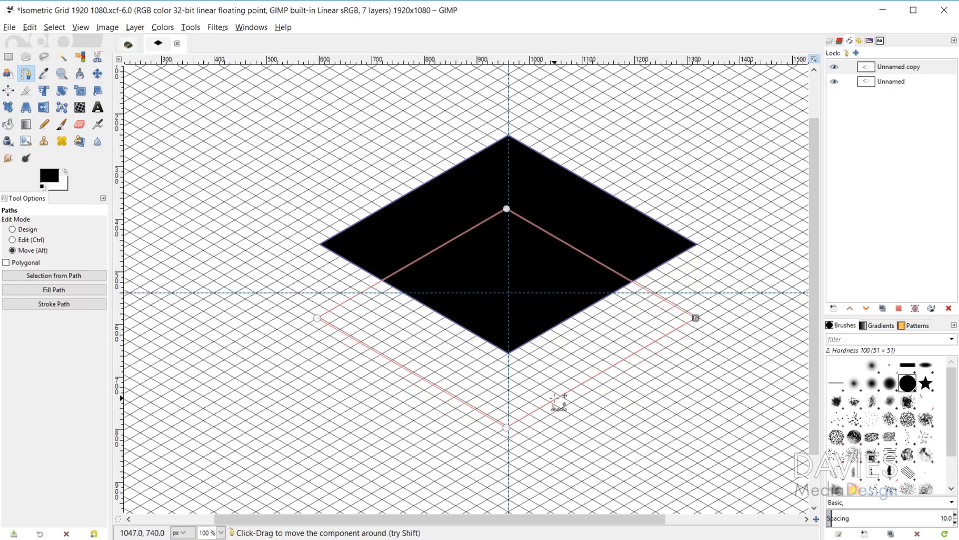
Move the whole copied diamond path so its bottom corner sits on the grid intersection at the vertical guide, at about y = 794 px
scroll(510, 429, up, 8)
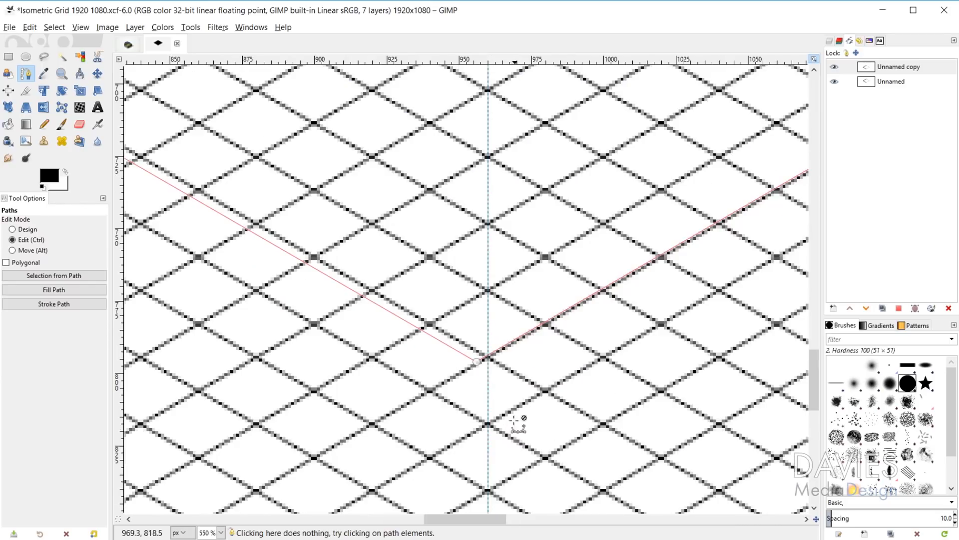
scroll(495, 359, up, 1)
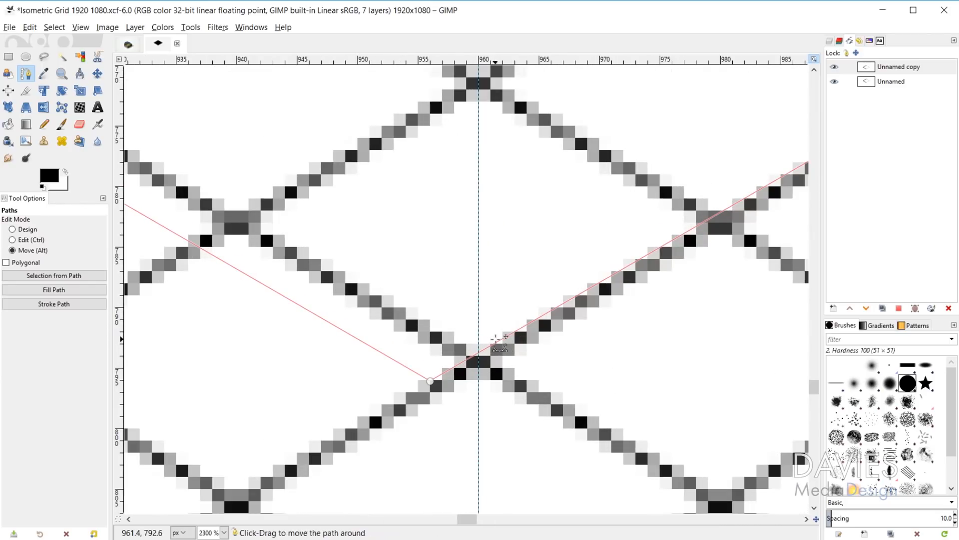
drag(501, 338, 550, 321)
scroll(531, 316, down, 5)
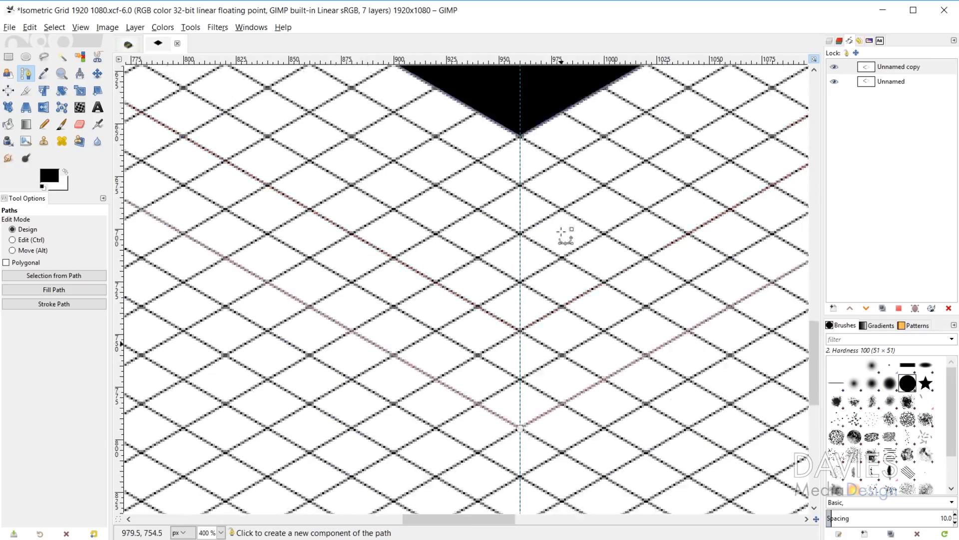
scroll(564, 235, down, 2)
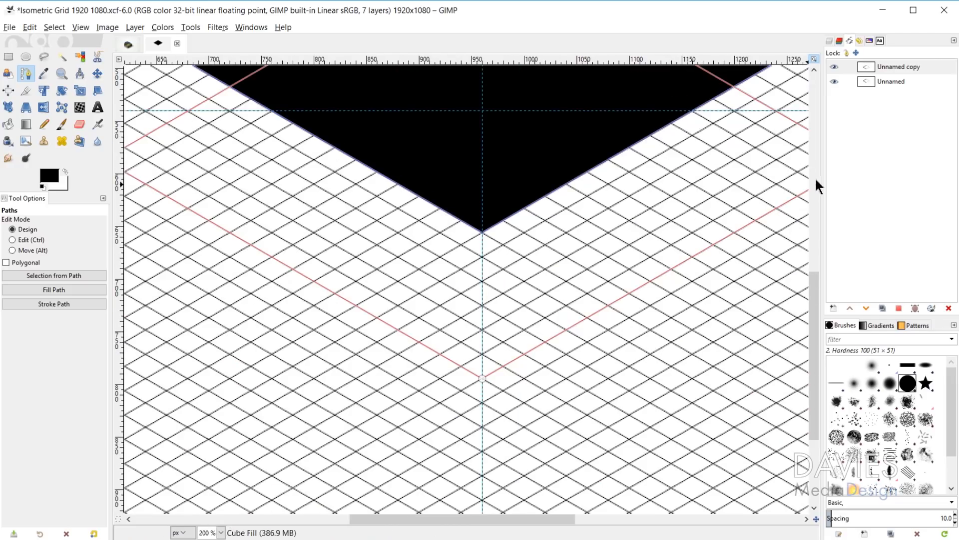
Hide the Cube Fill layer and check the copied path's top corner and edges against the isometric grid
scroll(545, 279, up, 5)
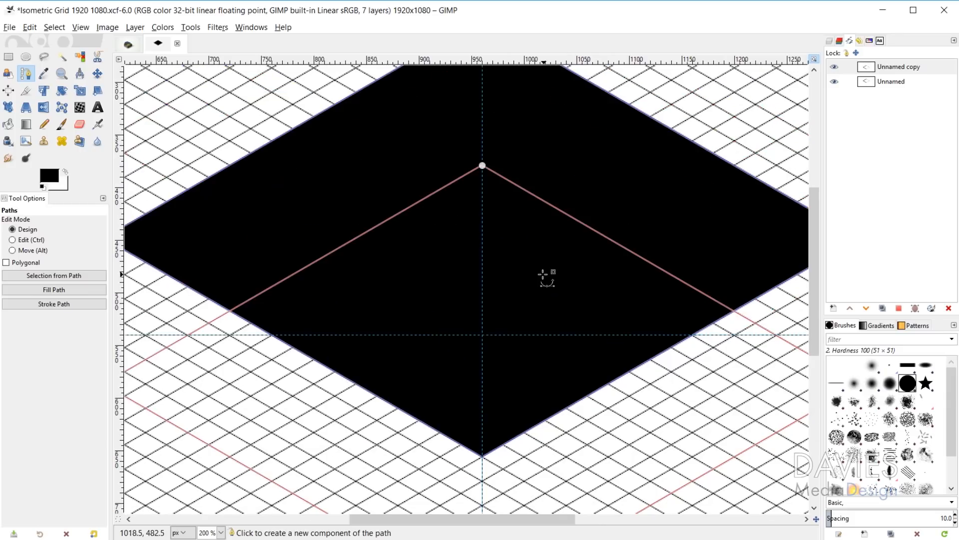
scroll(502, 208, up, 4)
scroll(480, 160, up, 2)
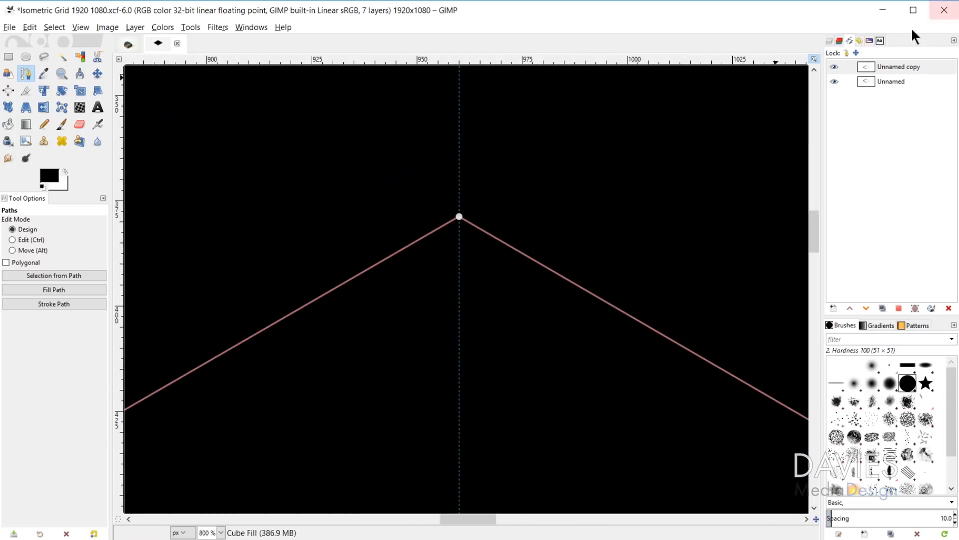
click(828, 41)
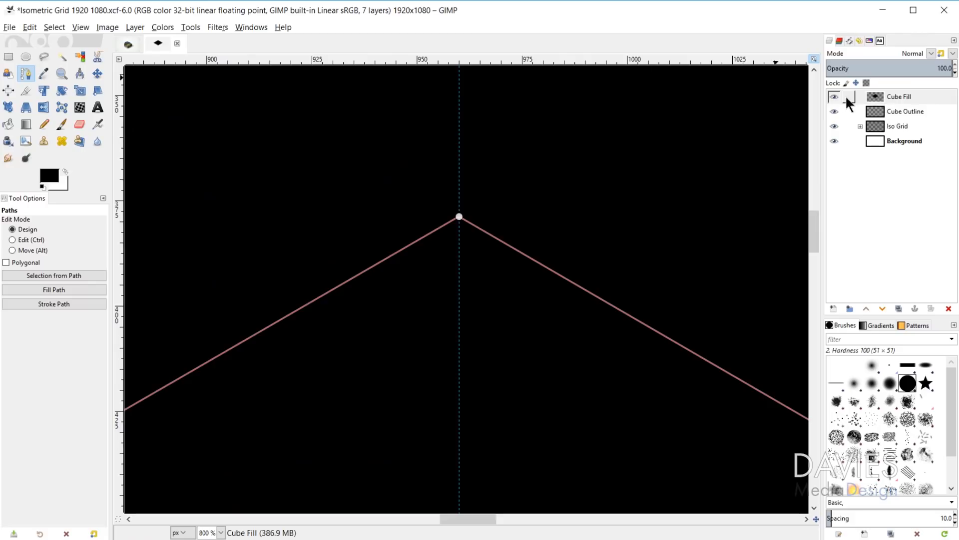
click(832, 95)
scroll(477, 225, up, 3)
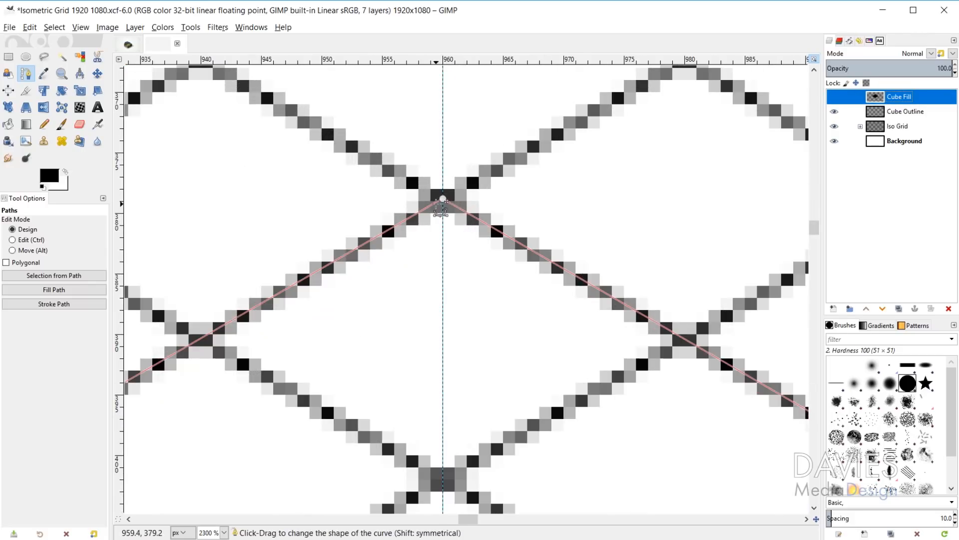
scroll(499, 368, down, 7)
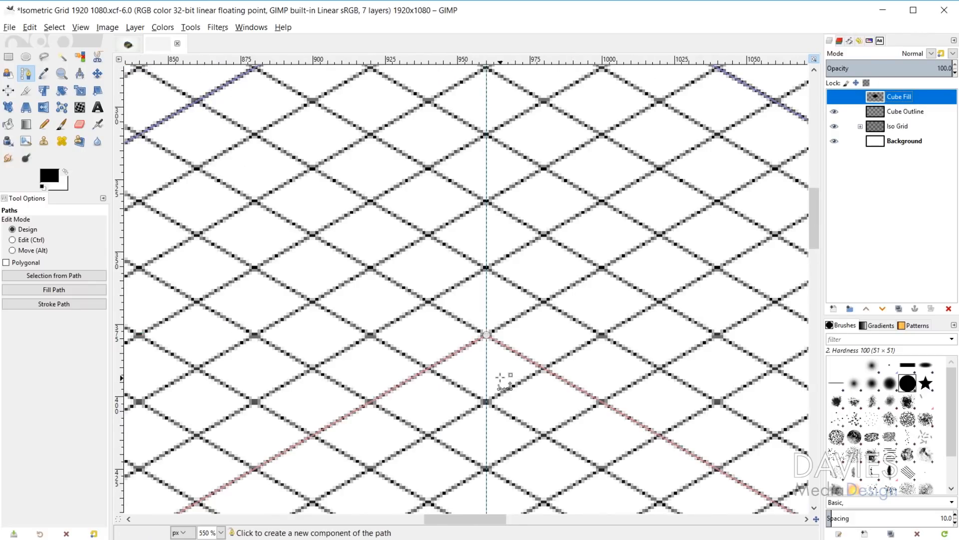
scroll(546, 333, down, 1)
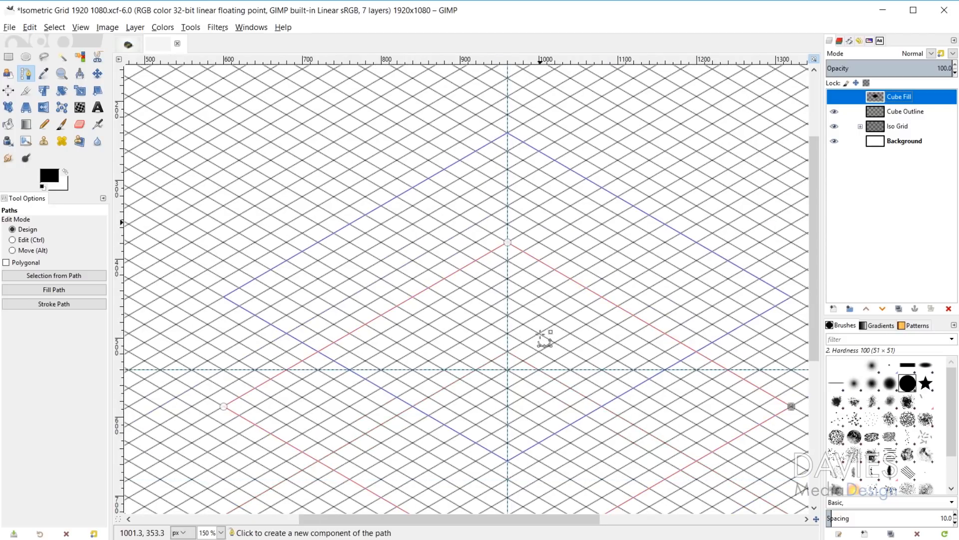
scroll(519, 298, down, 3)
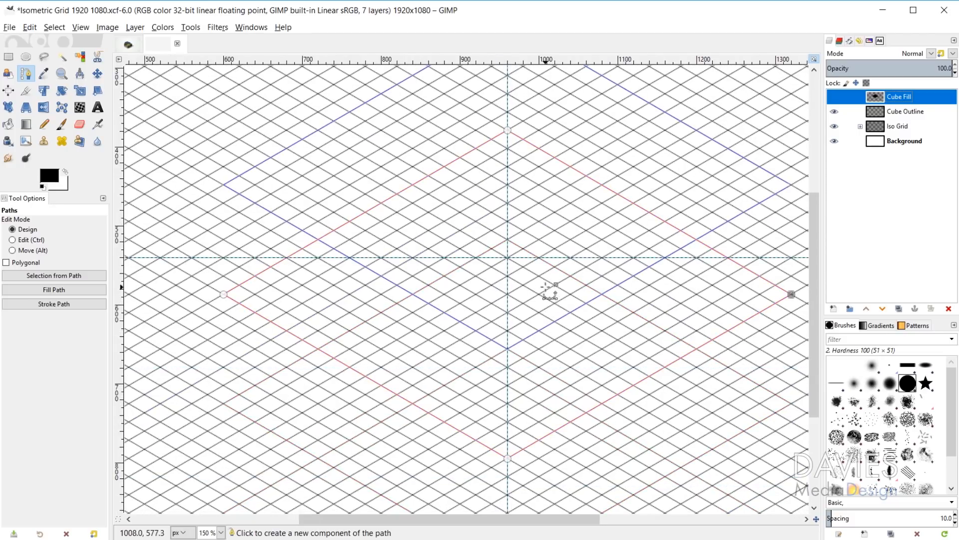
scroll(562, 271, down, 1)
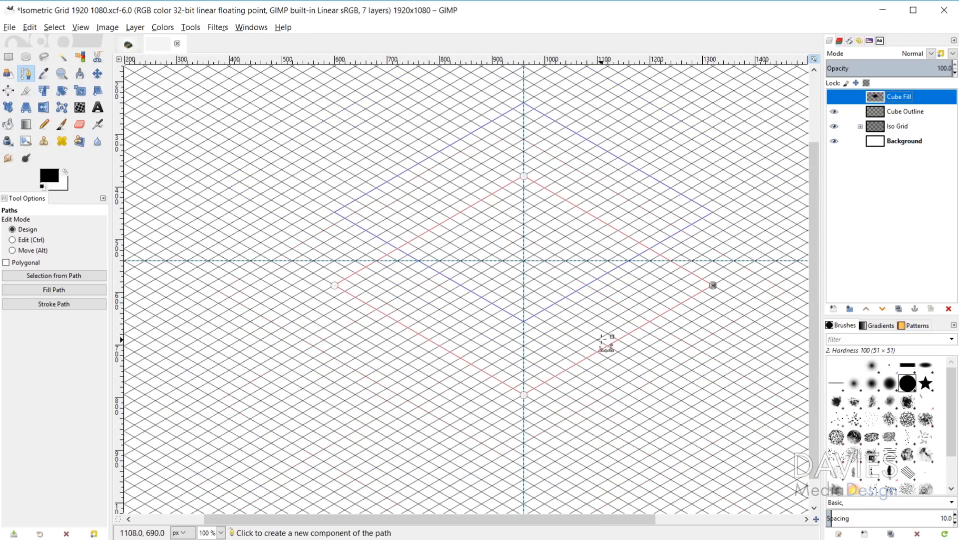
Rename the copied lower diamond path as Cube Bottom
click(849, 41)
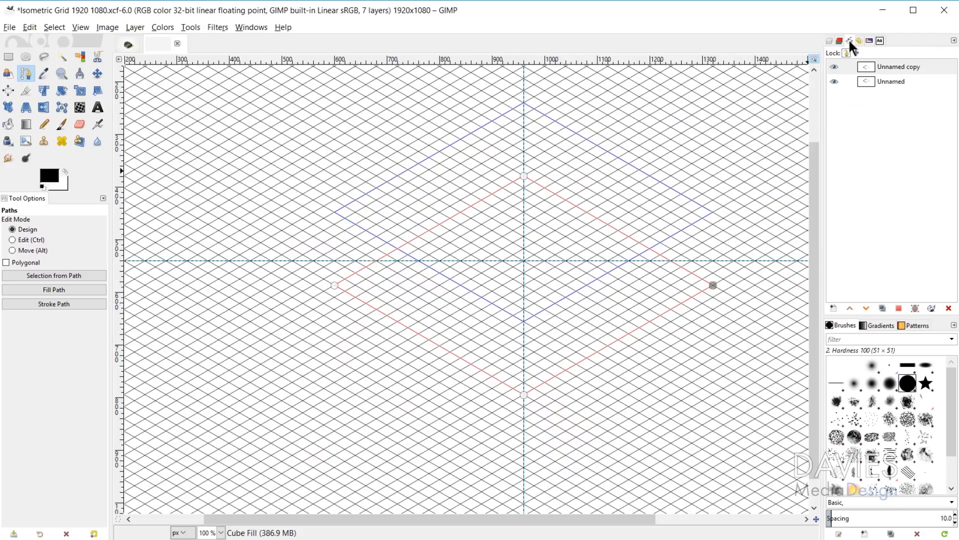
click(835, 65)
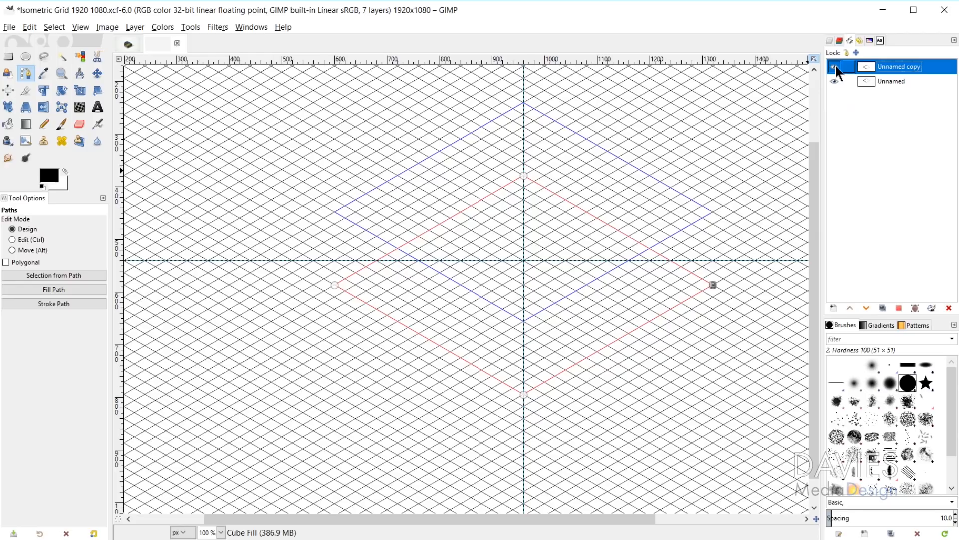
click(835, 66)
click(835, 65)
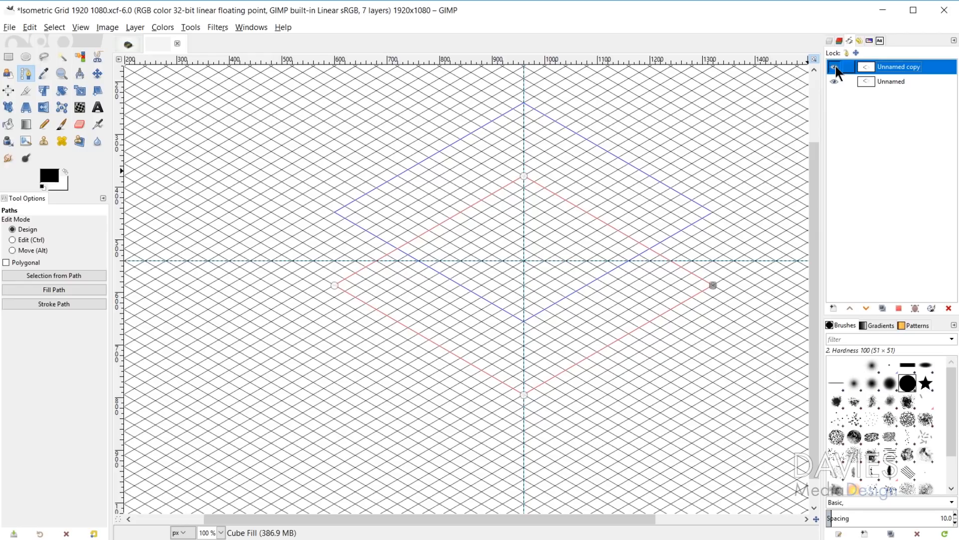
double_click(901, 68)
text(C)
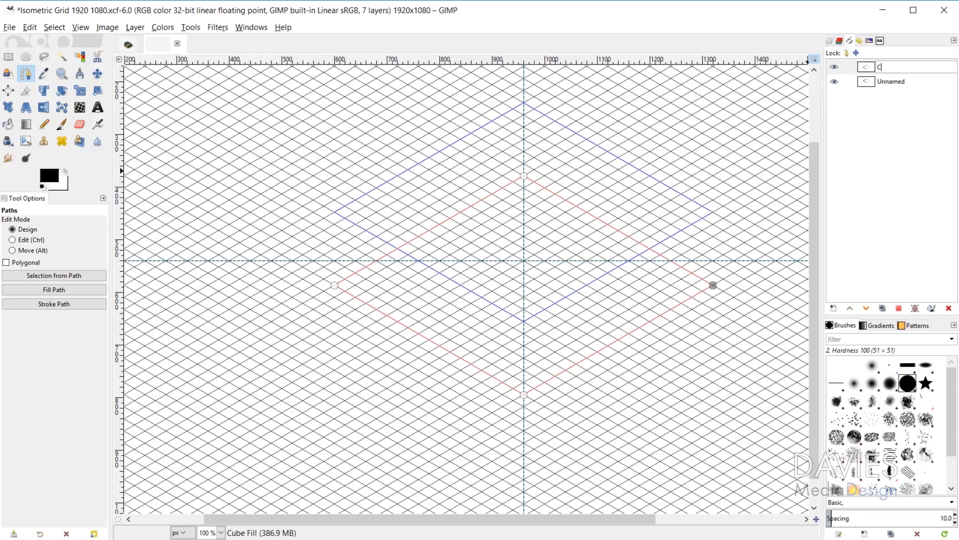
text(ube Bottom)
key(Return)
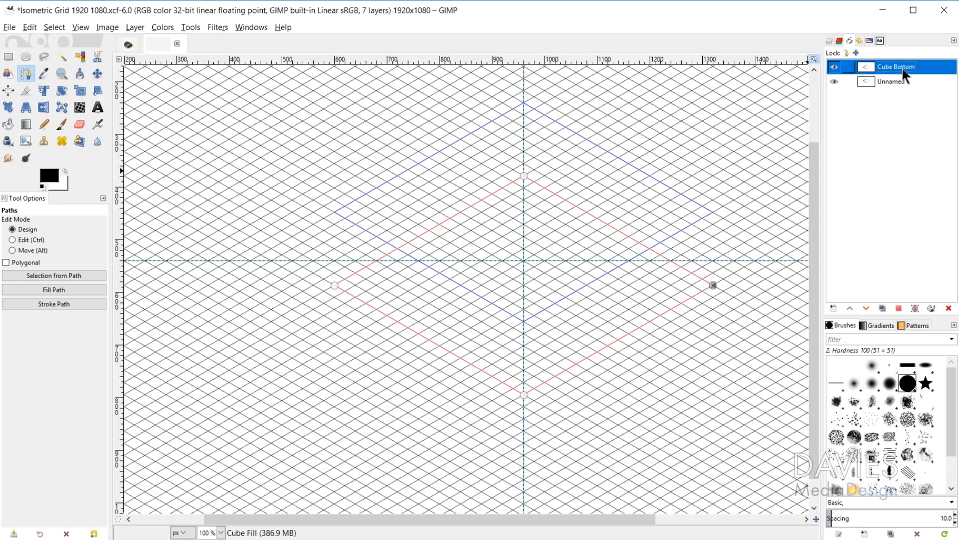
Rename the original upper diamond path as Cube Top
double_click(901, 79)
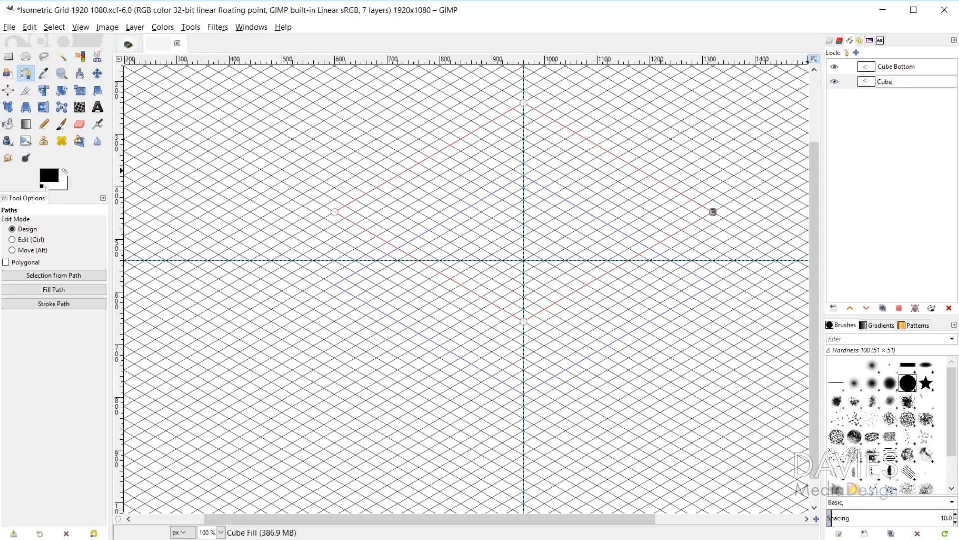
text(Cube Top)
key(Return)
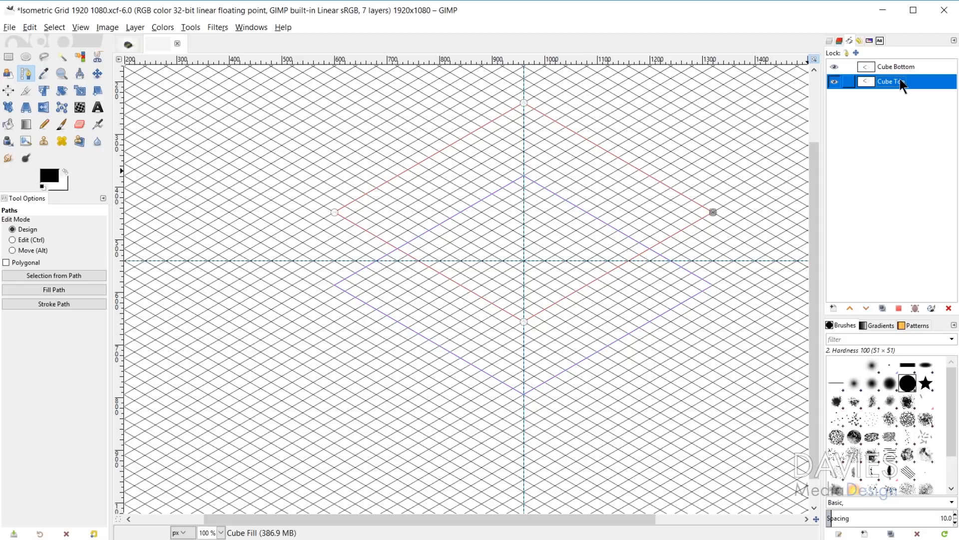
Show the Cube Fill layer again and add a transparent 1920 x 1080 px layer named Cube Fill Bottom
click(829, 42)
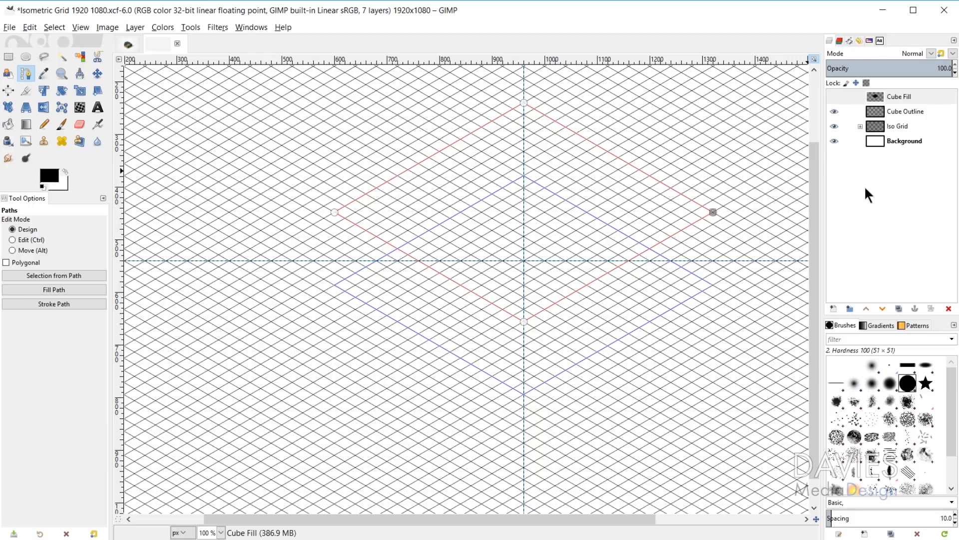
click(834, 97)
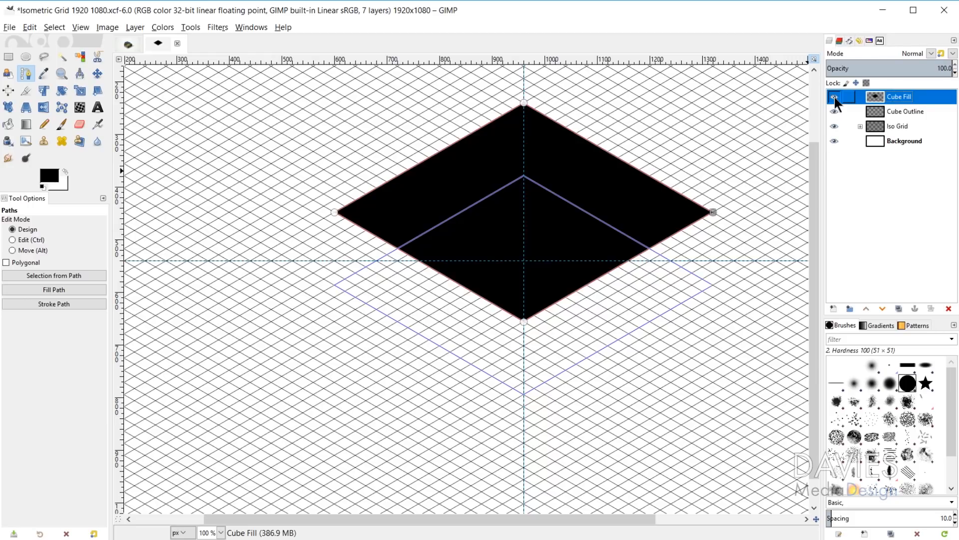
click(833, 309)
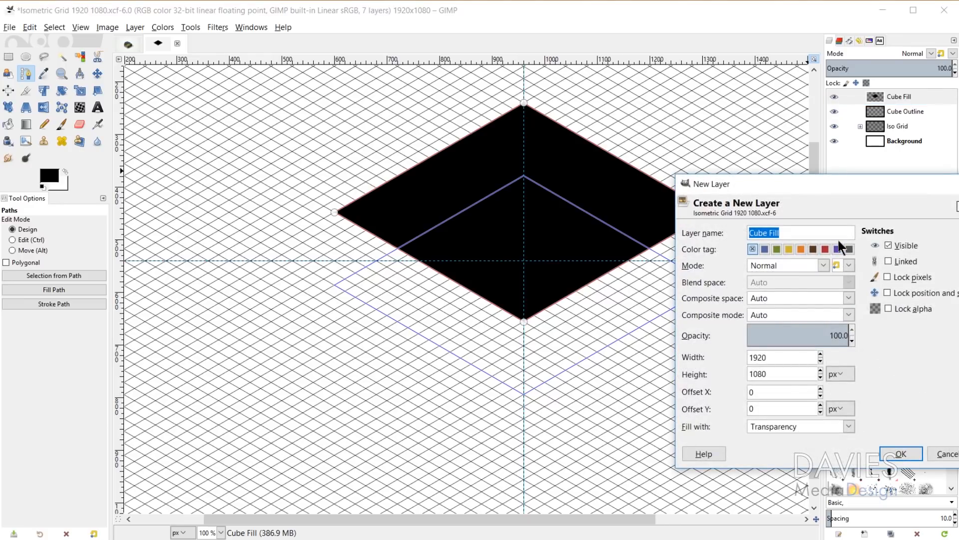
key(End)
text(Bottom)
click(910, 452)
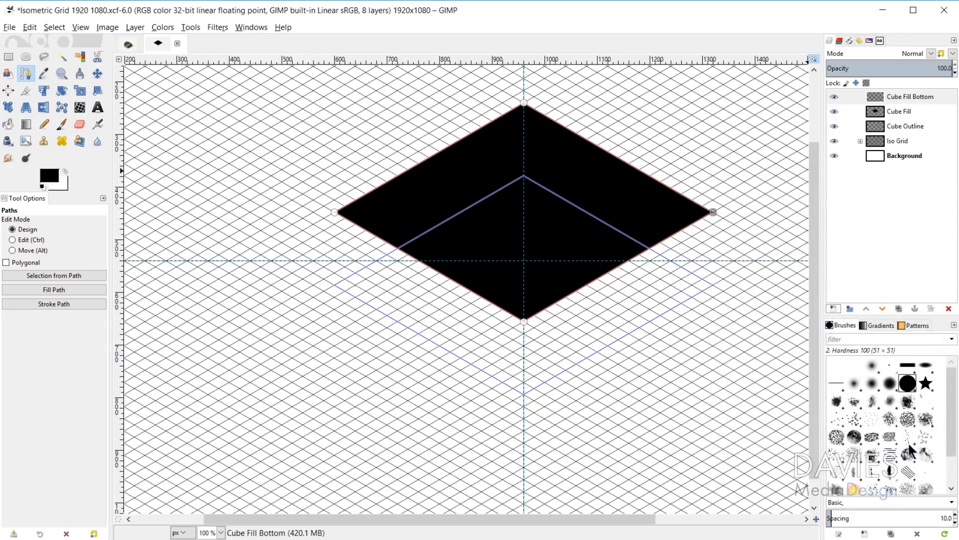
Add another transparent 1920 x 1080 px layer named Cube Outline Bottom above Cube Fill Bottom
click(833, 307)
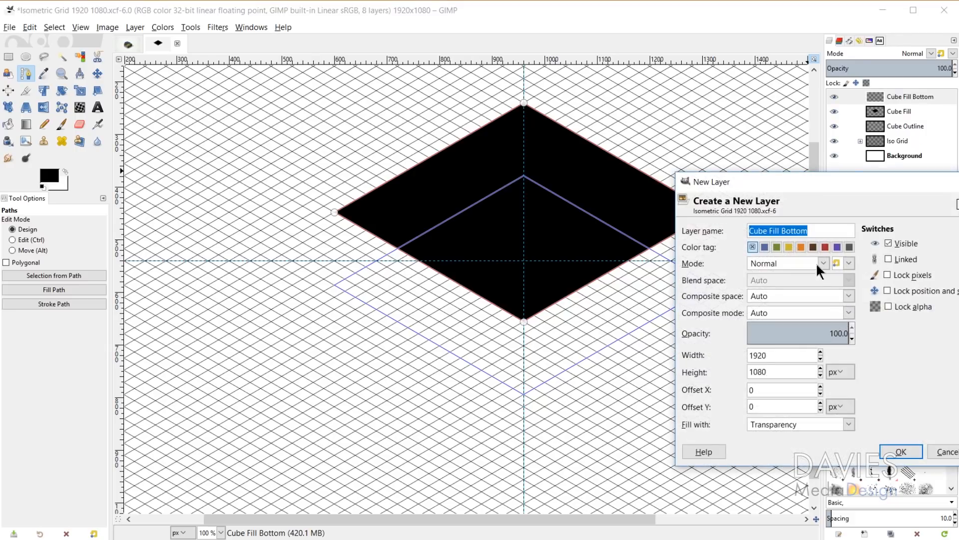
click(779, 230)
key(BackSpace)
key(BackSpace)
key(BackSpace)
key(BackSpace)
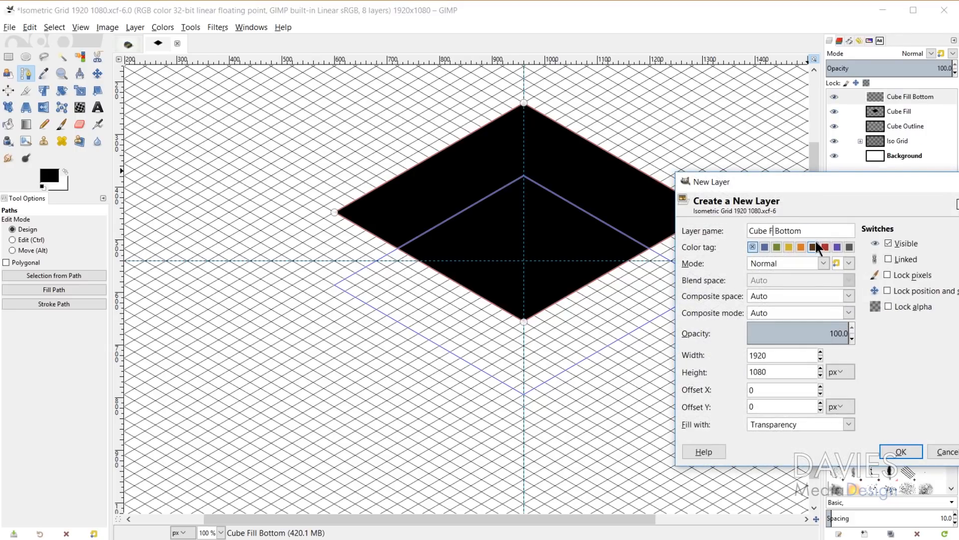
text(Outline)
click(901, 451)
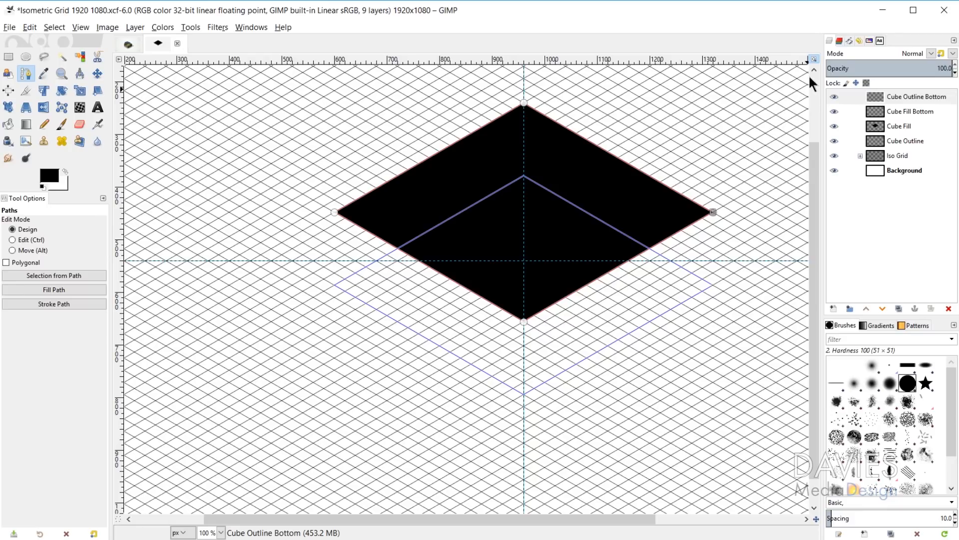
Stroke the Cube Bottom path on the Cube Outline Bottom layer with a solid black, antialiased 1.0 px line
click(848, 42)
click(858, 66)
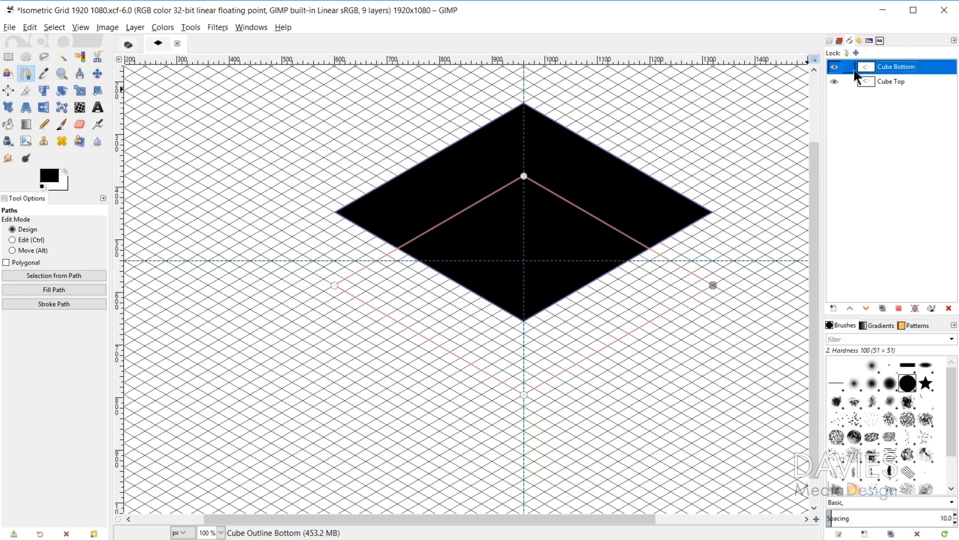
click(829, 42)
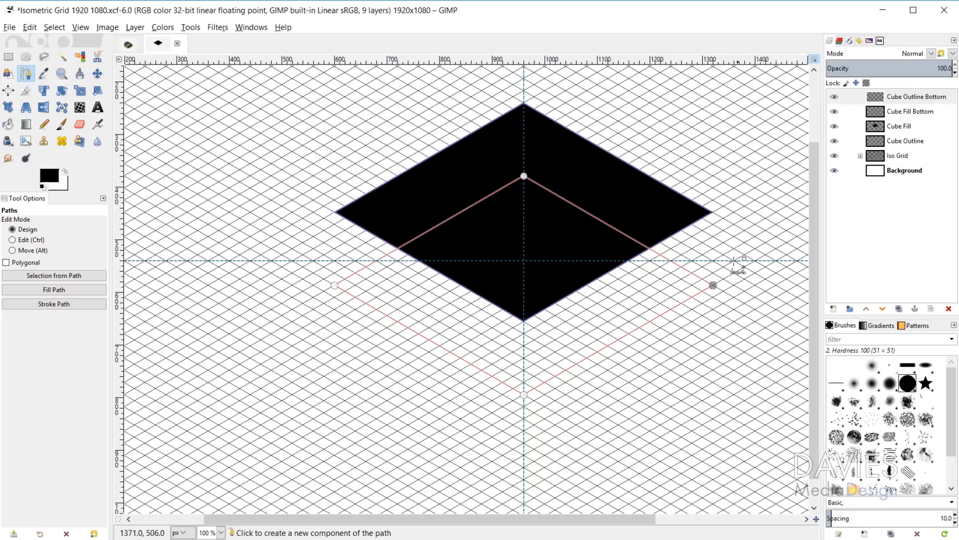
click(70, 303)
drag(104, 206, 247, 172)
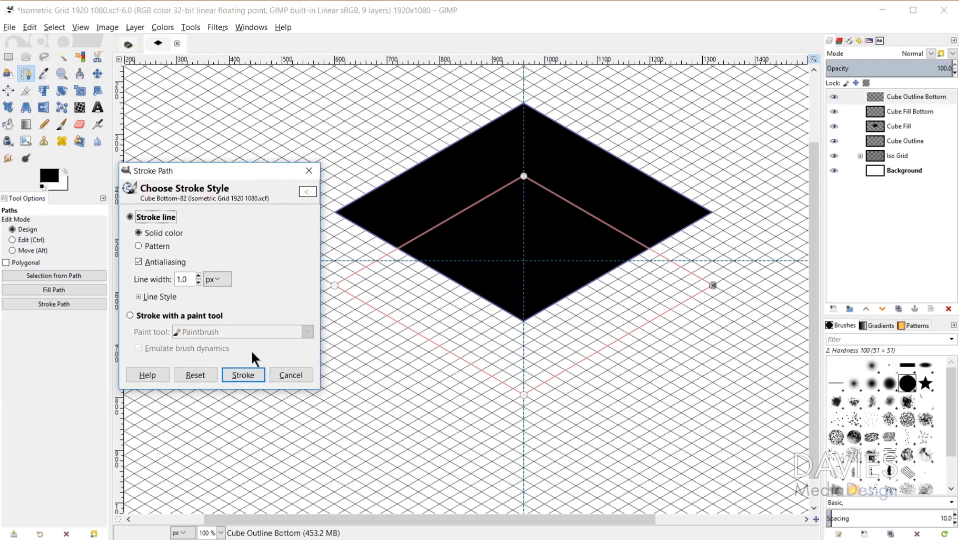
click(244, 374)
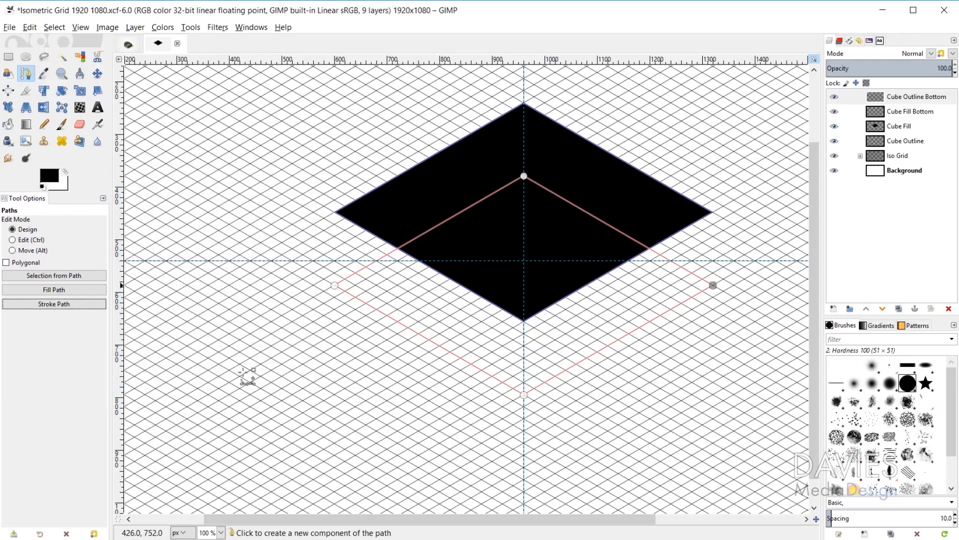
Fill the Cube Bottom path with solid black on the Cube Outline Bottom layer, with antialiasing on
click(88, 289)
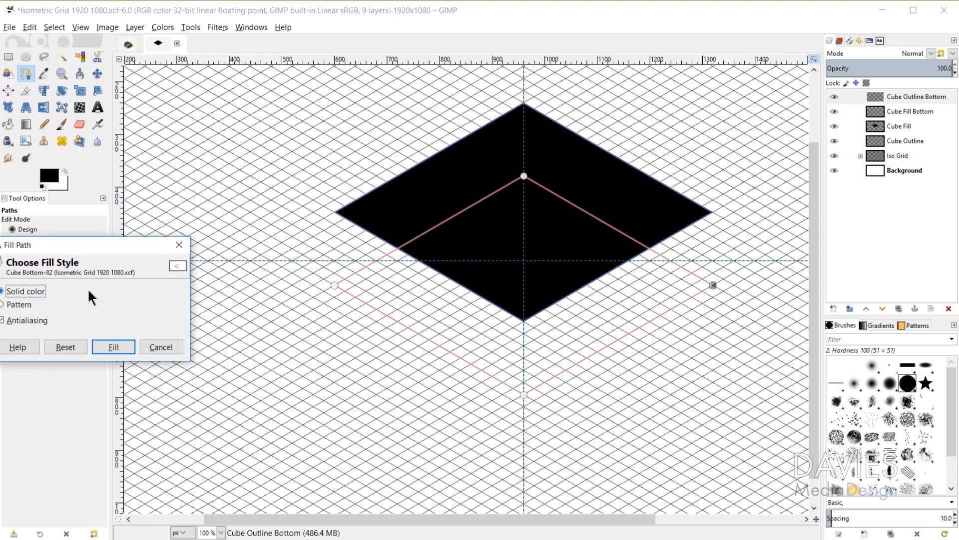
drag(88, 244, 190, 210)
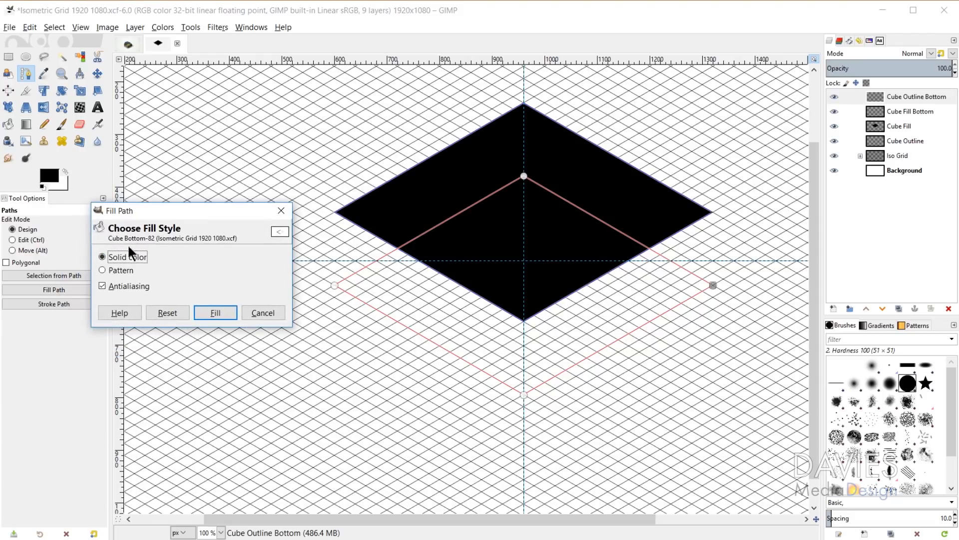
click(223, 311)
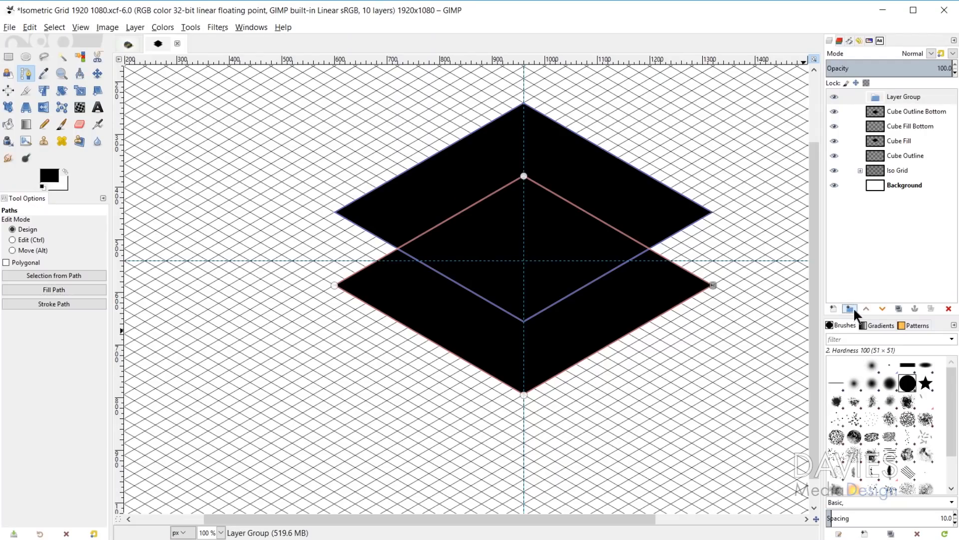
Name the new layer group Cube Shapes and move the Cube Outline Bottom, Cube Fill Bottom, Cube Fill and Cube Outline layers into it
double_click(908, 97)
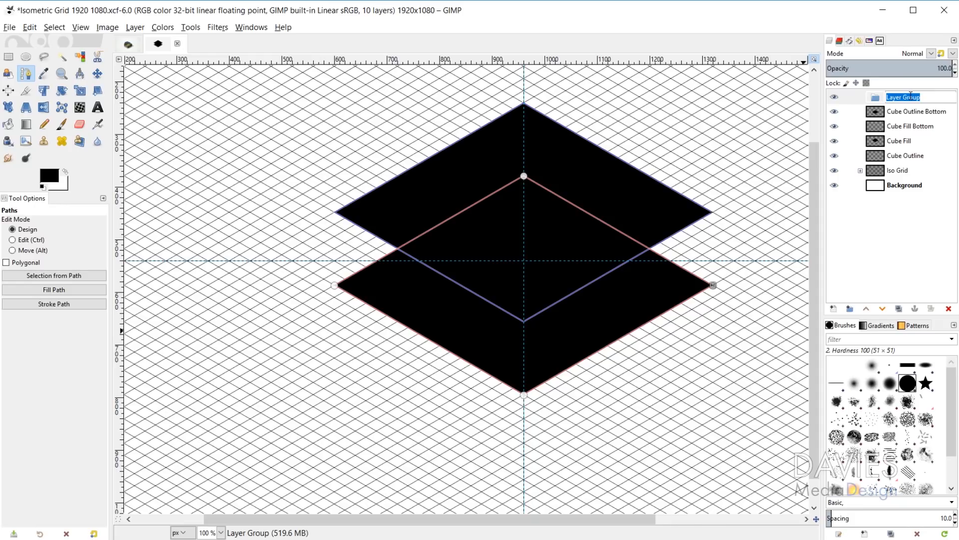
text(Cube Shapes)
key(Return)
mouse_move(876, 112)
mouse_down()
mouse_move(892, 104)
mouse_move(884, 99)
mouse_up()
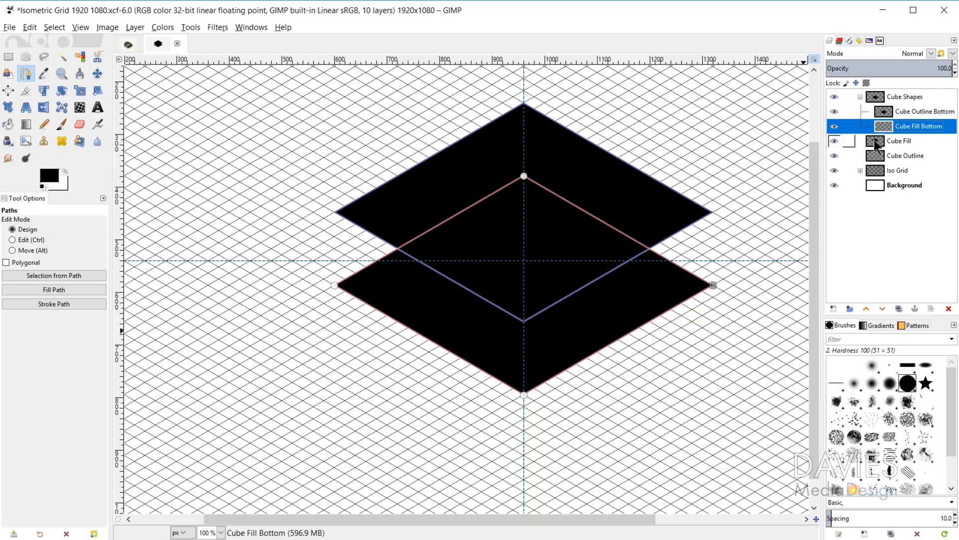
drag(880, 141, 891, 101)
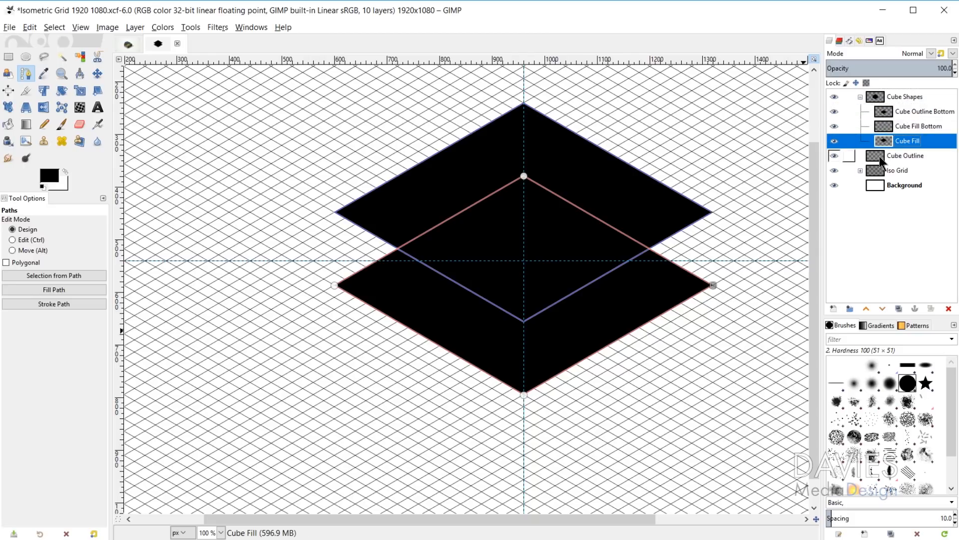
mouse_move(885, 156)
mouse_down()
mouse_move(895, 109)
mouse_move(892, 178)
mouse_move(870, 186)
mouse_move(905, 181)
mouse_move(898, 149)
mouse_up()
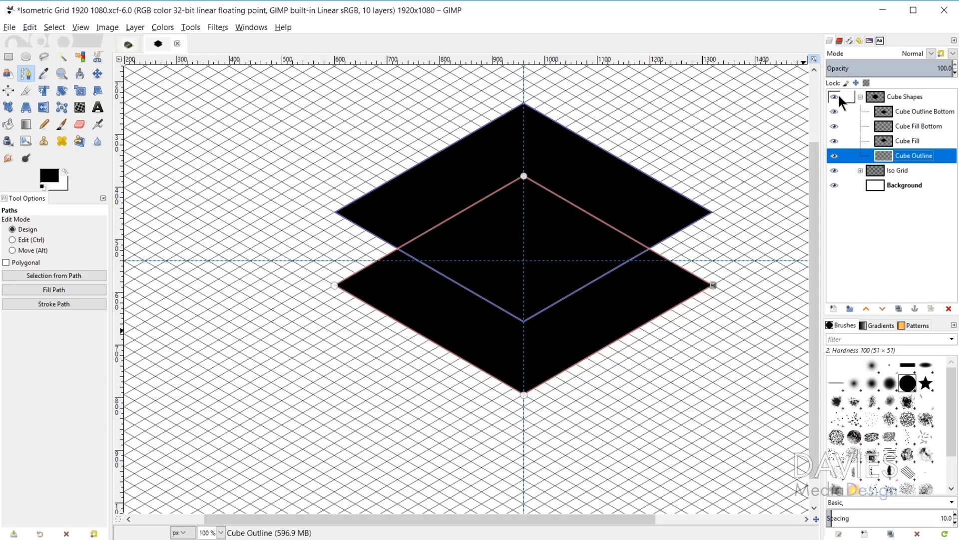
Hide and show the Cube Shapes group to check that it controls all the cube layers
click(836, 94)
click(835, 95)
click(835, 94)
click(836, 95)
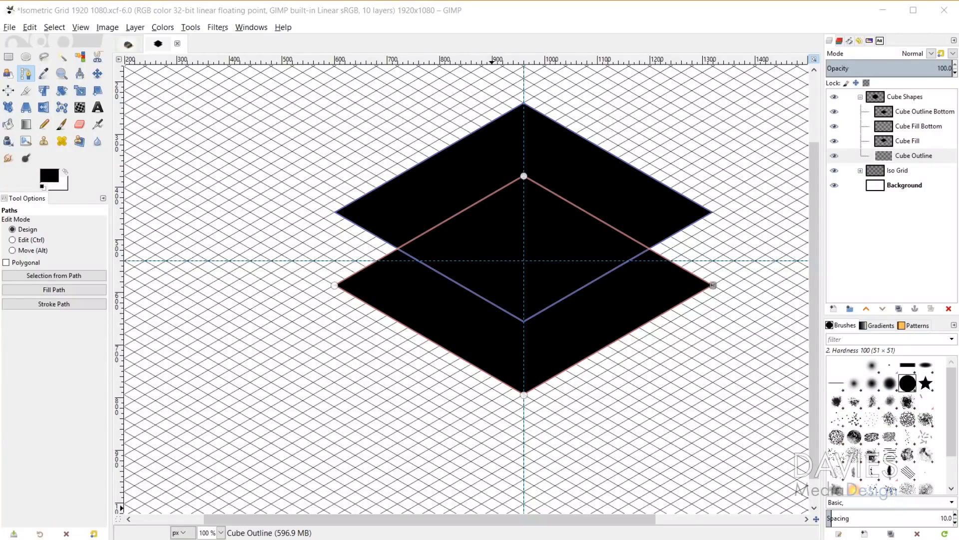
Search the Downloads folder in File Explorer for "alaska" and bring the alaska-1735340_640 image into the GIMP composition as a layer
key(super+e)
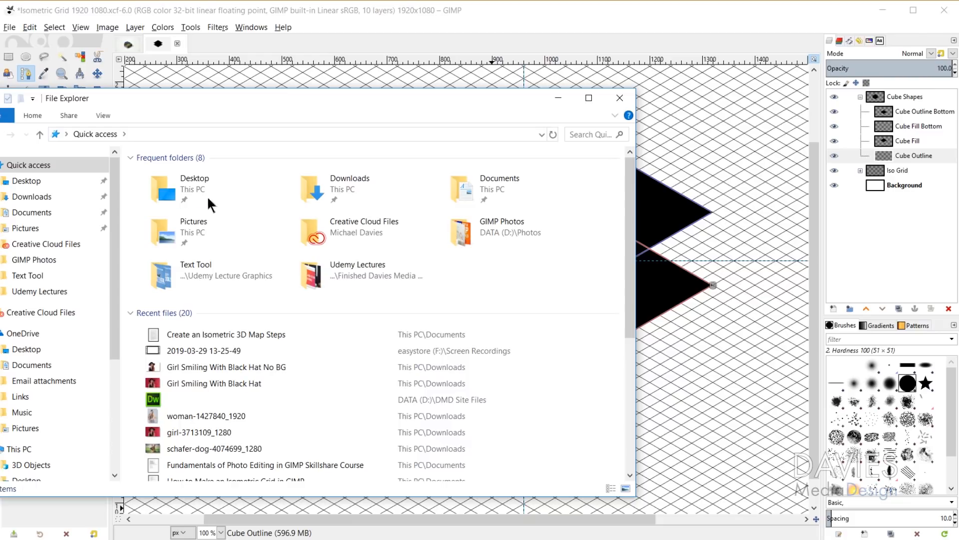
click(32, 197)
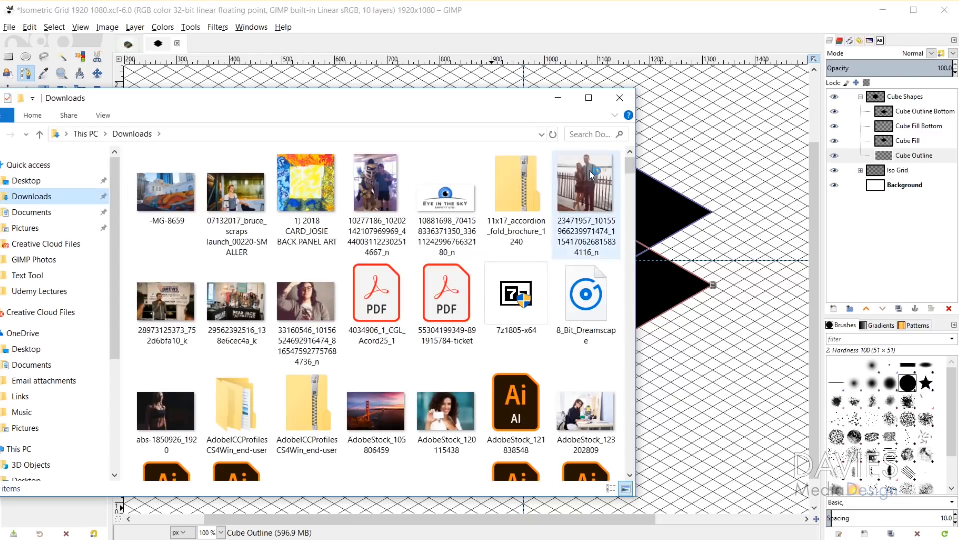
click(593, 135)
text(alaska)
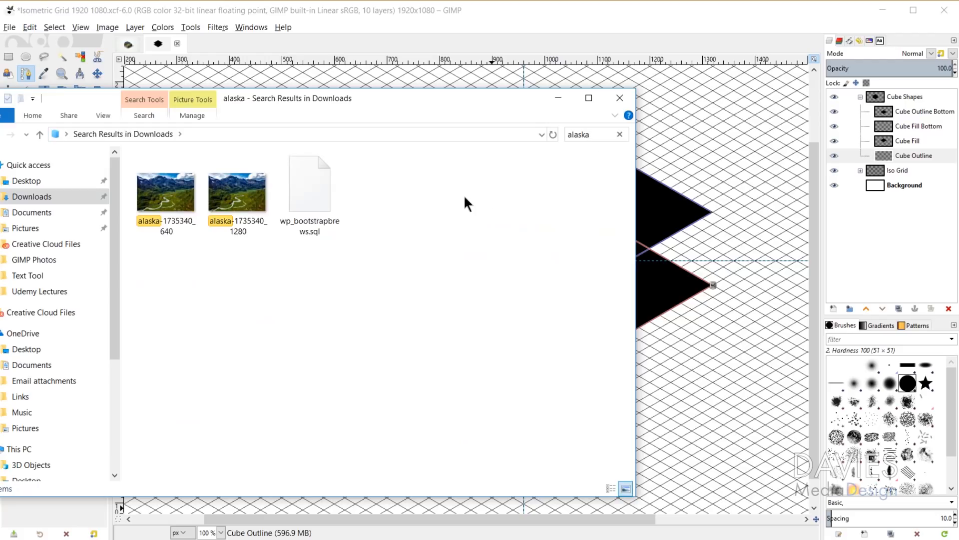
click(165, 193)
drag(165, 192, 691, 160)
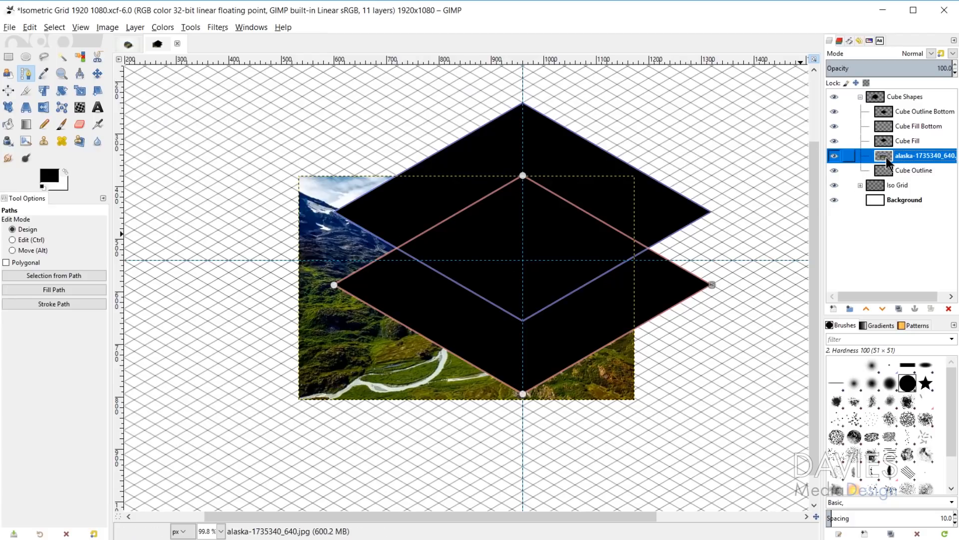
Move the alaska photo layer out of the group to the top of the layer stack and rename it Landscape
drag(888, 161, 876, 98)
double_click(902, 98)
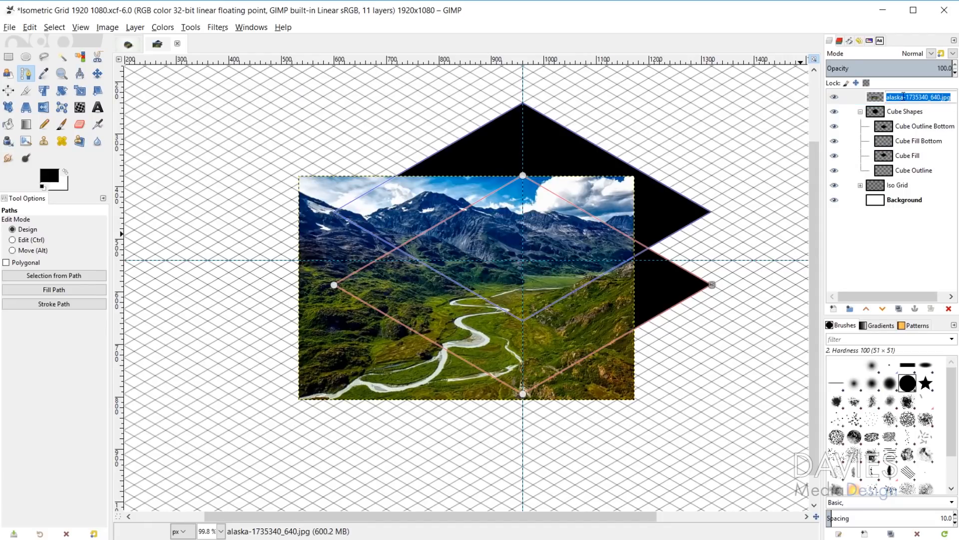
text(Landscape)
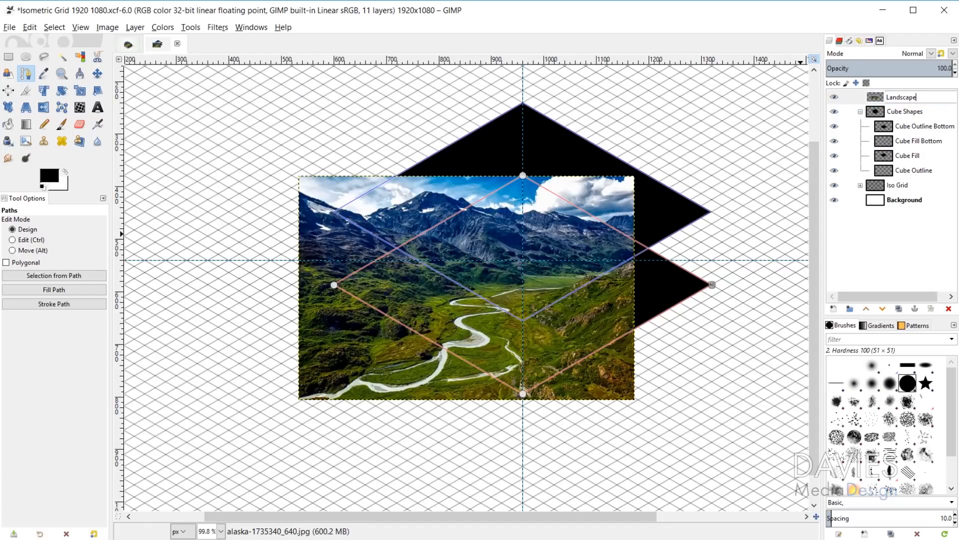
key(Return)
Move the Landscape photo over the cube's top face and scale it proportionally to 736 x 490 px
click(100, 75)
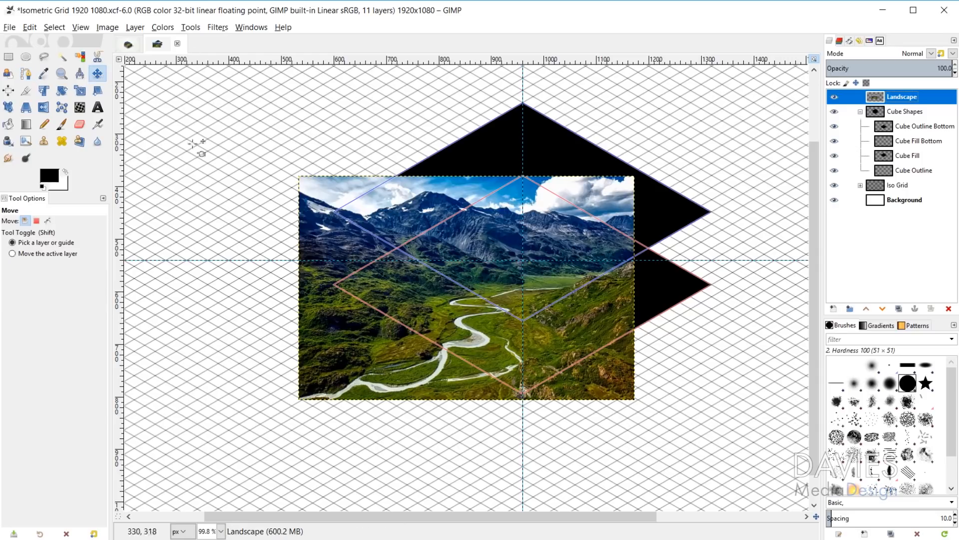
drag(343, 370, 400, 289)
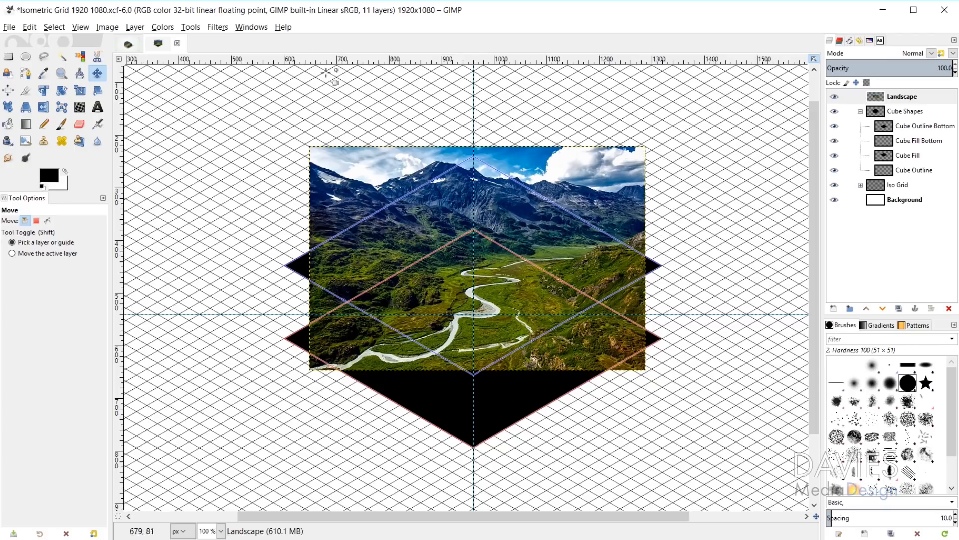
click(81, 91)
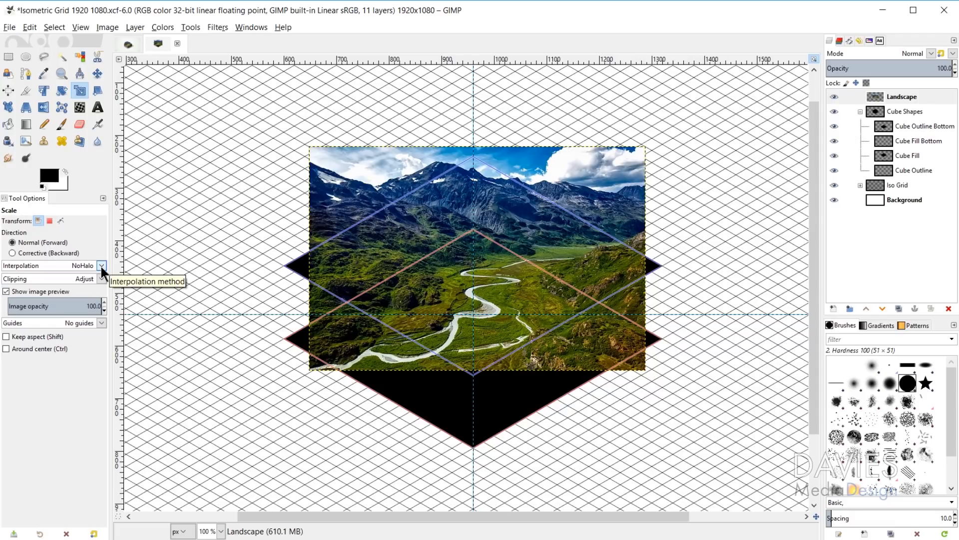
click(354, 347)
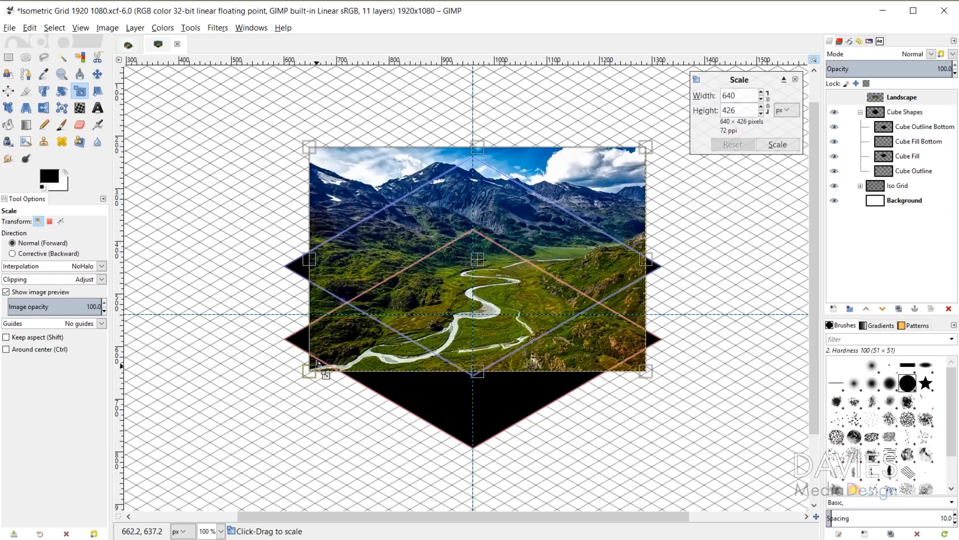
drag(317, 362, 275, 392)
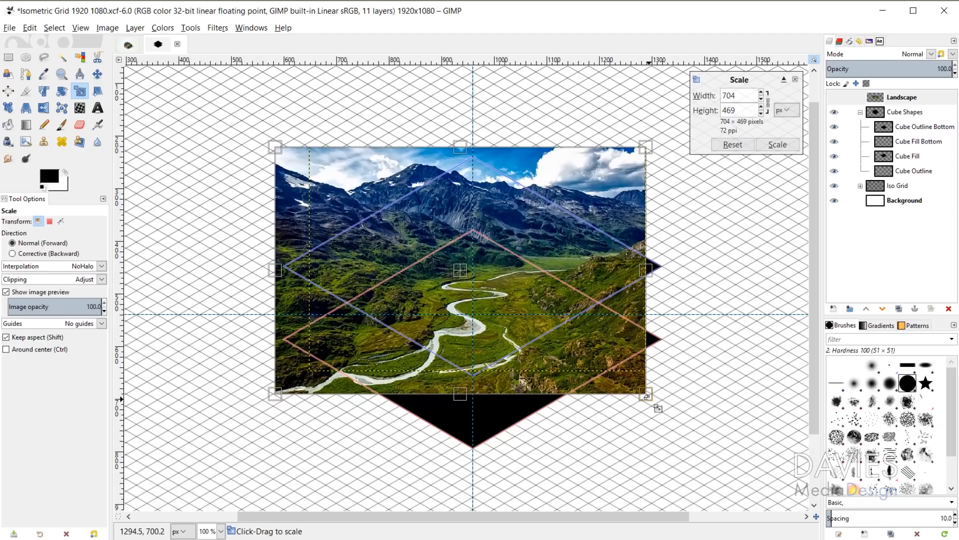
drag(646, 394, 677, 419)
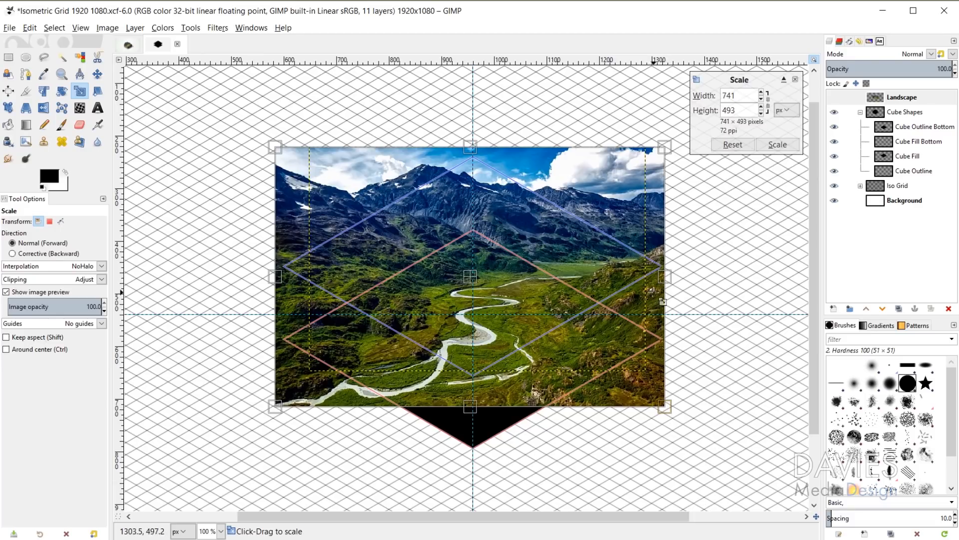
ctrl+scroll(662, 295, up, 4)
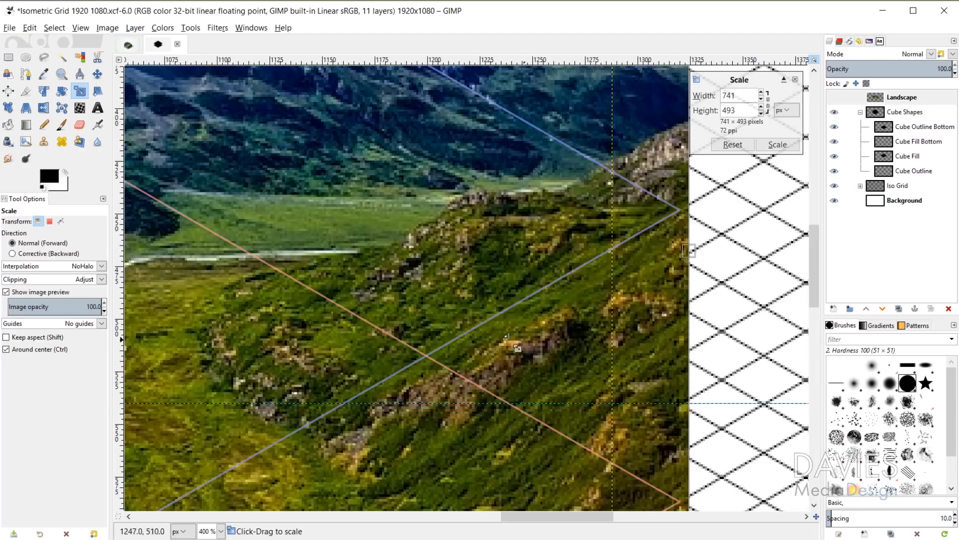
ctrl+scroll(517, 347, down, 5)
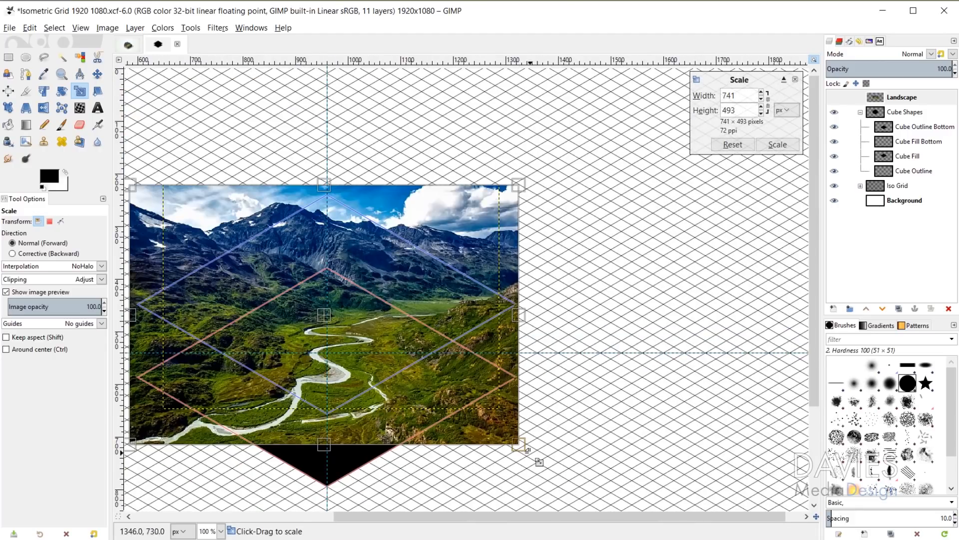
shift+drag(133, 452, 136, 450)
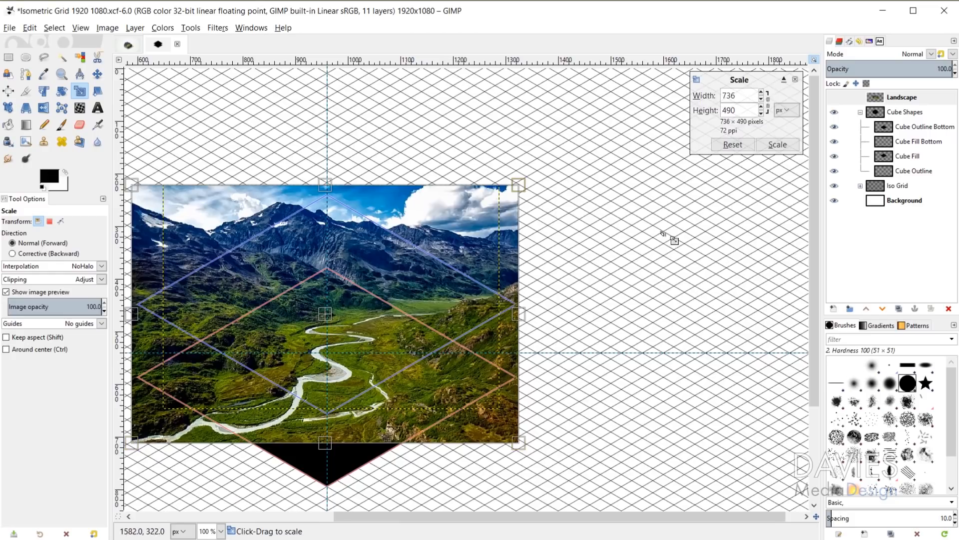
click(778, 145)
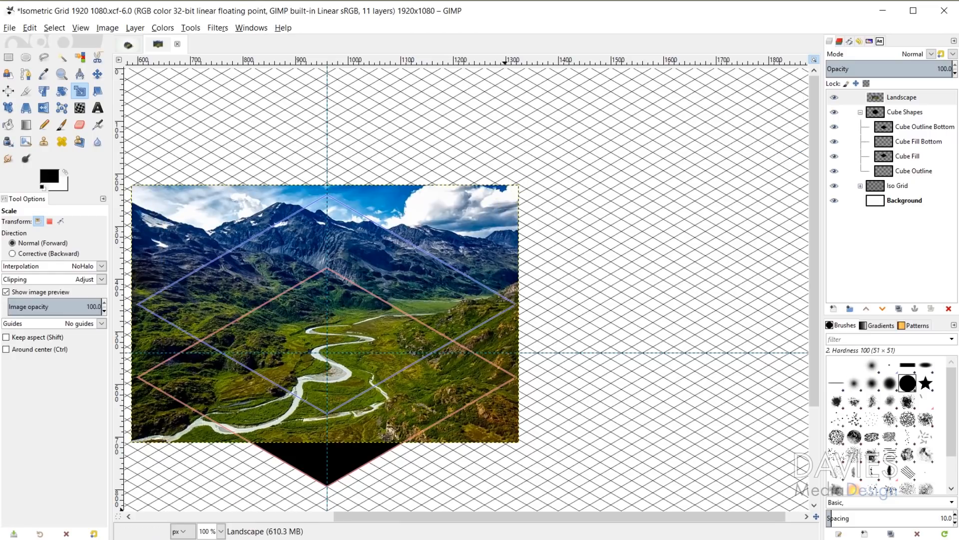
Reposition the scaled Landscape layer so it covers the entire Cube Top diamond down to its lowest corner
drag(558, 517, 484, 525)
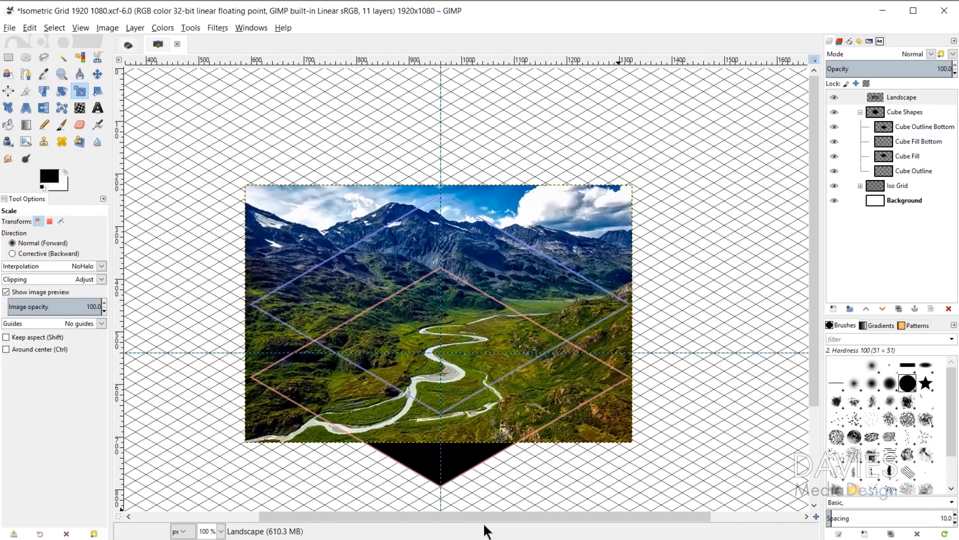
click(99, 73)
drag(318, 222, 300, 179)
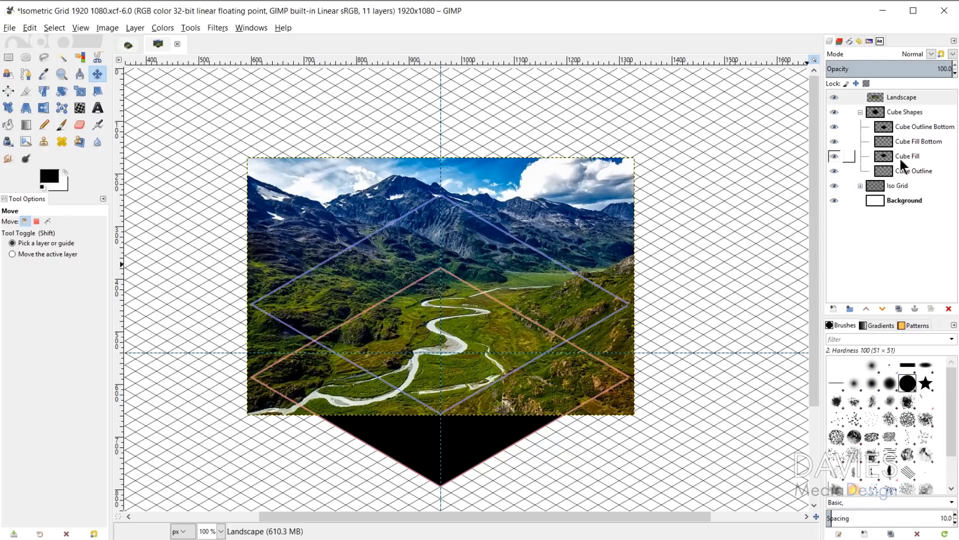
Rename the Cube Fill layer to Cube Fill Top and the Cube Outline layer to Cube Outline Top
double_click(913, 158)
click(926, 156)
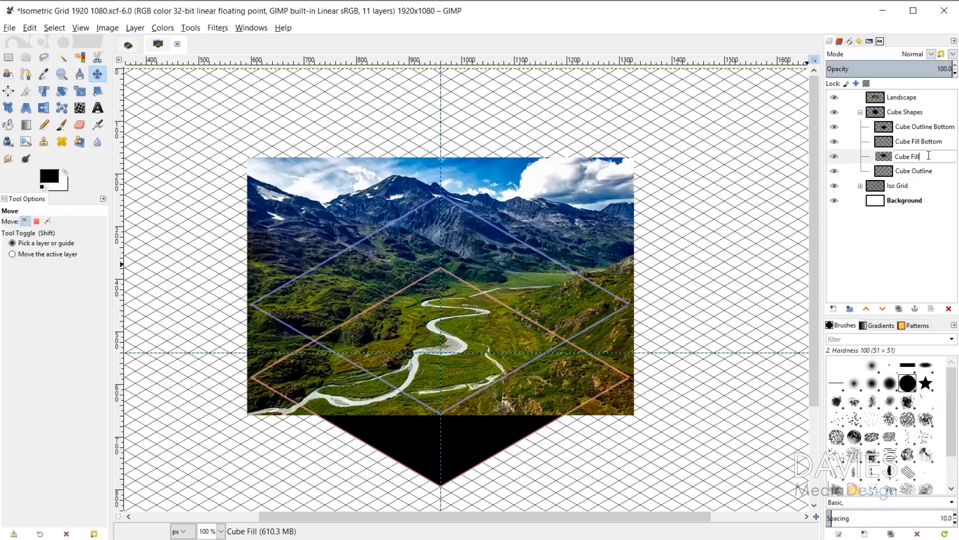
key(Return)
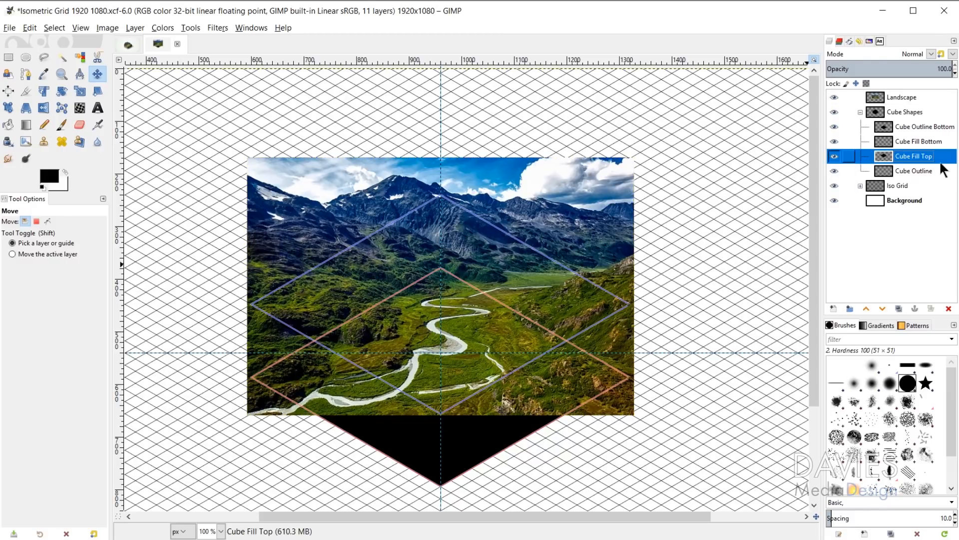
double_click(930, 171)
click(937, 171)
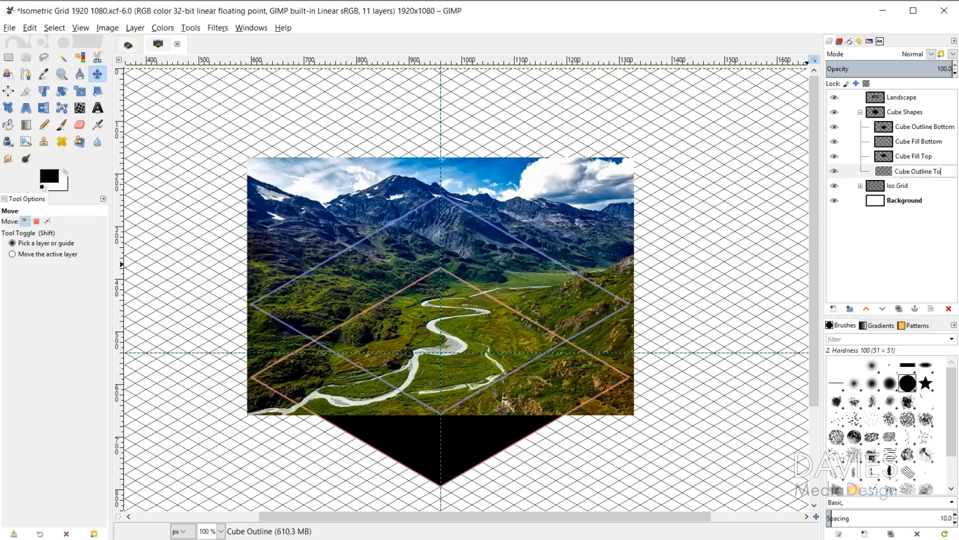
key(Return)
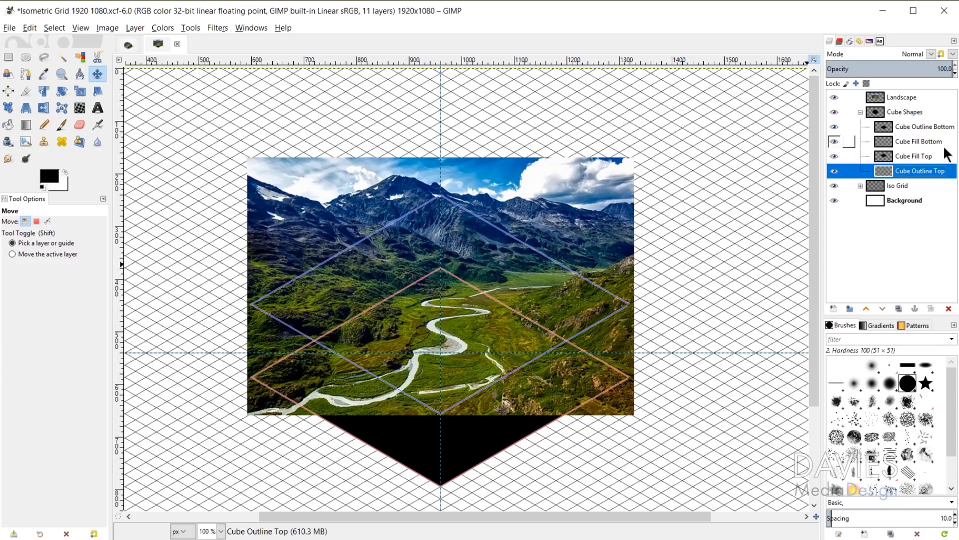
Select the Cube Fill Top layer's alpha, add a layer mask to Landscape initialized from that selection, and clear the selection
click(918, 159)
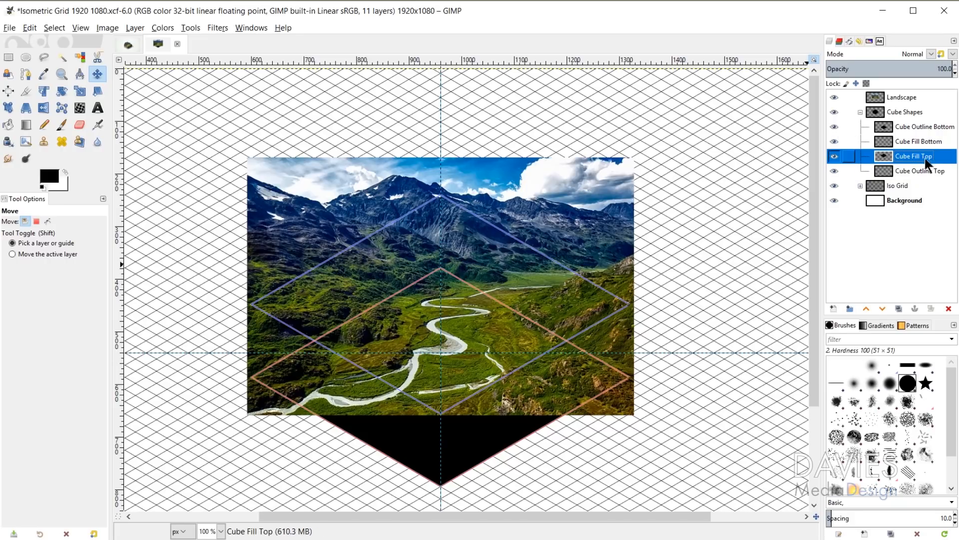
alt+click(884, 158)
right_click(875, 102)
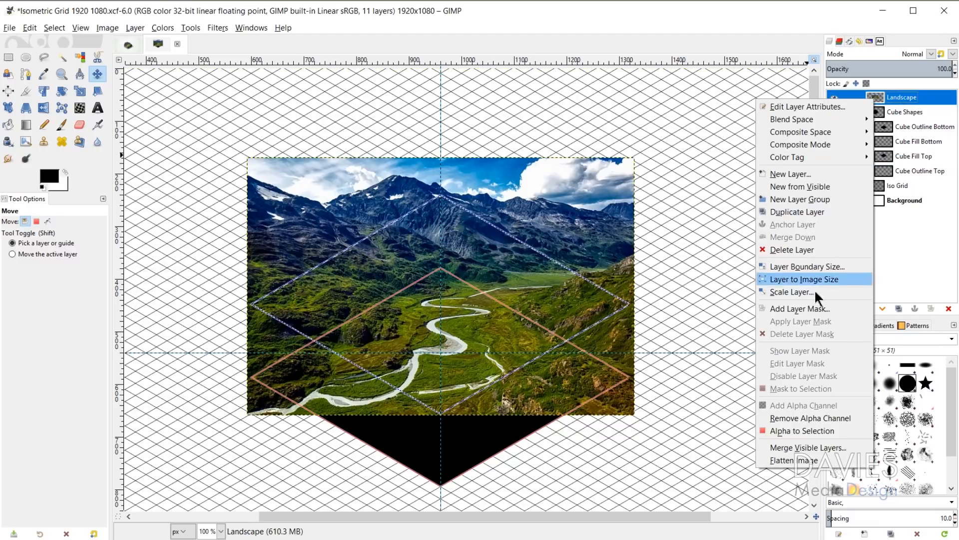
click(808, 307)
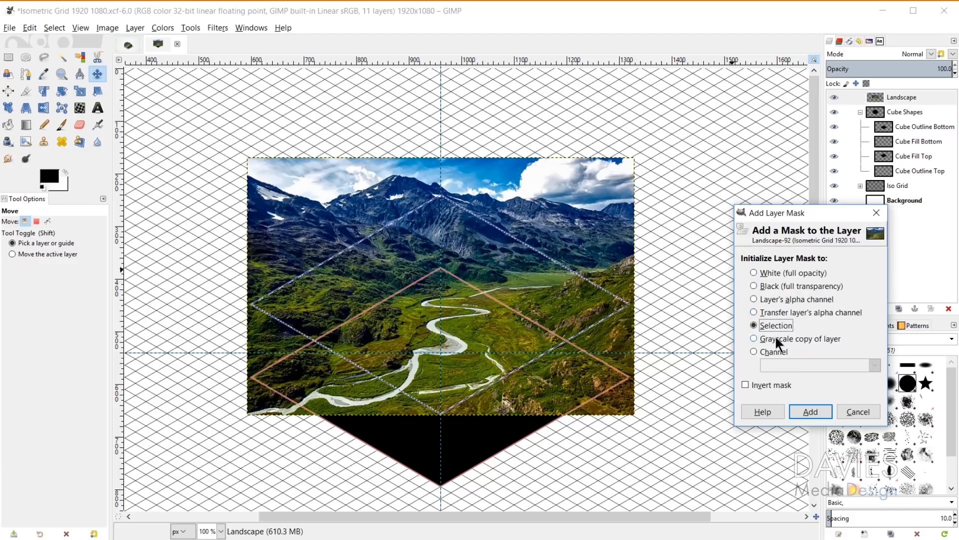
click(812, 411)
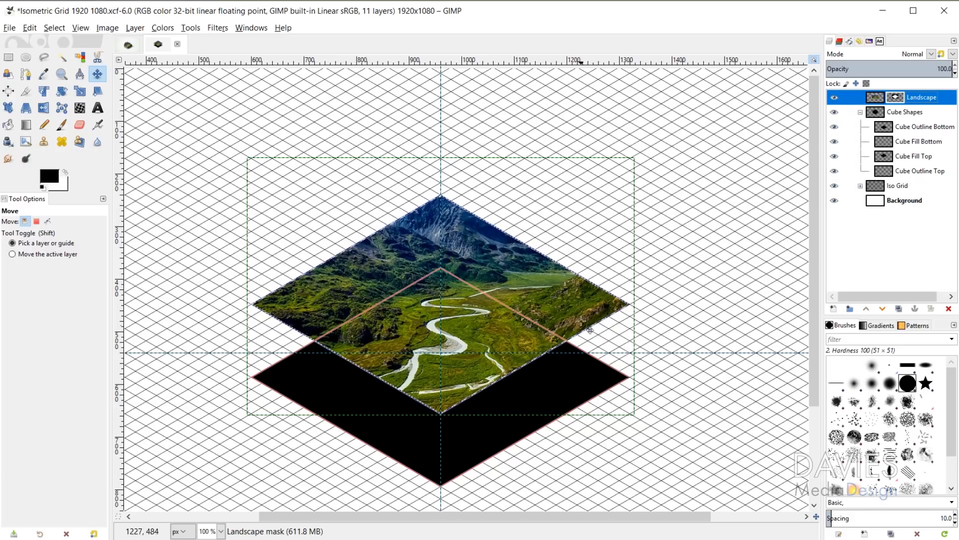
key(ctrl+shift+a)
click(889, 97)
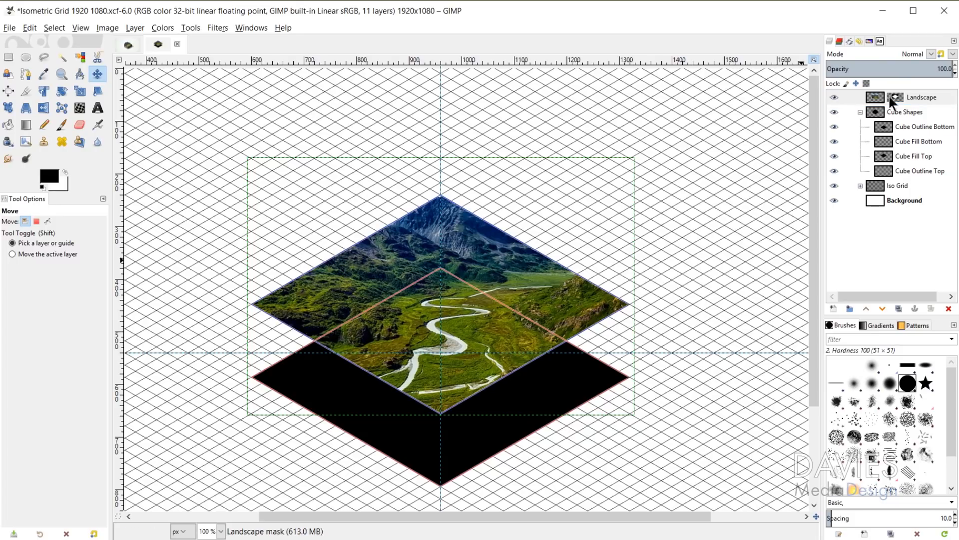
Hide the Cube Bottom and Cube Top paths and return to the layer list
click(850, 40)
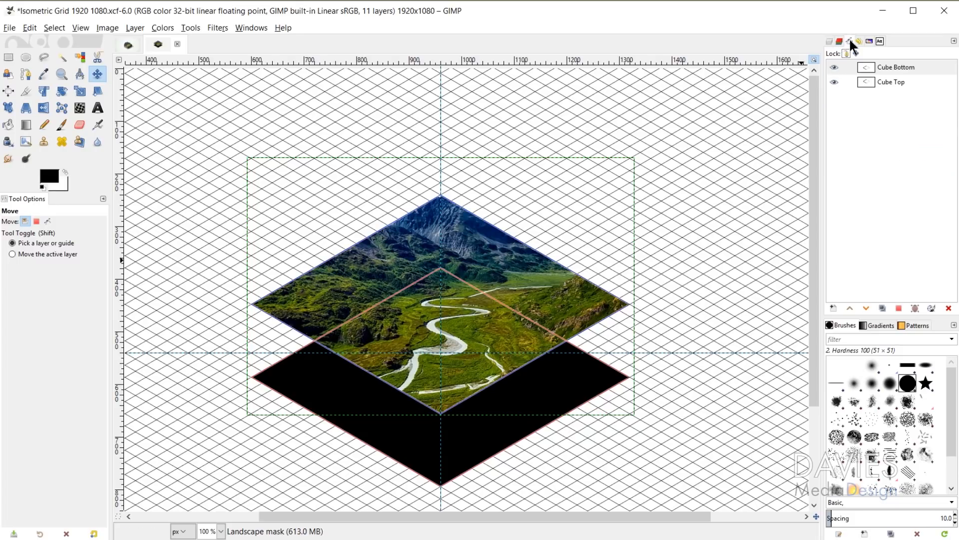
click(832, 67)
click(835, 82)
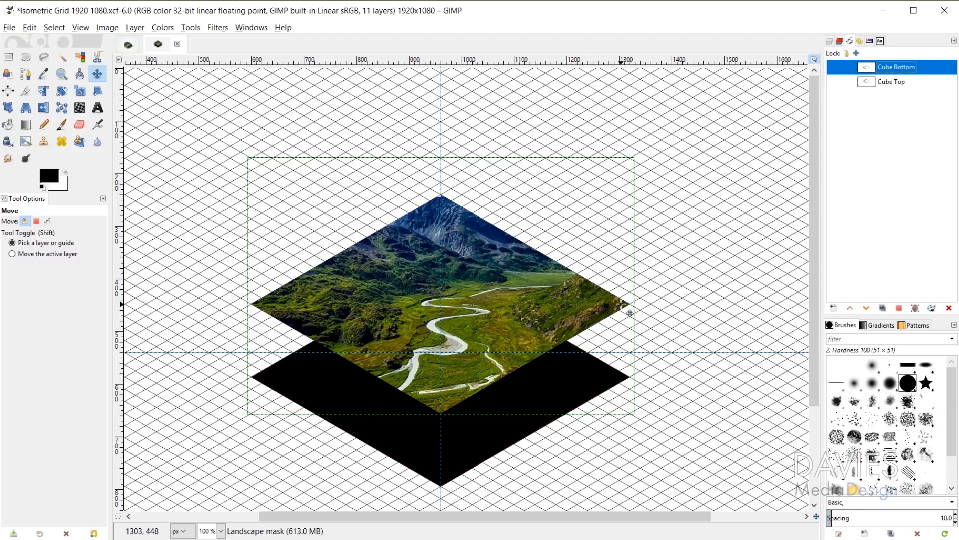
click(830, 42)
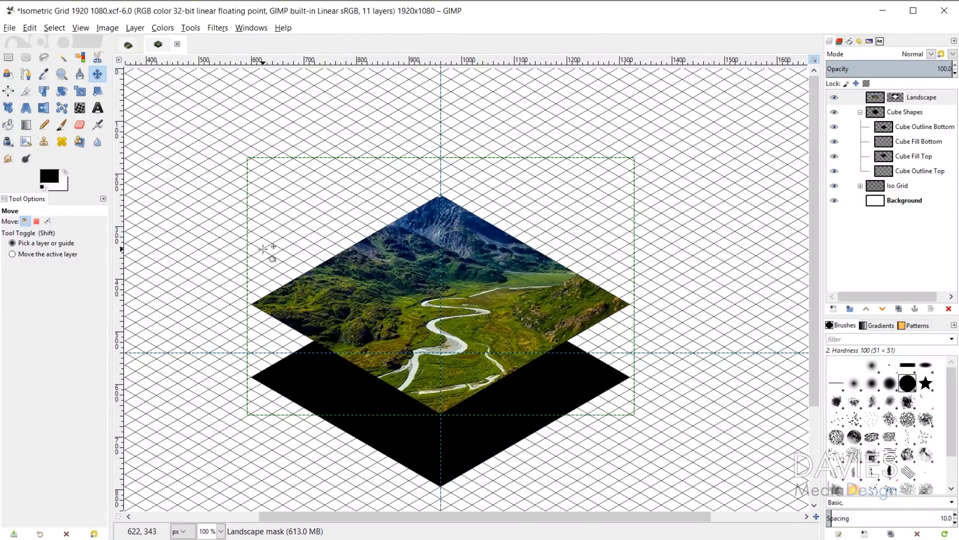
Set up the Paintbrush with white as foreground, the 2. Hardness 100 brush and a size of about 53
ctrl+scroll(264, 249, up, 1)
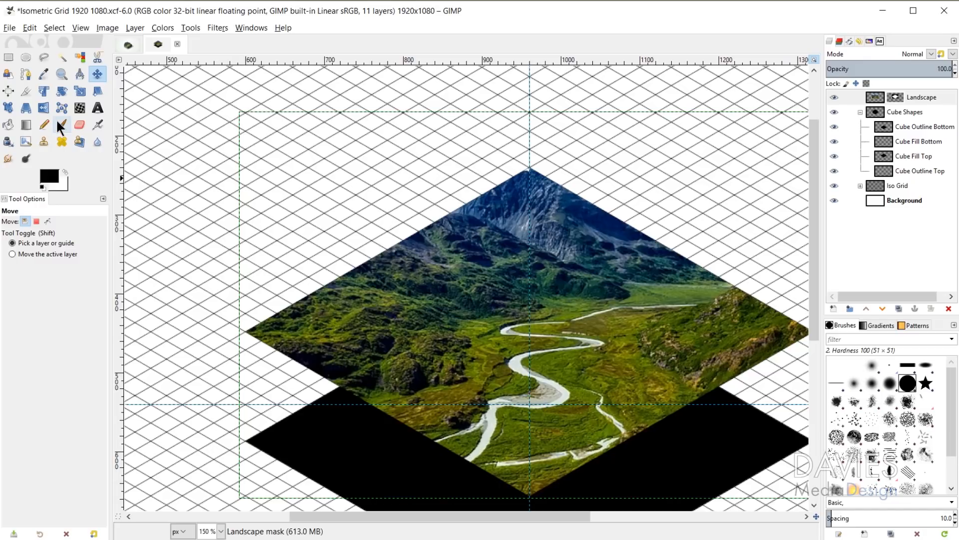
click(58, 123)
click(66, 172)
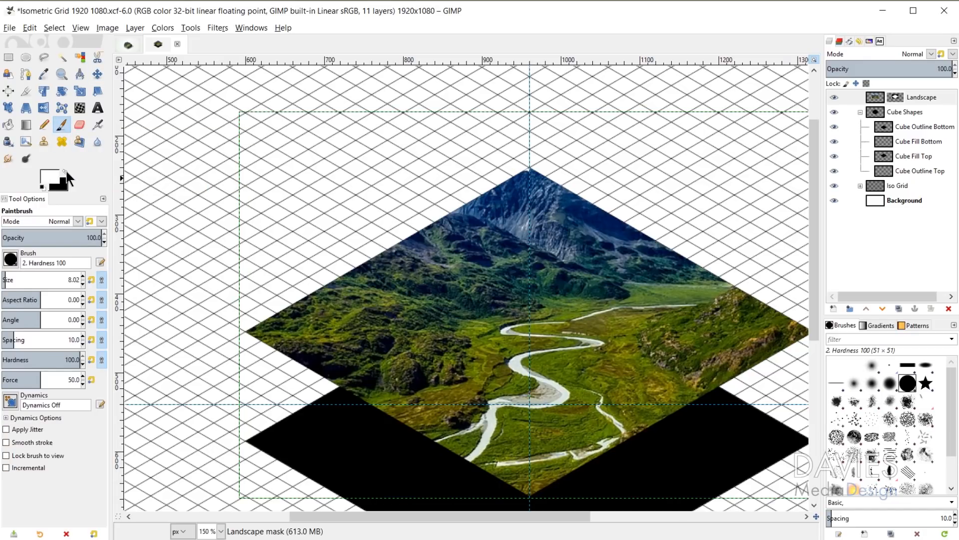
click(11, 260)
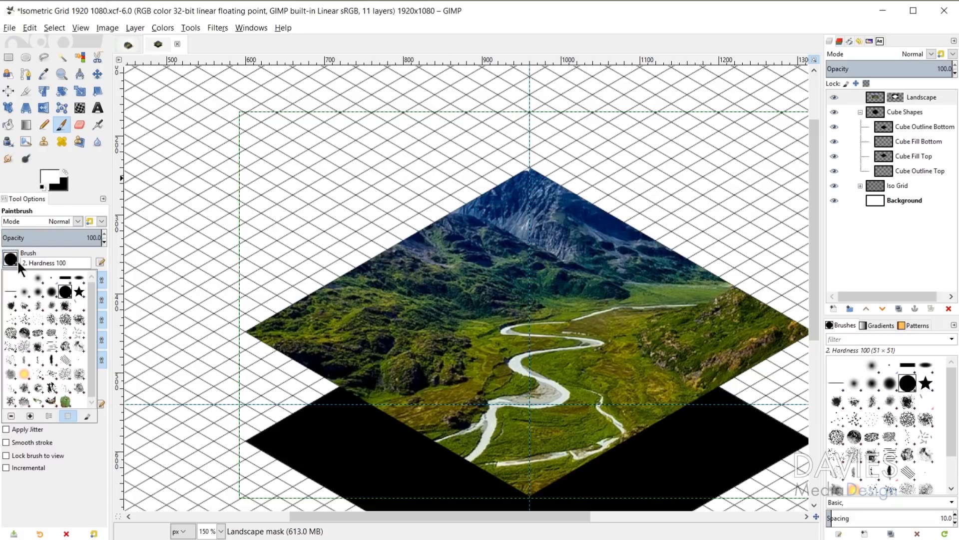
click(10, 260)
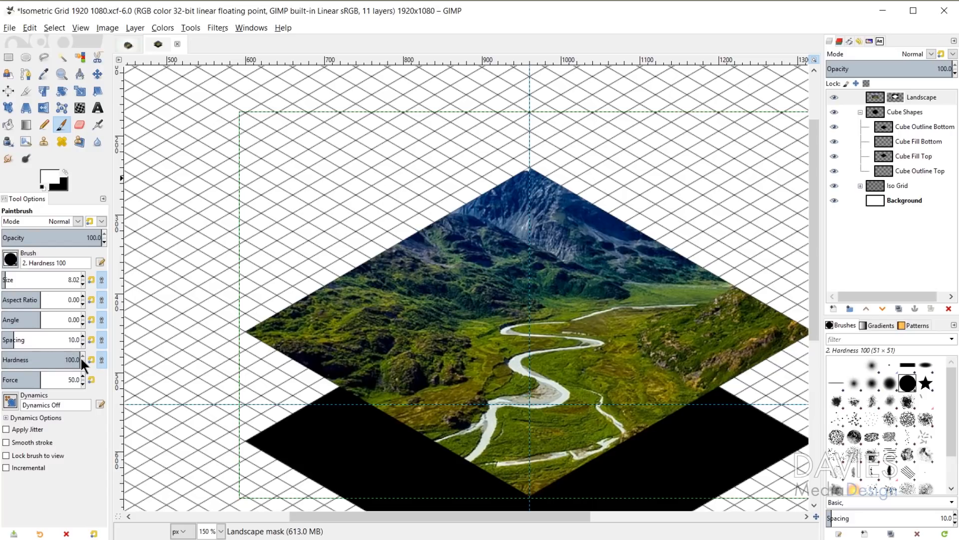
key(bracketright)
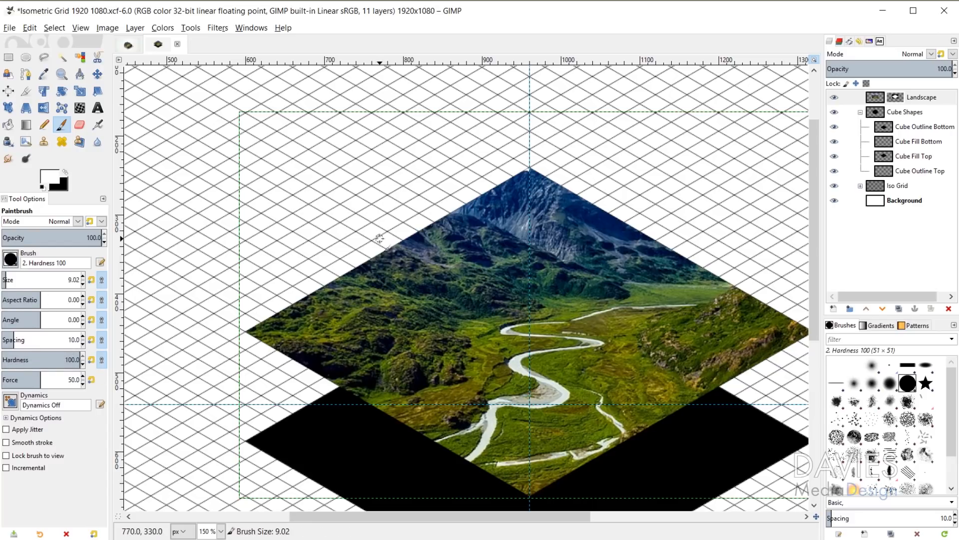
key(bracketright)
key(bracketright)
key(bracketright)
key(bracketright)
key(bracketright)
key(bracketright)
key(bracketright)
key(bracketright)
key(bracketright)
key(bracketright)
key(bracketright)
key(bracketright)
key(bracketright)
key(bracketright)
key(bracketright)
key(bracketright)
key(bracketright)
key(bracketright)
key(bracketright)
key(bracketright)
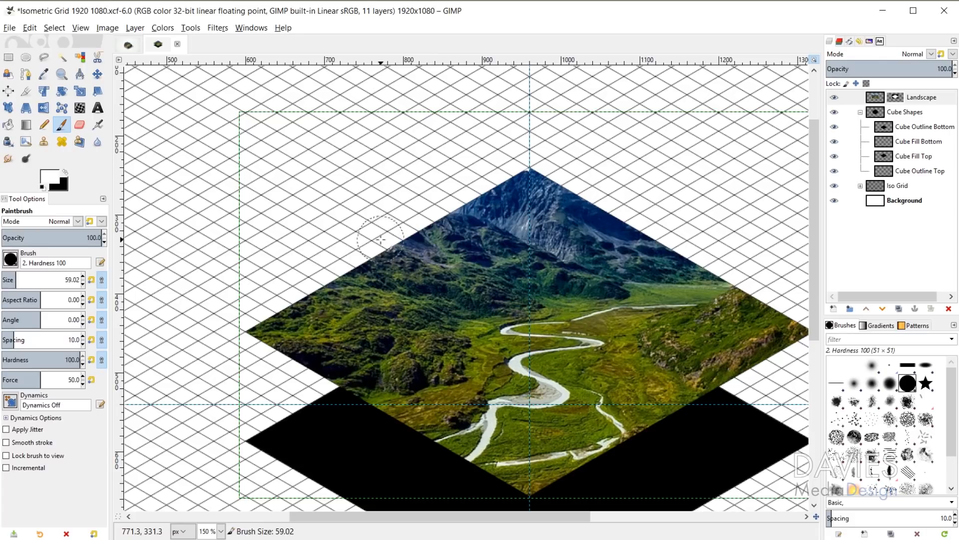
key(bracketleft)
Paint white on the Landscape mask to reveal the mountain and the hill beyond the diamond's upper edges
mouse_move(396, 252)
mouse_down()
mouse_move(429, 216)
mouse_move(480, 196)
mouse_move(365, 269)
mouse_move(410, 210)
mouse_move(467, 179)
mouse_move(474, 195)
mouse_move(495, 192)
mouse_move(506, 167)
mouse_move(575, 205)
mouse_move(577, 188)
mouse_move(612, 207)
mouse_move(612, 225)
mouse_move(601, 212)
mouse_move(642, 249)
mouse_move(626, 217)
mouse_move(671, 250)
mouse_move(684, 268)
mouse_up()
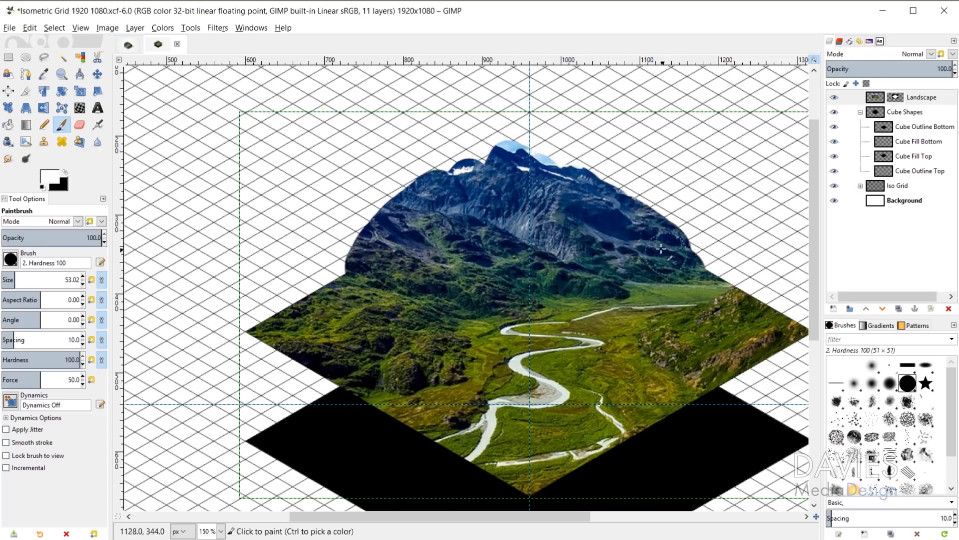
mouse_move(365, 242)
mouse_down()
mouse_move(252, 313)
mouse_move(396, 198)
mouse_move(464, 180)
mouse_move(431, 168)
mouse_move(444, 161)
mouse_move(451, 171)
mouse_move(450, 160)
mouse_move(511, 159)
mouse_up()
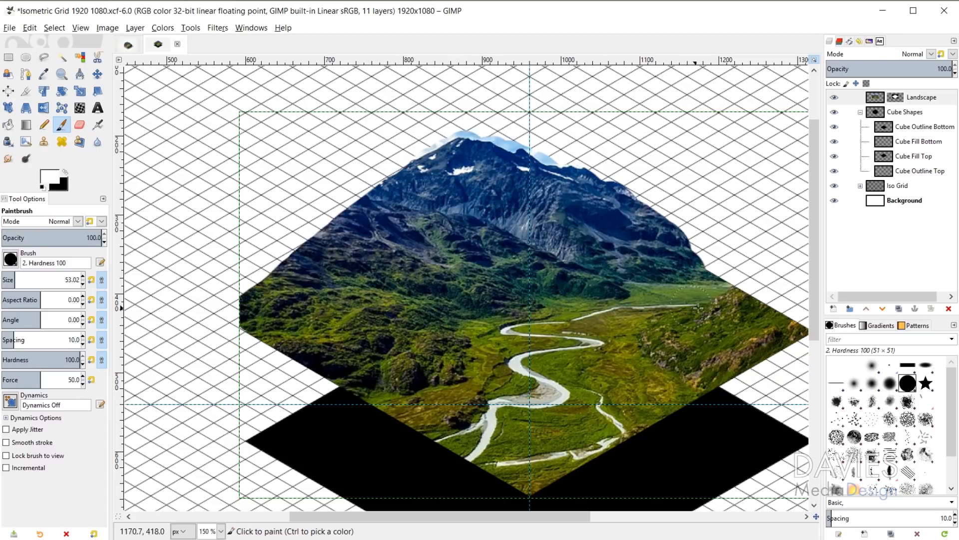
mouse_move(726, 306)
mouse_down()
mouse_move(757, 302)
mouse_move(769, 312)
mouse_move(734, 325)
mouse_move(742, 297)
mouse_move(773, 311)
mouse_move(775, 299)
mouse_move(756, 318)
mouse_up()
mouse_move(658, 325)
mouse_down()
mouse_move(640, 336)
mouse_move(568, 318)
mouse_up()
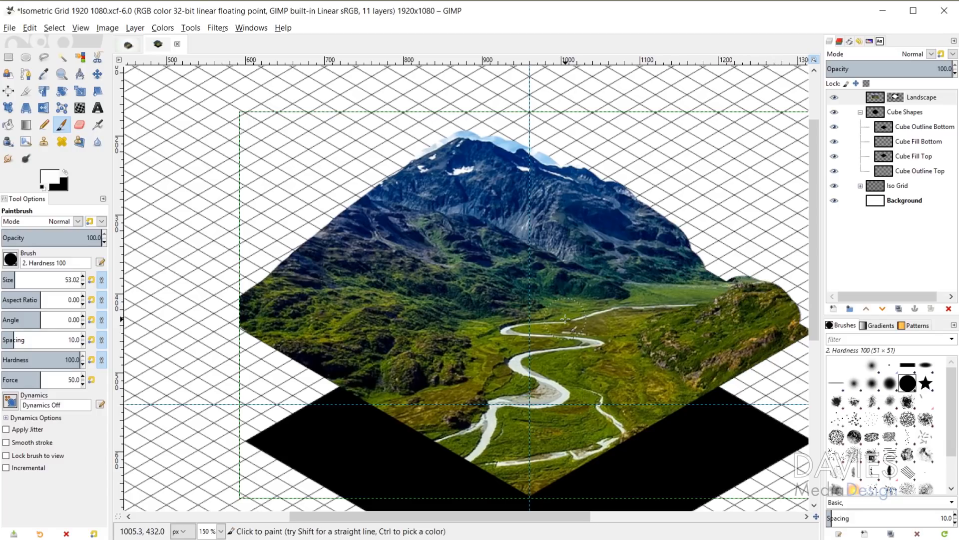
With black and a brush size of about 10, mask out the sky along the main peak's ridge line
key(x)
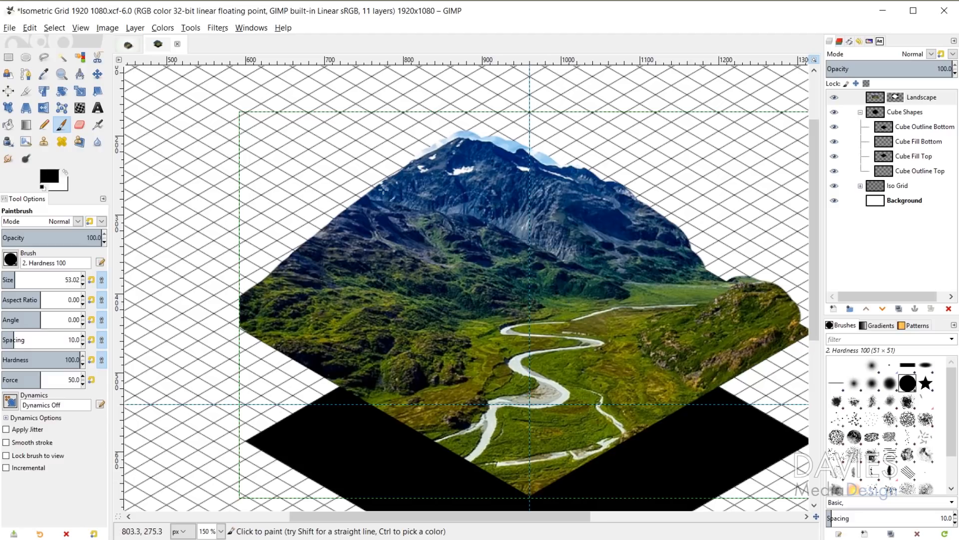
ctrl+scroll(467, 145, up, 4)
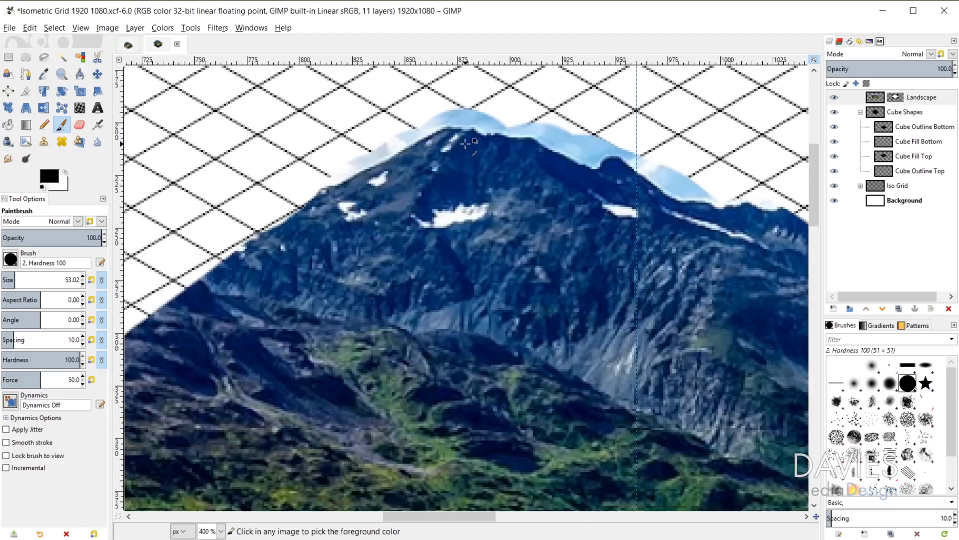
key(bracketleft)
key(bracketleft)
key(bracketleft)
key(bracketleft)
key(bracketleft)
key(bracketleft)
key(bracketleft)
key(bracketleft)
key(bracketleft)
key(bracketleft)
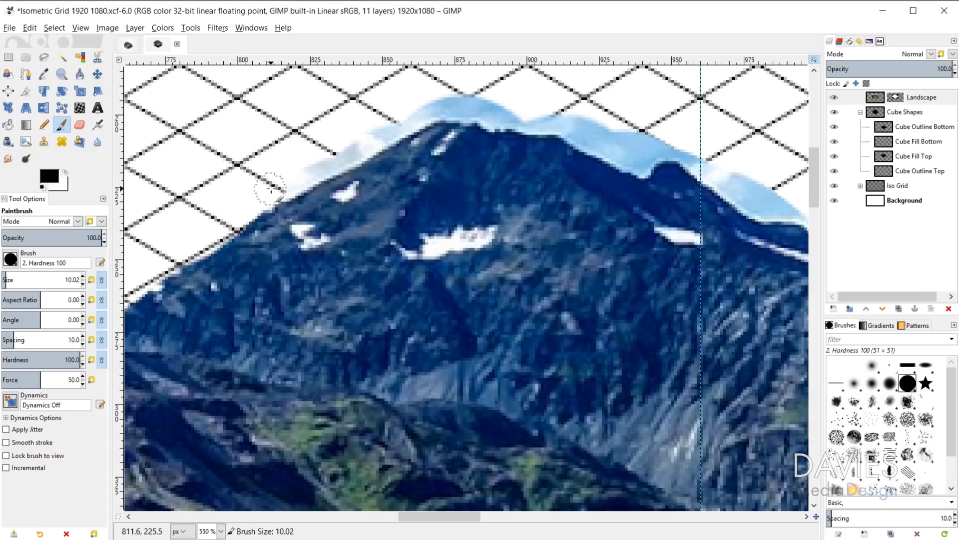
mouse_move(278, 186)
mouse_down()
mouse_move(463, 106)
mouse_move(603, 142)
mouse_move(632, 132)
mouse_move(584, 120)
mouse_up()
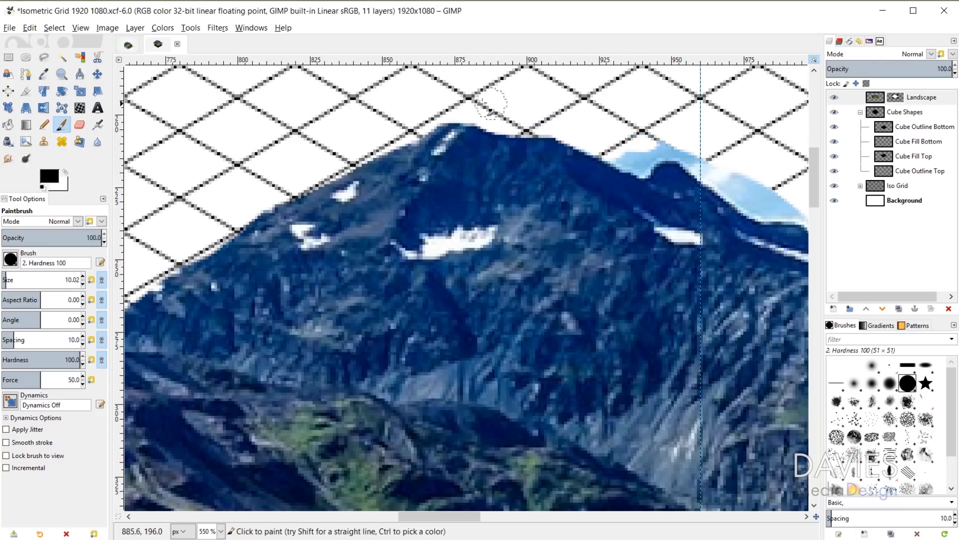
Reduce the brush size to about 7 and mask out the sky around the small bump east of the main peak
drag(517, 333, 282, 354)
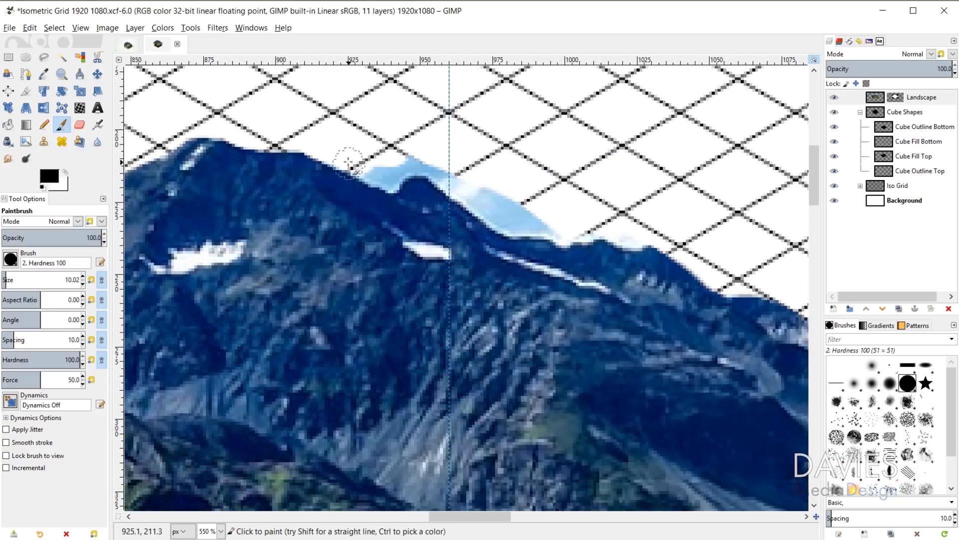
key(bracketleft)
key(bracketleft)
key(bracketleft)
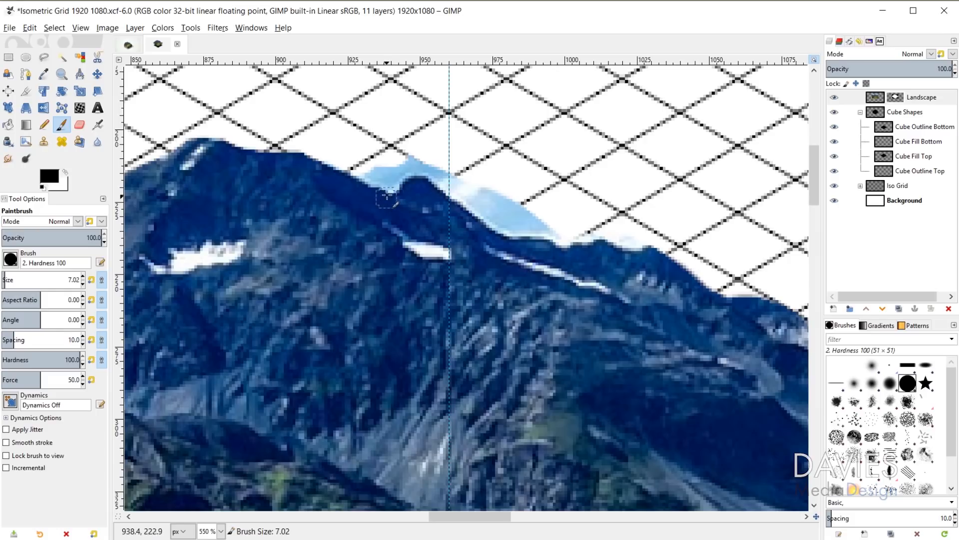
scroll(398, 177, up, 2)
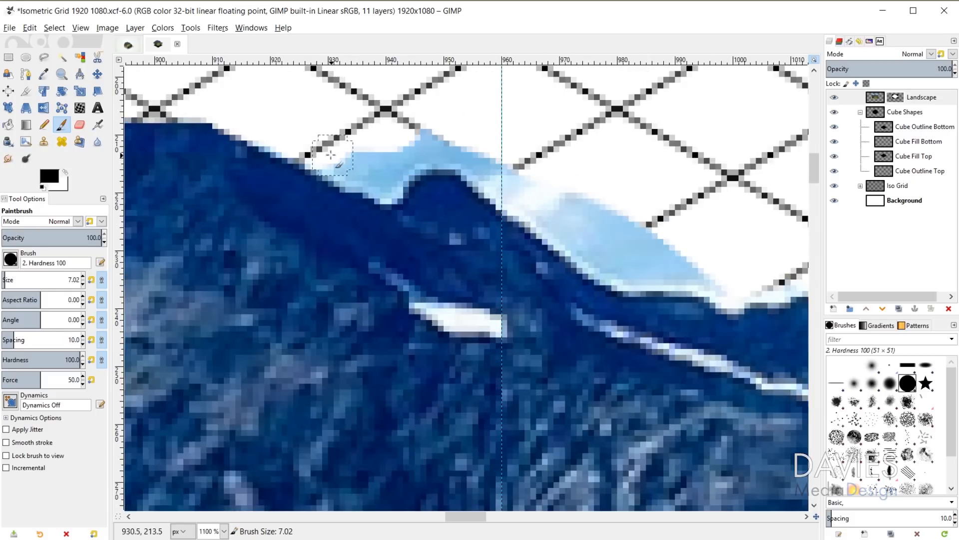
mouse_move(331, 154)
mouse_down()
mouse_move(239, 115)
mouse_move(384, 186)
mouse_move(431, 149)
mouse_move(372, 149)
mouse_move(457, 157)
mouse_move(526, 195)
mouse_up()
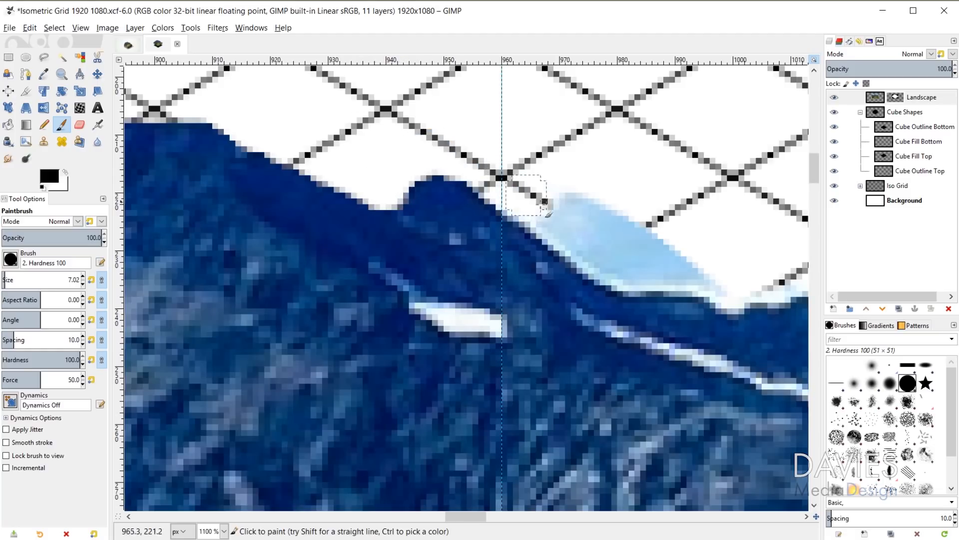
Mask out the remaining sky and clouds along the ridge descending east of the small bump
scroll(544, 202, down, 10)
scroll(464, 283, up, 9)
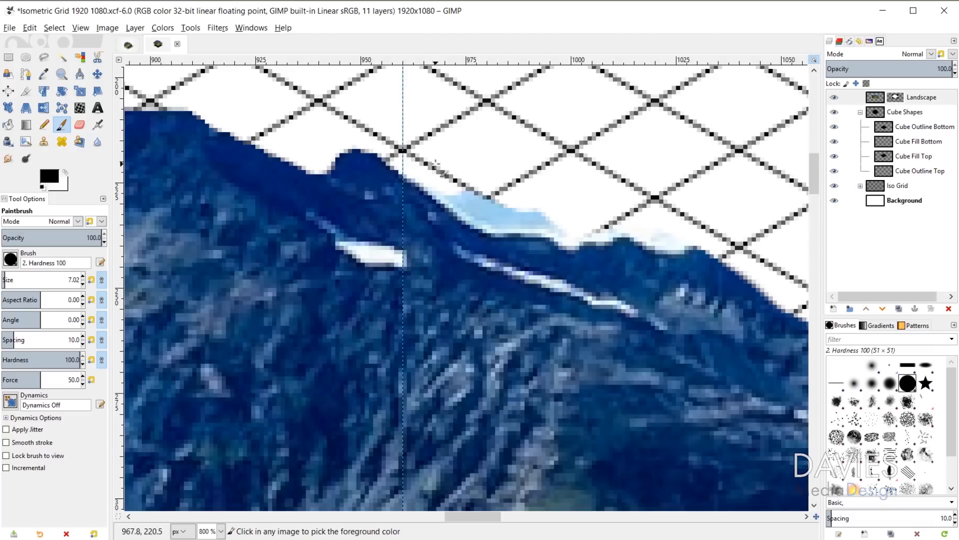
mouse_move(405, 174)
mouse_down()
mouse_move(492, 216)
mouse_move(554, 219)
mouse_up()
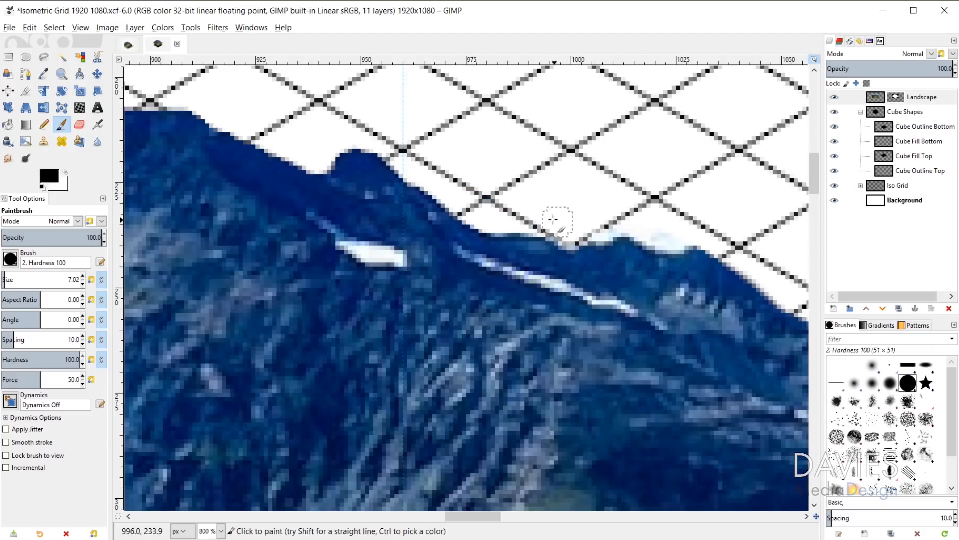
scroll(394, 280, right, 5)
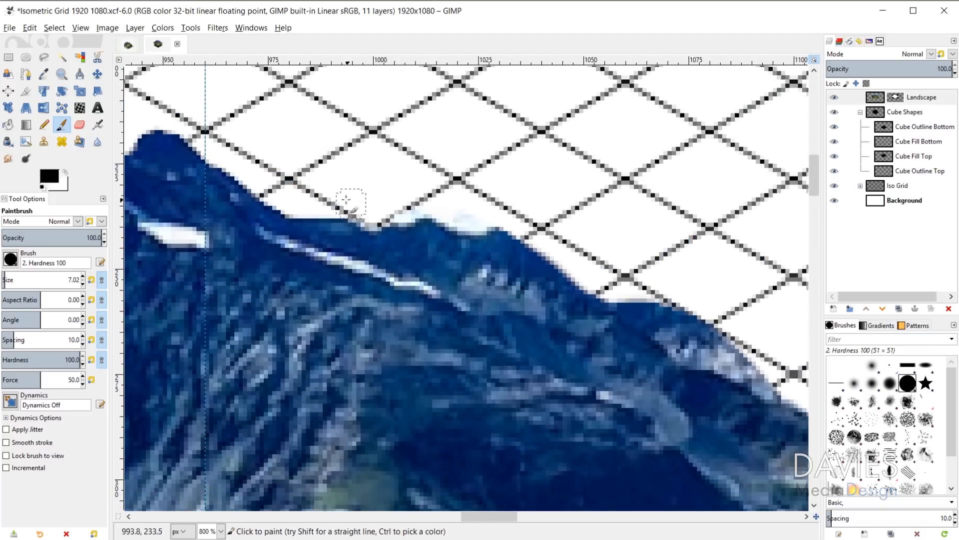
mouse_move(346, 200)
mouse_down()
mouse_move(368, 214)
mouse_move(494, 220)
mouse_up()
scroll(427, 260, down, 4)
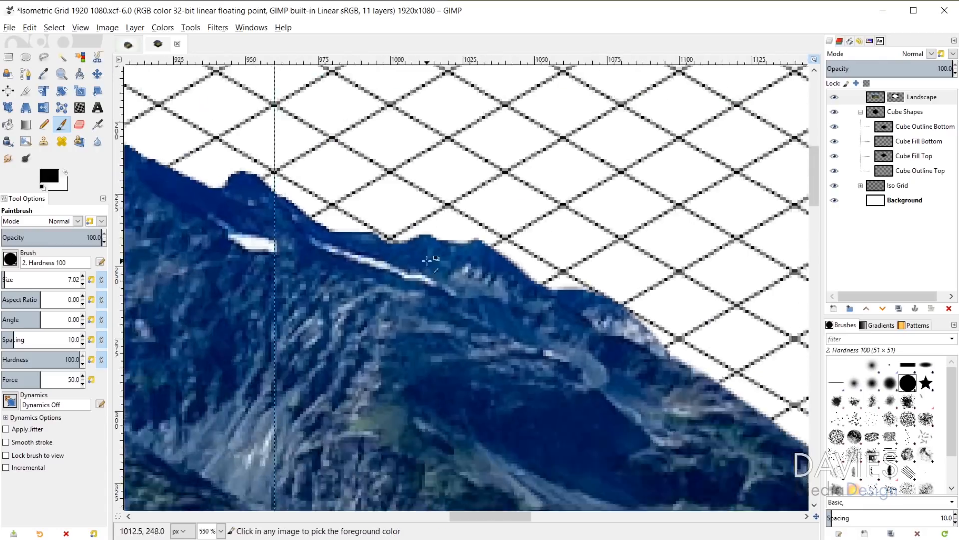
Examine the mountain's eastern slope and the neighbouring hill for leftover sky along the mask edge
scroll(427, 259, down, 4)
scroll(563, 268, up, 4)
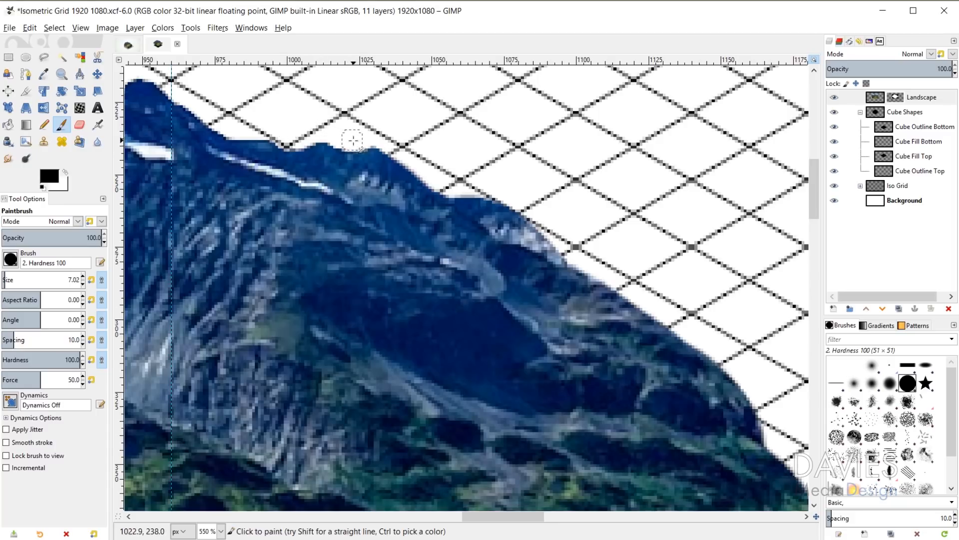
scroll(502, 182, down, 4)
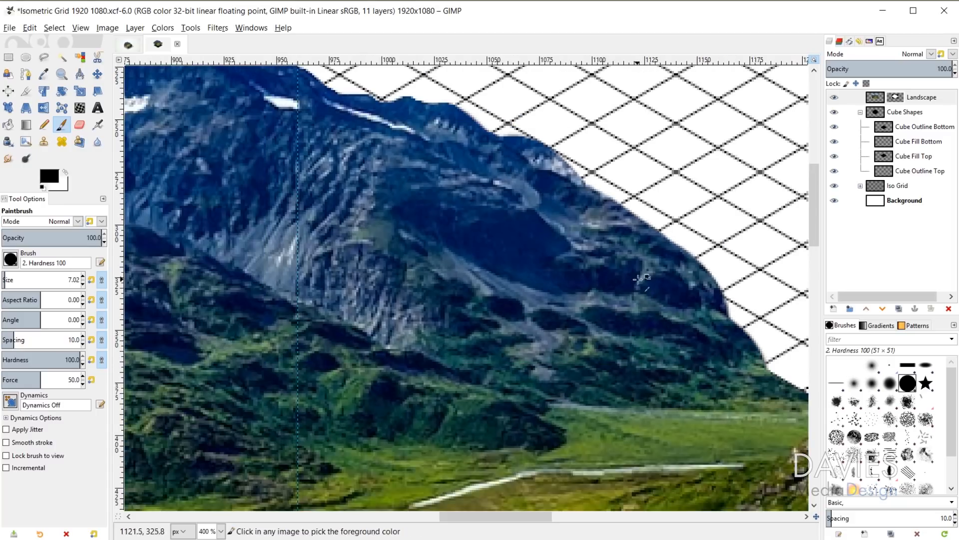
scroll(675, 291, up, 1)
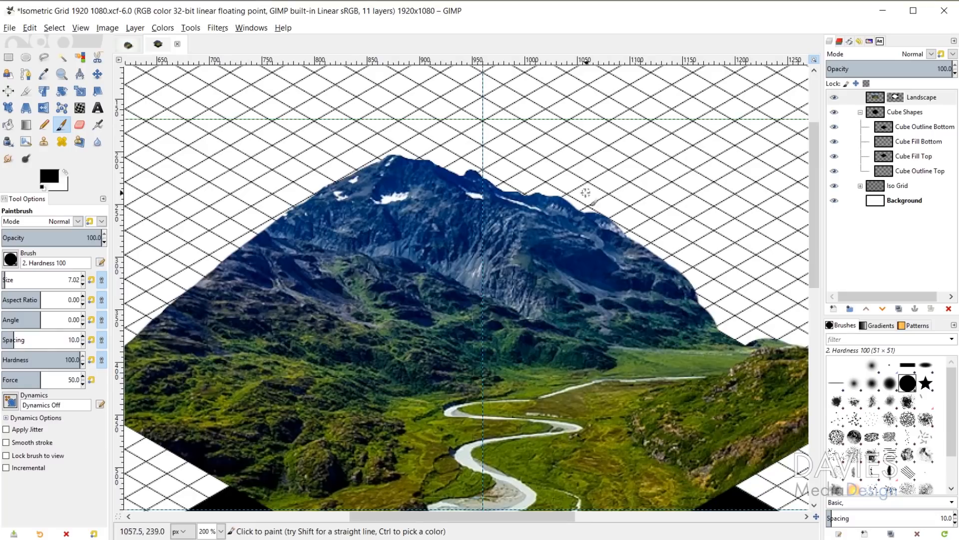
drag(536, 514, 559, 515)
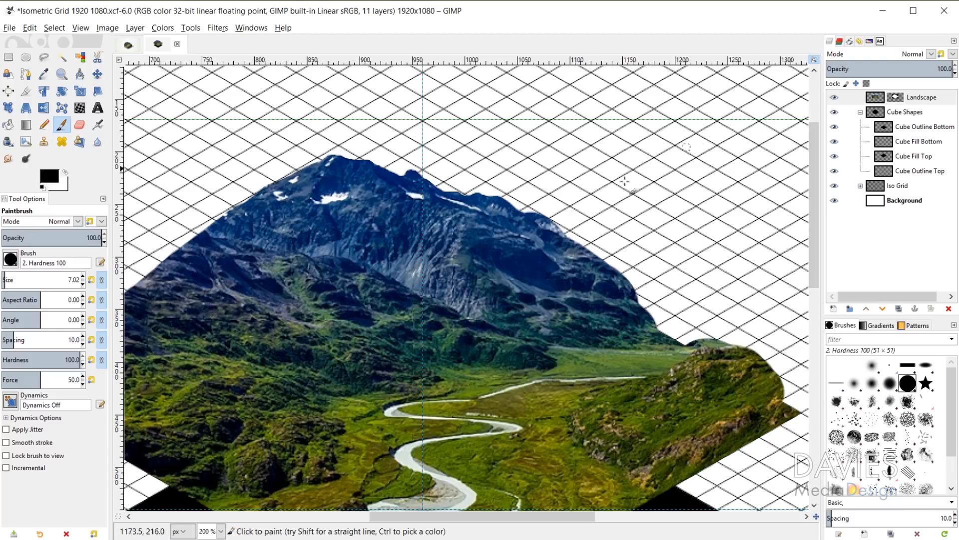
scroll(623, 288, up, 3)
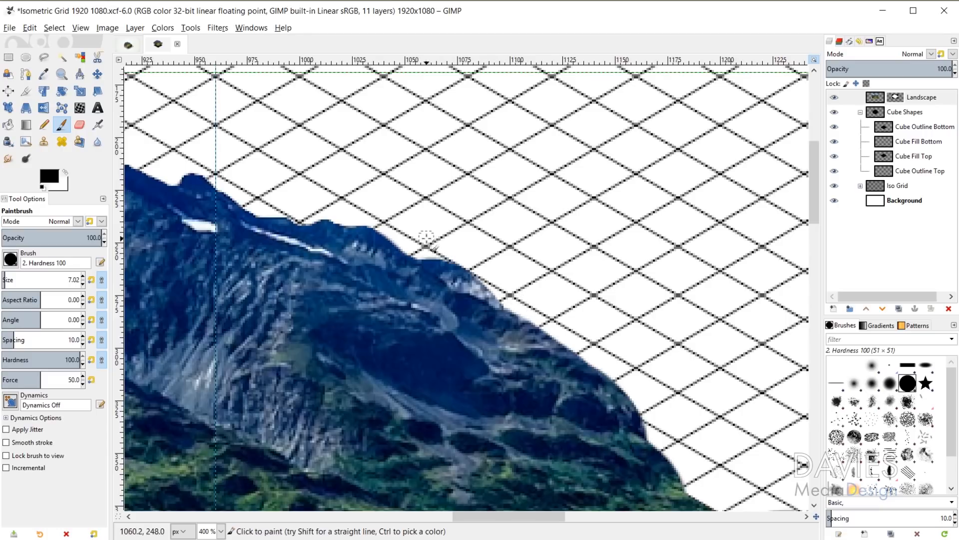
scroll(579, 270, down, 2)
scroll(645, 265, up, 2)
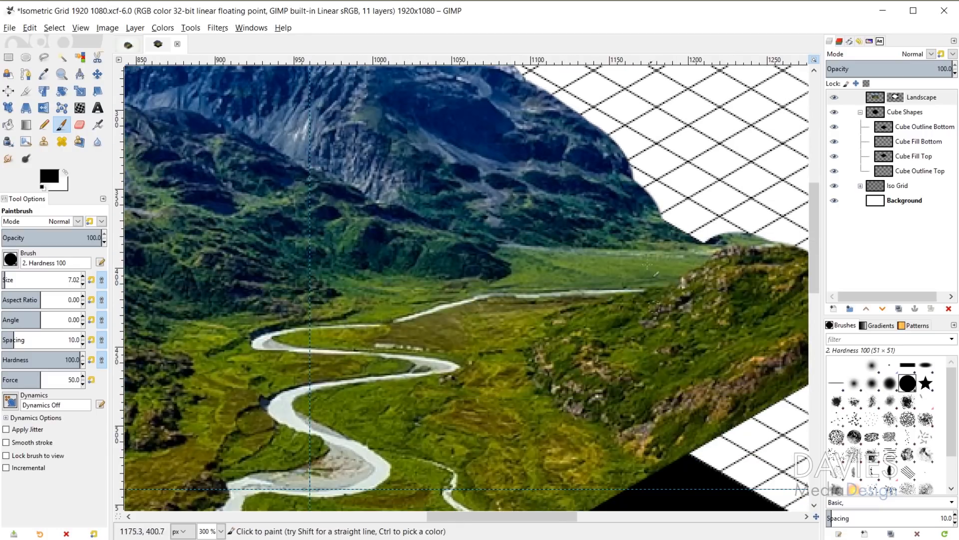
scroll(665, 265, down, 1)
scroll(665, 264, up, 2)
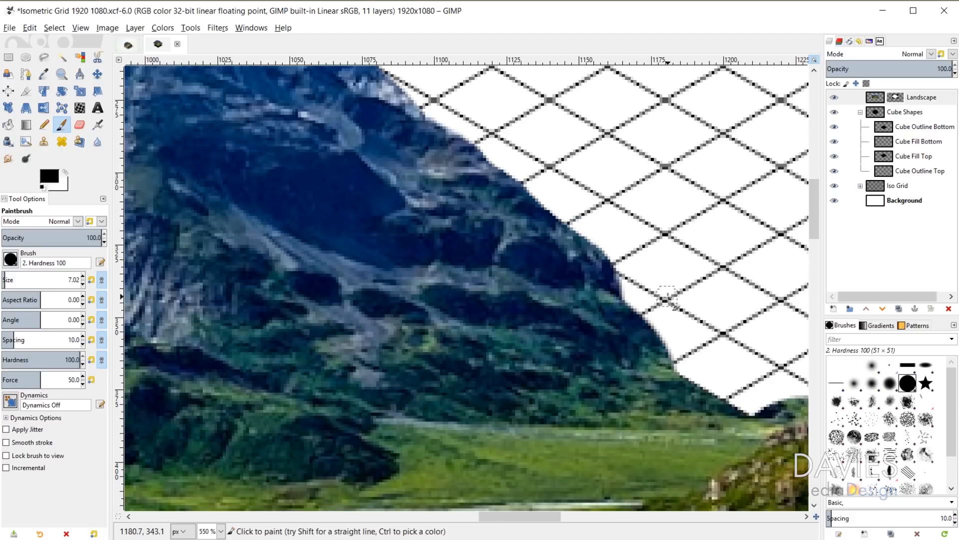
scroll(704, 407, down, 2)
scroll(704, 407, down, 3)
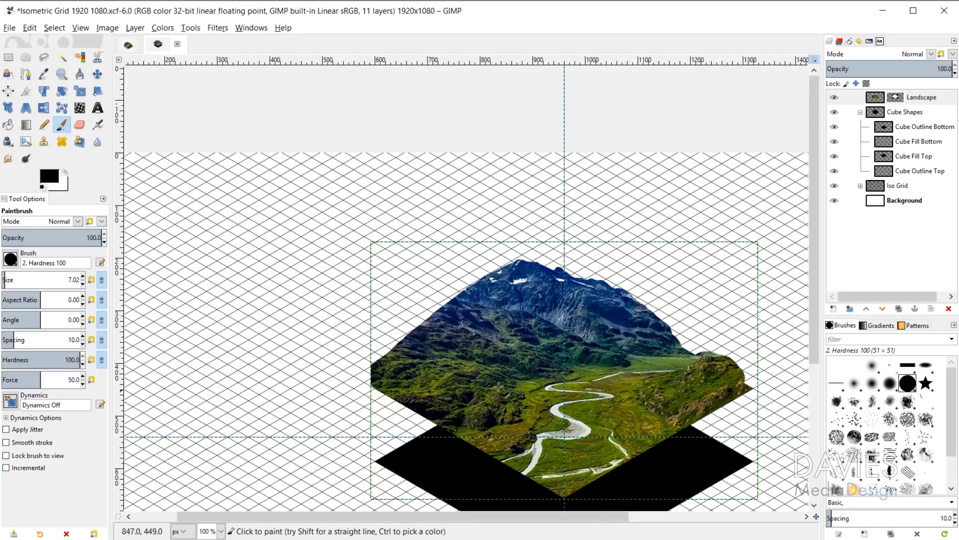
With white and a brush size of about 18, reveal a rocky bump on the mountain's western slope
scroll(484, 306, up, 3)
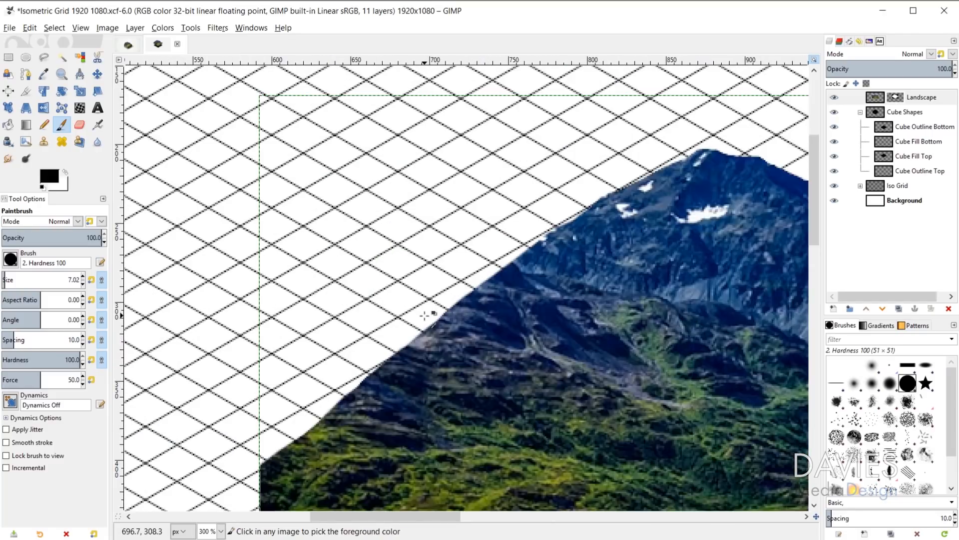
key(bracketright)
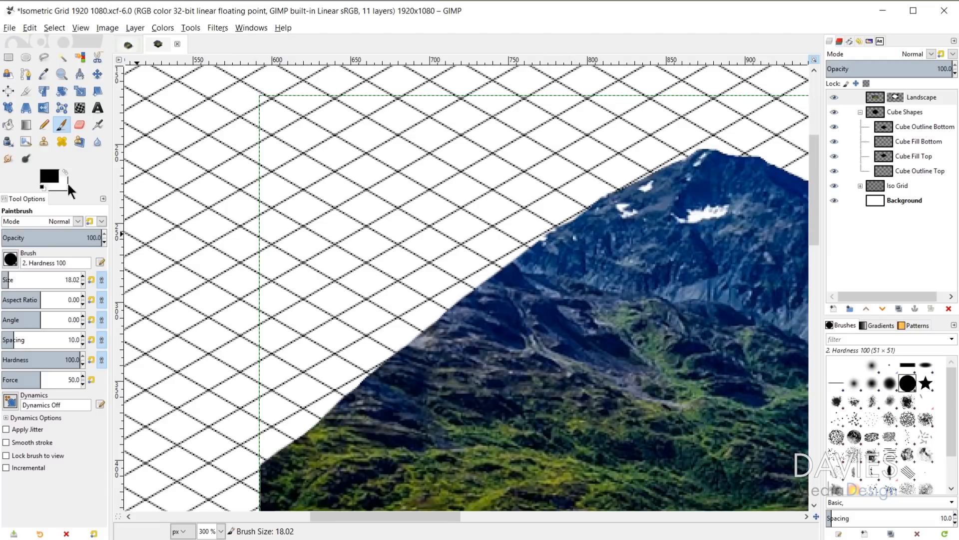
key(x)
mouse_move(538, 257)
mouse_down()
mouse_move(502, 269)
mouse_move(541, 239)
mouse_move(558, 239)
mouse_move(533, 246)
mouse_move(576, 237)
mouse_move(530, 255)
mouse_move(439, 329)
mouse_move(519, 246)
mouse_up()
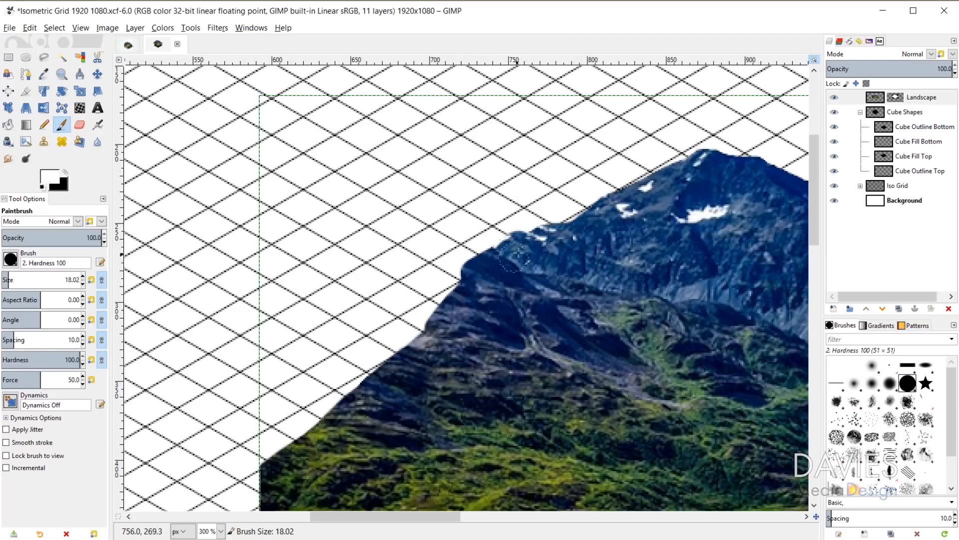
Reveal a second, western peak and its steep side toward the map's western corner by painting white on the Landscape mask
scroll(520, 260, down, 3)
scroll(548, 305, up, 3)
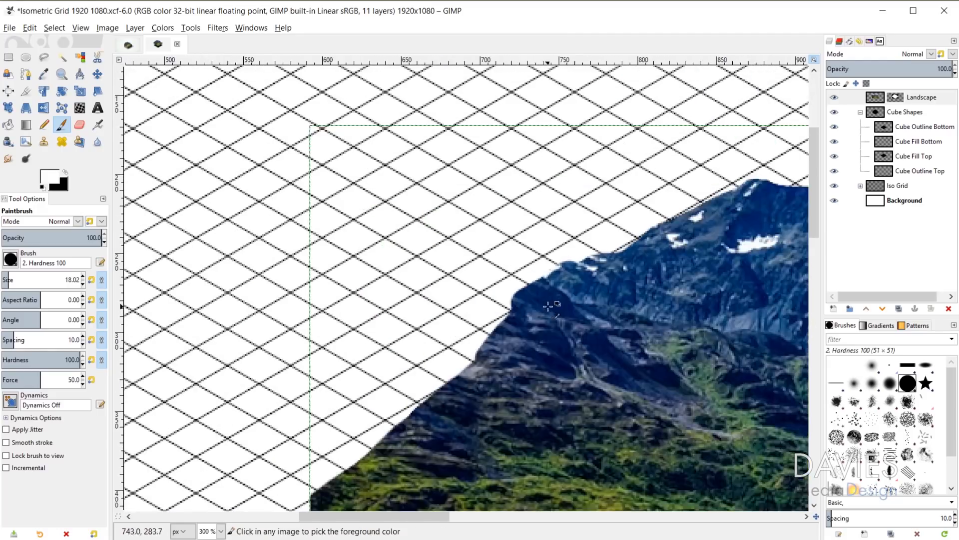
mouse_move(548, 305)
mouse_down()
mouse_move(544, 260)
mouse_move(565, 299)
mouse_move(437, 326)
mouse_move(499, 273)
mouse_move(450, 220)
mouse_move(414, 301)
mouse_move(454, 353)
mouse_move(456, 398)
mouse_move(438, 416)
mouse_move(397, 428)
mouse_move(407, 356)
mouse_move(382, 345)
mouse_move(397, 318)
mouse_move(392, 277)
mouse_move(453, 249)
mouse_up()
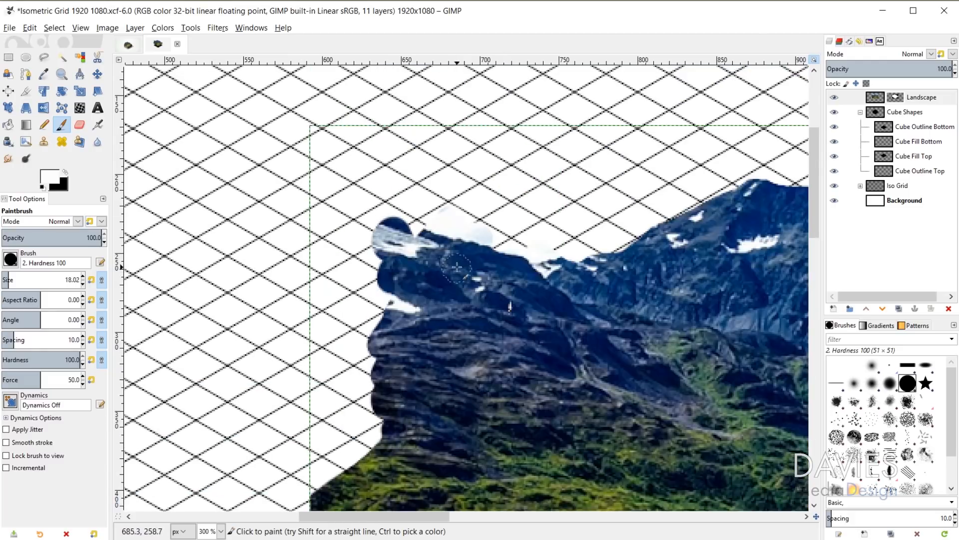
mouse_move(402, 343)
mouse_down()
mouse_move(372, 440)
mouse_move(385, 386)
mouse_up()
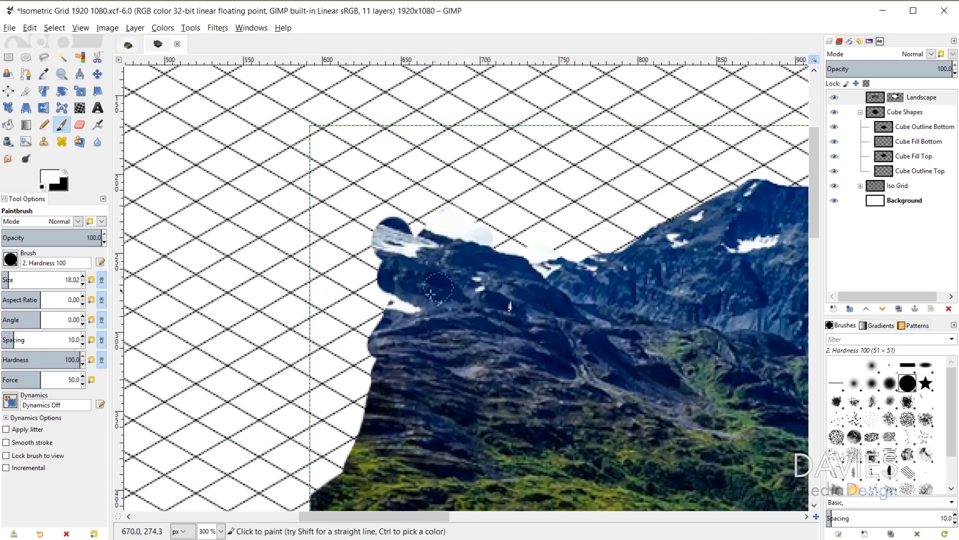
Lower the Landscape layer's opacity to about 74.3 to compare the mountain's western side with the cube's top face
mouse_move(438, 287)
mouse_down()
mouse_move(381, 365)
mouse_move(335, 479)
mouse_up()
scroll(480, 416, down, 5)
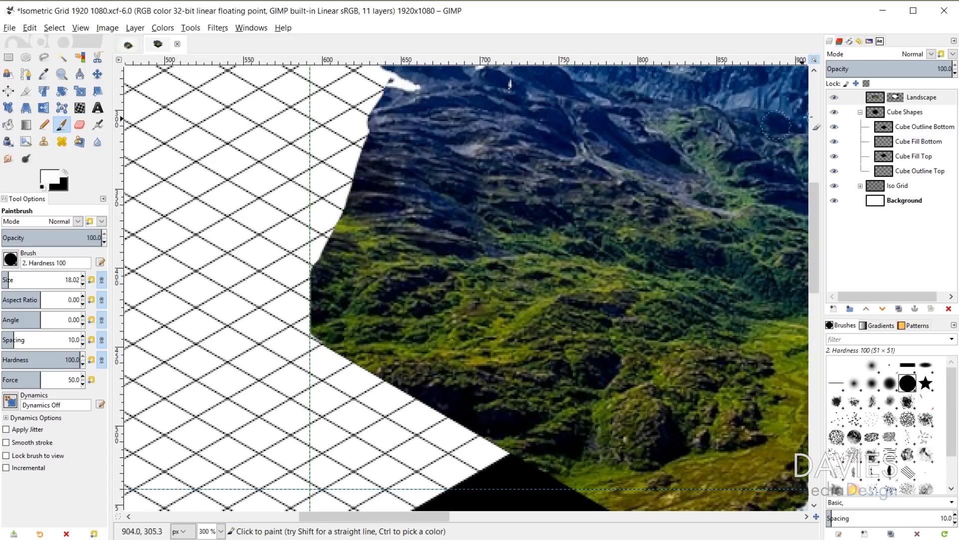
click(875, 97)
drag(934, 69, 919, 69)
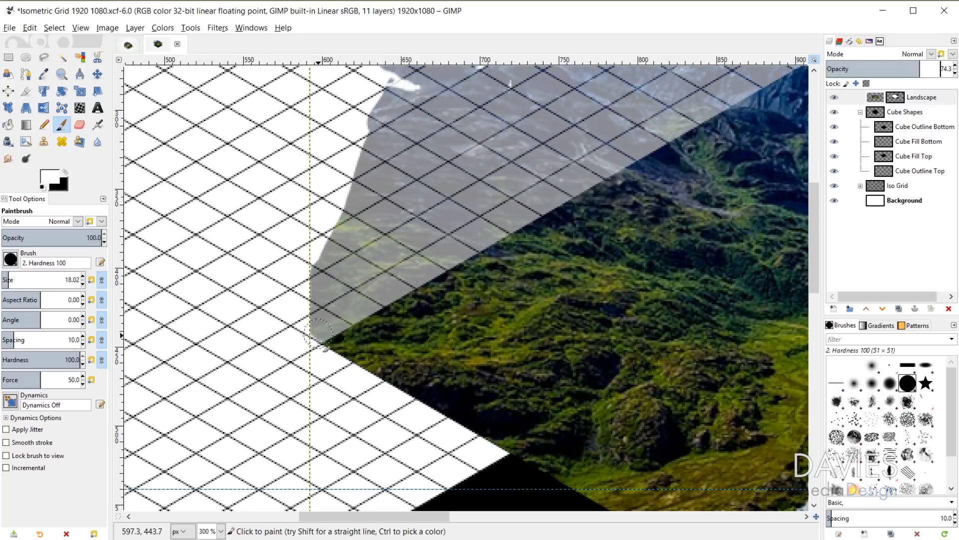
scroll(317, 335, up, 3)
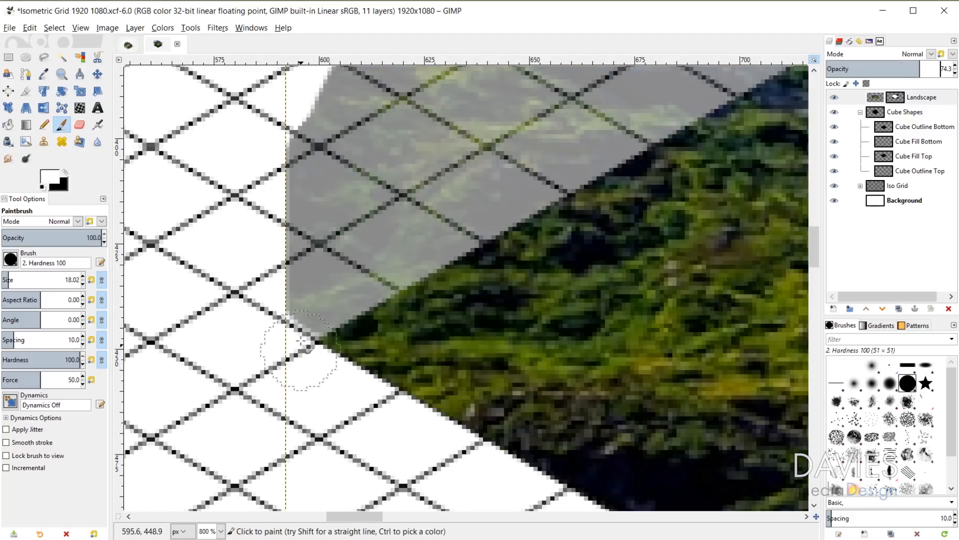
scroll(301, 340, up, 2)
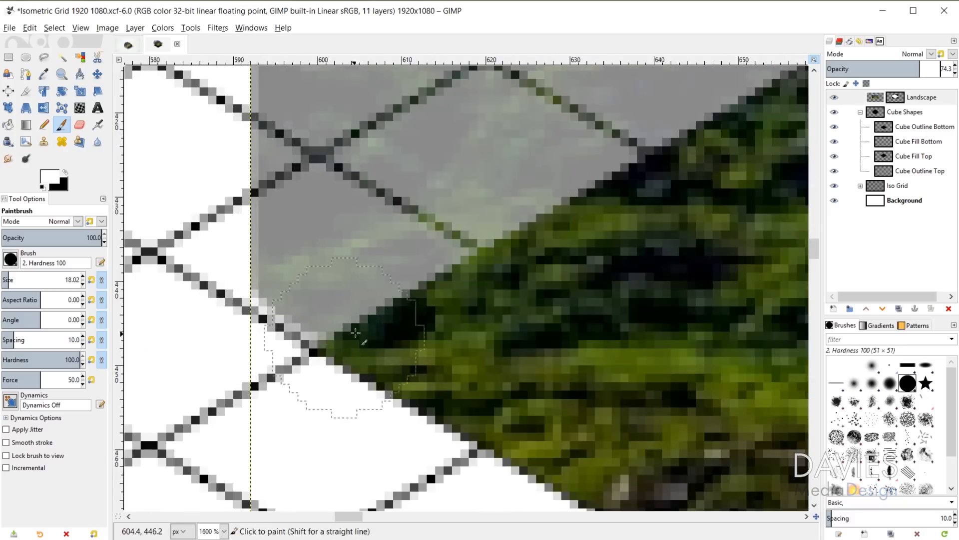
scroll(356, 332, down, 1)
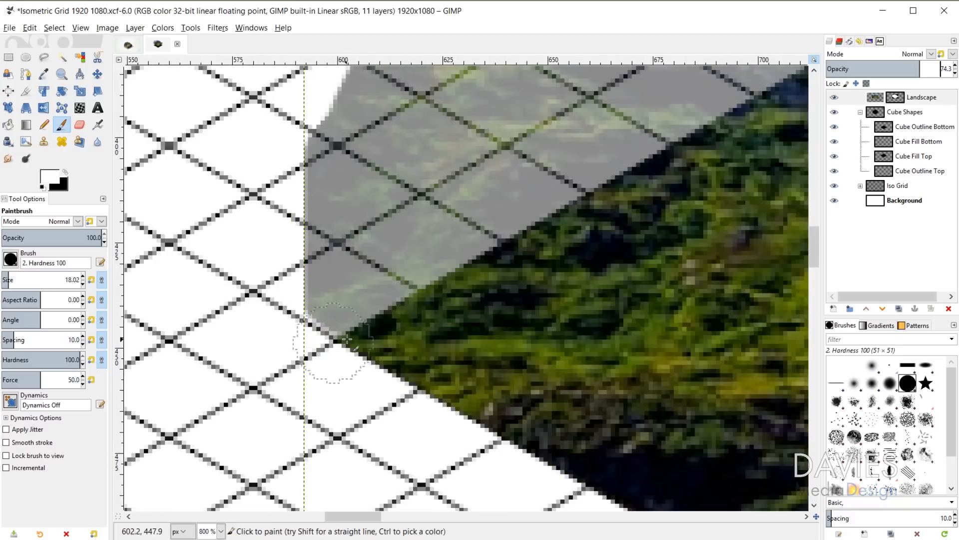
With black and a brush size of about 12, mask out the landscape overhanging the cube's western corner
drag(325, 354, 340, 361)
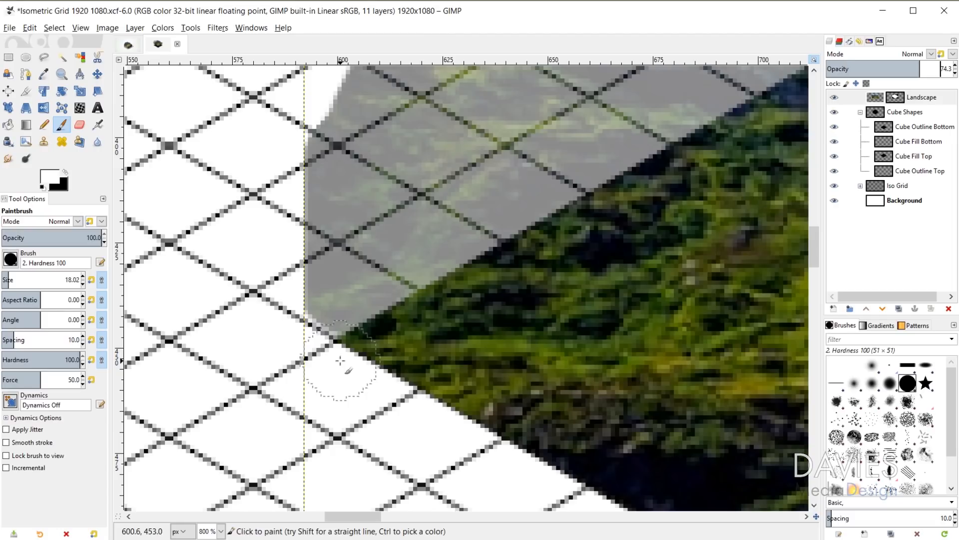
key(bracketleft)
key(bracketleft)
key(bracketleft)
key(bracketleft)
key(bracketleft)
key(bracketleft)
scroll(534, 282, down, 2)
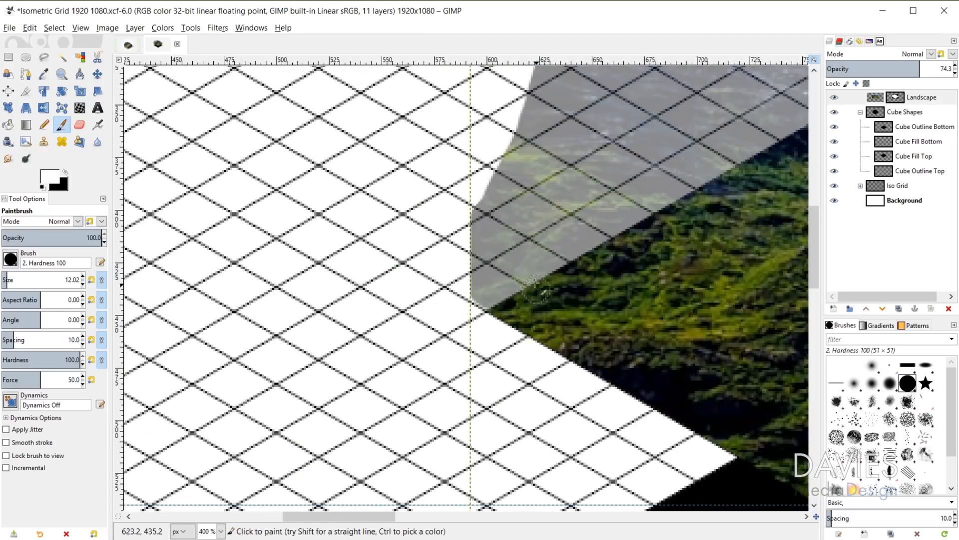
scroll(506, 308, up, 3)
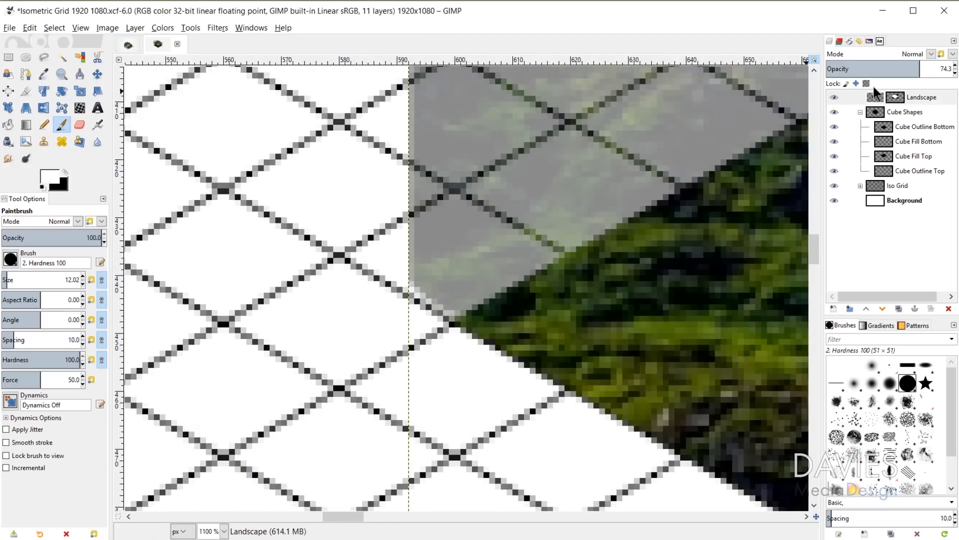
click(902, 99)
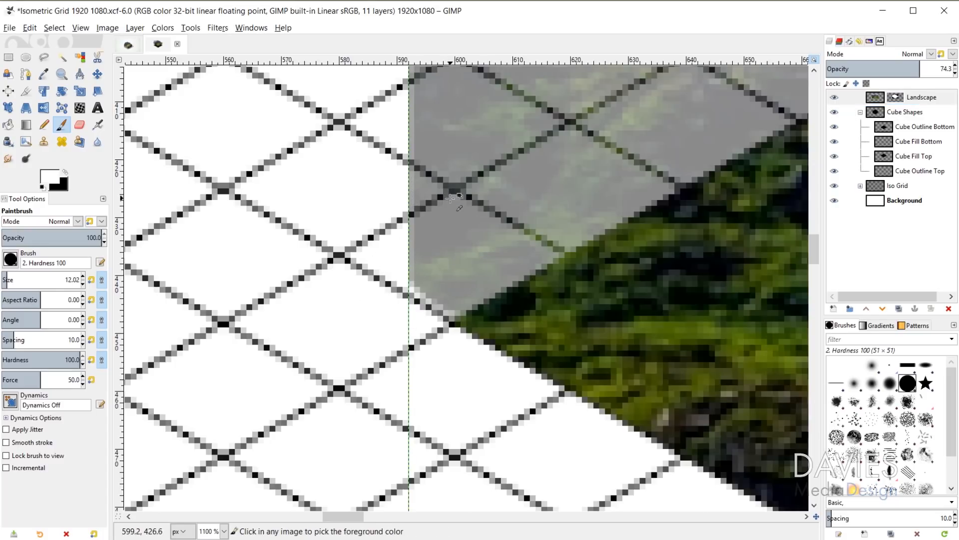
key(x)
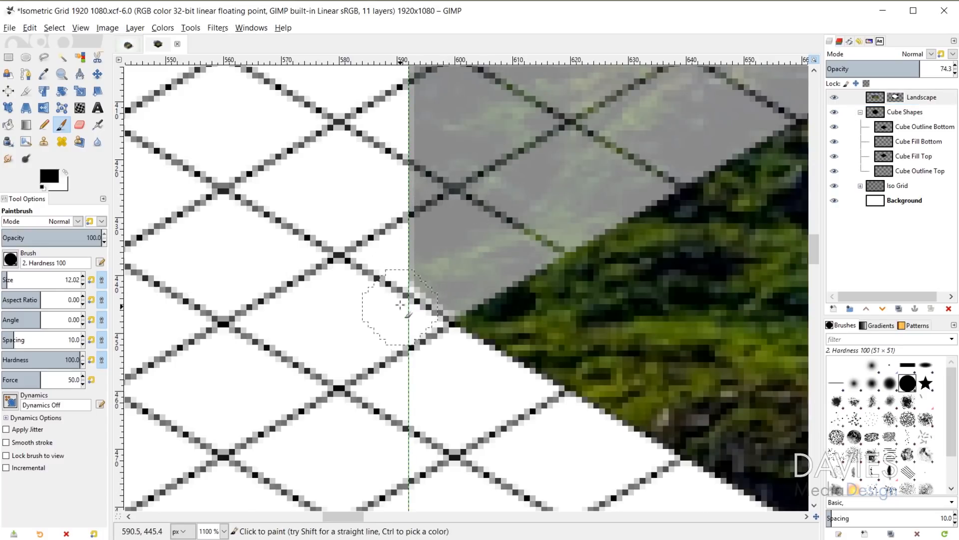
mouse_move(414, 292)
mouse_down()
mouse_move(428, 222)
mouse_move(419, 274)
mouse_move(395, 310)
mouse_move(428, 278)
mouse_move(385, 317)
mouse_move(417, 294)
mouse_up()
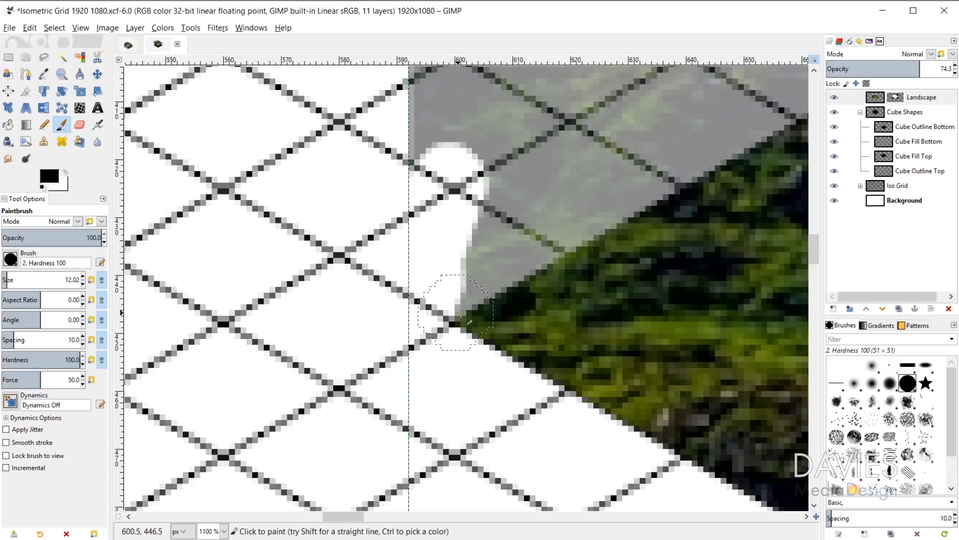
Trim the lower western slope along the vertical guide on the Landscape mask, just above the cube's western corner
ctrl+scroll(650, 209, down, 2)
scroll(649, 209, up, 3)
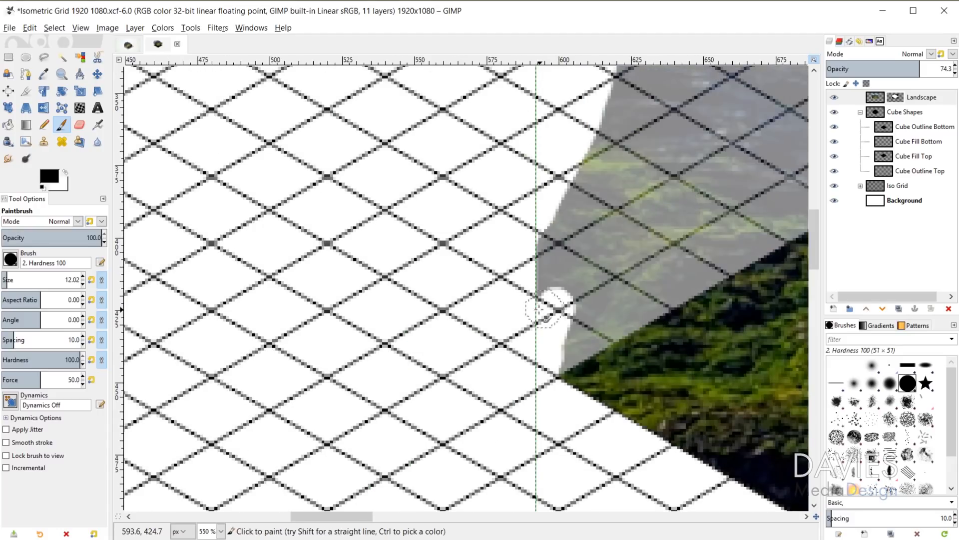
drag(542, 310, 533, 255)
ctrl+scroll(619, 277, down, 2)
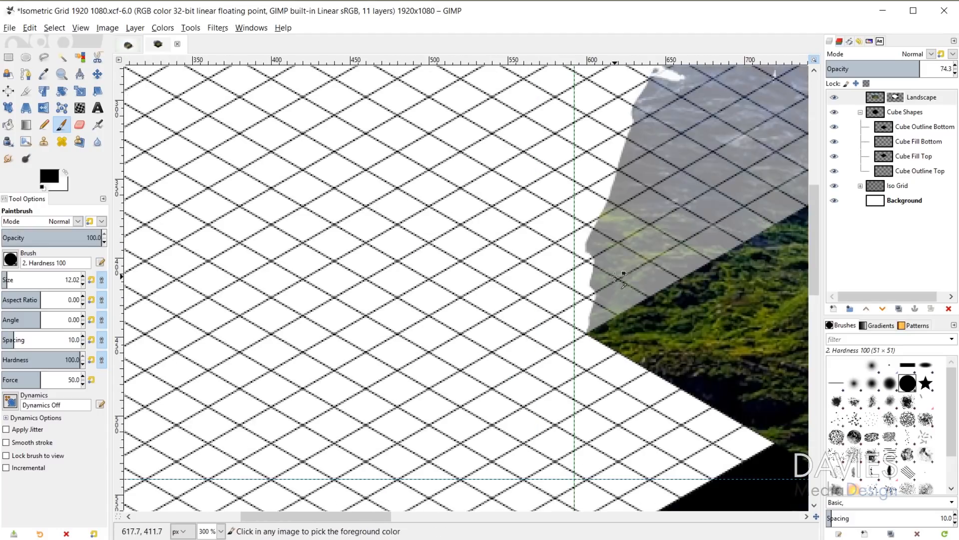
Restore the Landscape layer's opacity to 100
drag(367, 515, 440, 512)
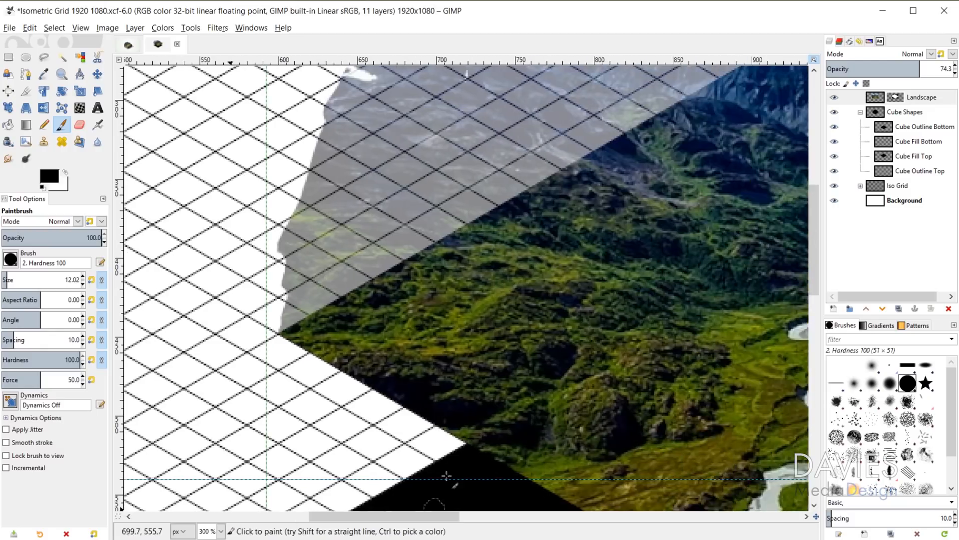
ctrl+scroll(497, 298, down, 1)
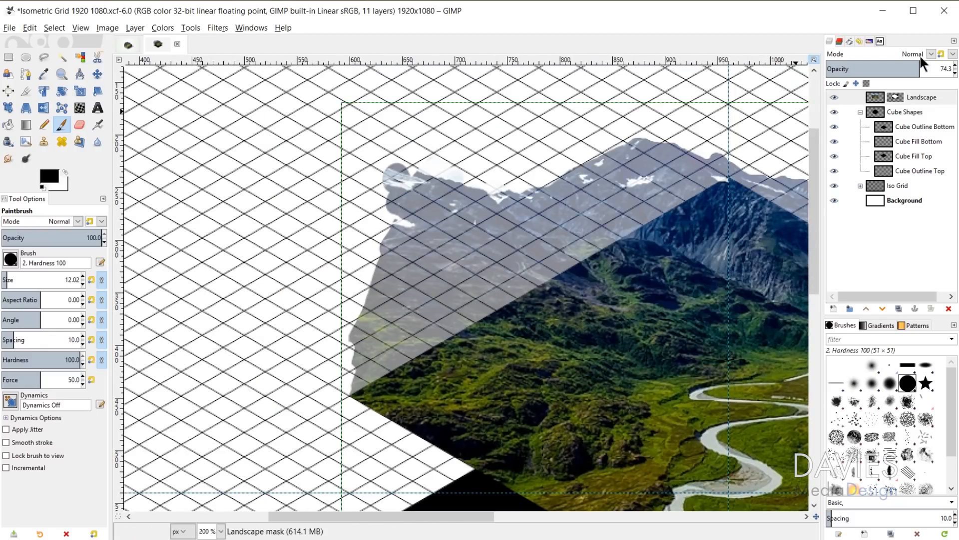
drag(921, 67, 953, 69)
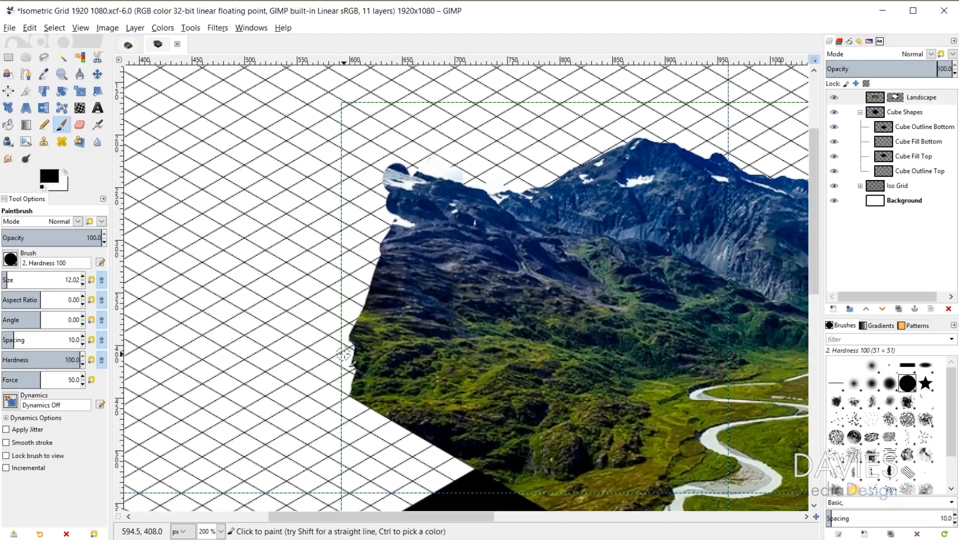
With black and a brush size of about 28, mask out the leftover cloud beside the western peak
key(bracketright)
key(bracketright)
key(bracketright)
key(bracketright)
key(bracketright)
key(bracketright)
key(bracketright)
key(bracketright)
key(bracketright)
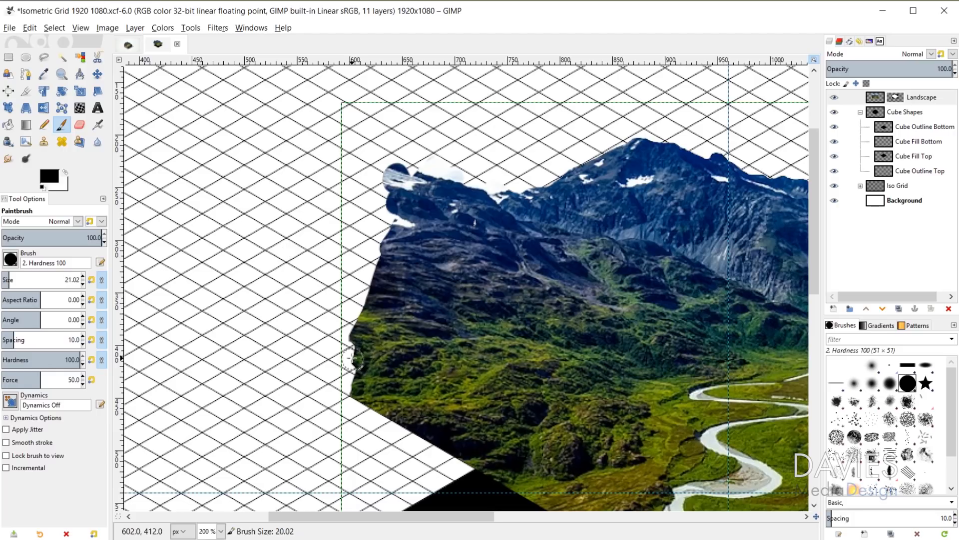
key(bracketright)
key(bracketright)
key(bracketright)
mouse_move(473, 191)
mouse_down()
mouse_move(418, 142)
mouse_move(473, 168)
mouse_up()
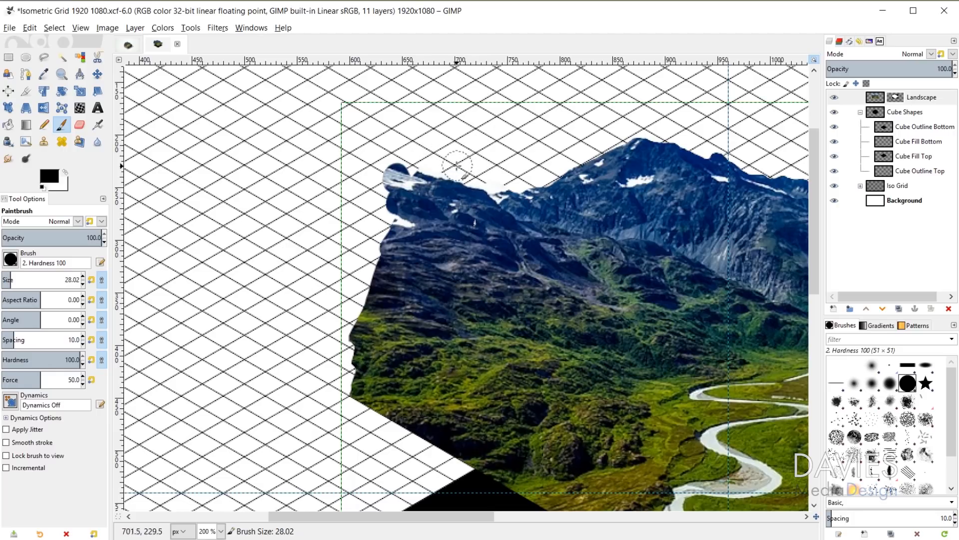
Mask out the rounded bumps on the western peak and shape a steep, smooth slope down toward the cube's western corner
mouse_move(407, 158)
mouse_down()
mouse_move(349, 231)
mouse_move(436, 153)
mouse_move(326, 369)
mouse_up()
drag(432, 131, 379, 254)
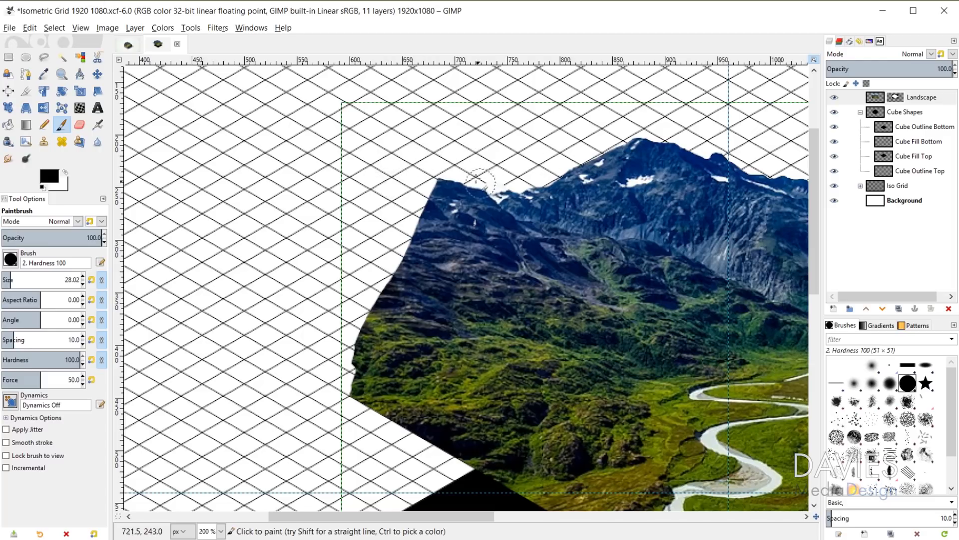
mouse_move(439, 172)
mouse_down()
mouse_move(415, 179)
mouse_move(461, 216)
mouse_move(492, 200)
mouse_move(520, 166)
mouse_move(422, 177)
mouse_up()
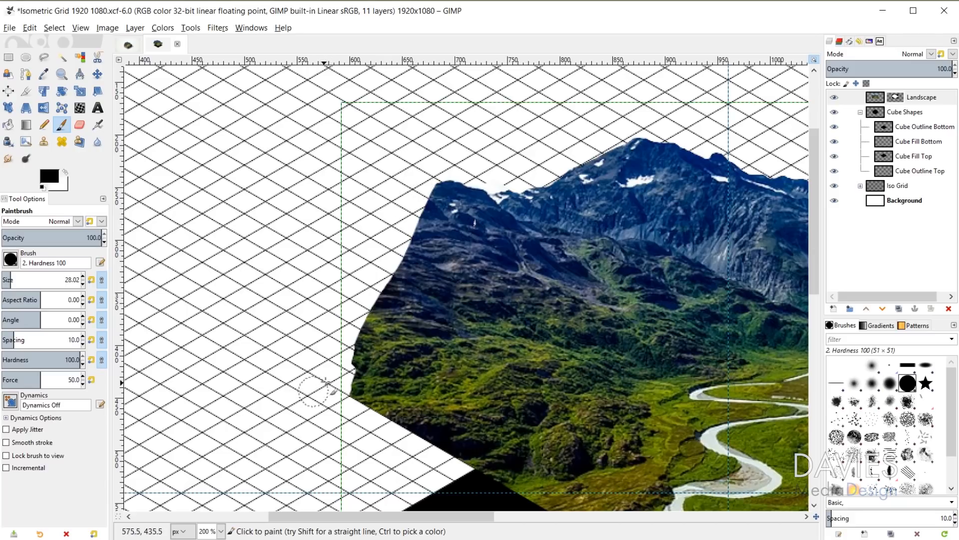
mouse_move(335, 371)
mouse_down()
mouse_move(387, 260)
mouse_move(378, 210)
mouse_up()
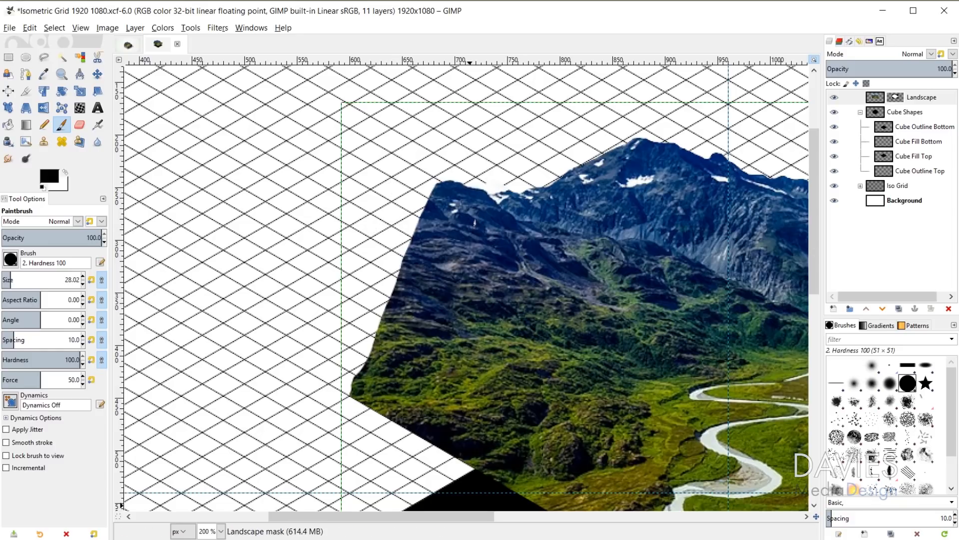
With white and a brush size of about 17, reveal more of the hillside toward the cube's eastern corner
scroll(600, 382, down, 2)
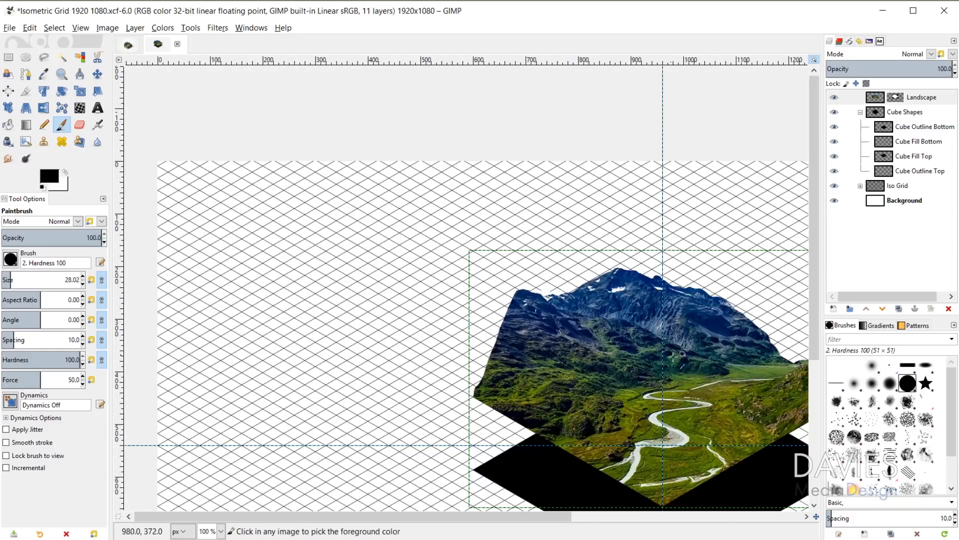
drag(495, 515, 636, 517)
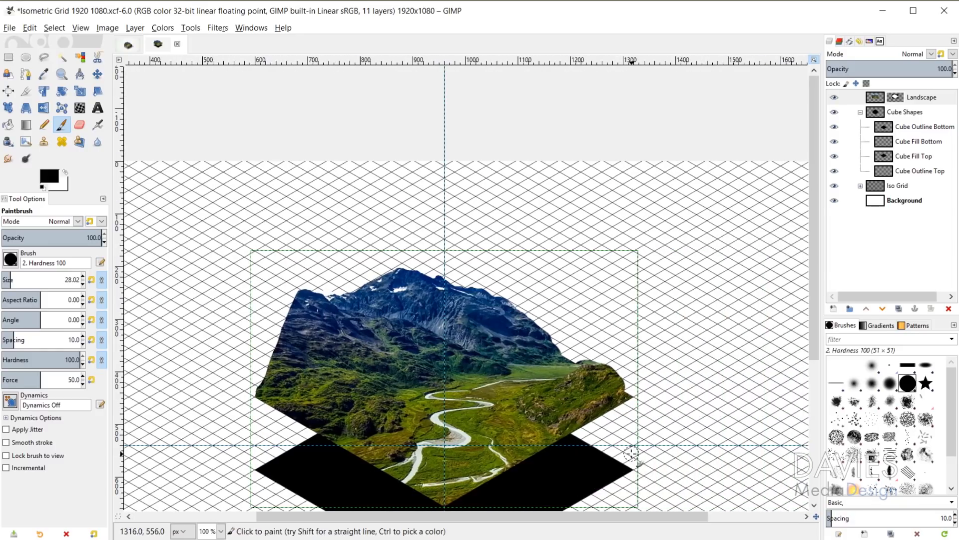
scroll(614, 401, up, 2)
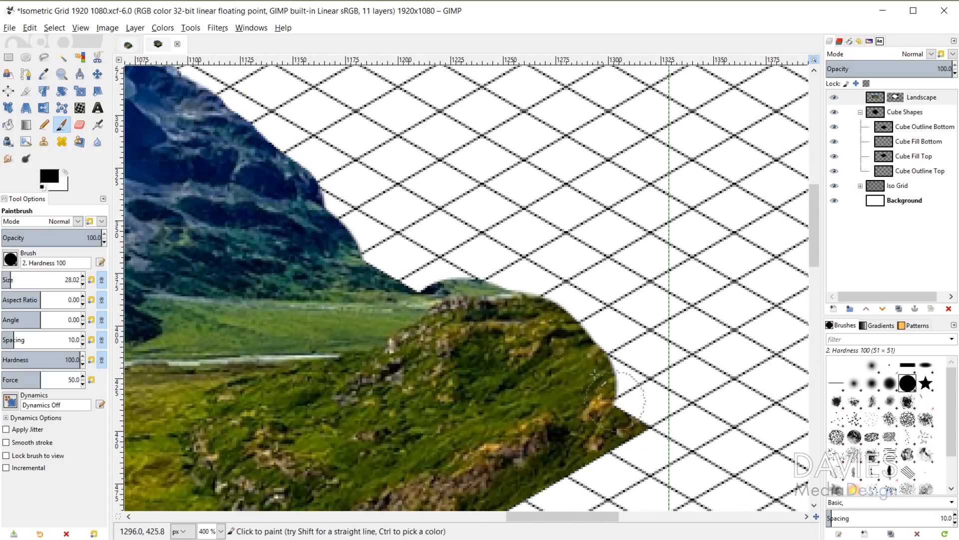
click(599, 403)
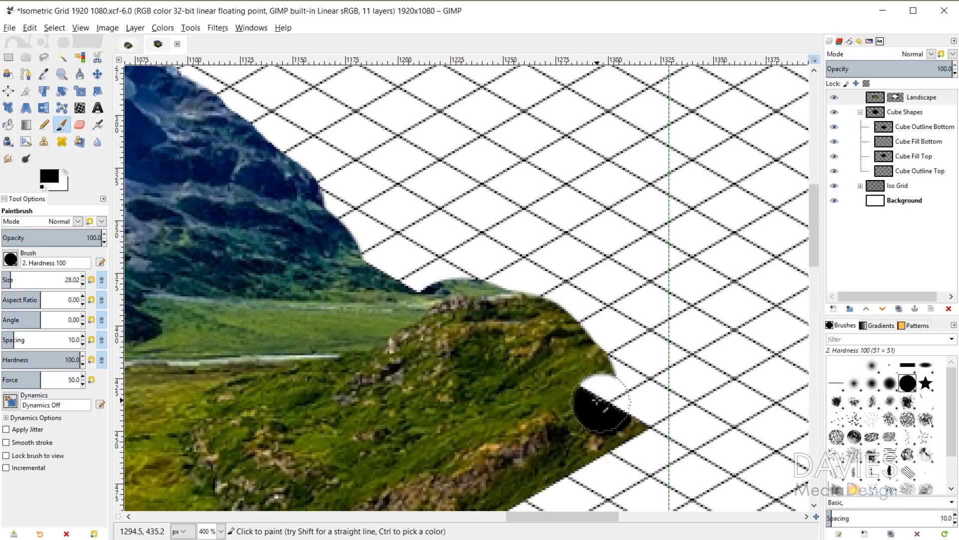
key(ctrl+z)
key(x)
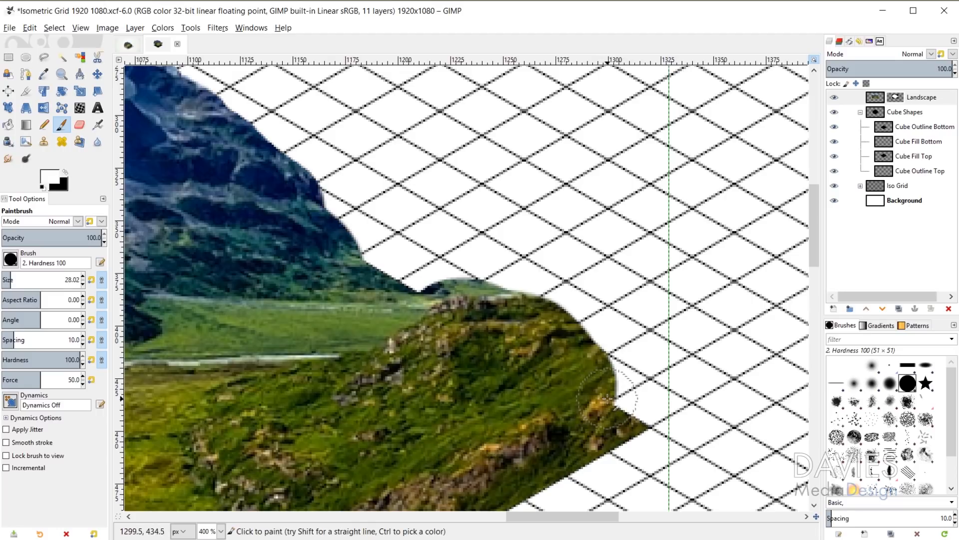
drag(602, 400, 612, 406)
key(bracketleft)
key(bracketleft)
key(bracketleft)
key(bracketleft)
key(bracketleft)
key(bracketleft)
key(bracketleft)
key(bracketleft)
key(bracketleft)
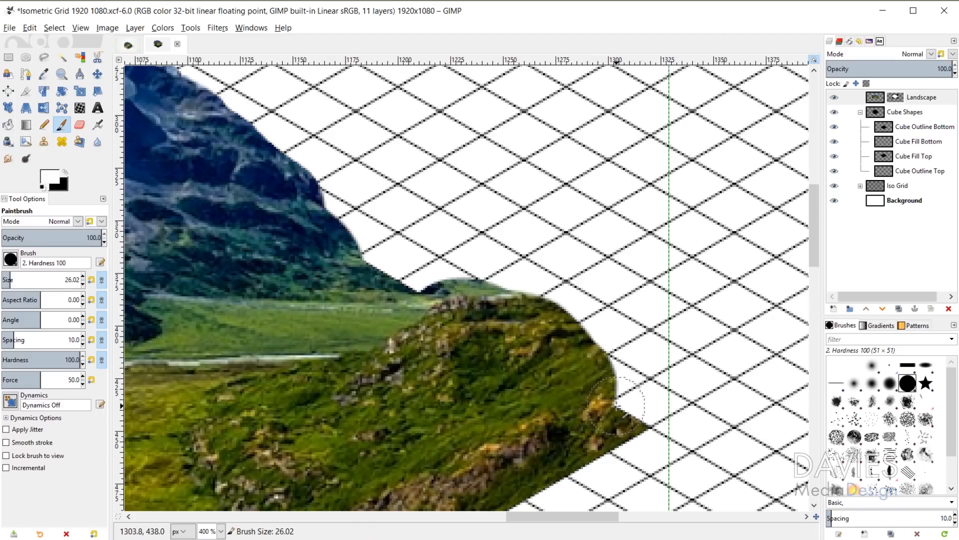
key(bracketleft)
mouse_move(630, 414)
mouse_down()
mouse_move(575, 377)
mouse_move(616, 398)
mouse_up()
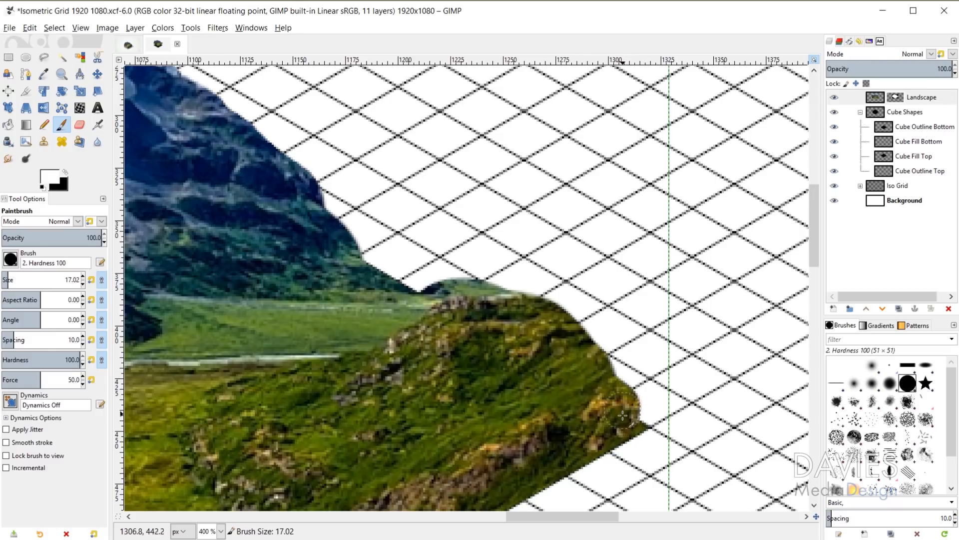
With black, trim the eastern hill's outer slope and mask out the distant green rise behind its crest
key(x)
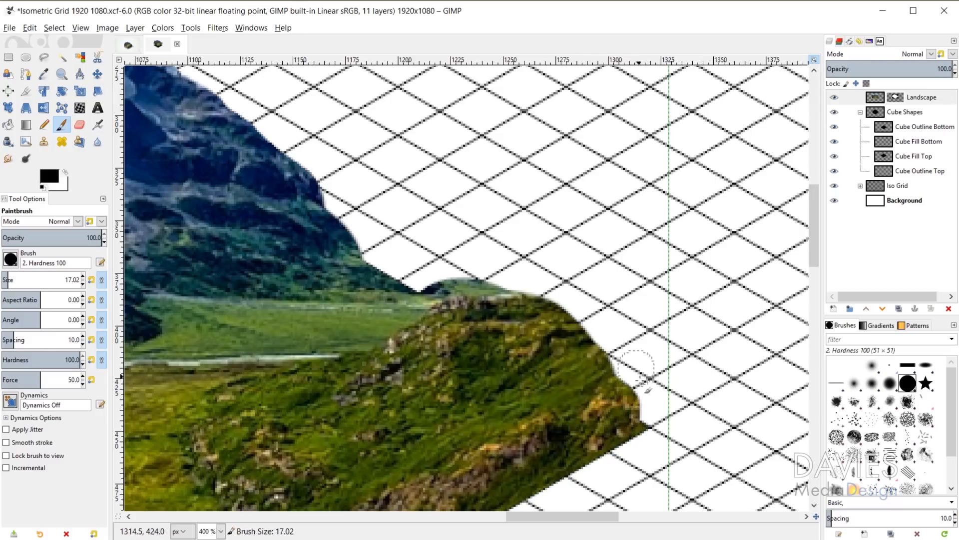
mouse_move(660, 405)
mouse_down()
mouse_move(632, 389)
mouse_move(583, 309)
mouse_up()
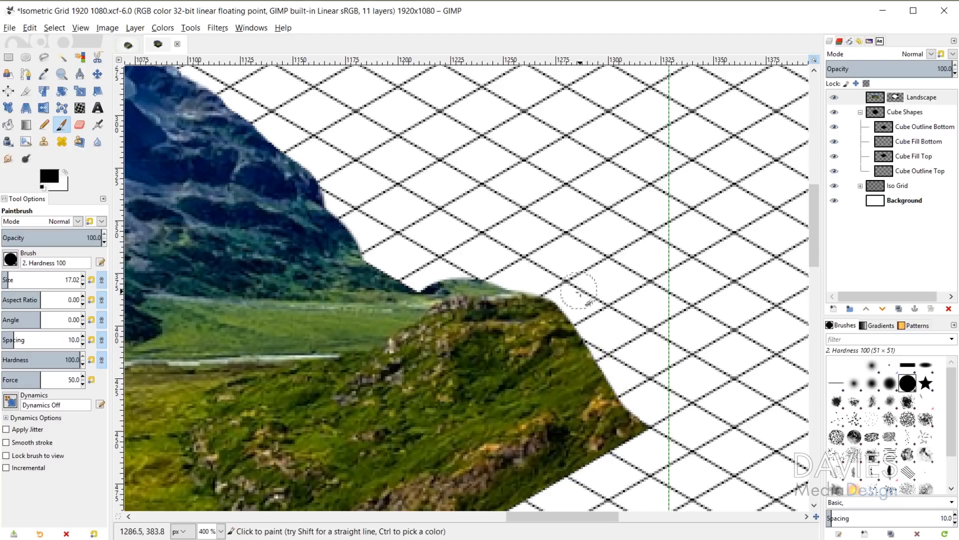
scroll(465, 268, up, 3)
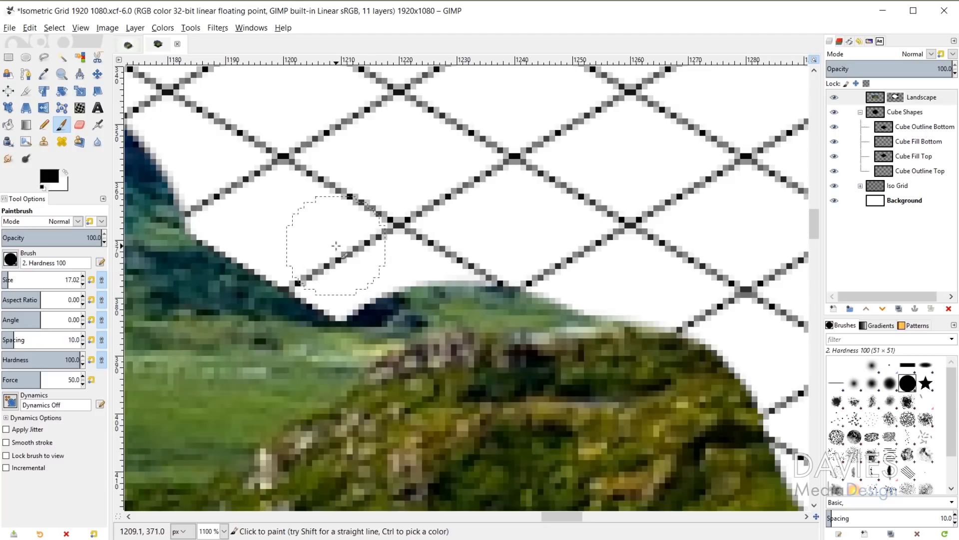
mouse_move(353, 260)
mouse_down()
mouse_move(367, 290)
mouse_move(520, 278)
mouse_move(450, 278)
mouse_up()
With black and the brush size reduced to about 5, mask out the remaining bits where the distant slope meets the eastern hill's crest
scroll(450, 287, down, 3)
scroll(472, 165, up, 4)
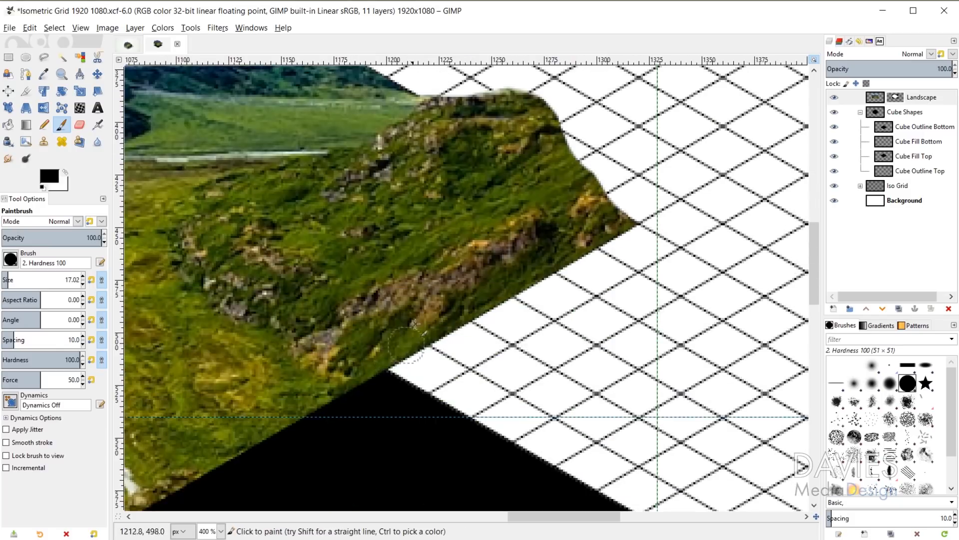
key(bracketleft)
key(bracketleft)
key(bracketleft)
key(bracketleft)
key(bracketleft)
key(bracketleft)
key(bracketleft)
key(bracketleft)
key(bracketleft)
key(bracketleft)
key(bracketleft)
key(bracketleft)
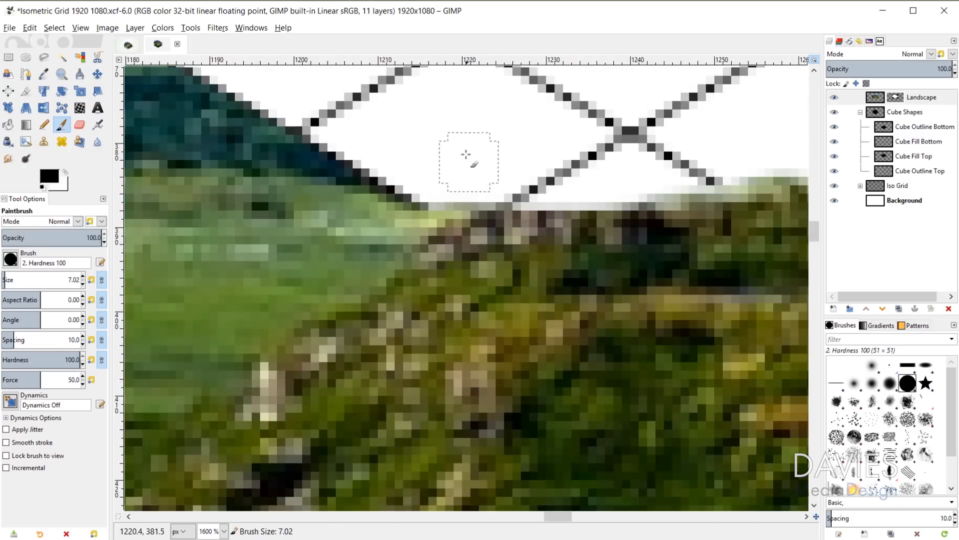
mouse_move(426, 178)
mouse_down()
mouse_move(445, 188)
mouse_move(488, 179)
mouse_up()
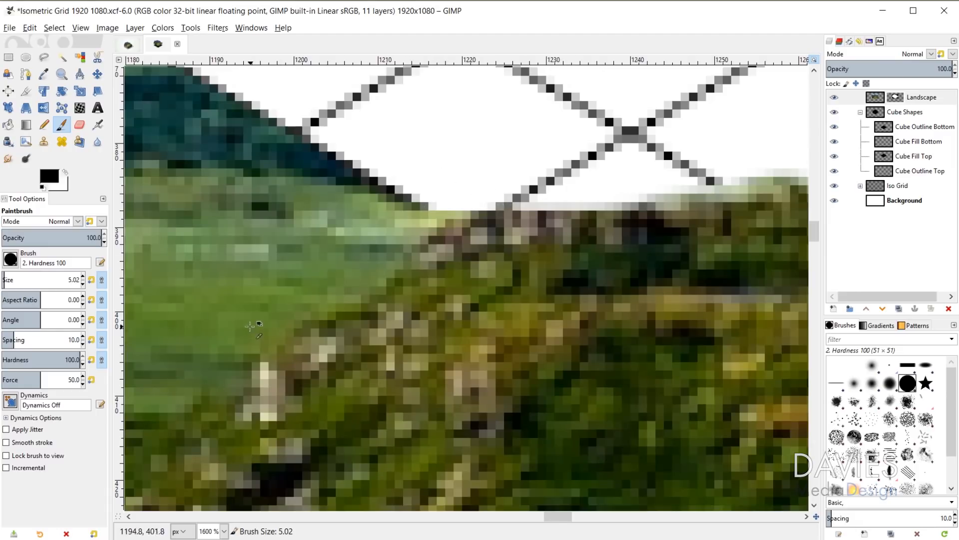
scroll(249, 326, down, 5)
scroll(307, 315, up, 4)
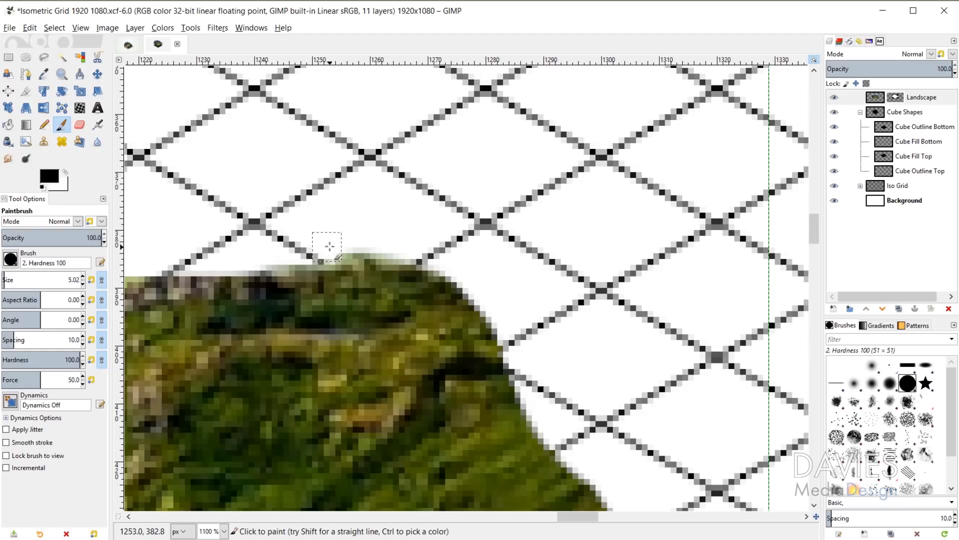
scroll(331, 255, down, 4)
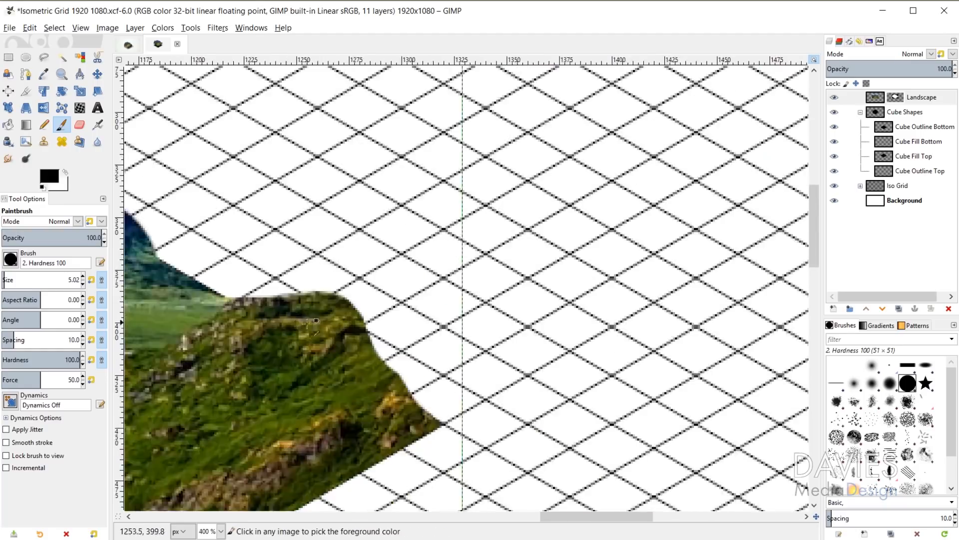
drag(610, 521, 470, 520)
scroll(757, 380, down, 2)
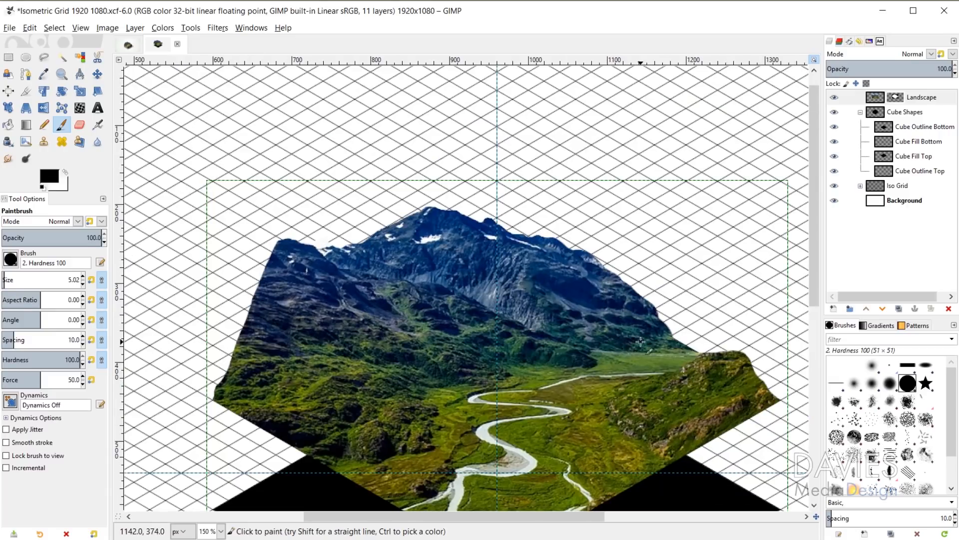
scroll(638, 346, down, 2)
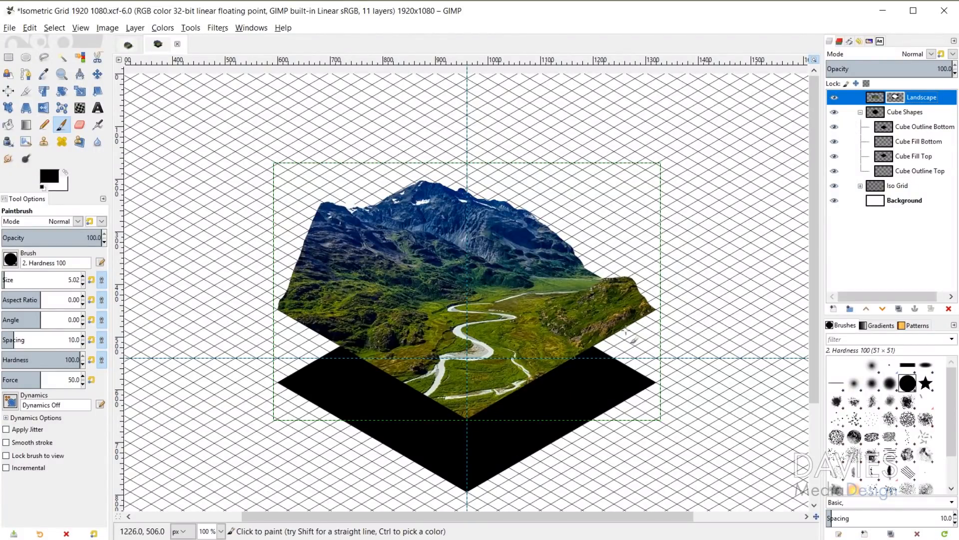
Check which shape Cube Outline Bottom holds, then make the Cube Bottom path visible and activate it with the Paths tool
click(834, 126)
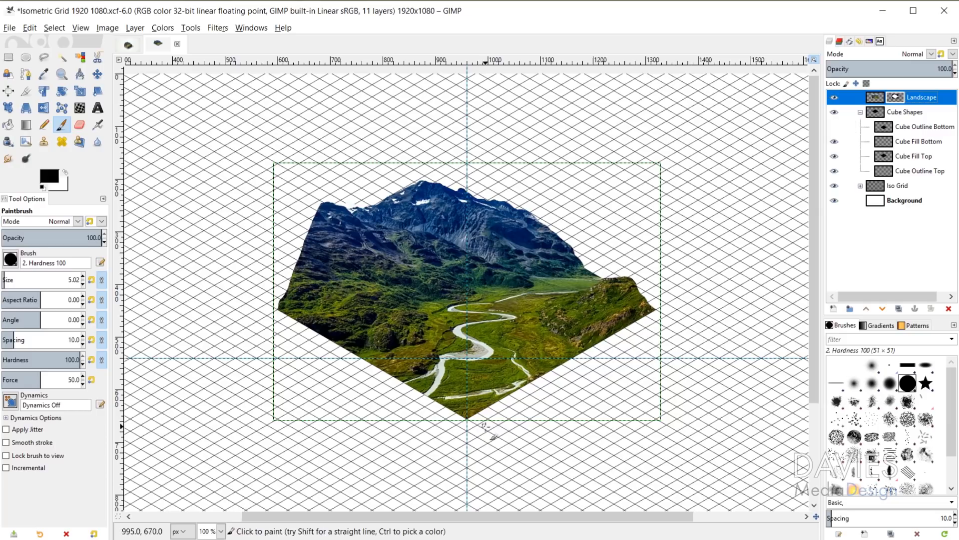
click(834, 127)
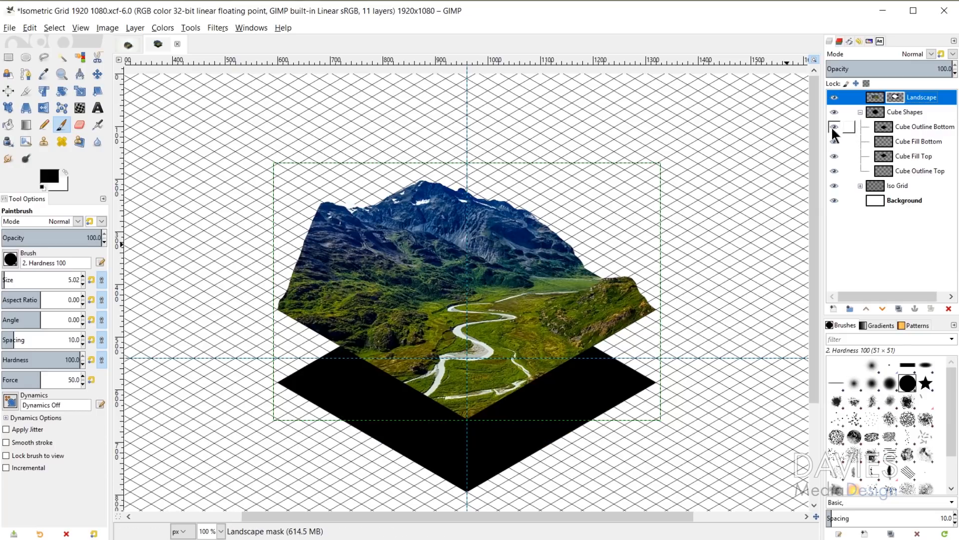
click(888, 141)
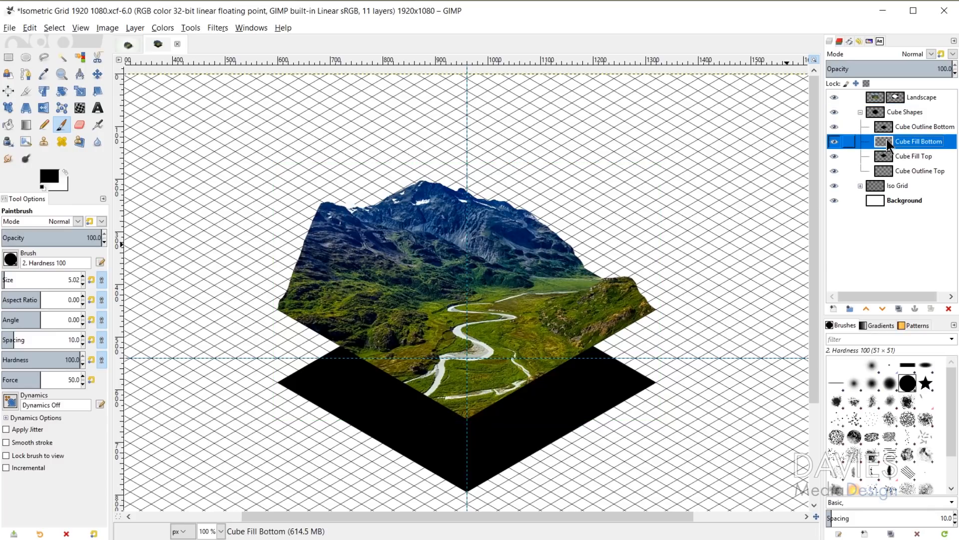
click(849, 41)
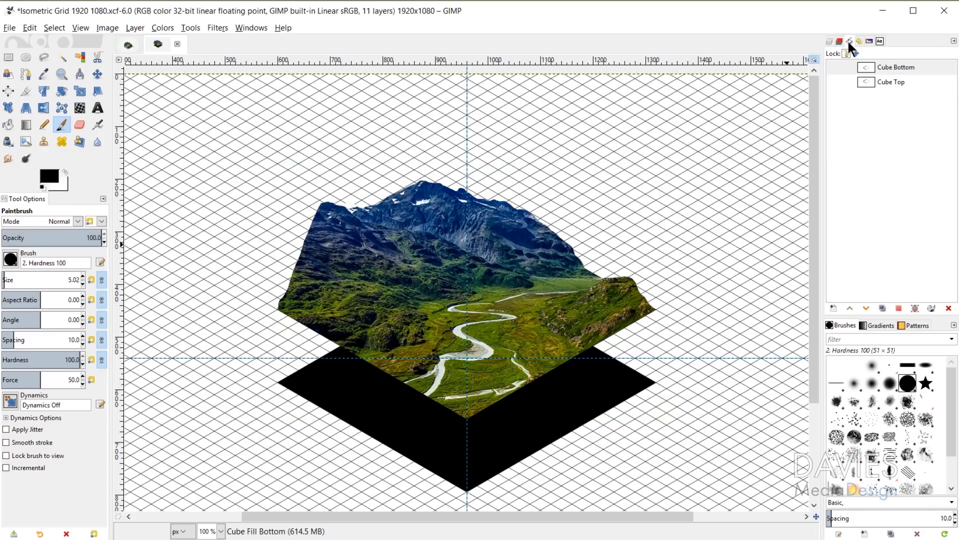
click(834, 67)
click(835, 67)
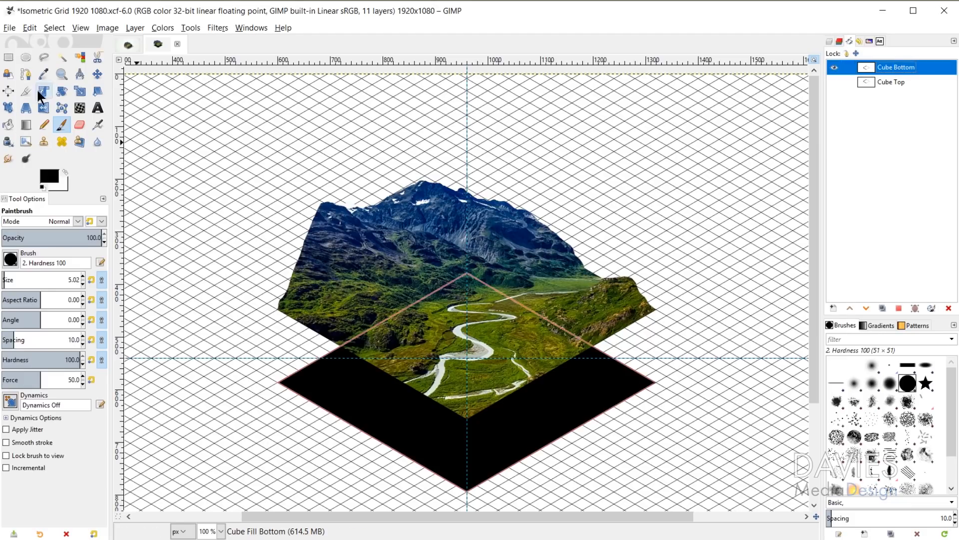
click(25, 74)
click(609, 356)
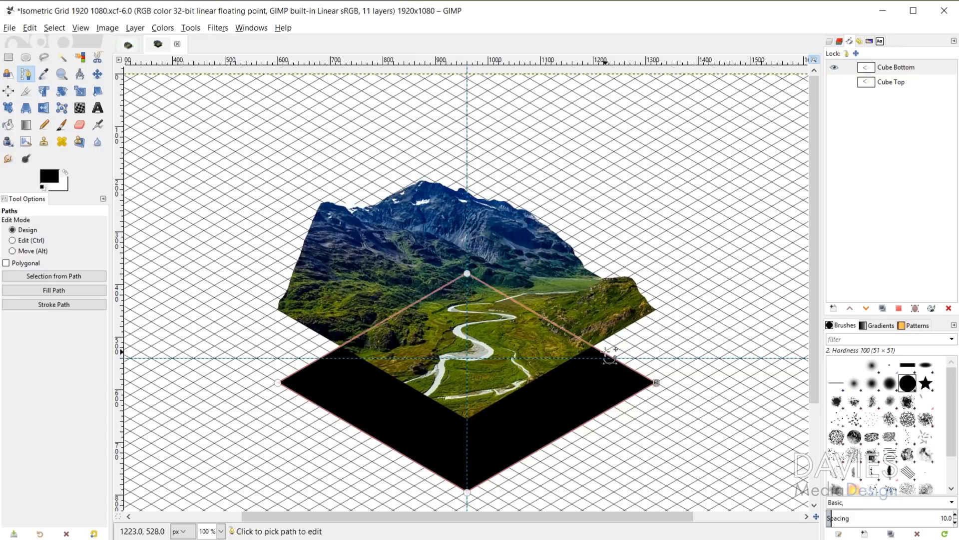
Stroke the Cube Bottom path on the Cube Fill Bottom layer with a 1 px solid, antialiased black line
click(831, 43)
click(887, 144)
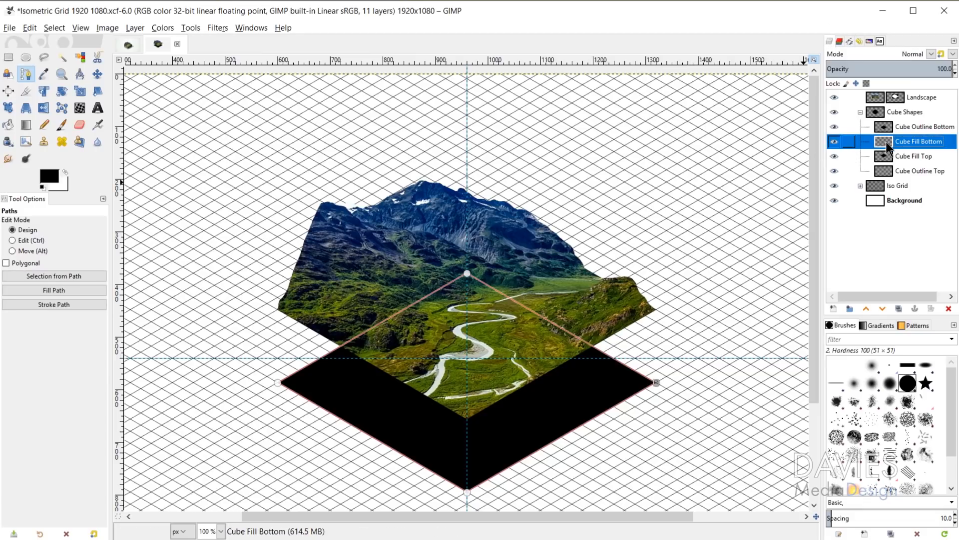
click(54, 306)
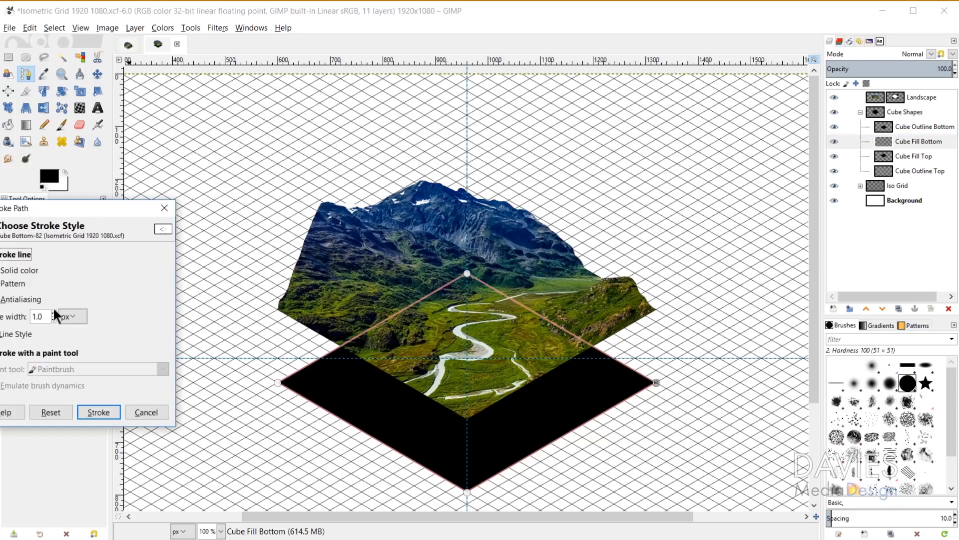
drag(71, 212, 167, 185)
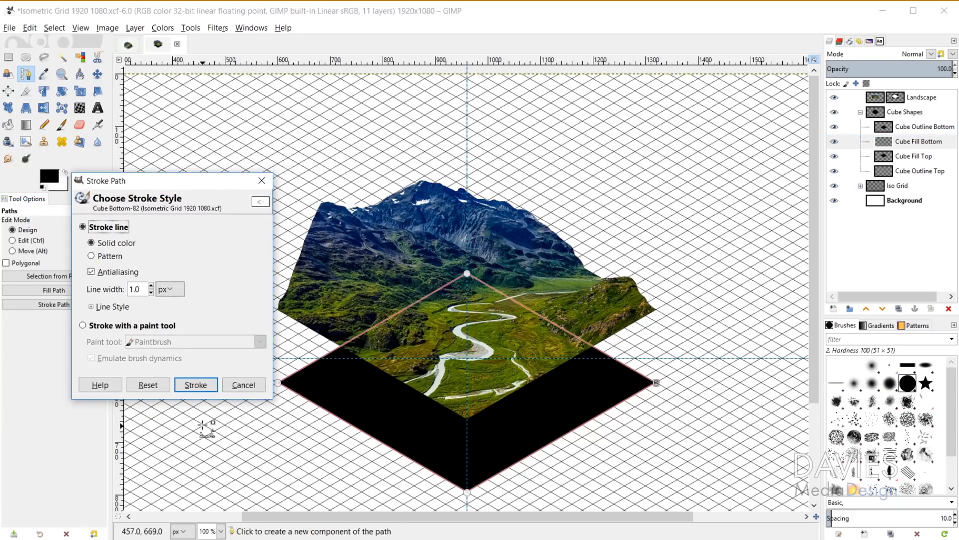
click(203, 385)
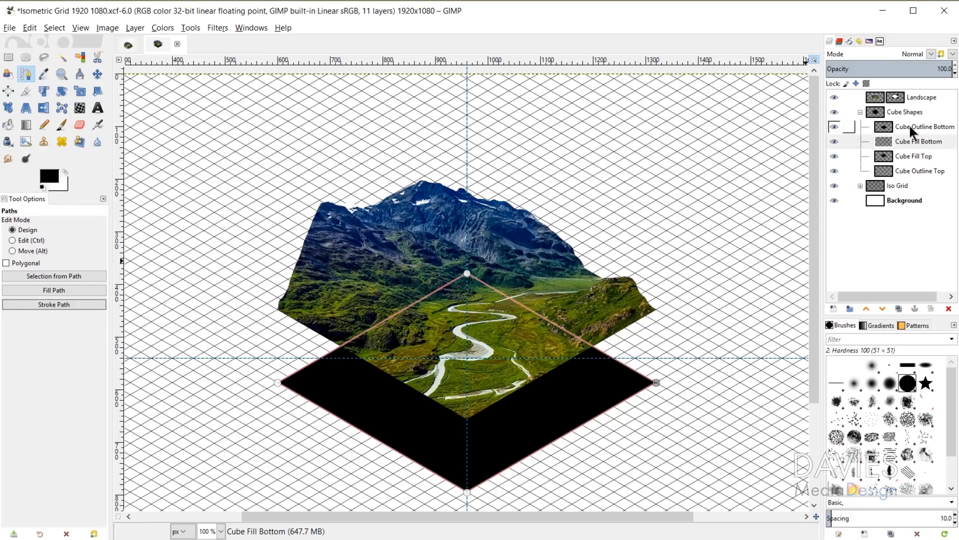
Swap the two bottom layers' names, calling the black shape Cube Fill Bottom and the stroked line Cube Outline Bottom
double_click(925, 141)
click(949, 142)
text(2)
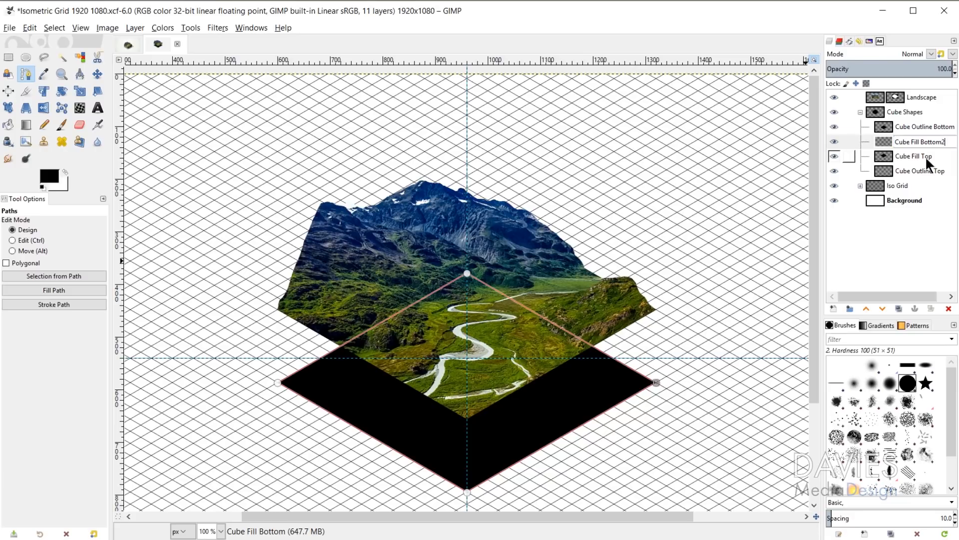
key(Return)
double_click(913, 126)
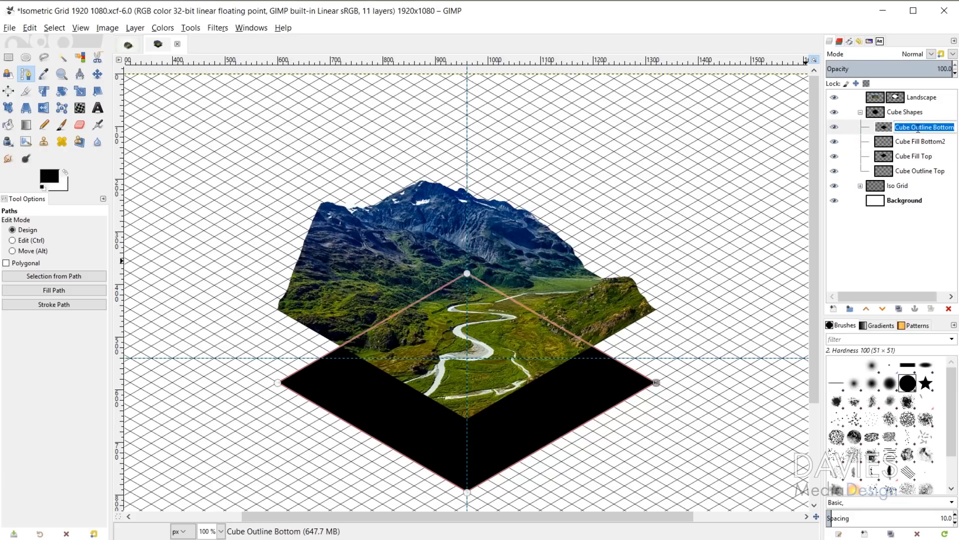
text(Fill)
key(Return)
double_click(928, 140)
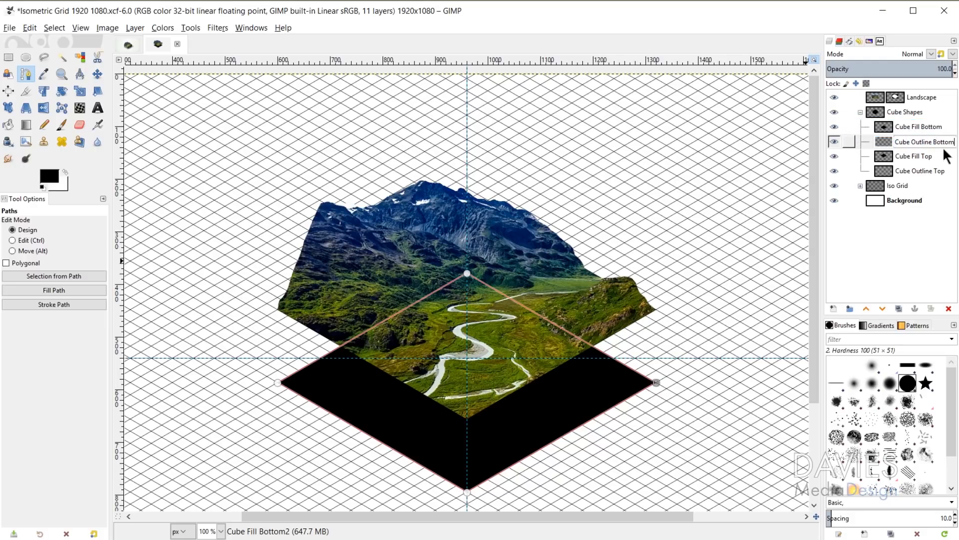
key(Return)
Hide the Cube Bottom path and the Cube Fill Bottom layer
click(849, 41)
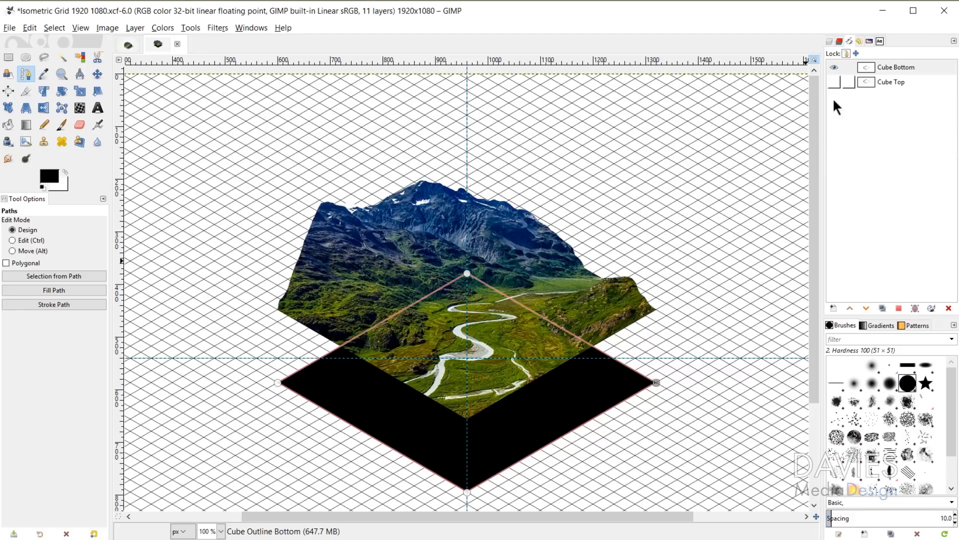
click(830, 68)
click(830, 40)
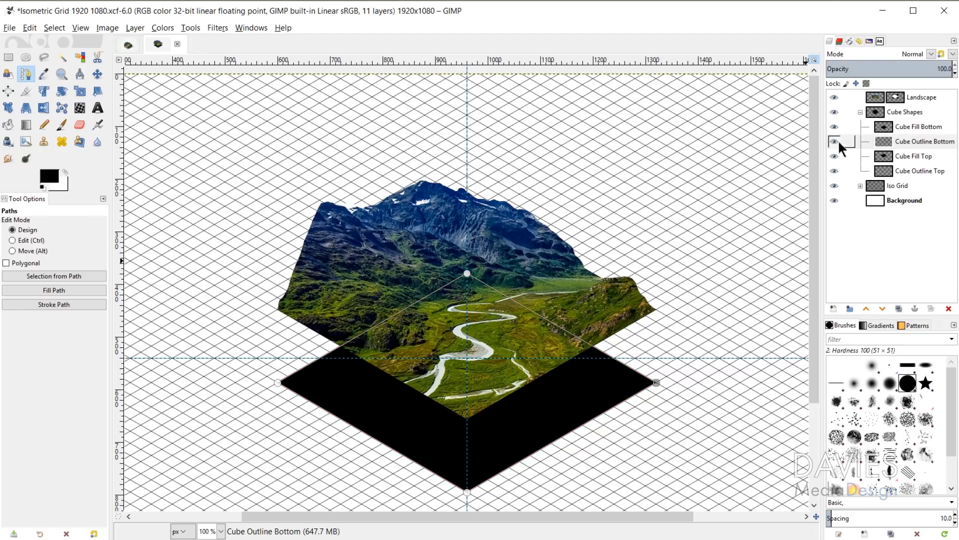
click(834, 126)
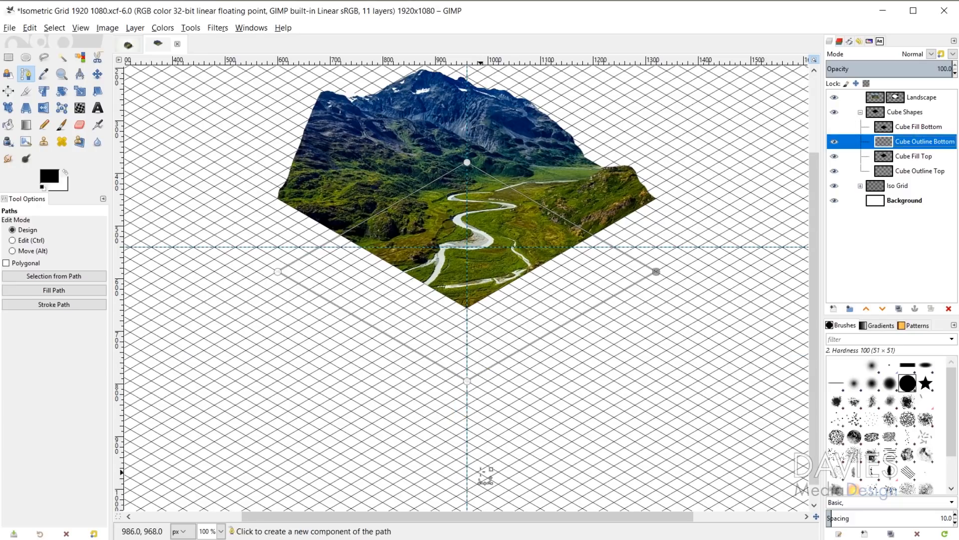
scroll(485, 475, down, 3)
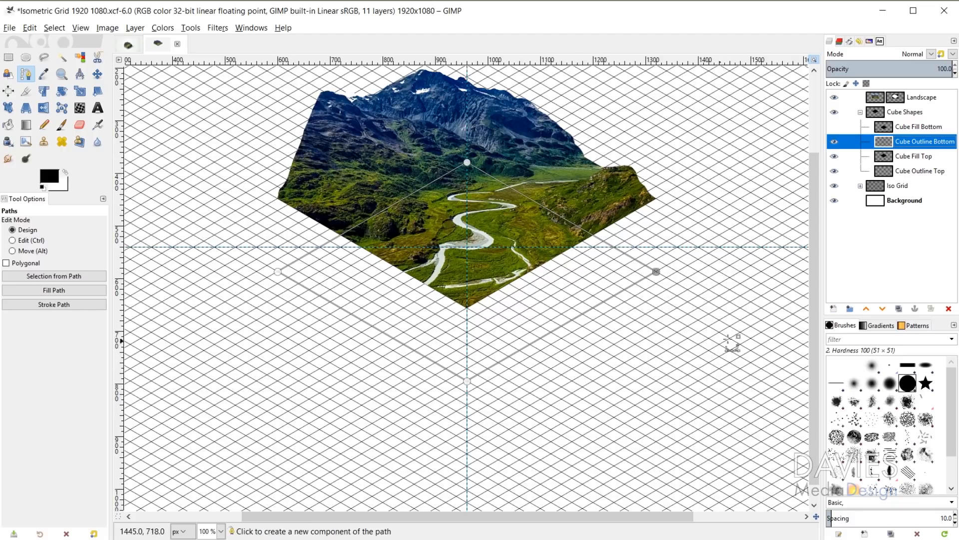
Add a transparent layer named Cube Outline Left Side and place it above Cube Fill Bottom in the Cube Shapes group
click(833, 308)
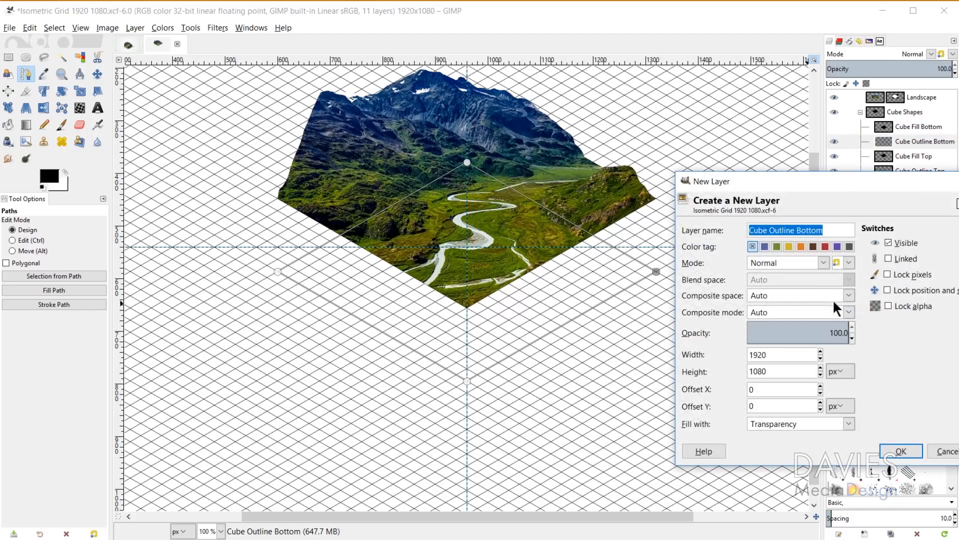
text(Cube Outline Side)
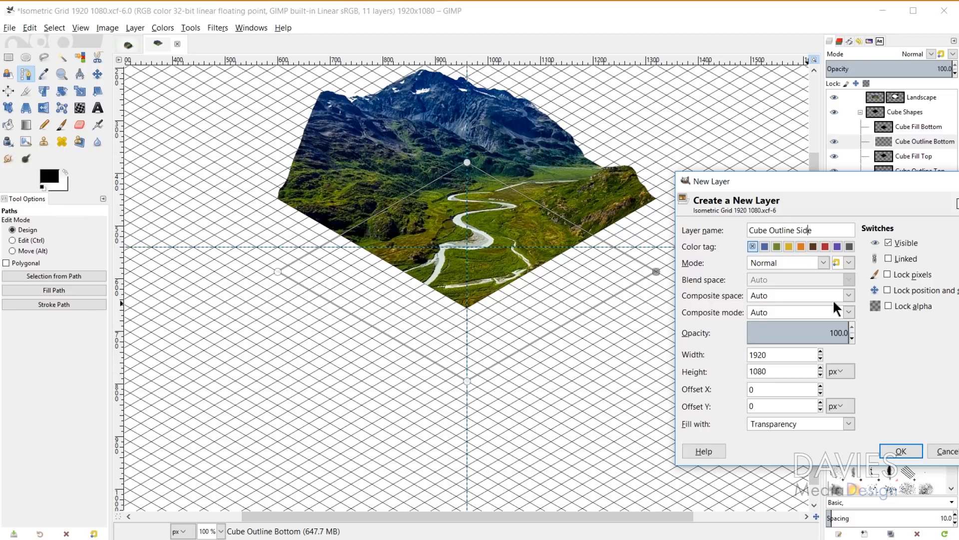
text(Left)
click(901, 451)
click(901, 145)
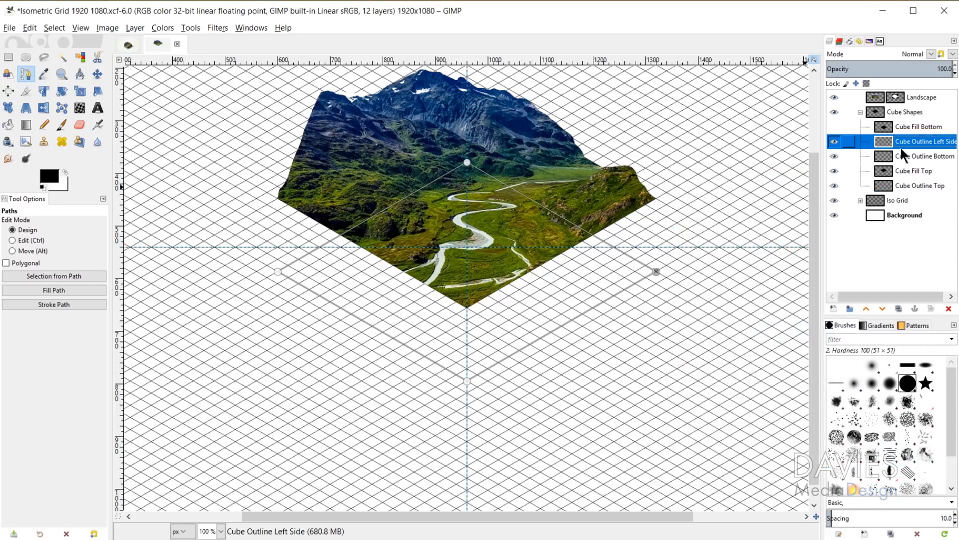
drag(884, 149, 884, 127)
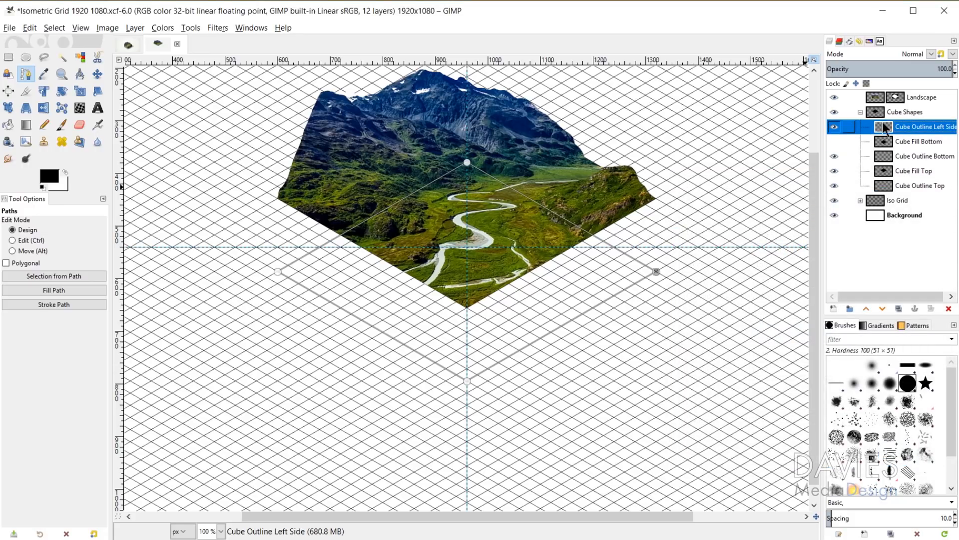
Add a transparent layer named Cube Fill Left Side above Cube Outline Left Side
click(833, 308)
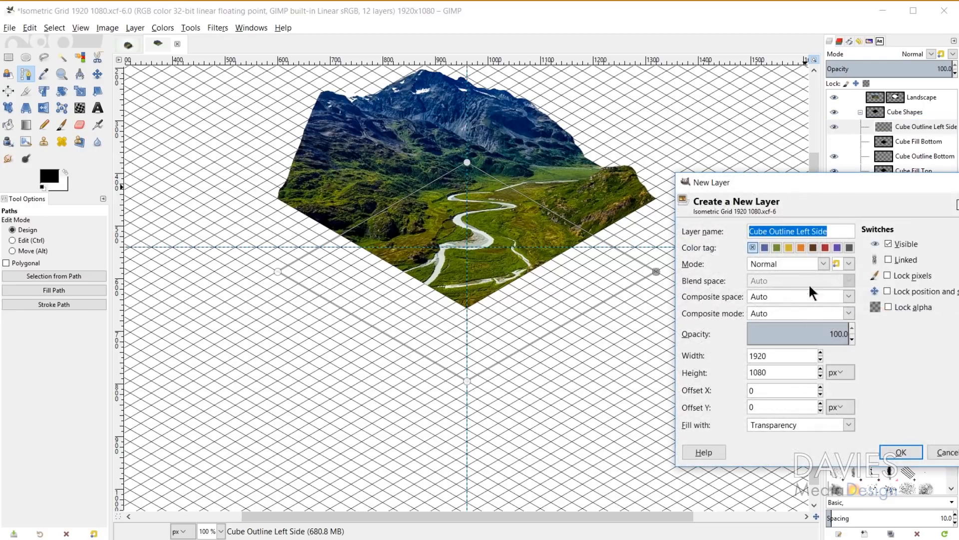
click(771, 231)
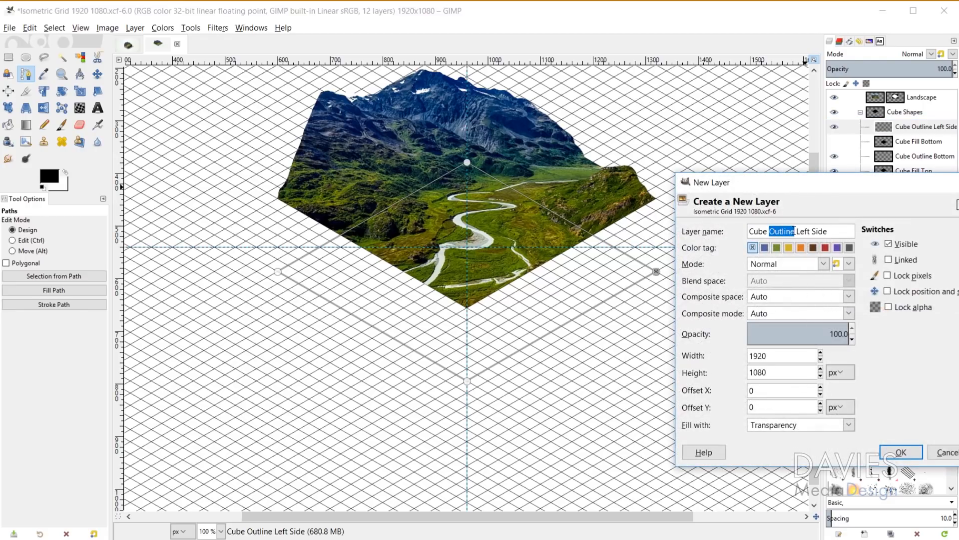
text(Fill)
key(Return)
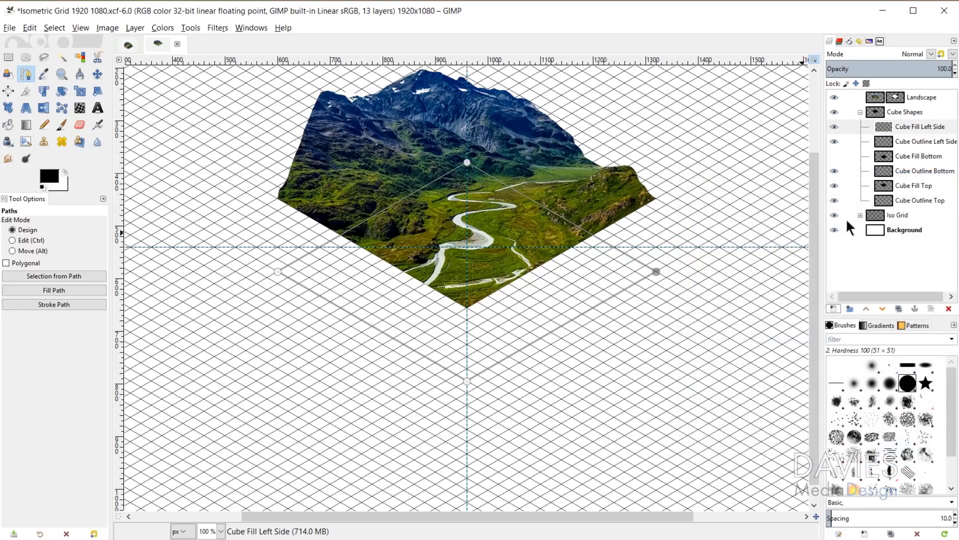
On the Cube Outline Left Side layer, start a path from the bottom outline's front corner straight up to the landscape's lower tip
click(886, 142)
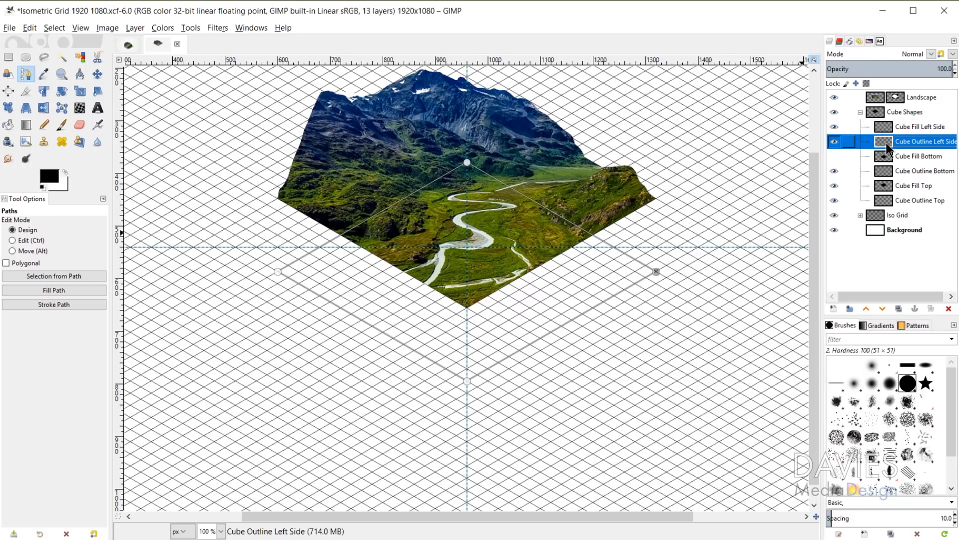
key(m)
click(31, 73)
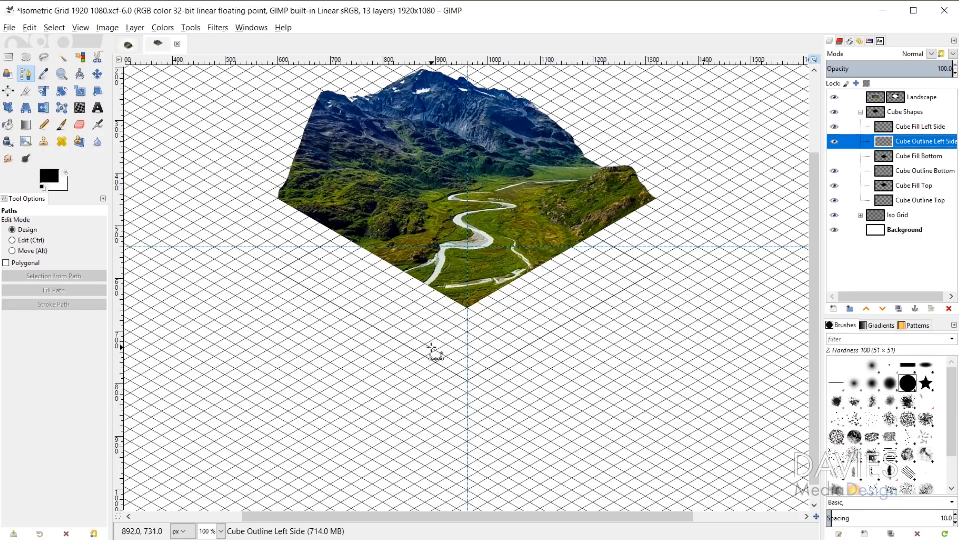
scroll(435, 355, up, 3)
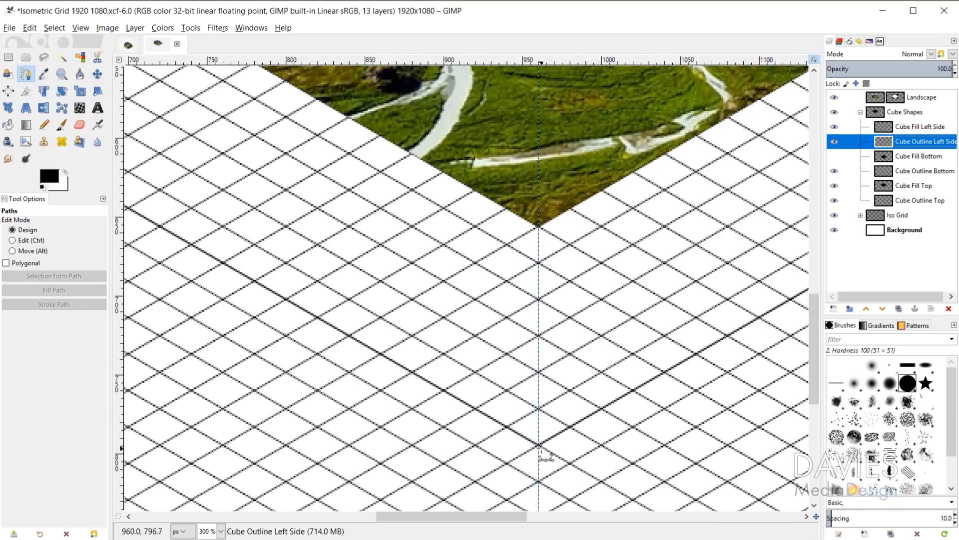
scroll(542, 454, up, 2)
scroll(540, 440, down, 1)
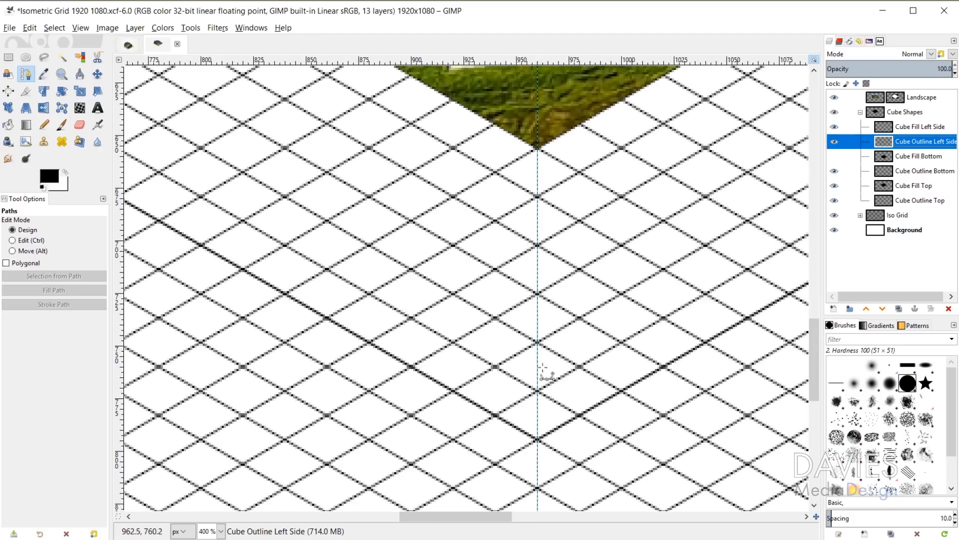
click(537, 439)
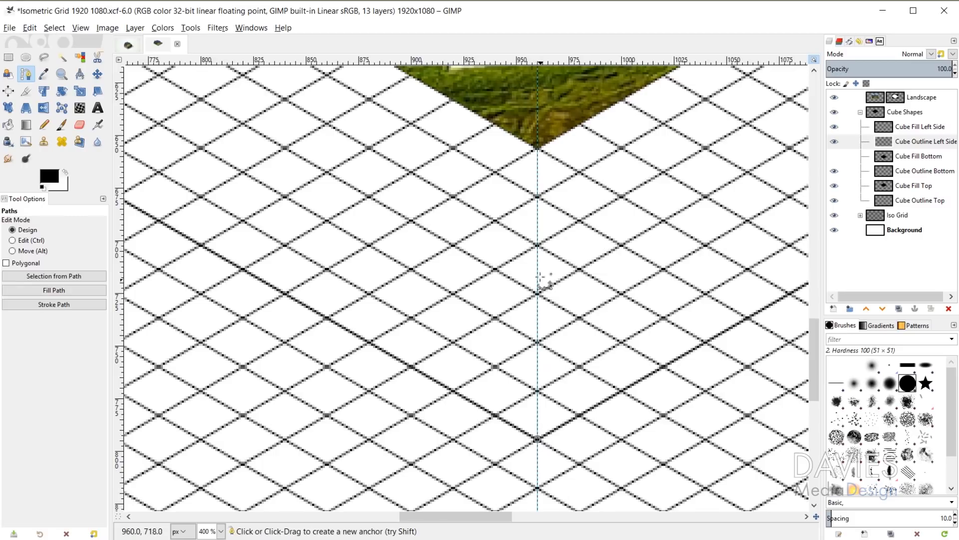
click(538, 149)
Extend the path to the landscape's left corner, down to the bottom outline's left corner, and close it at the first anchor
scroll(328, 207, down, 5)
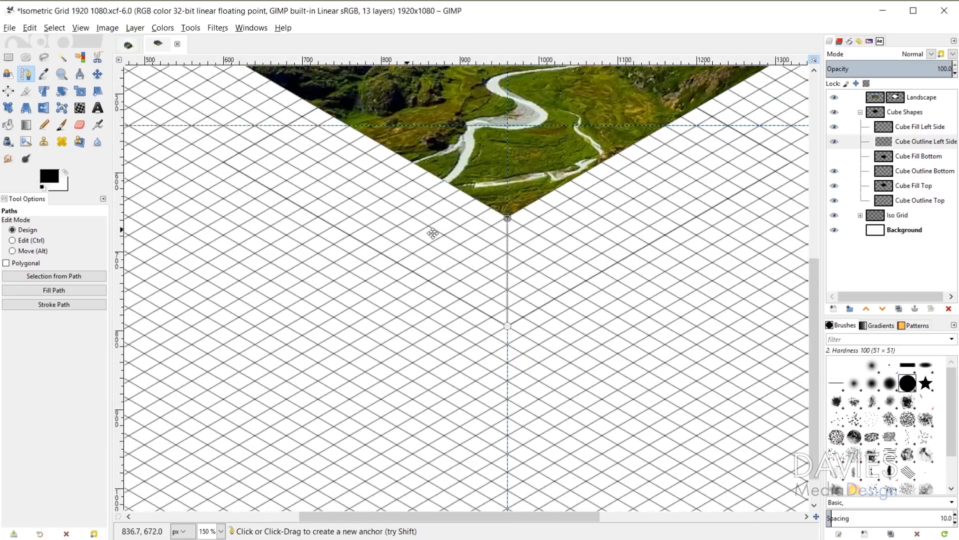
scroll(433, 233, up, 3)
scroll(432, 233, left, 5)
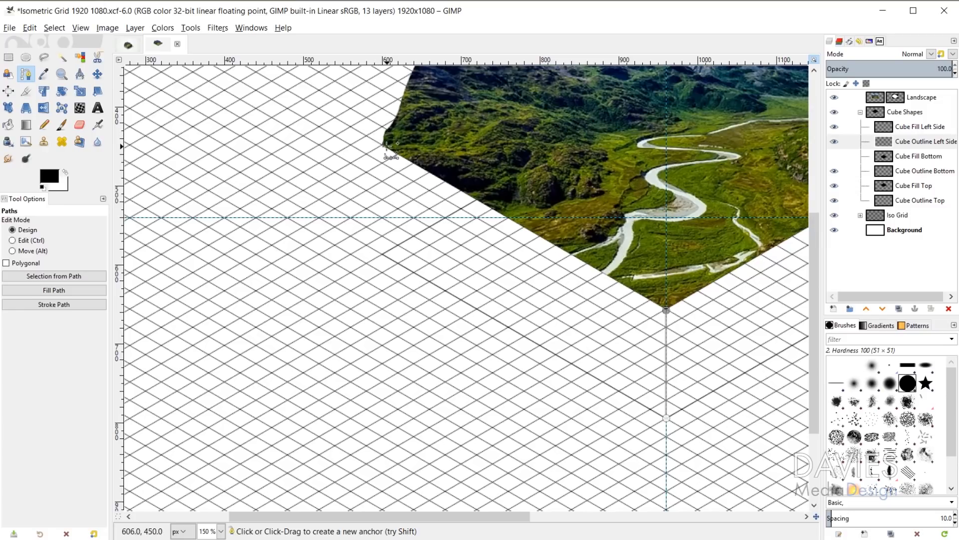
click(381, 145)
click(382, 255)
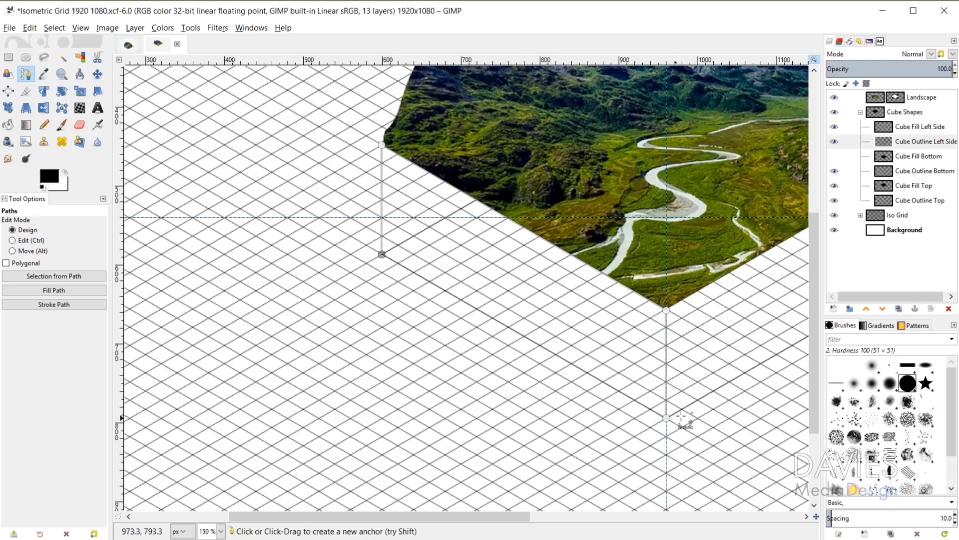
click(834, 216)
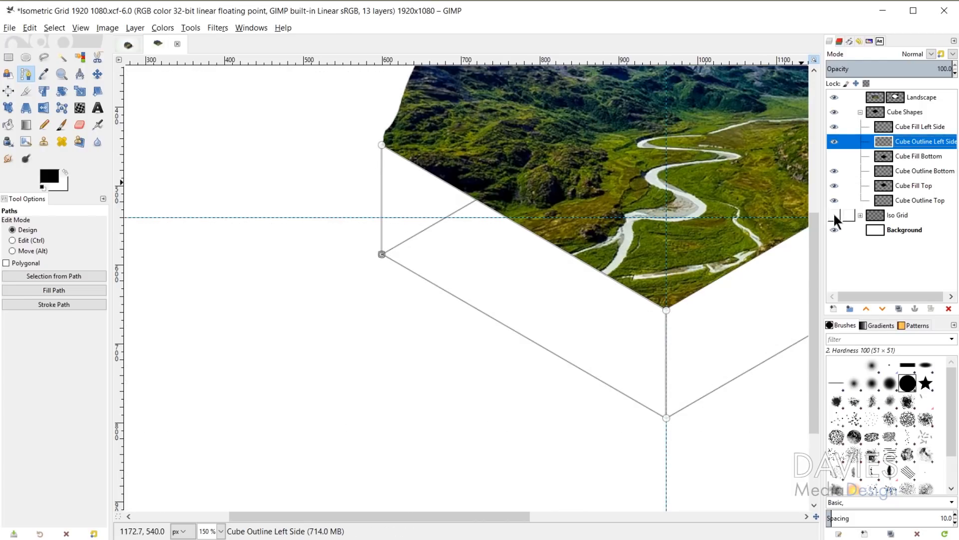
click(834, 214)
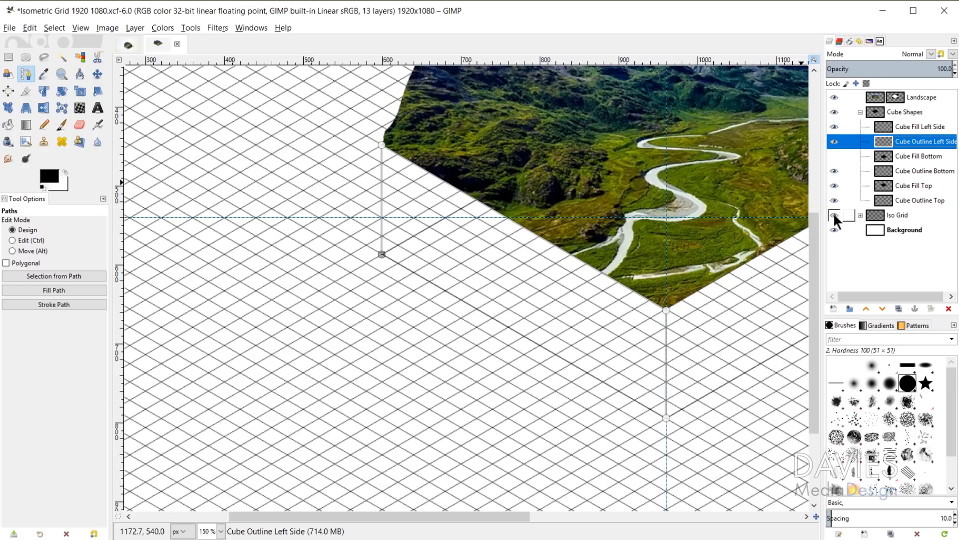
click(381, 254)
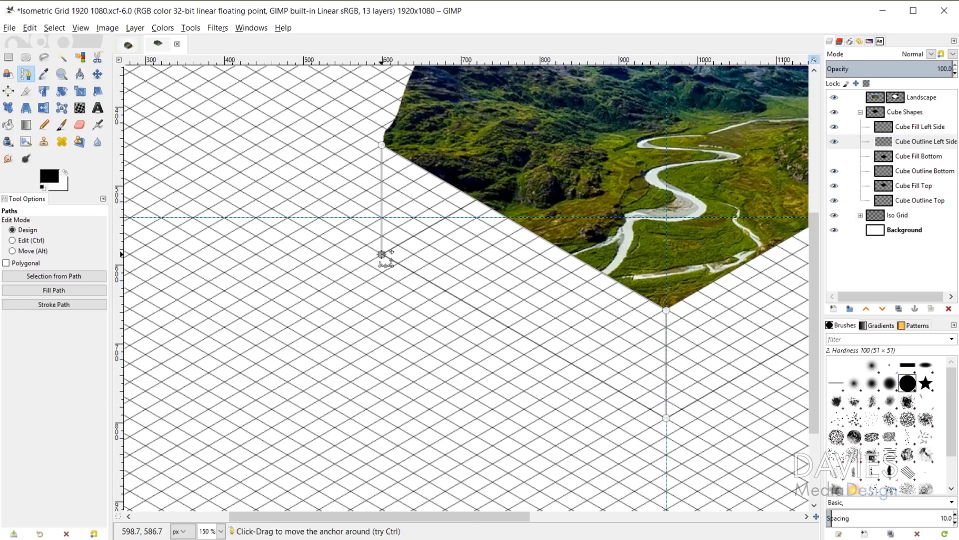
ctrl+click(666, 417)
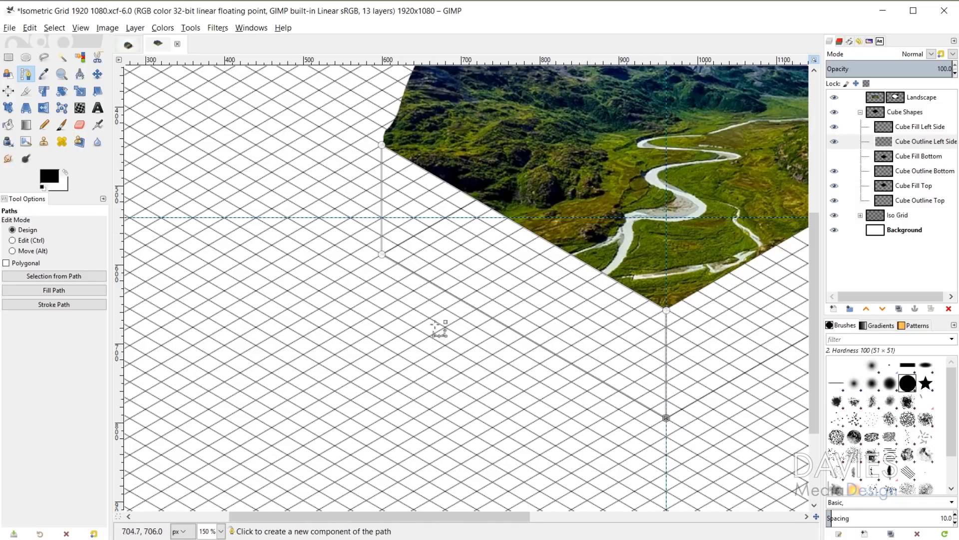
Move the path's lower-left anchor to the grid intersection at about x 600 and nudge the upper-left anchor toward the same vertical
scroll(386, 257, up, 10)
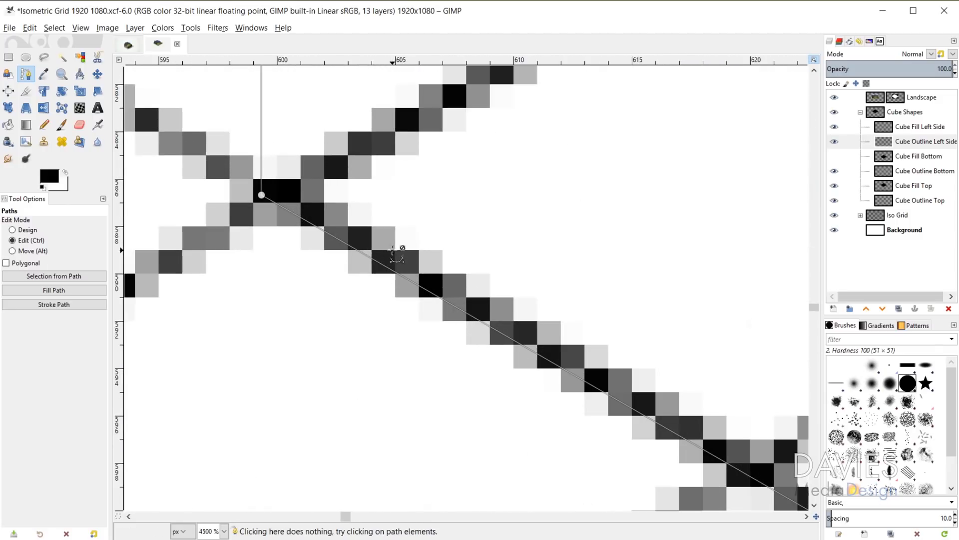
drag(267, 197, 277, 196)
key(ctrl+z)
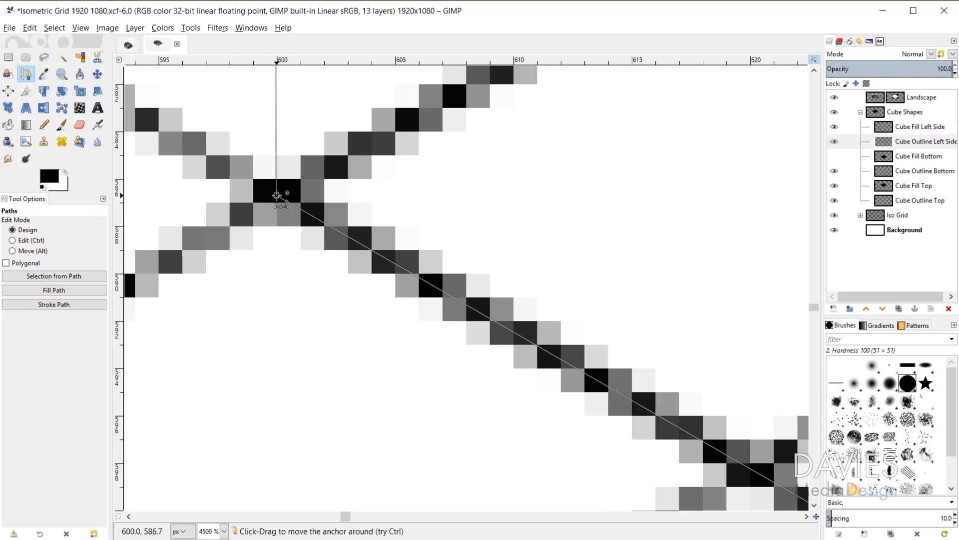
scroll(276, 195, down, 8)
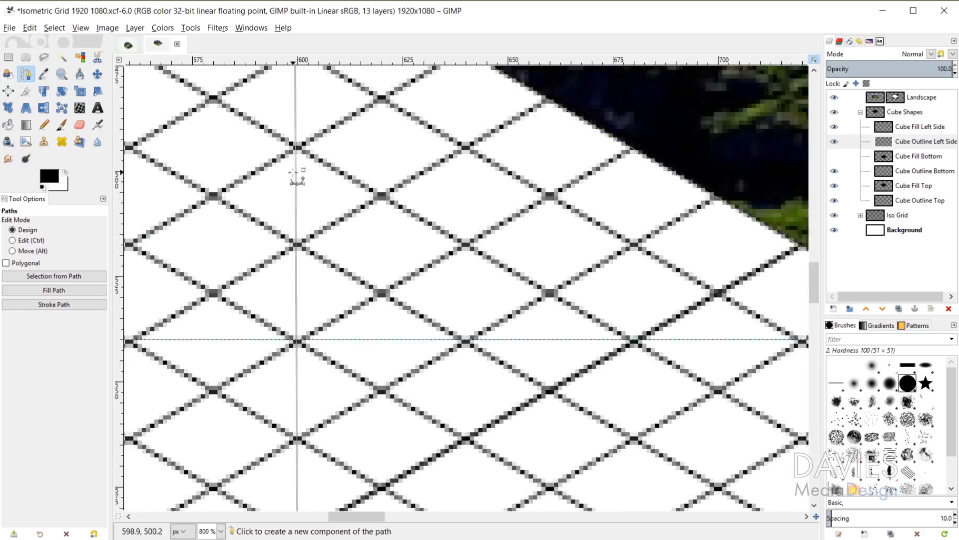
scroll(295, 175, up, 7)
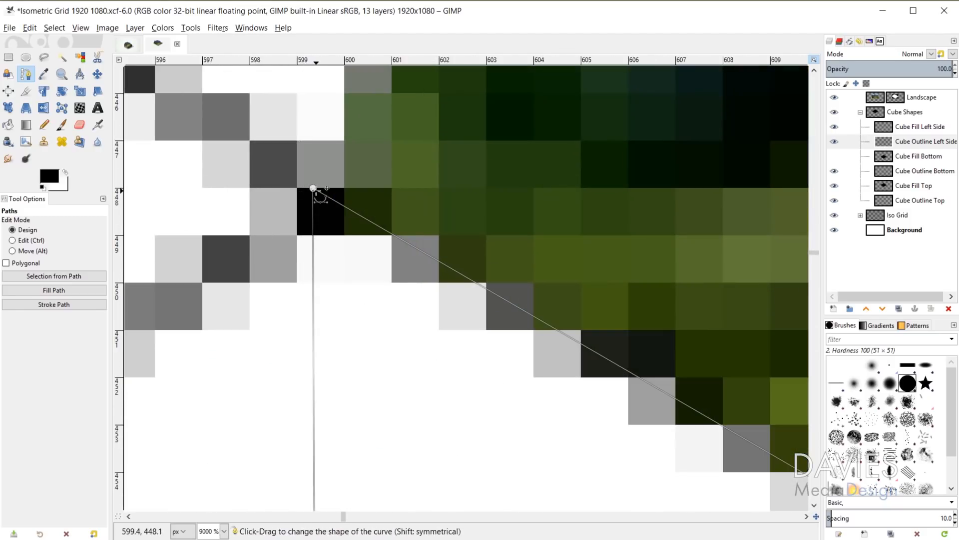
mouse_move(313, 188)
mouse_down()
mouse_move(311, 196)
mouse_move(322, 176)
mouse_move(325, 188)
mouse_up()
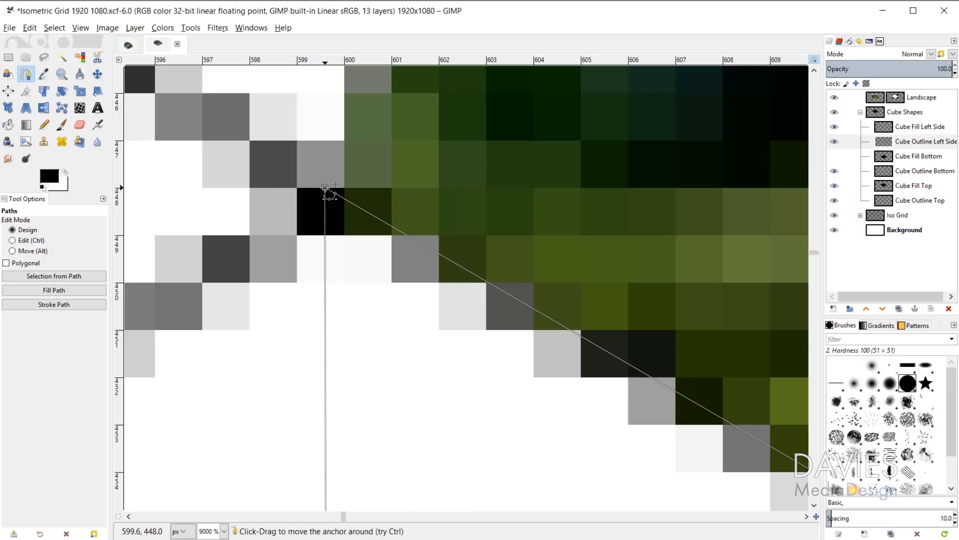
Hide the Landscape layer, show the Grid layer in the Iso Grid group, and place the path's upper-left anchor on the vertical grid line
click(834, 98)
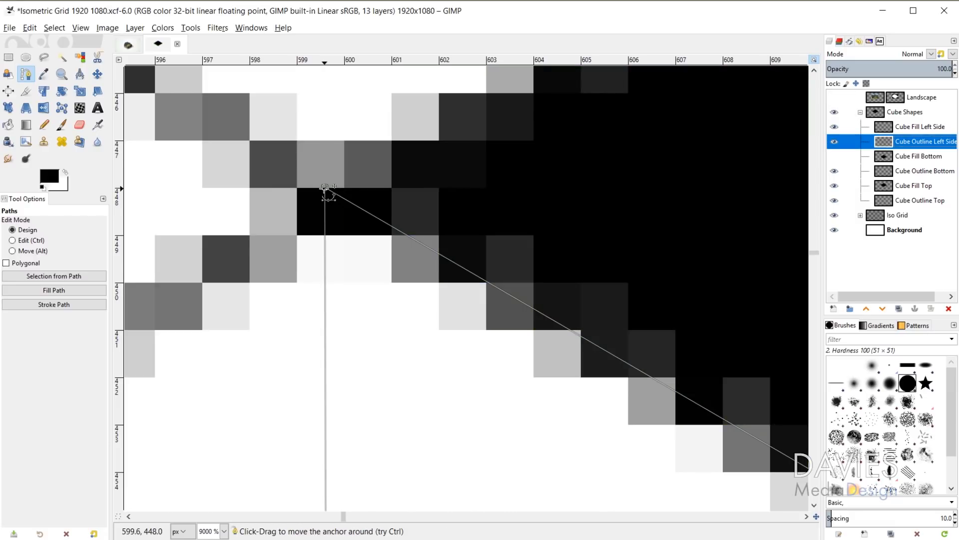
mouse_move(325, 188)
mouse_down()
mouse_move(352, 190)
mouse_move(337, 188)
mouse_up()
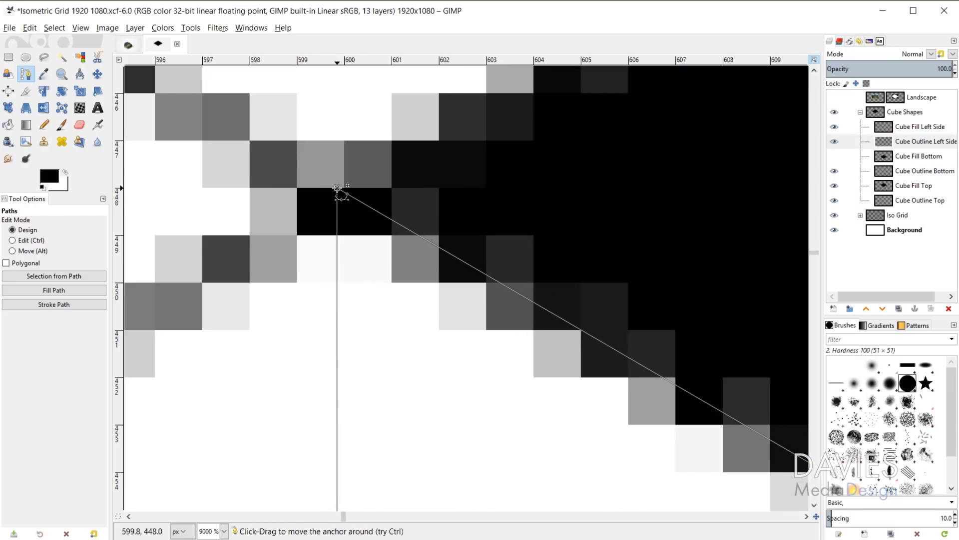
click(860, 215)
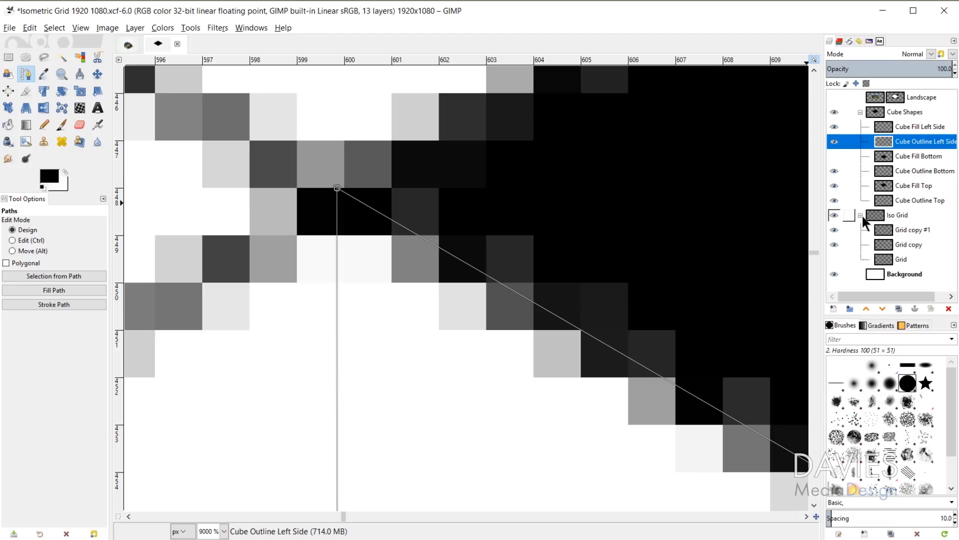
click(837, 259)
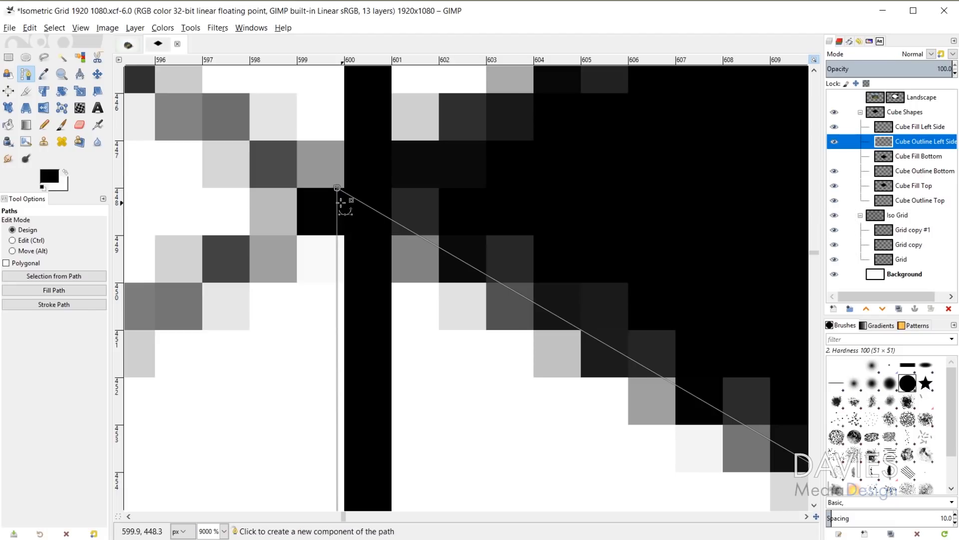
drag(338, 188, 368, 188)
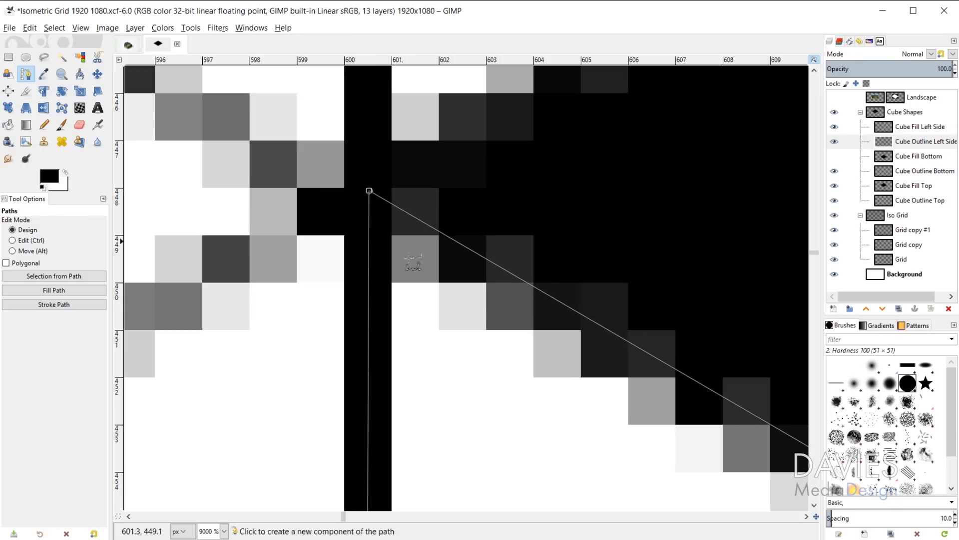
Align the path's upper front anchor with the lower tip of the black top shape at x 960
scroll(450, 299, down, 8)
scroll(300, 180, up, 5)
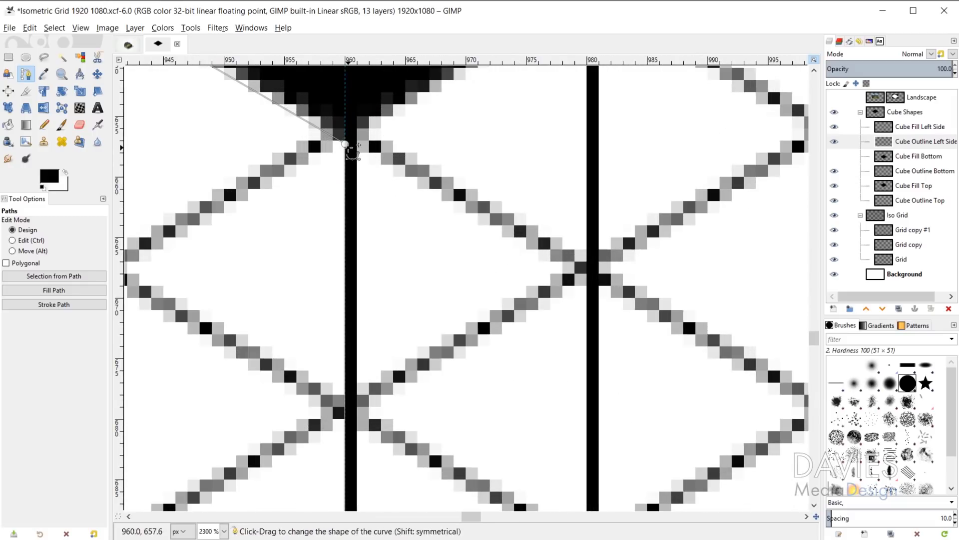
drag(344, 144, 345, 126)
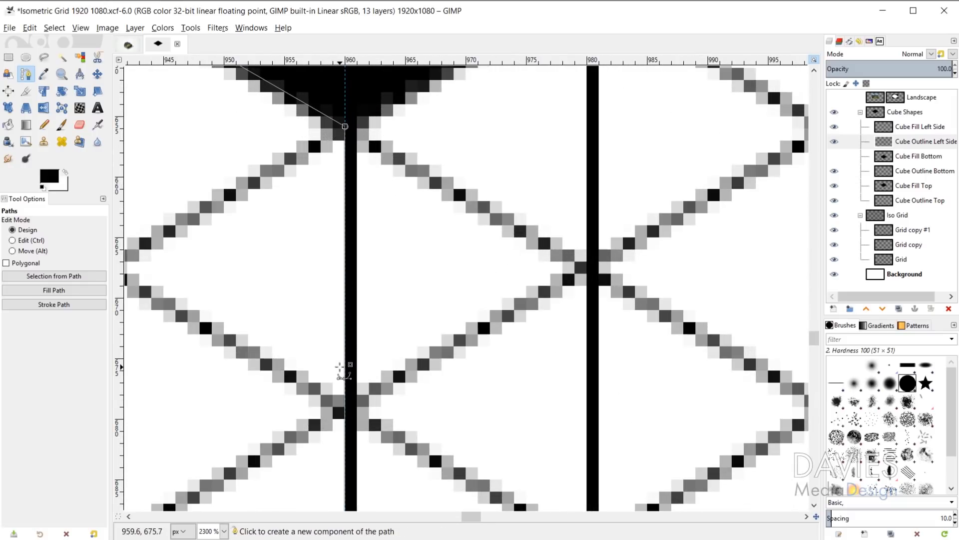
scroll(344, 360, down, 15)
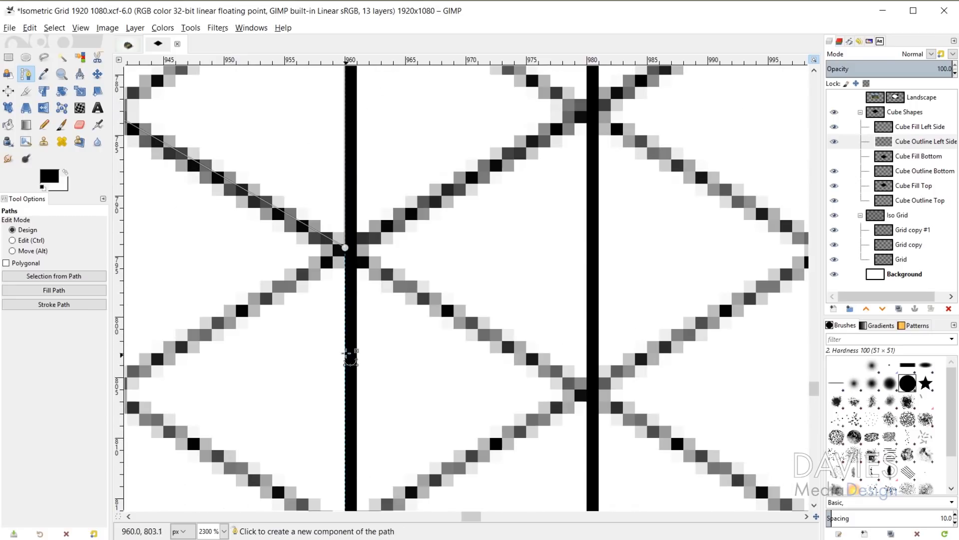
scroll(346, 287, up, 3)
drag(346, 178, 344, 189)
scroll(385, 208, down, 10)
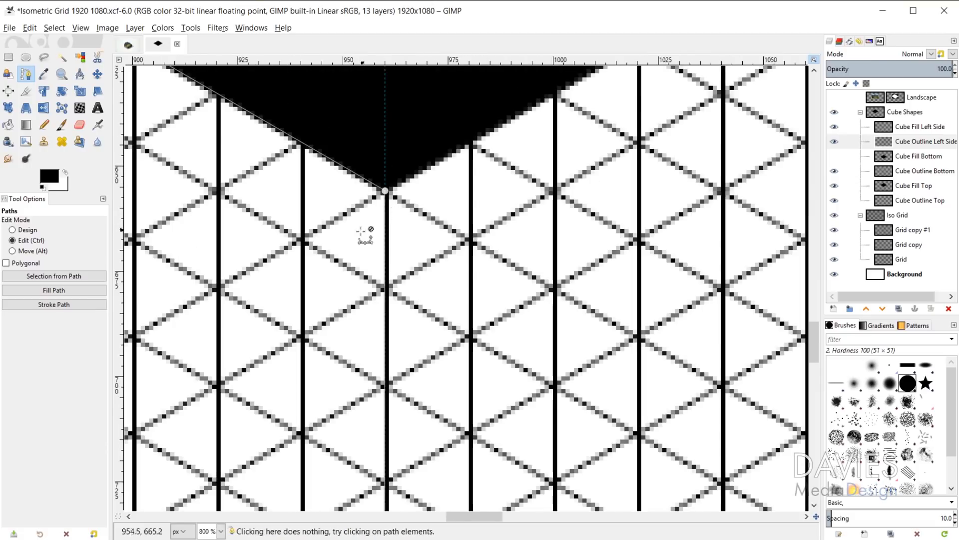
scroll(362, 239, down, 1)
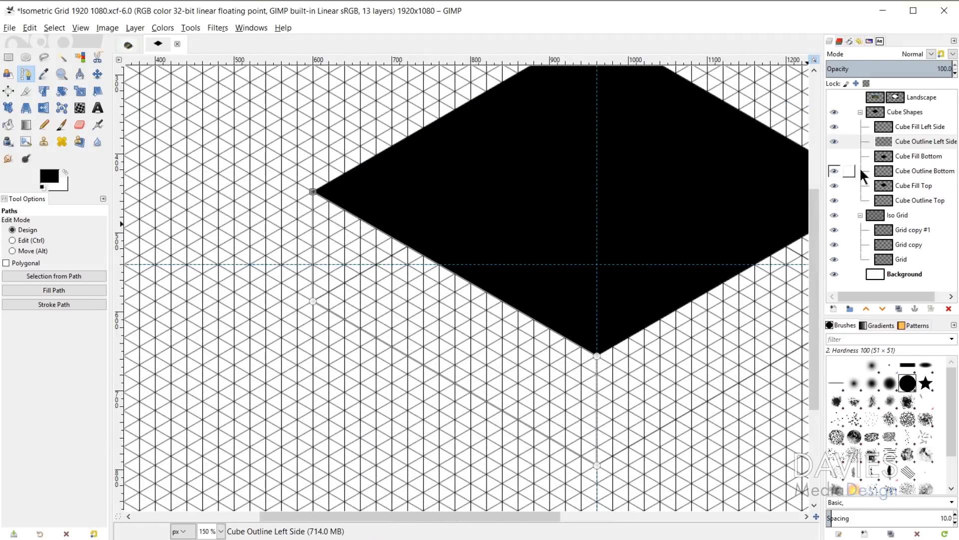
Stroke the left-side path on the Cube Outline Left Side layer with a 1 px antialiased solid color line
click(892, 141)
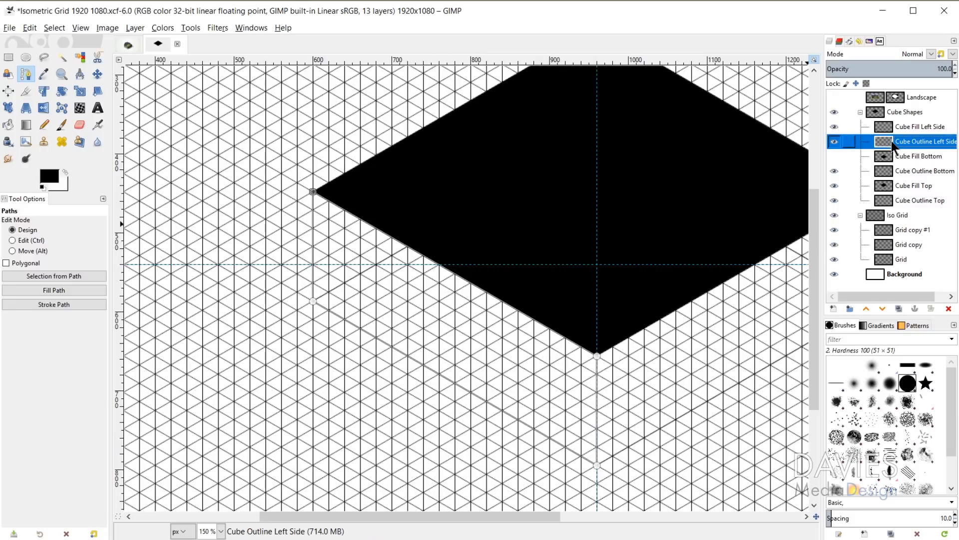
click(50, 302)
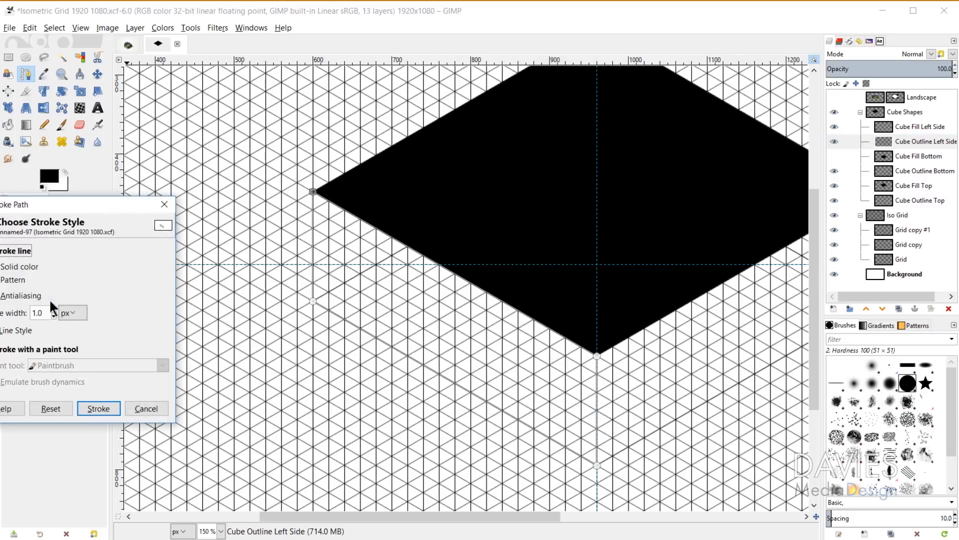
drag(59, 208, 243, 153)
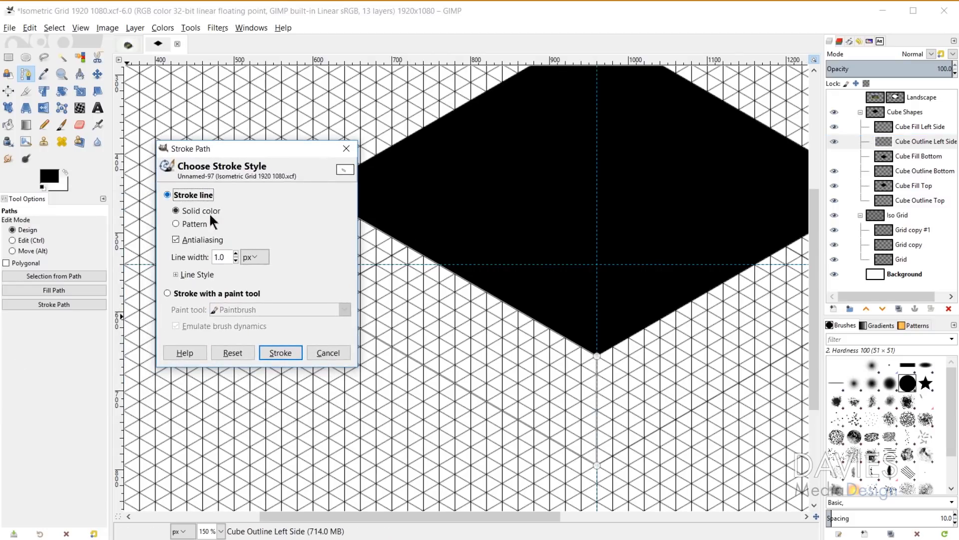
click(281, 352)
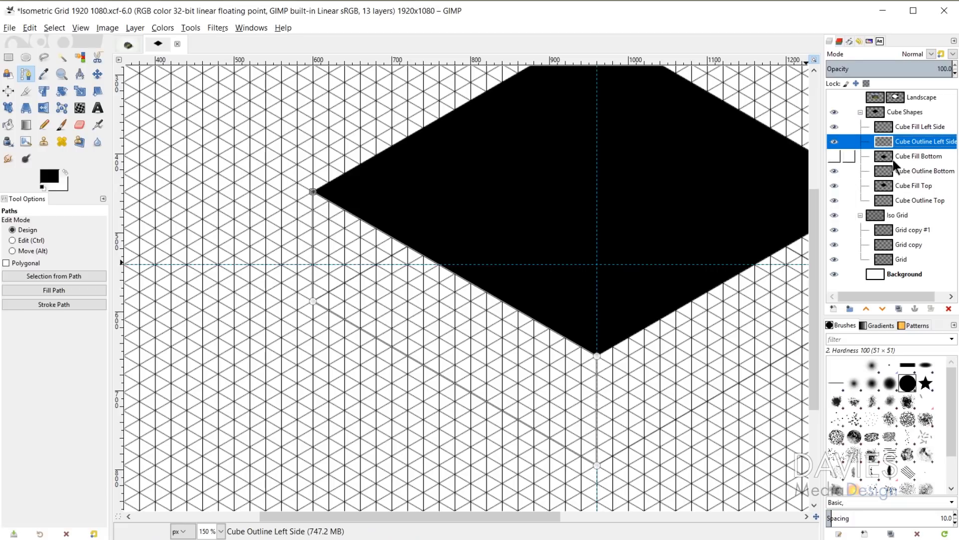
Fill the left-side path with solid black on the Cube Fill Left Side layer
click(891, 131)
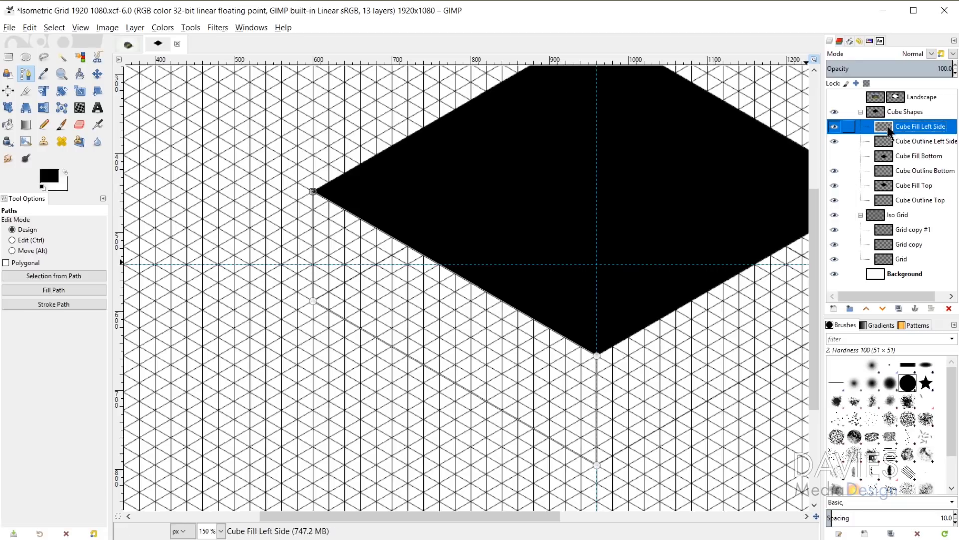
click(82, 289)
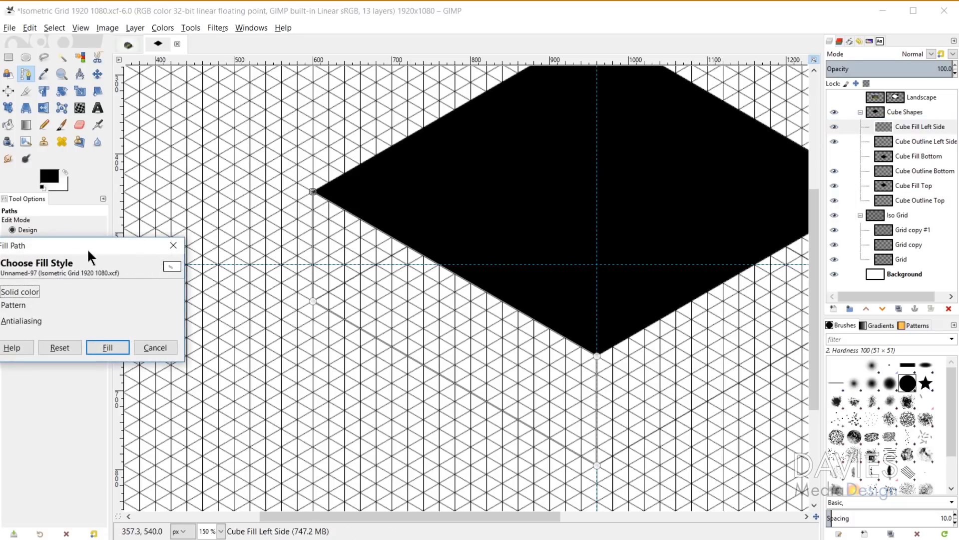
drag(88, 252, 217, 157)
click(236, 262)
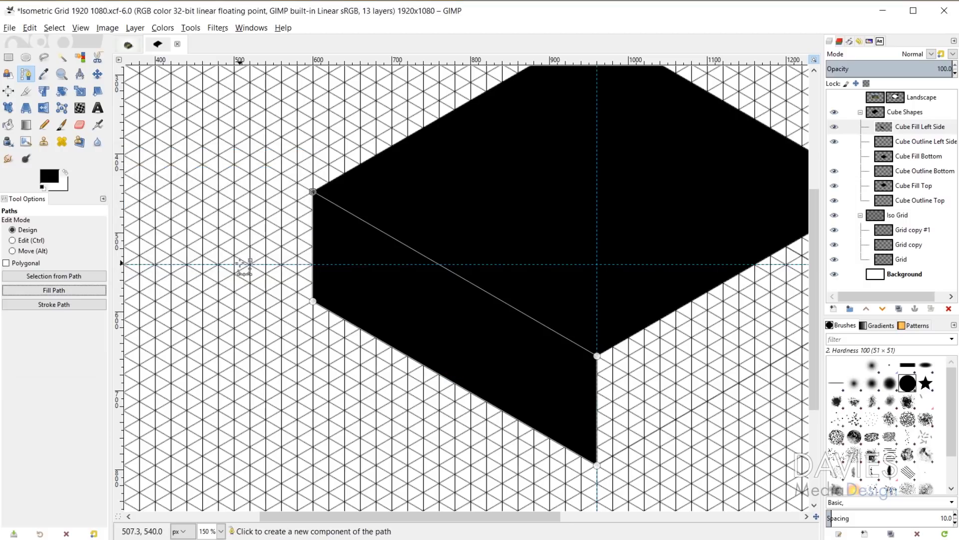
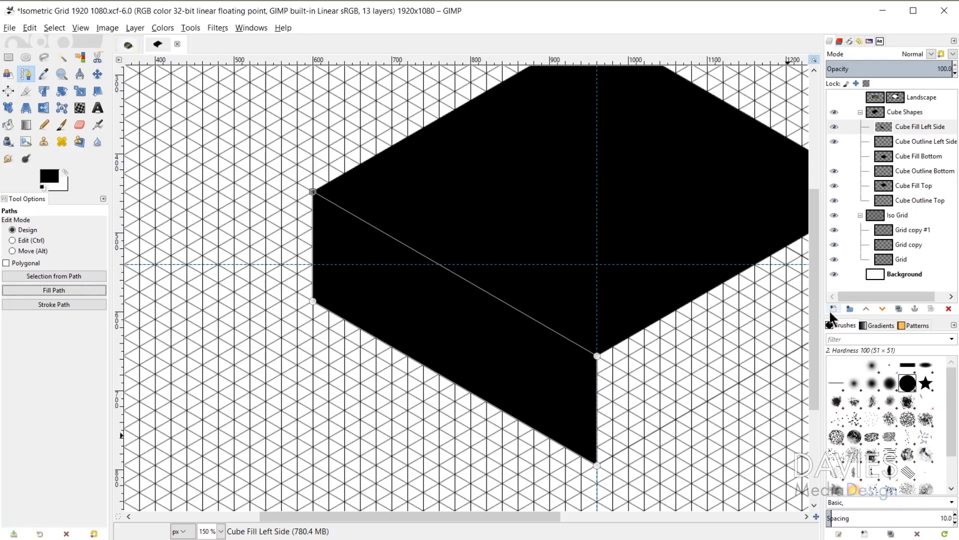
Add two new transparent layers named Cube Fill Right Side and Cube Outline Right Side above Cube Fill Left Side
click(832, 309)
click(790, 235)
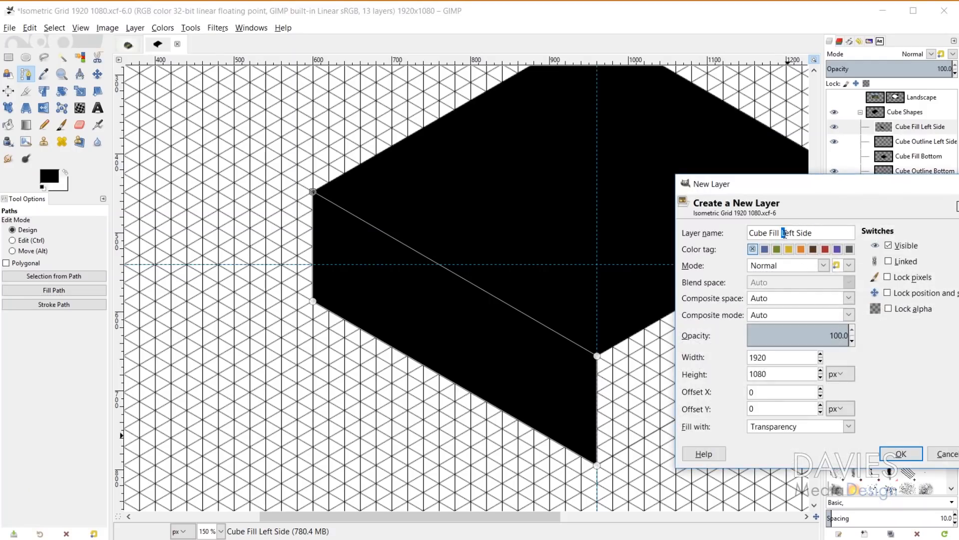
text(Right)
key(Return)
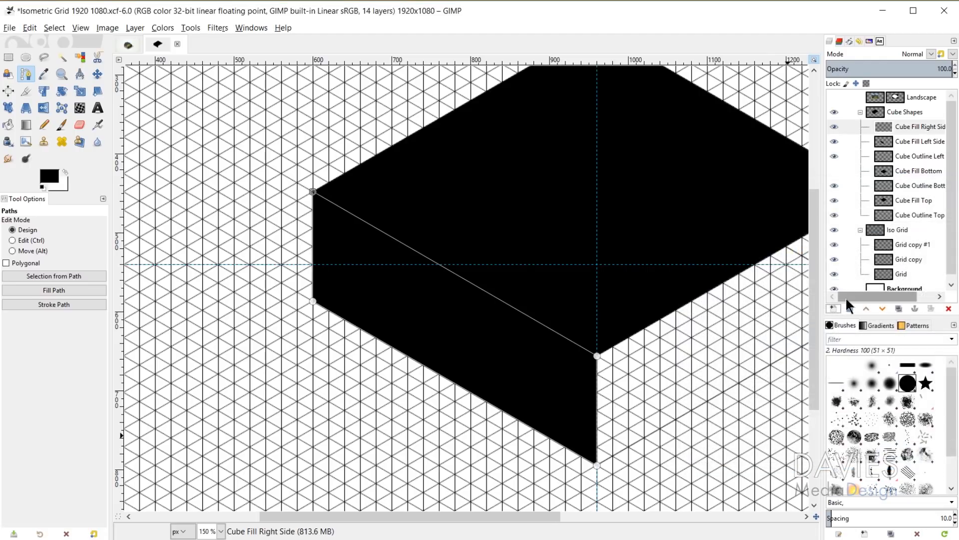
click(832, 309)
click(779, 234)
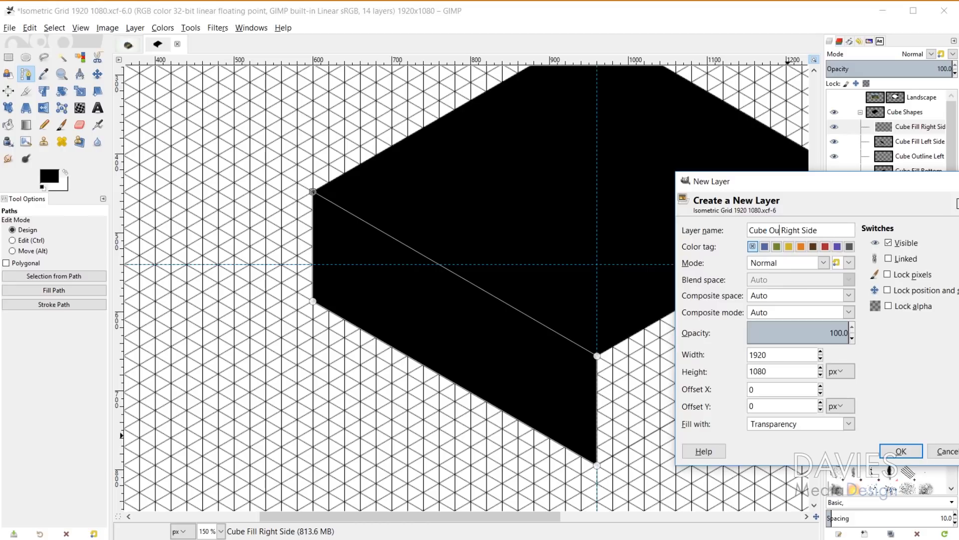
key(Return)
Clear the left-side path from the canvas, ready the Paths tool, and hide the Cube Fill Top and Cube Fill Left Side layers
drag(527, 516, 609, 514)
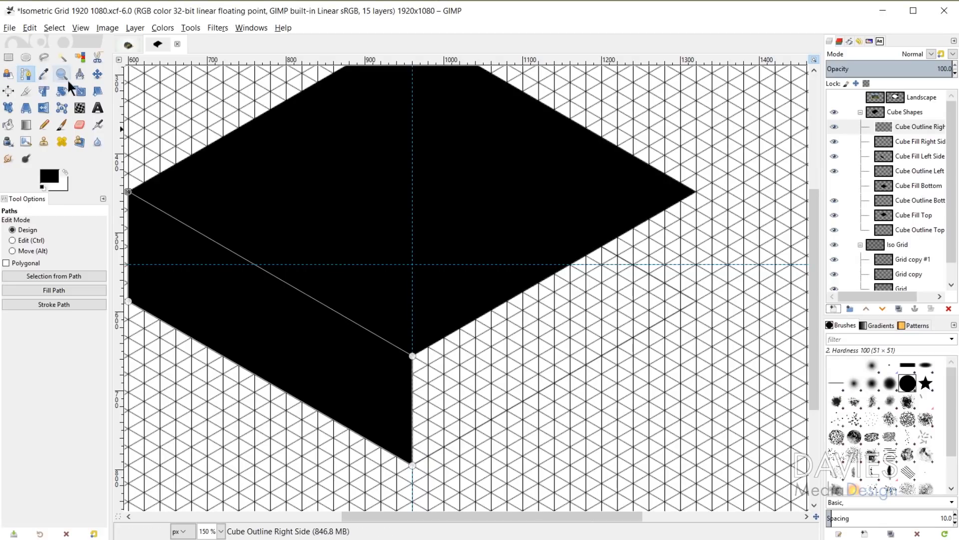
click(94, 74)
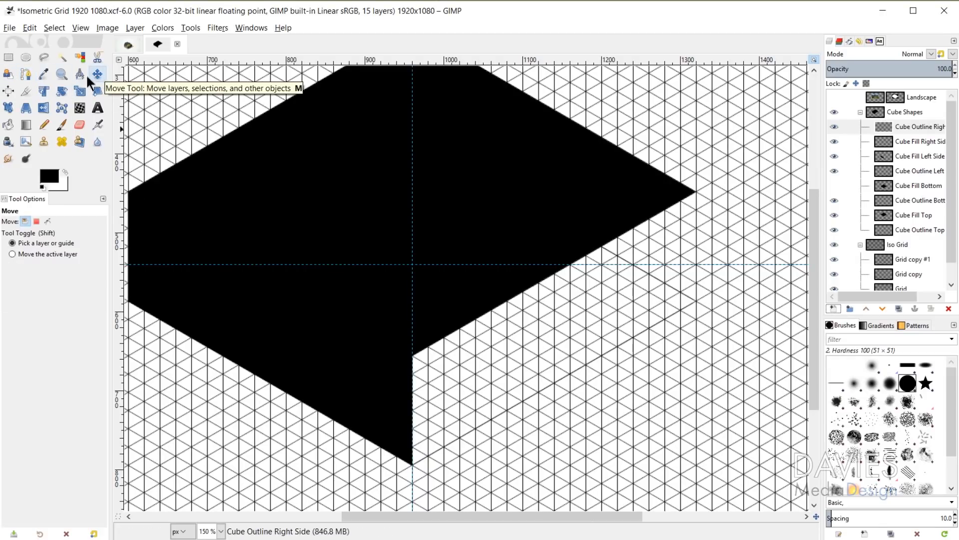
click(28, 74)
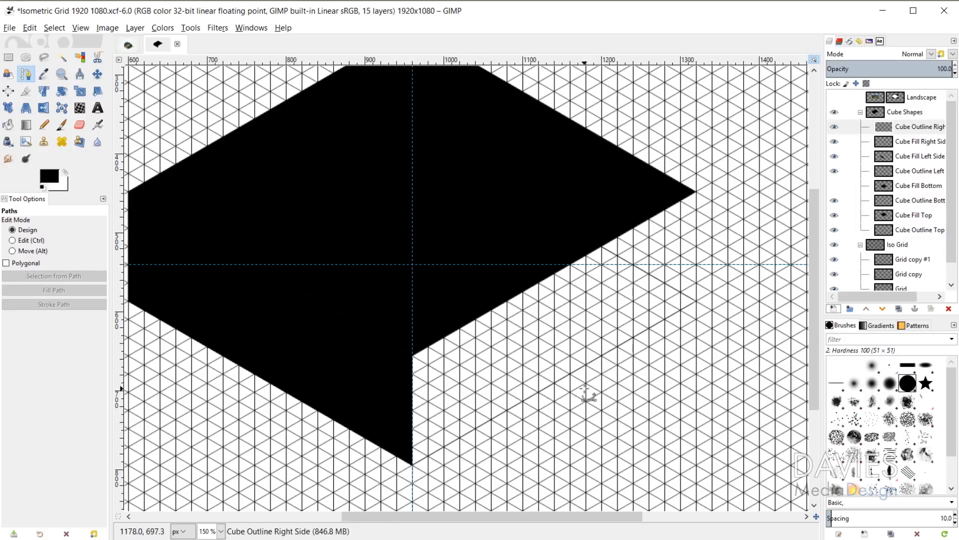
scroll(586, 392, up, 1)
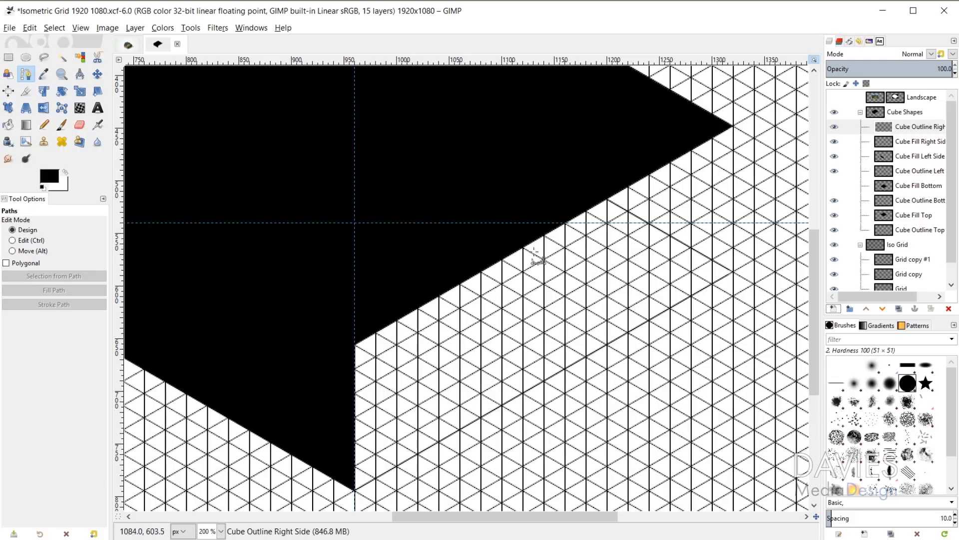
click(834, 215)
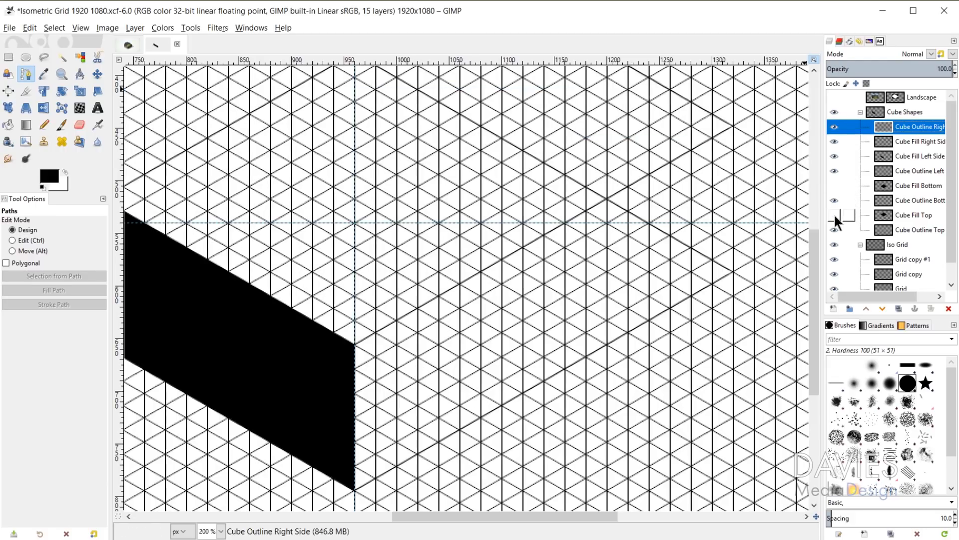
click(833, 156)
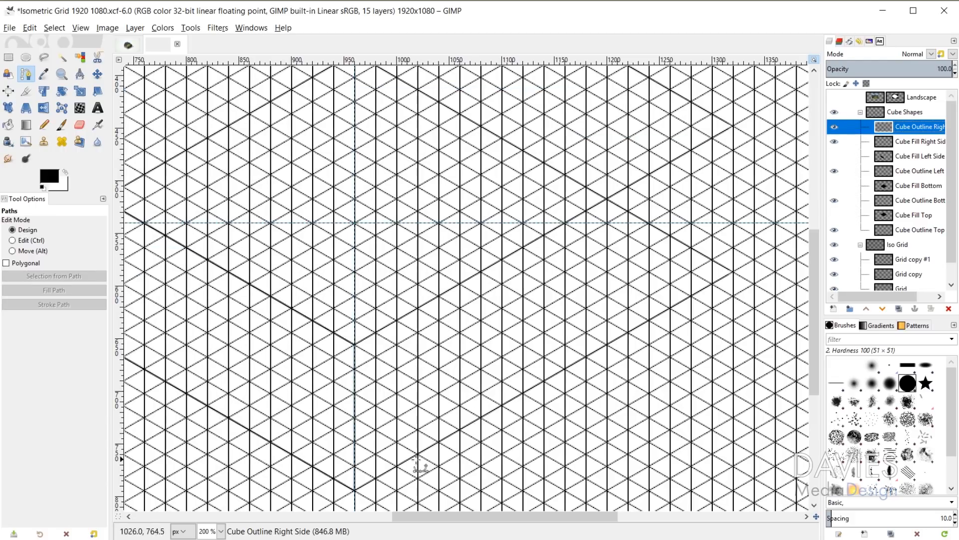
Draw a closed four-anchor path along the grid lines for the cube's right side, starting at the upper front corner at x 960
scroll(418, 459, up, 2)
scroll(365, 350, down, 1)
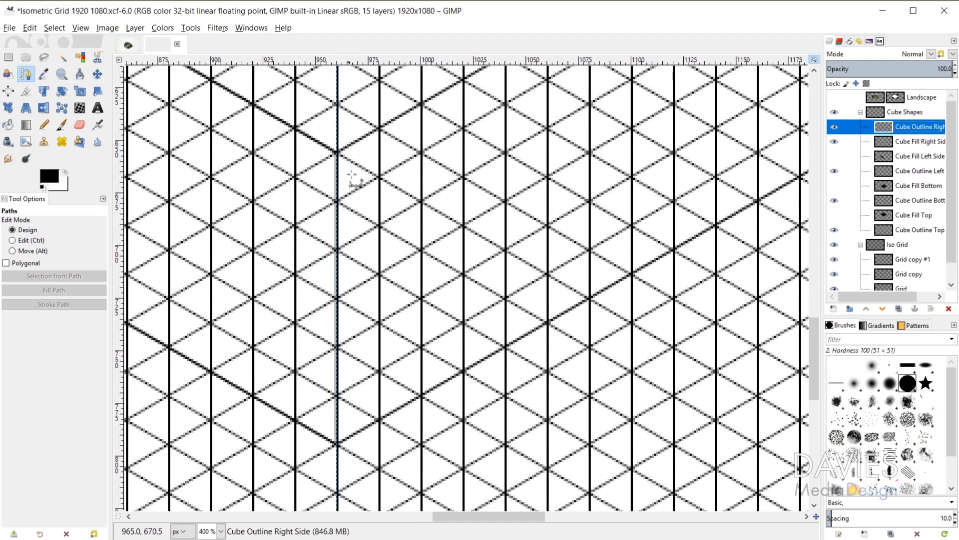
scroll(339, 153, up, 3)
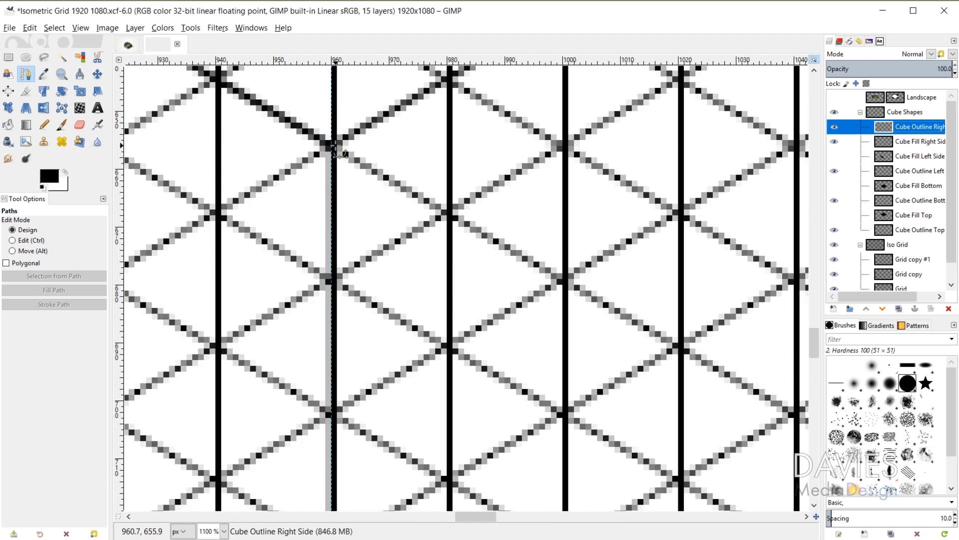
click(362, 389)
scroll(362, 386, down, 2)
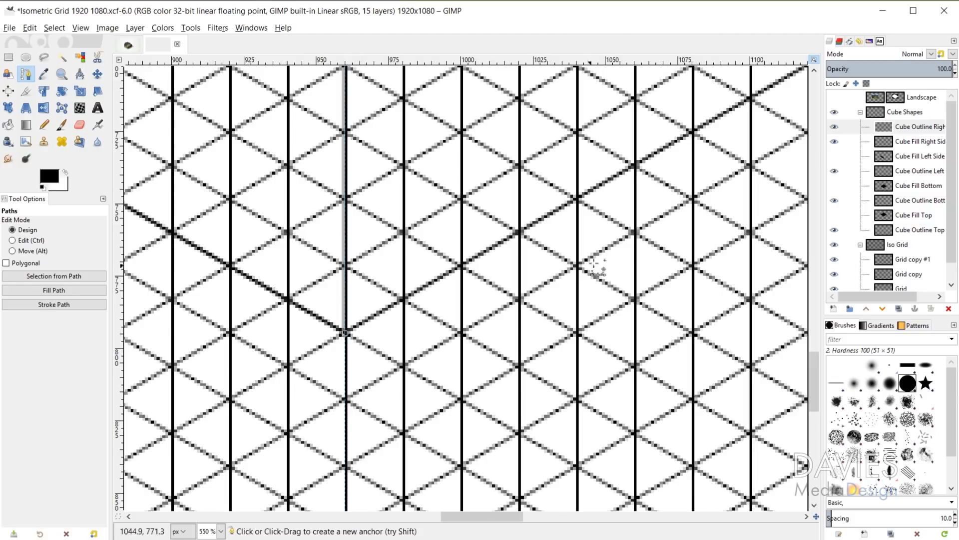
scroll(729, 204, down, 4)
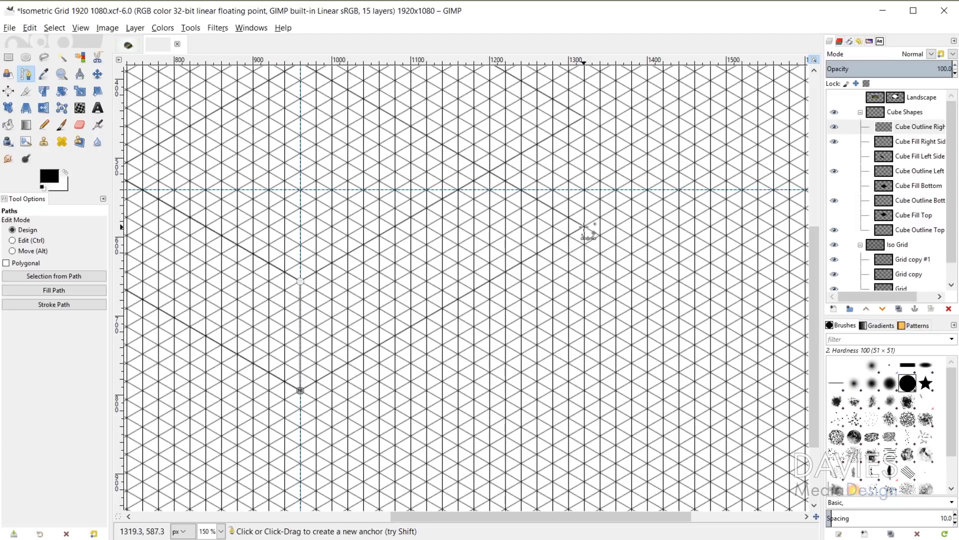
click(584, 227)
key(ctrl)
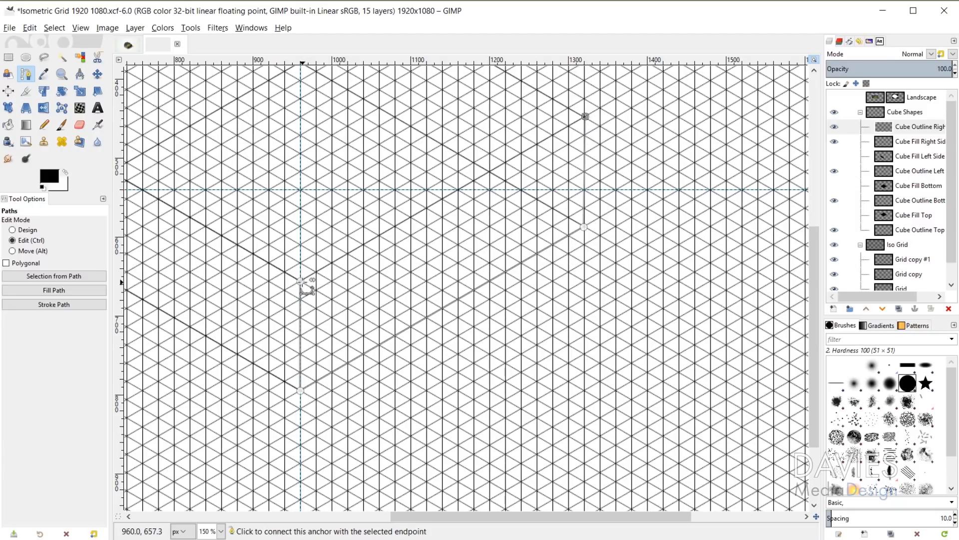
ctrl+click(300, 281)
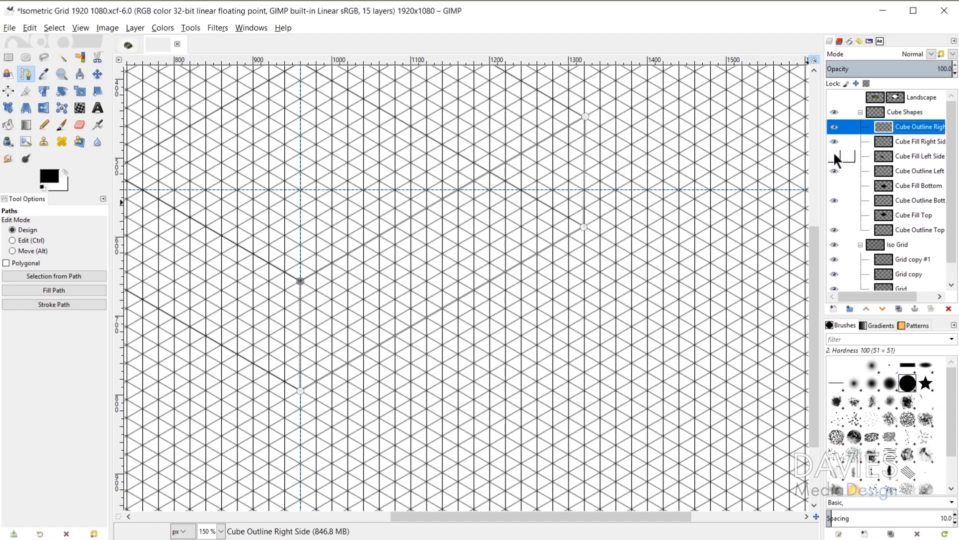
Show the Cube Fill Left Side, Cube Fill Bottom and Cube Fill Top layers
click(834, 156)
click(836, 187)
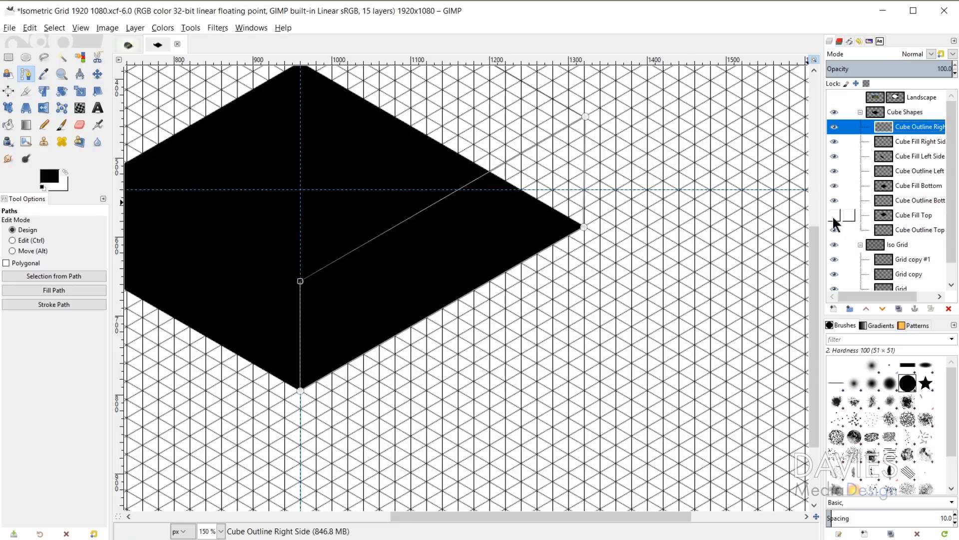
click(834, 216)
Lower the opacity of Cube Fill Left Side to about 52, Cube Fill Bottom to 49.8 and Cube Fill Top to 68
click(883, 158)
drag(900, 70, 892, 70)
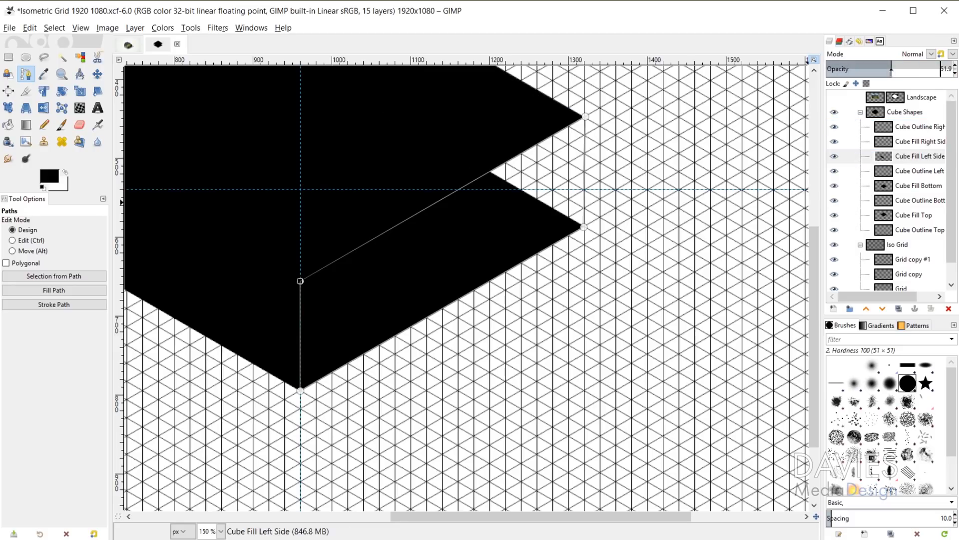
click(892, 185)
drag(905, 70, 889, 71)
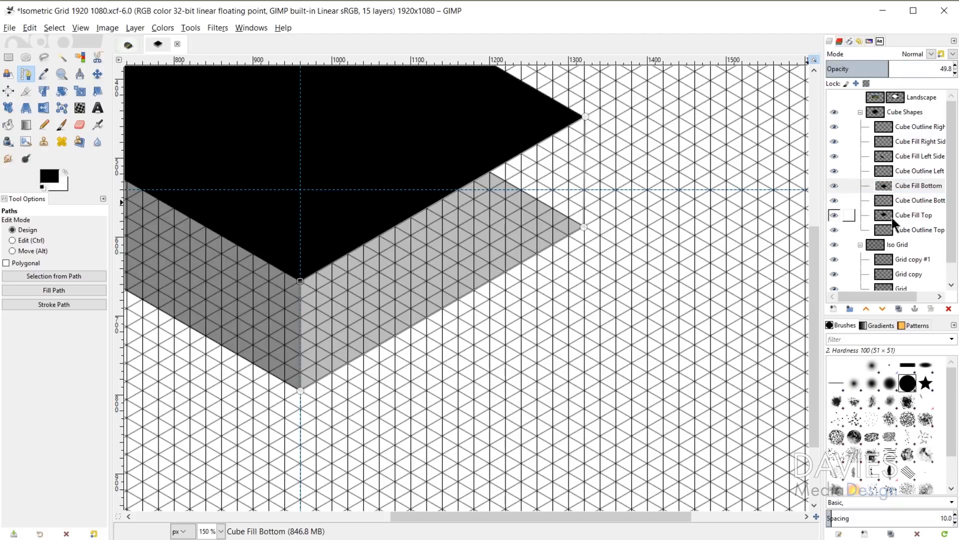
click(892, 217)
click(900, 68)
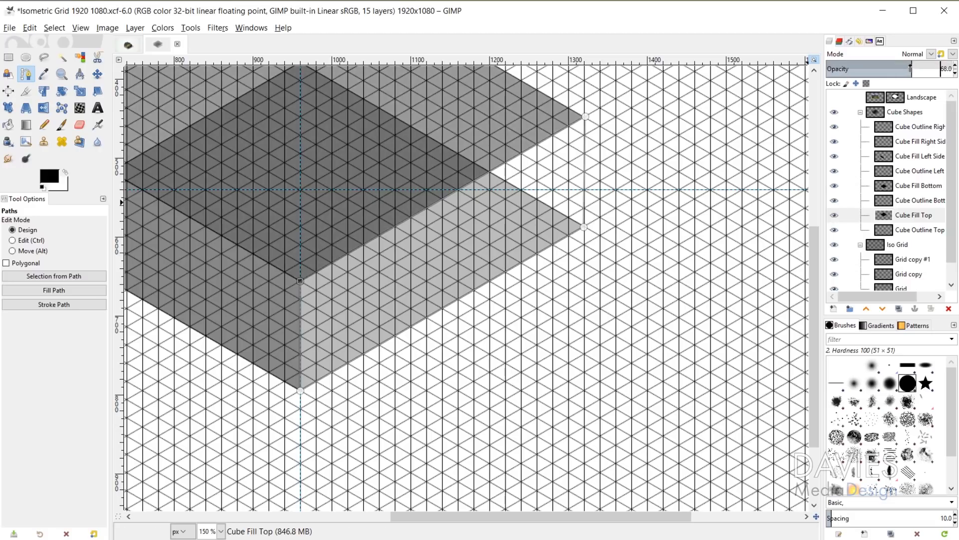
scroll(298, 283, up, 8)
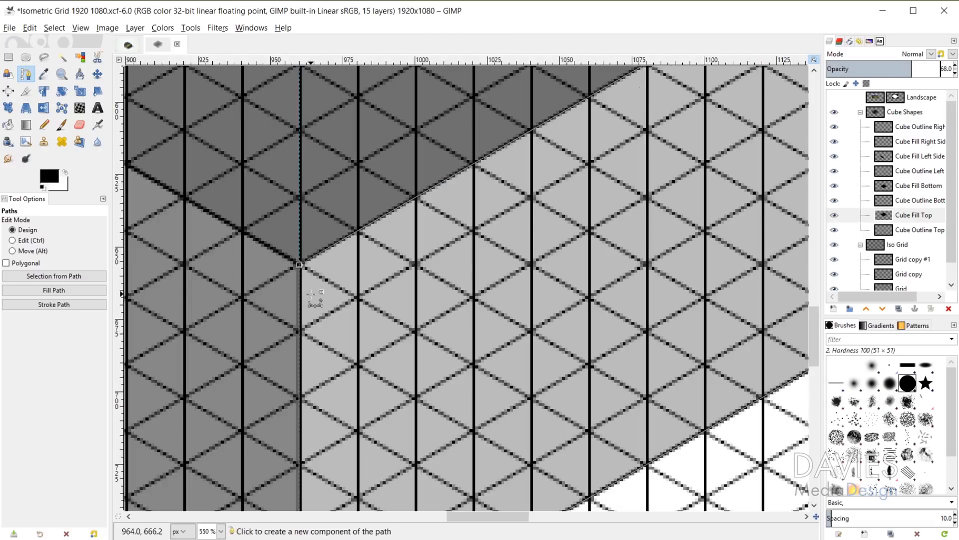
Align the right-side path's front upper anchor with the grid intersection at about 960, 656 px
scroll(241, 206, up, 2)
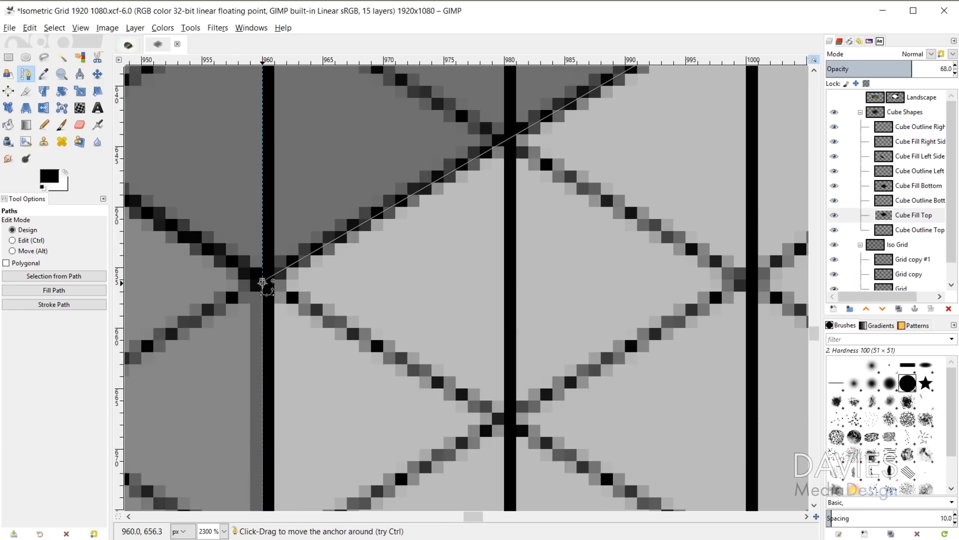
drag(262, 282, 262, 281)
scroll(295, 339, down, 10)
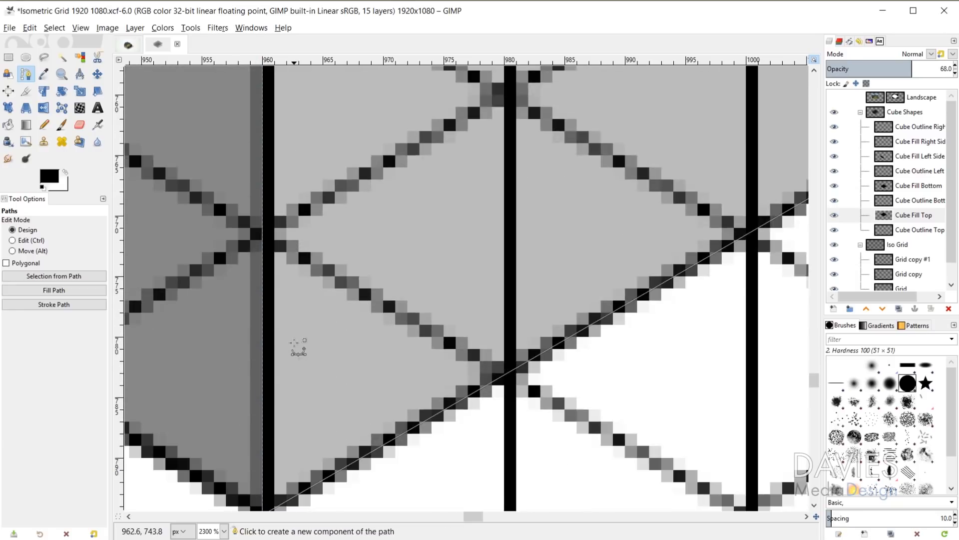
Align the path's outer lower anchor with the grid intersection at about 1320, 586 px on the cube's right corner
scroll(299, 345, down, 6)
scroll(299, 345, up, 2)
scroll(175, 475, up, 10)
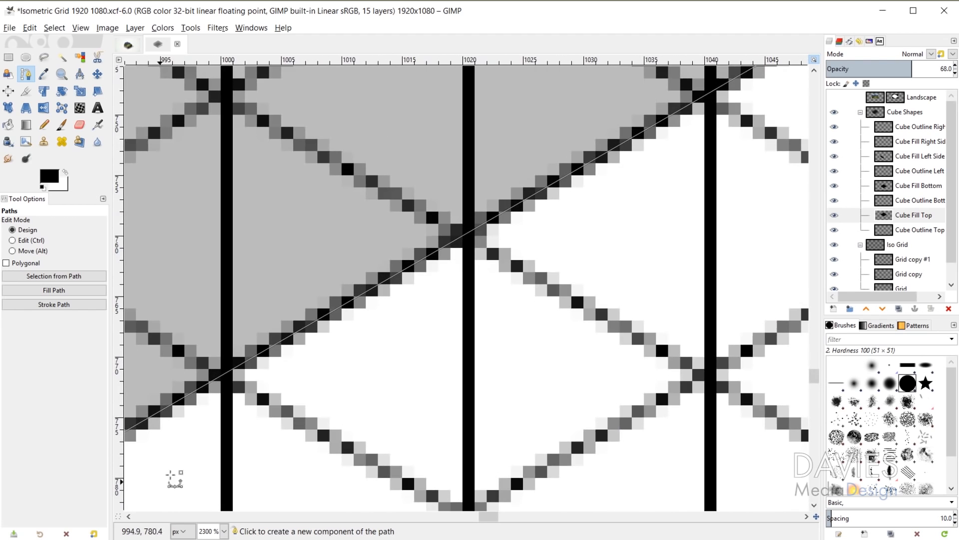
scroll(317, 407, right, 15)
scroll(570, 290, up, 6)
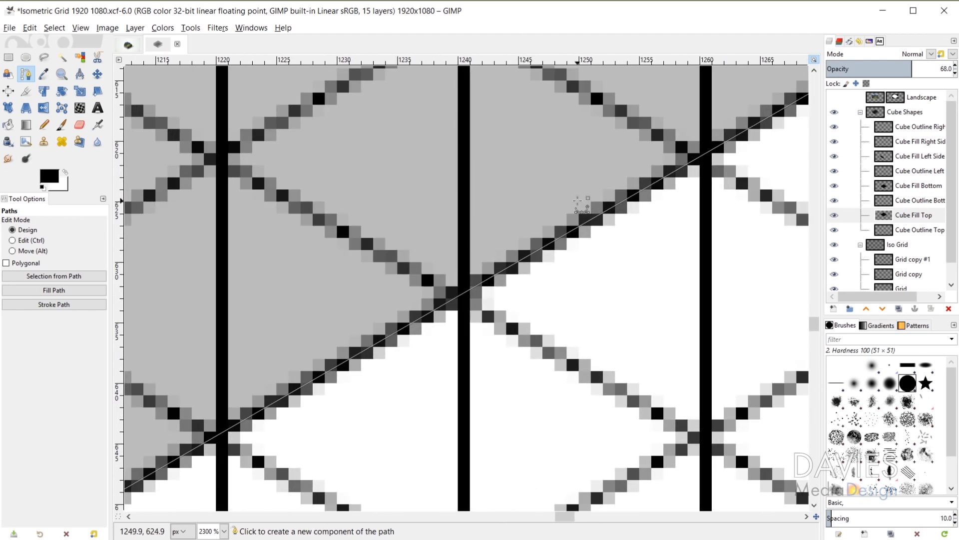
scroll(565, 254, down, 3)
scroll(565, 250, up, 6)
drag(564, 250, 580, 227)
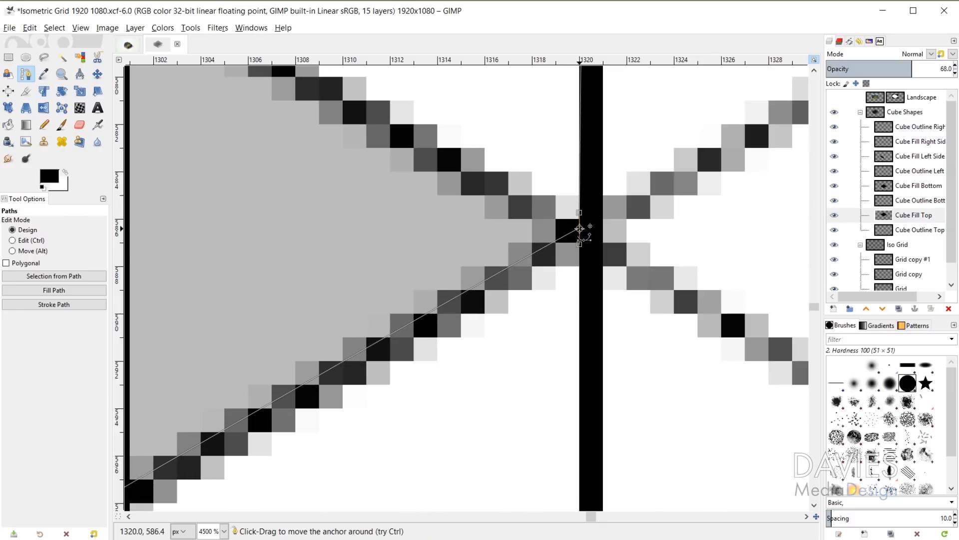
Align the path's outer upper anchor with the edge of the vertical grid line at the cube's upper right corner
scroll(482, 150, down, 6)
scroll(492, 200, up, 7)
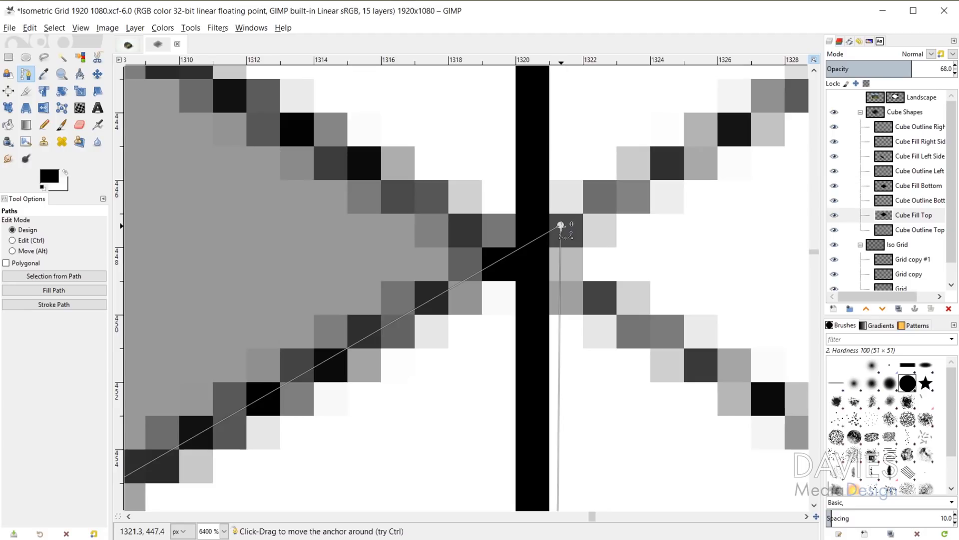
drag(560, 225, 549, 226)
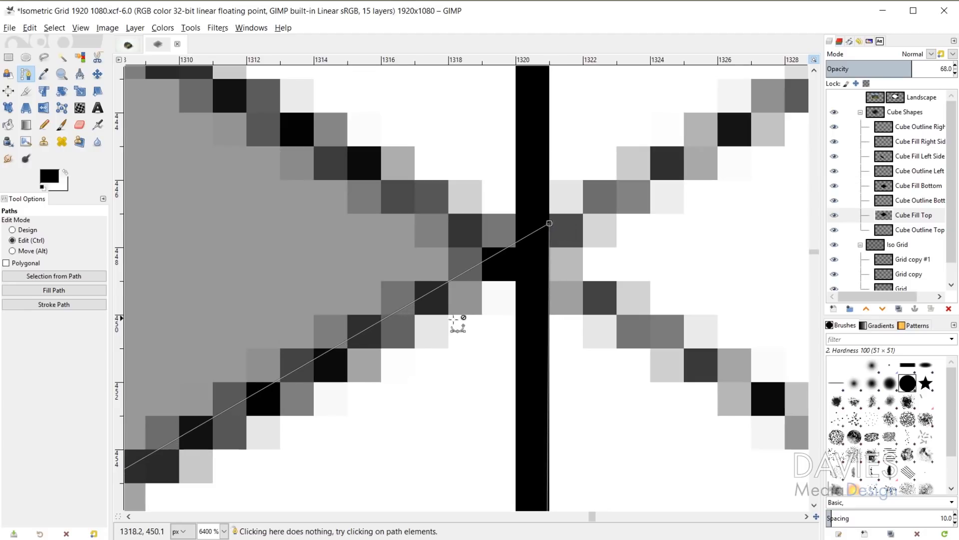
scroll(462, 415, down, 5)
scroll(462, 417, down, 5)
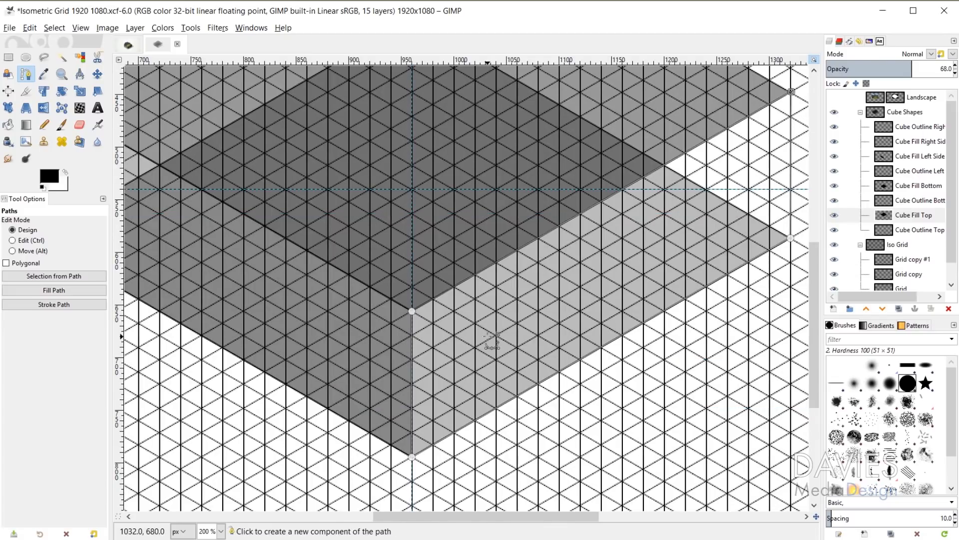
Stroke the path on the Cube Outline Right Side layer with a 1 px antialiased solid-color line
click(888, 125)
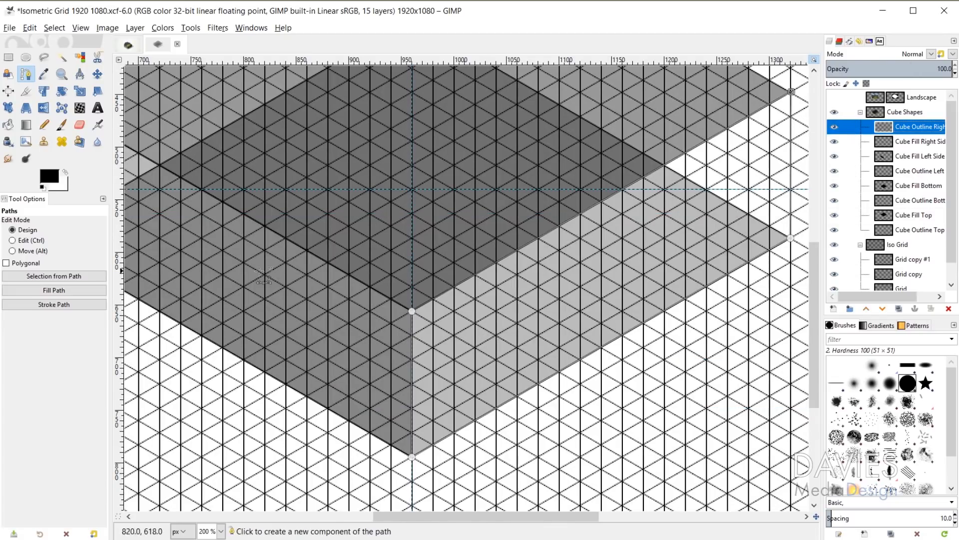
click(76, 300)
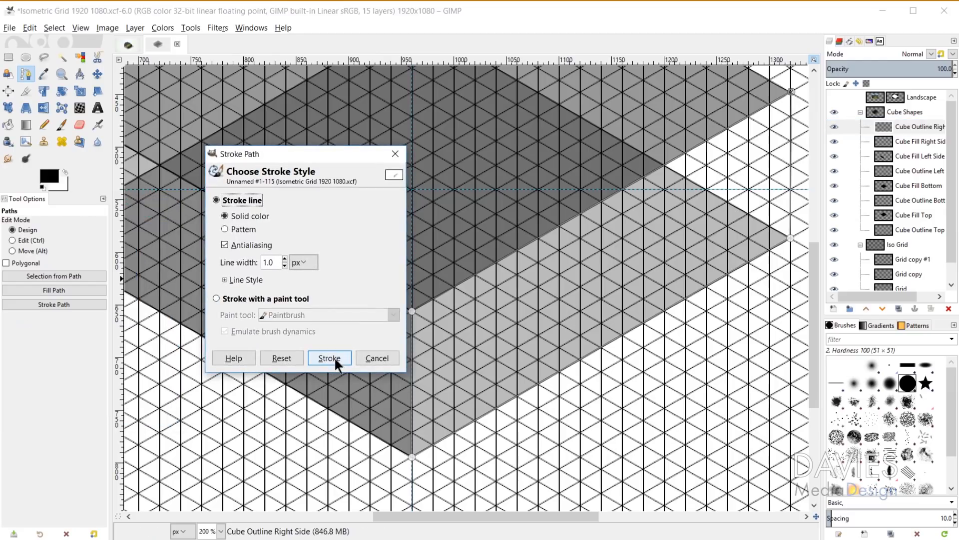
click(330, 358)
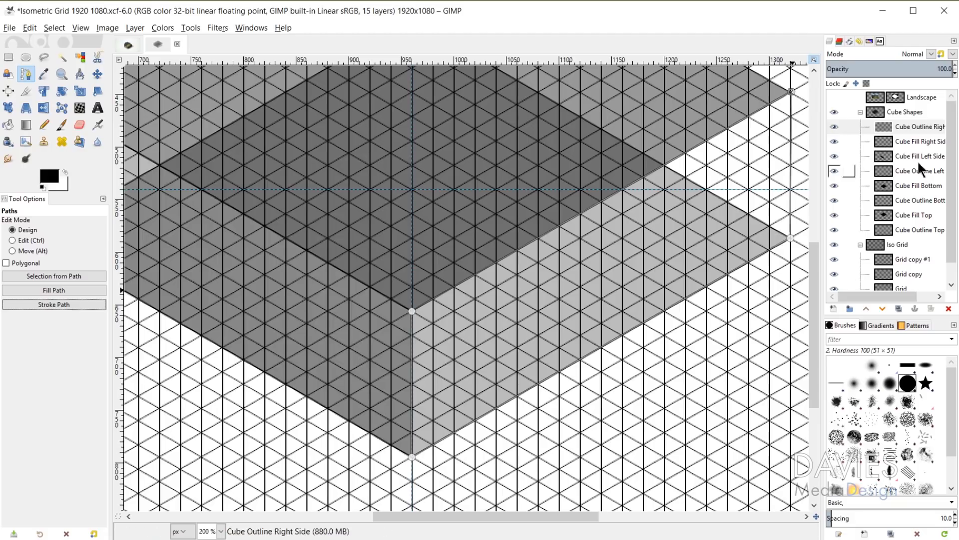
Fill the path with solid black on the Cube Fill Right Side layer
click(887, 139)
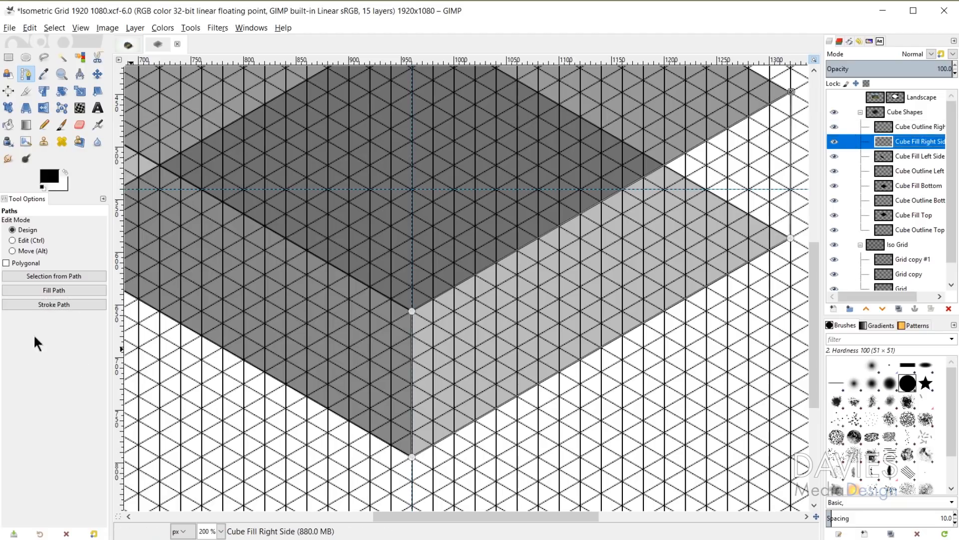
click(48, 293)
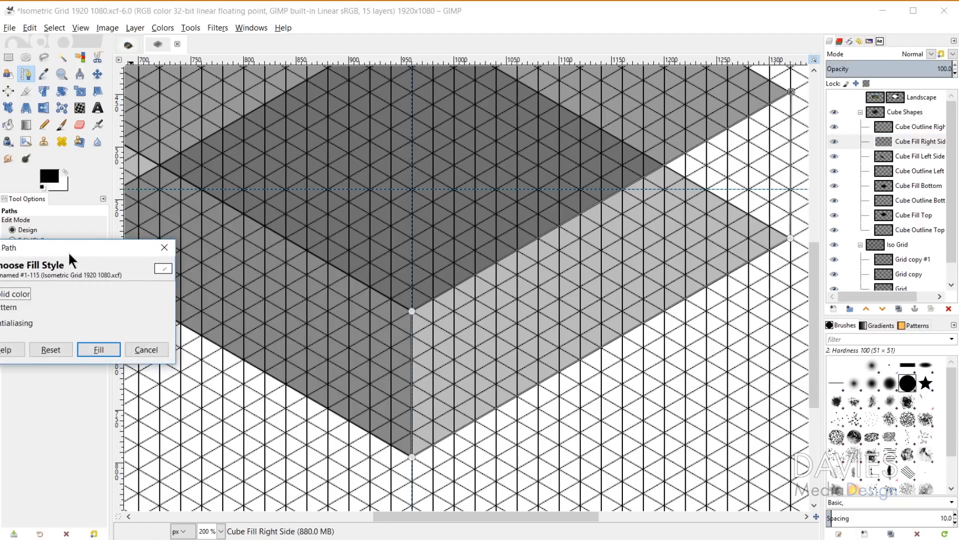
drag(68, 251, 210, 205)
click(247, 305)
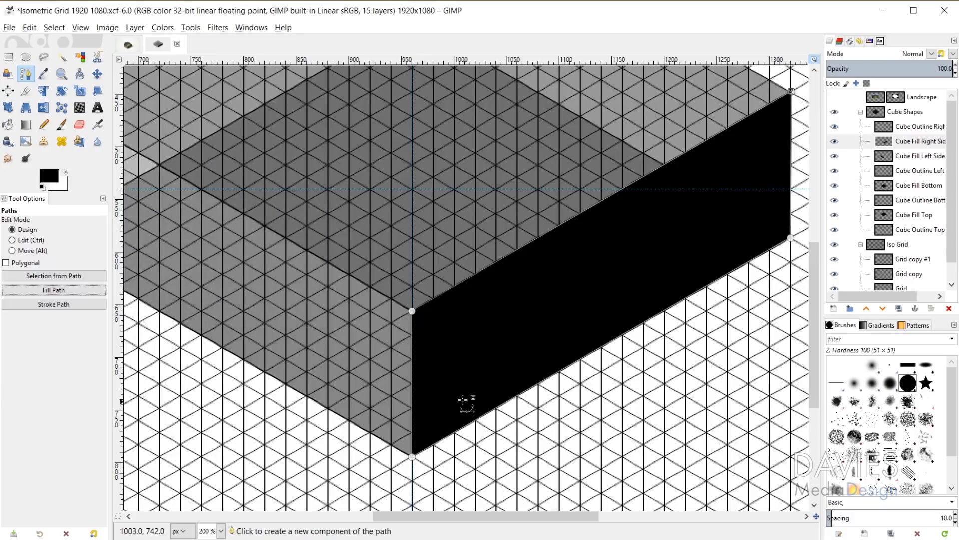
Set the opacity of the Cube Fill Left Side, Bottom and Top layers to 100 and show the Landscape layer
scroll(571, 338, down, 1)
scroll(572, 339, down, 1)
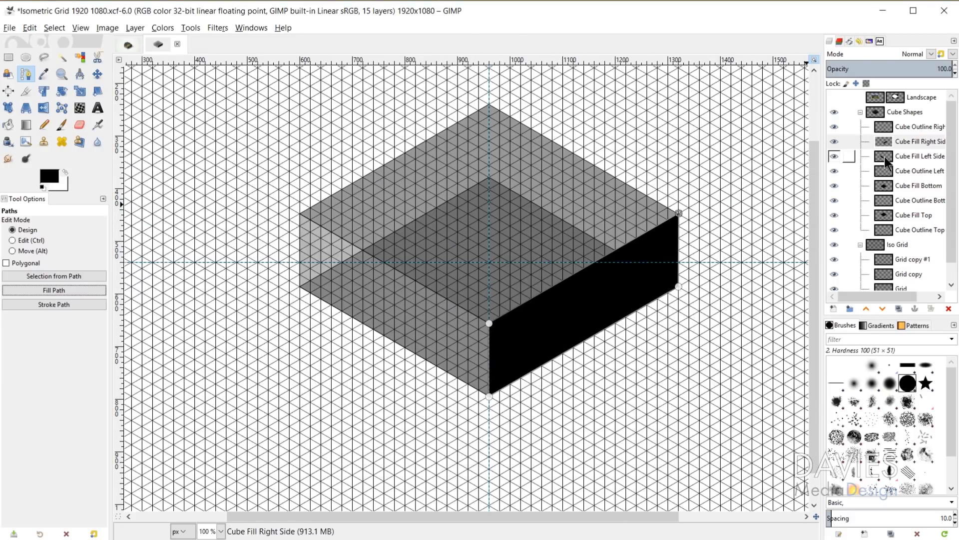
click(919, 156)
click(900, 68)
drag(899, 66, 952, 68)
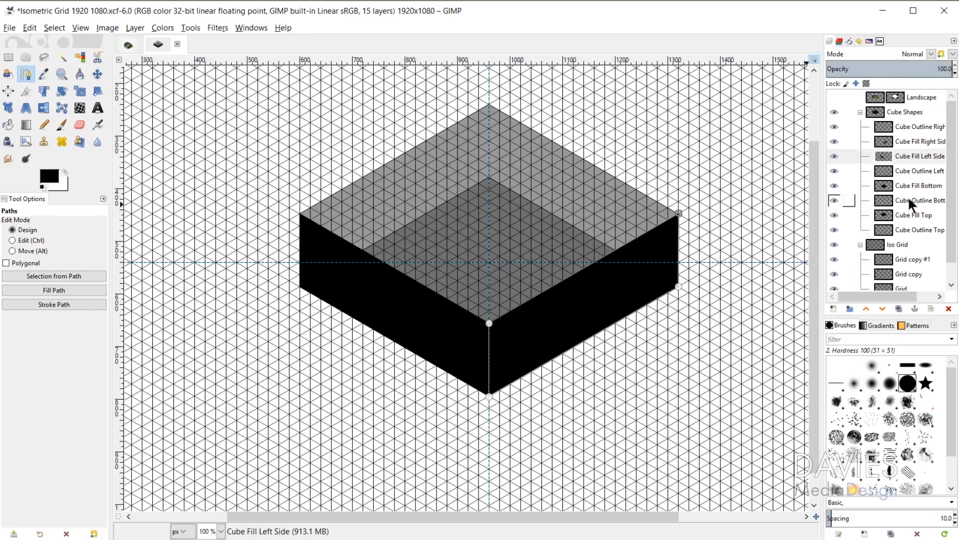
click(900, 186)
click(897, 69)
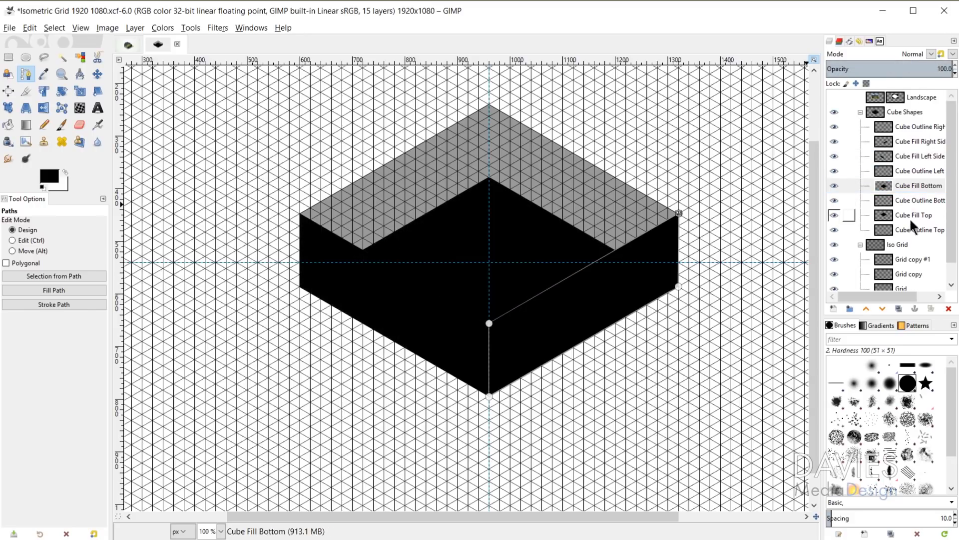
click(884, 215)
drag(900, 68, 952, 68)
scroll(679, 269, down, 2)
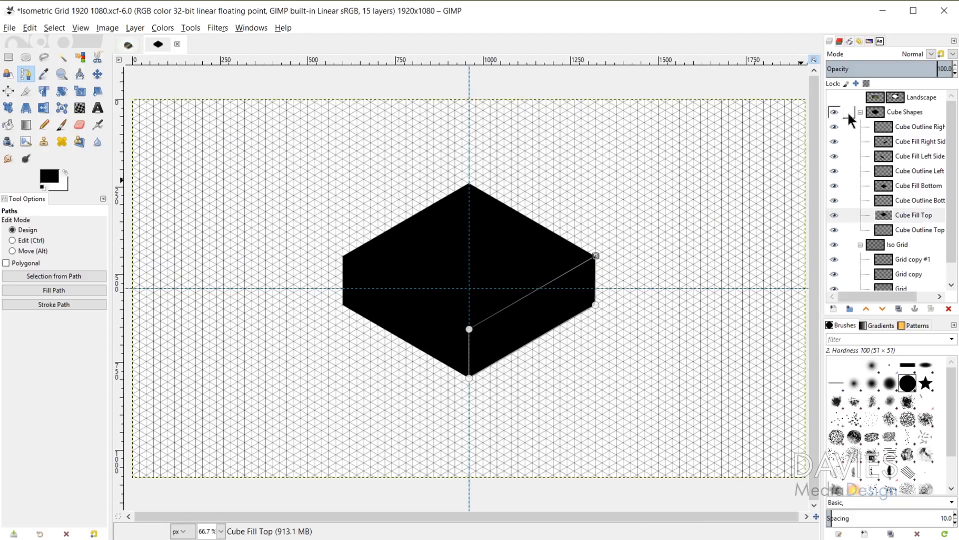
click(834, 97)
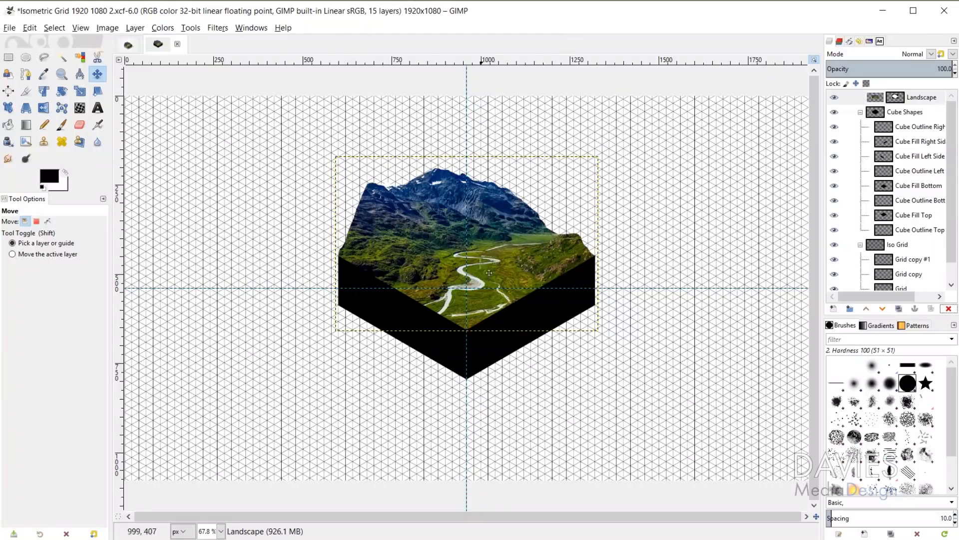
Switch to File Explorer, search Downloads for "ground" and bring the ground-2696607_640 image into the composition as a layer
click(421, 538)
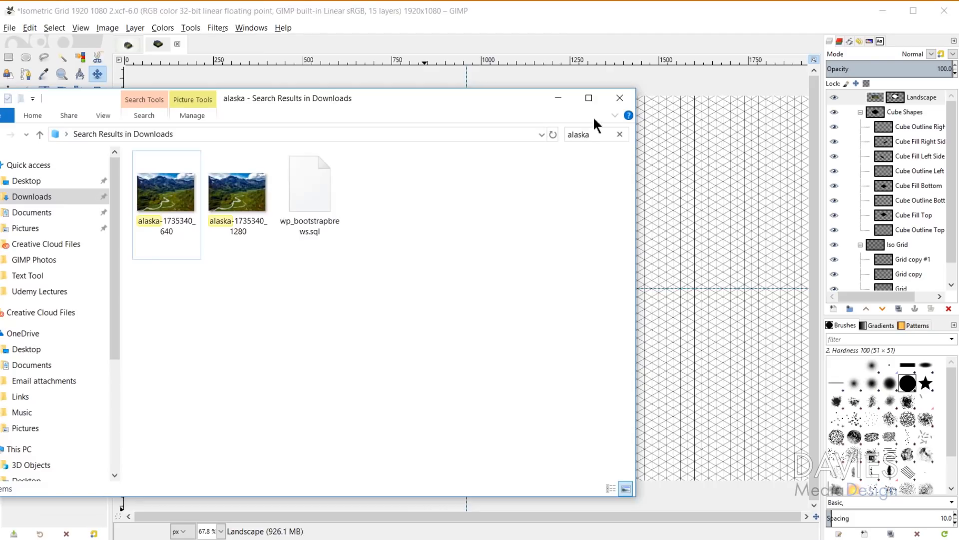
click(579, 139)
text(groun)
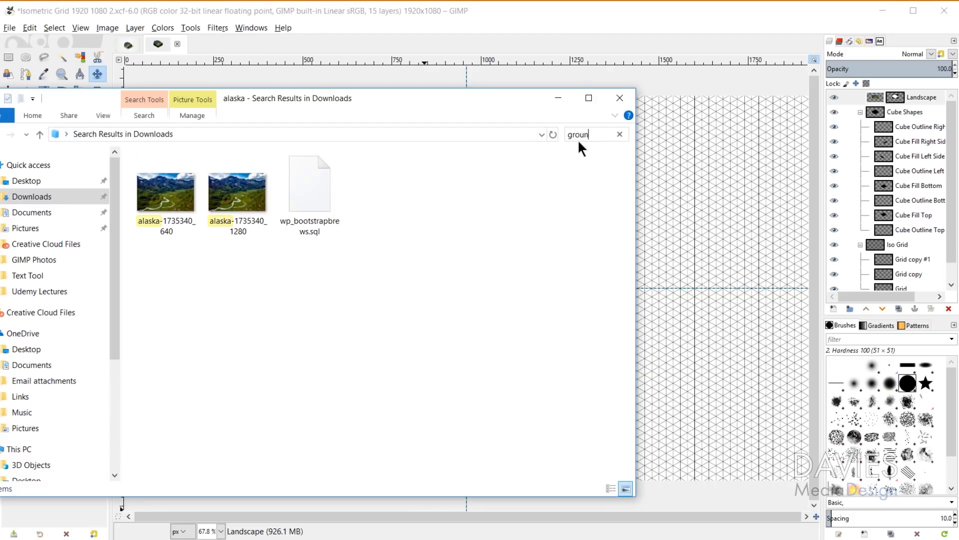
text(d)
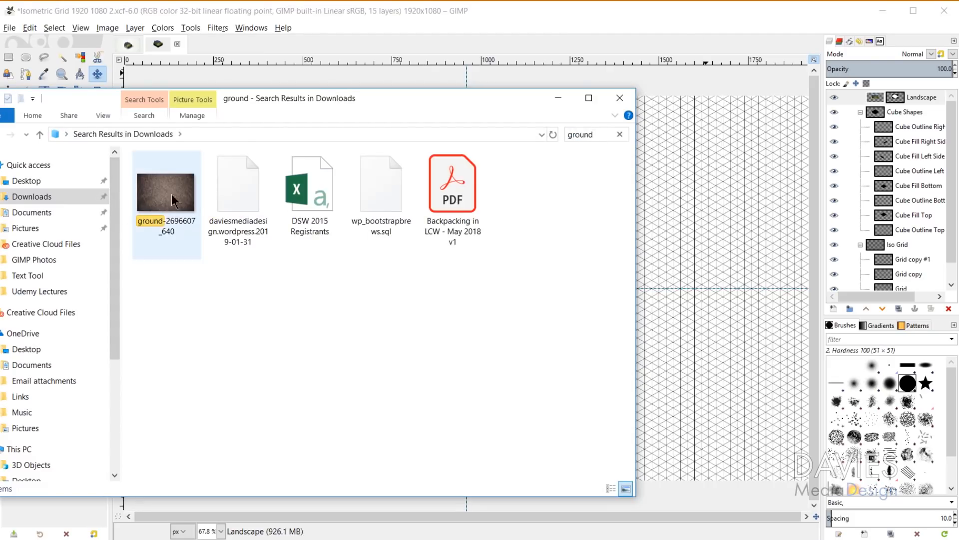
drag(172, 201, 697, 202)
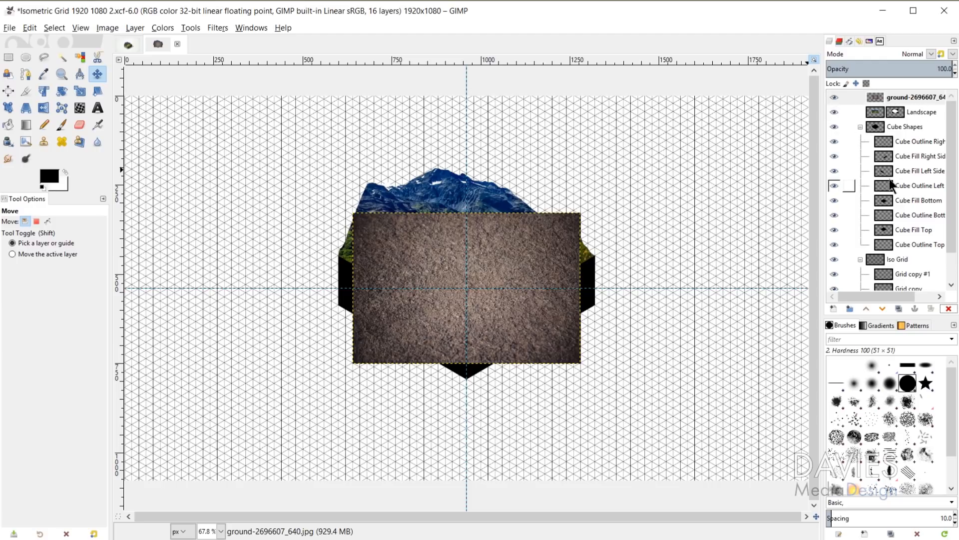
Move the ground image layer over the cube's left side and duplicate the layer
mouse_move(882, 105)
mouse_down()
mouse_move(889, 163)
mouse_move(883, 97)
mouse_up()
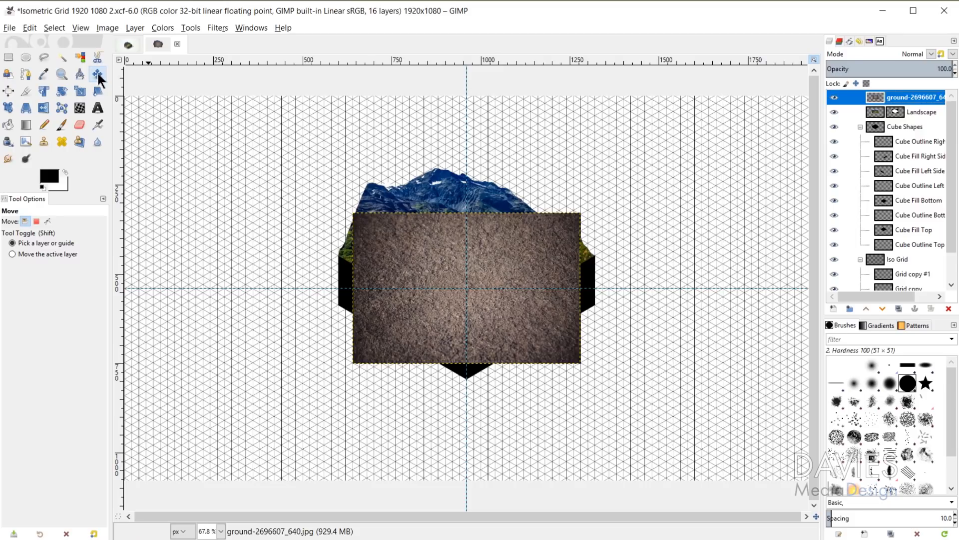
drag(551, 258, 479, 276)
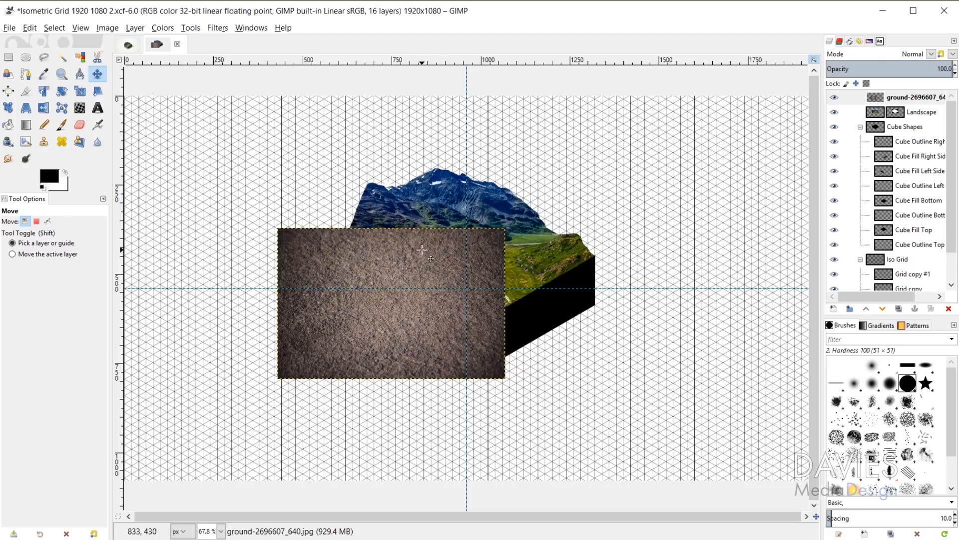
click(873, 96)
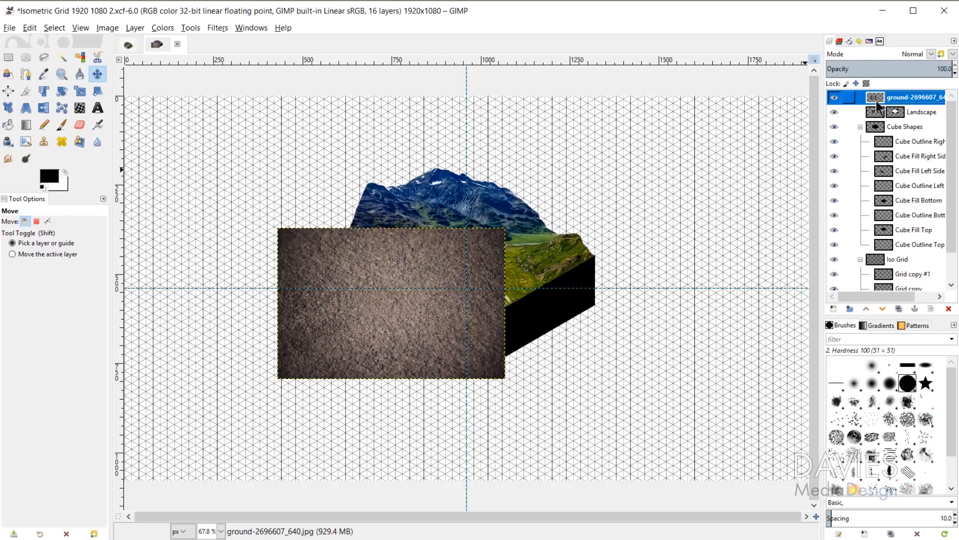
click(899, 308)
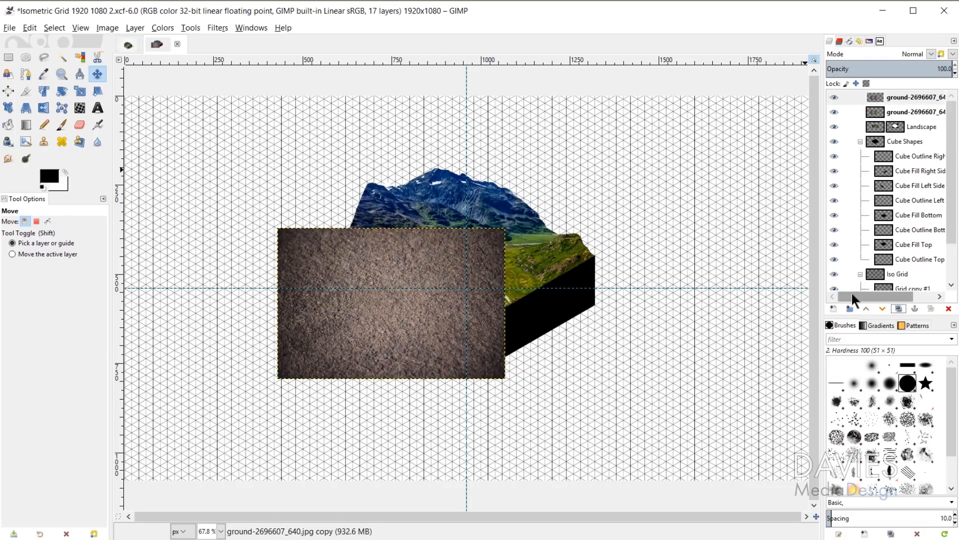
Move one of the two ground images clear of the cube, to the canvas's lower right area, and check which layer it is
drag(383, 263, 657, 360)
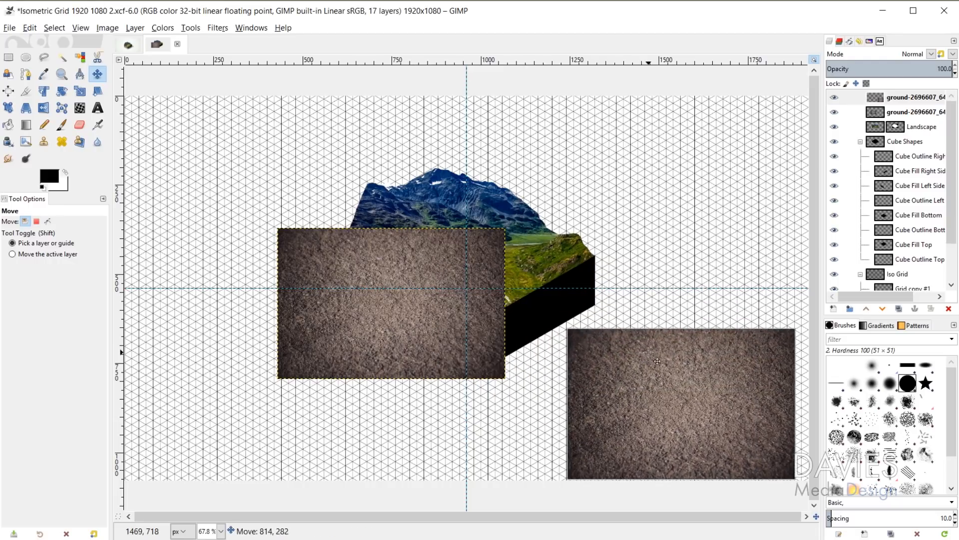
click(834, 97)
click(833, 97)
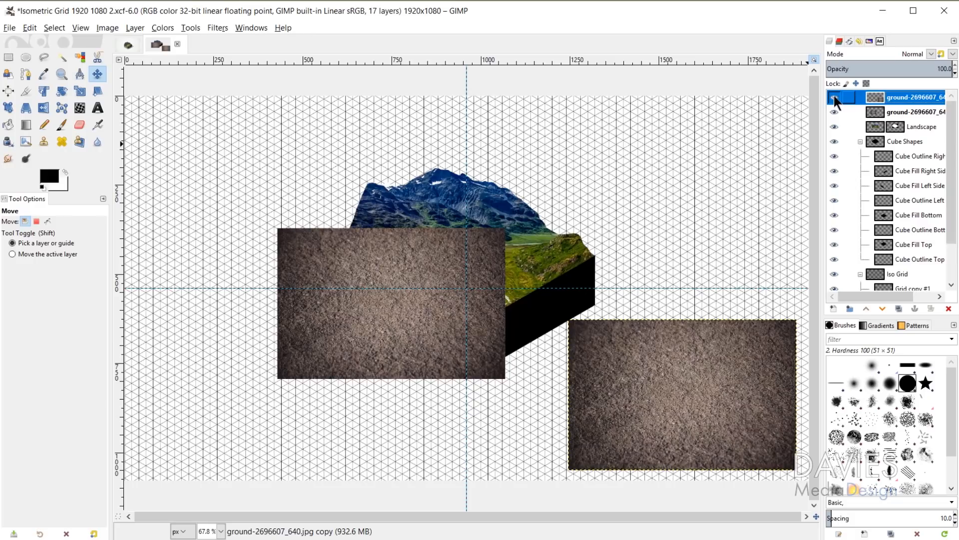
Rename the ground copy layer as Dirt Right and the original ground layer as Dirt Left
double_click(916, 97)
text(Dirt Right)
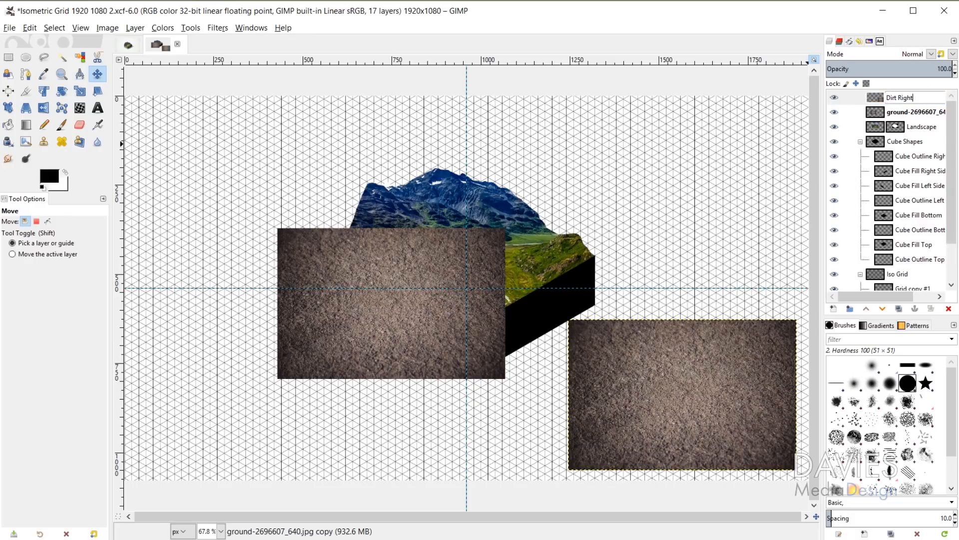
key(Return)
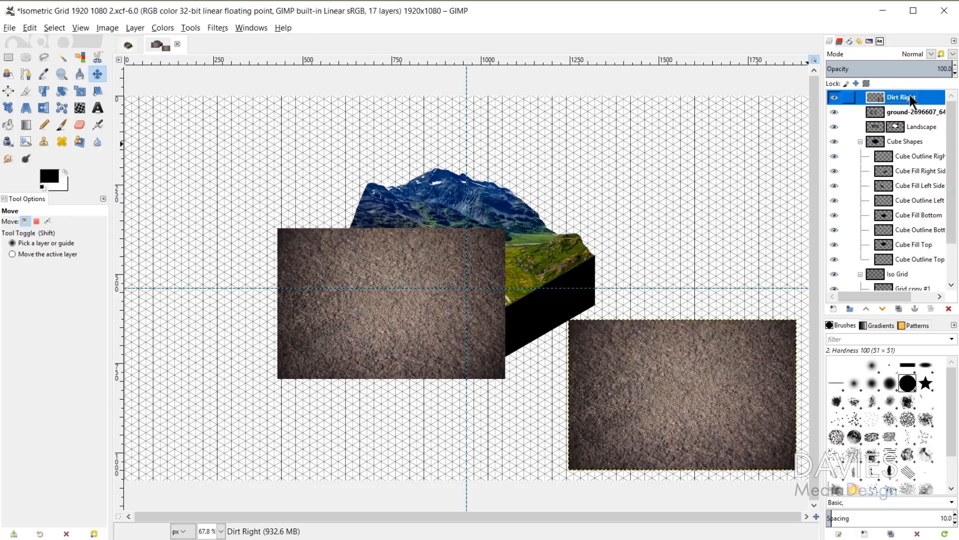
double_click(916, 107)
text(Dirt Left)
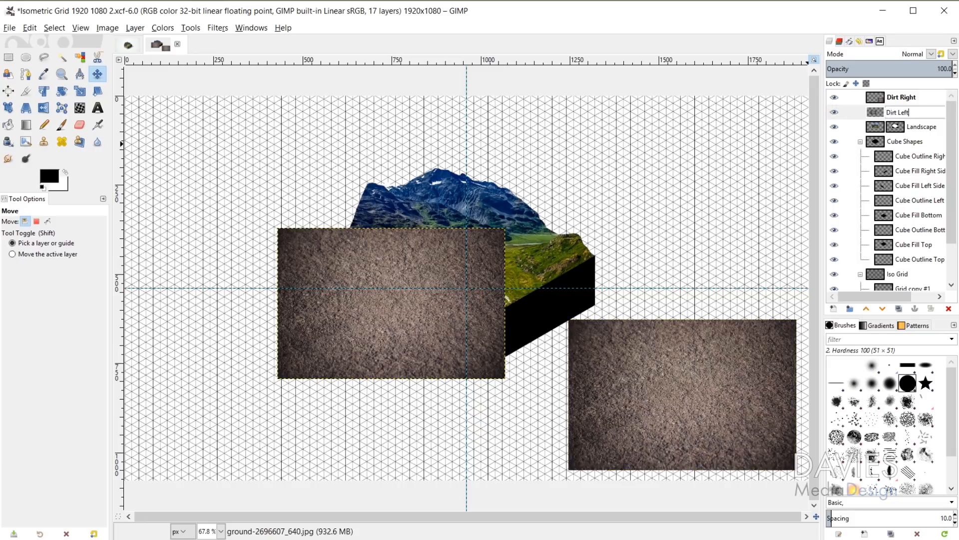
key(Return)
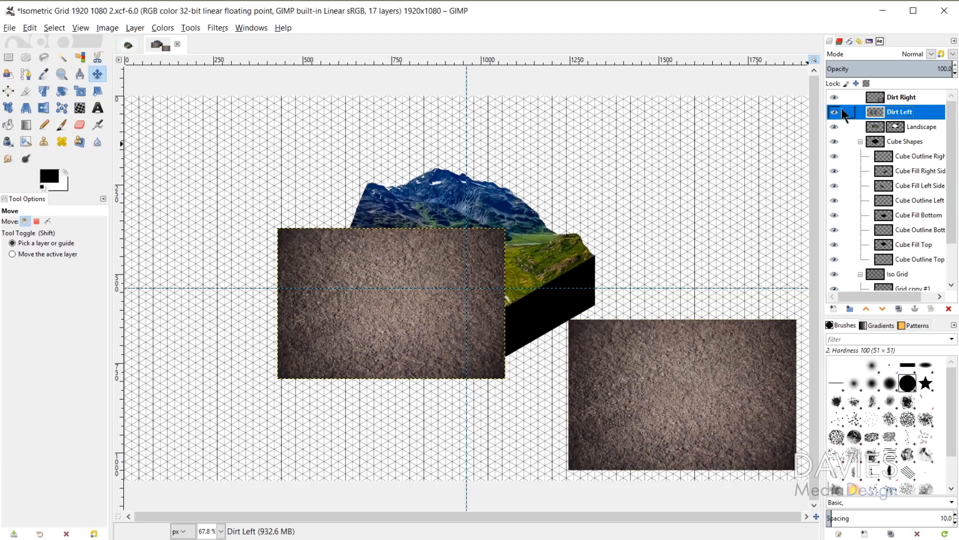
Hide the Dirt Right layer and start a Perspective transform on Dirt Left, slanting its four corners roughly around the cube's left face
click(834, 97)
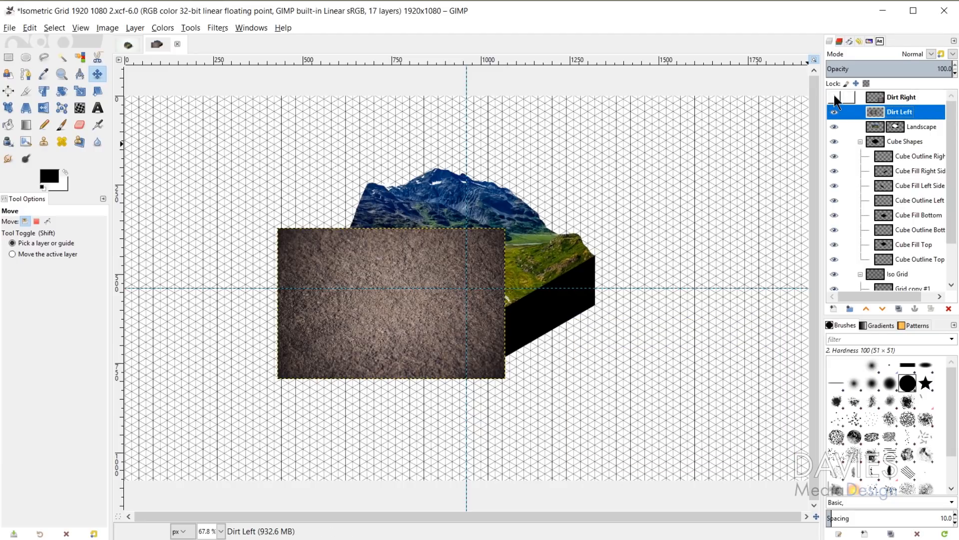
click(26, 108)
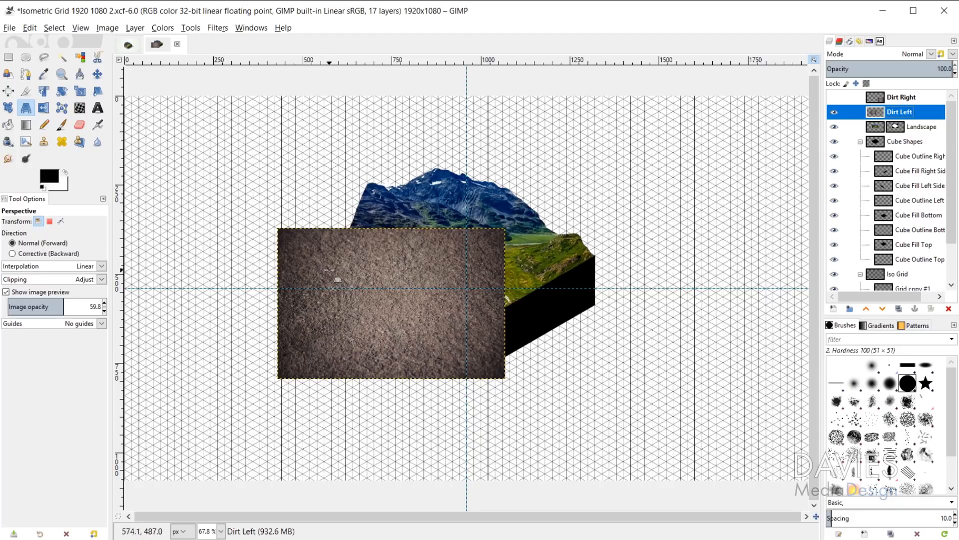
click(353, 263)
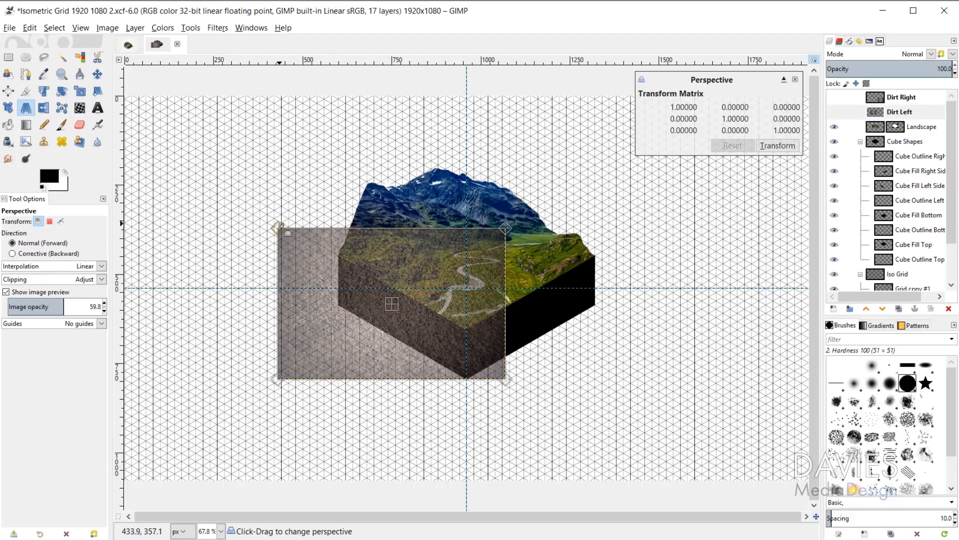
drag(281, 226, 316, 231)
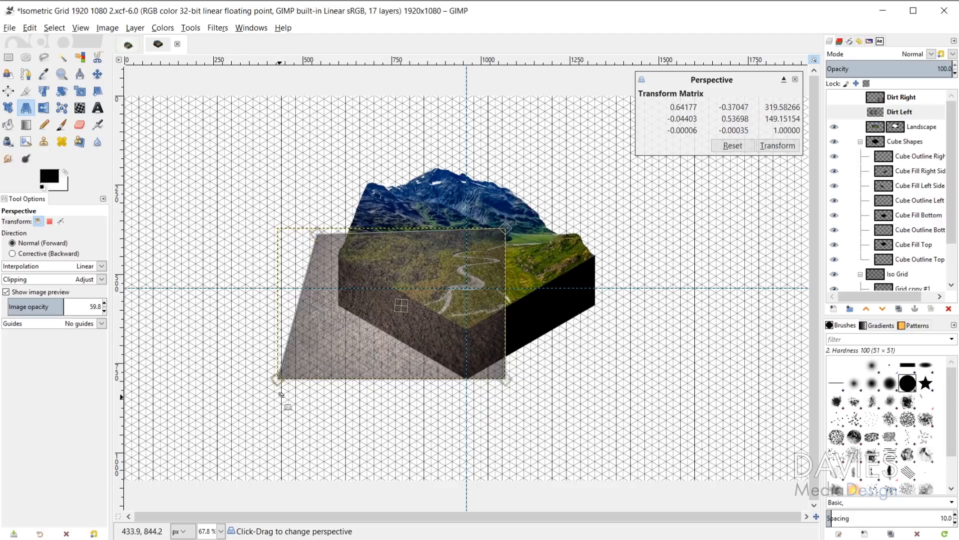
drag(279, 376, 308, 308)
drag(504, 378, 492, 418)
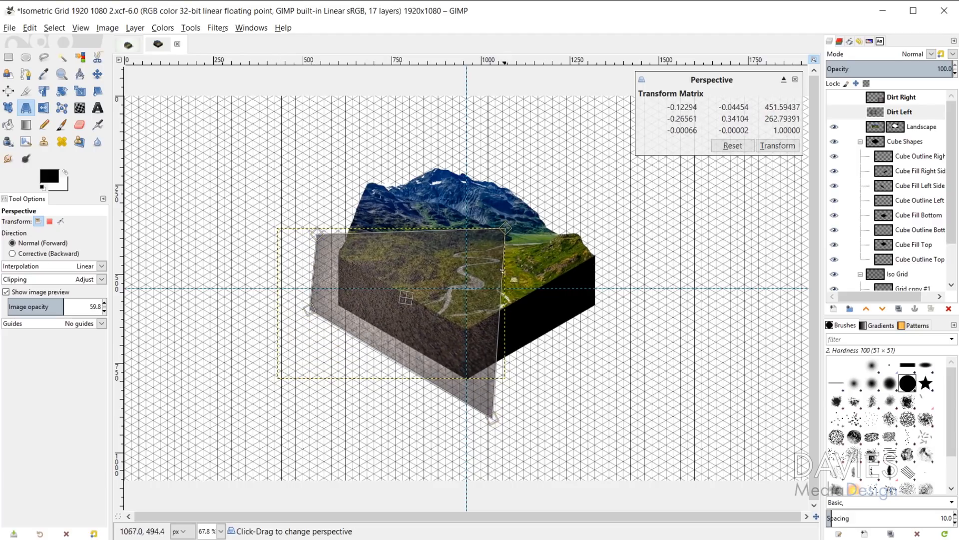
drag(507, 228, 506, 337)
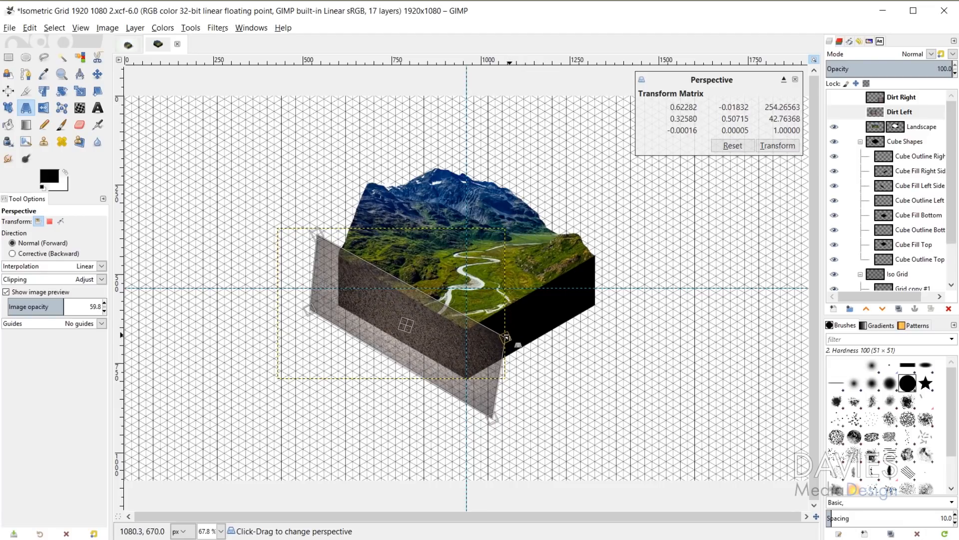
Adjust Dirt Left's two right corners and its lower-left corner so the side edges follow the vertical grid lines
scroll(394, 376, up, 2)
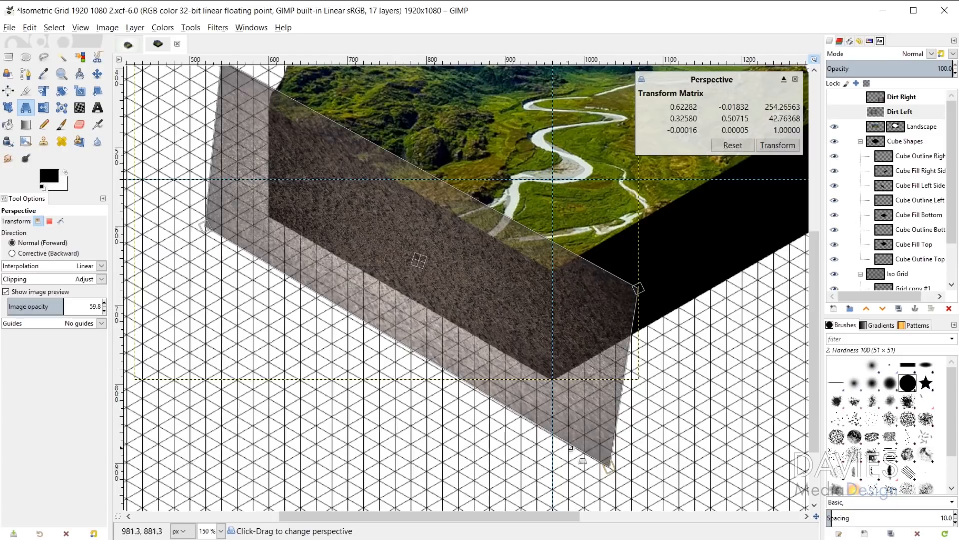
drag(609, 466, 616, 455)
drag(639, 289, 617, 271)
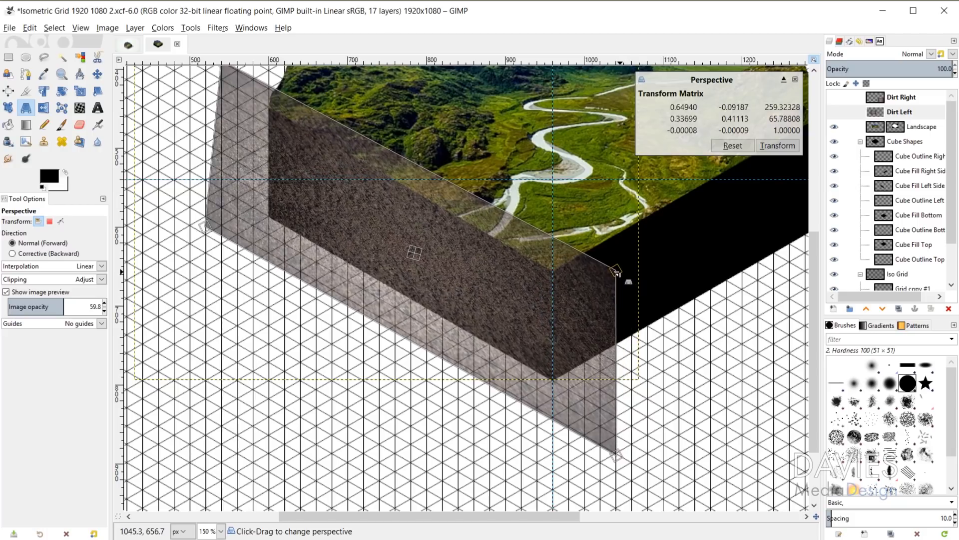
scroll(170, 258, up, 5)
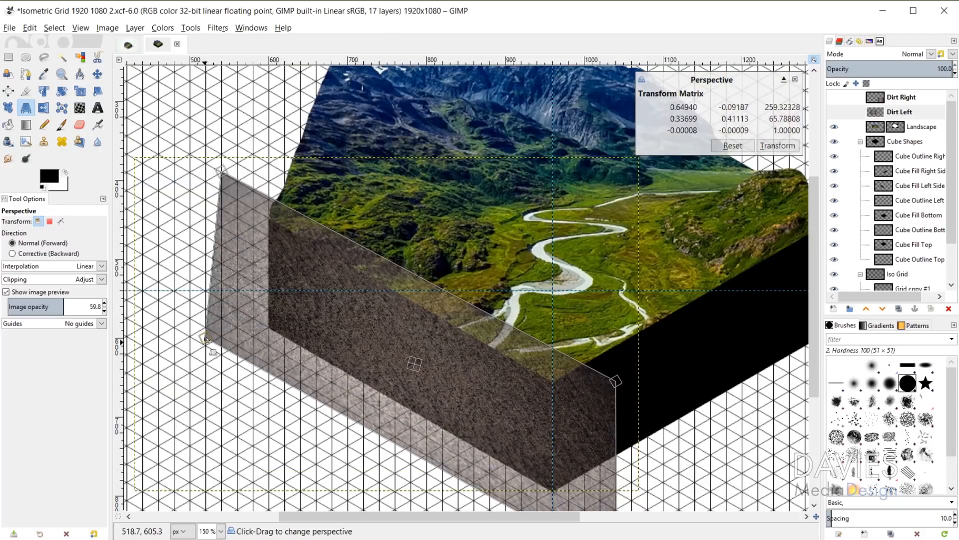
drag(206, 338, 217, 339)
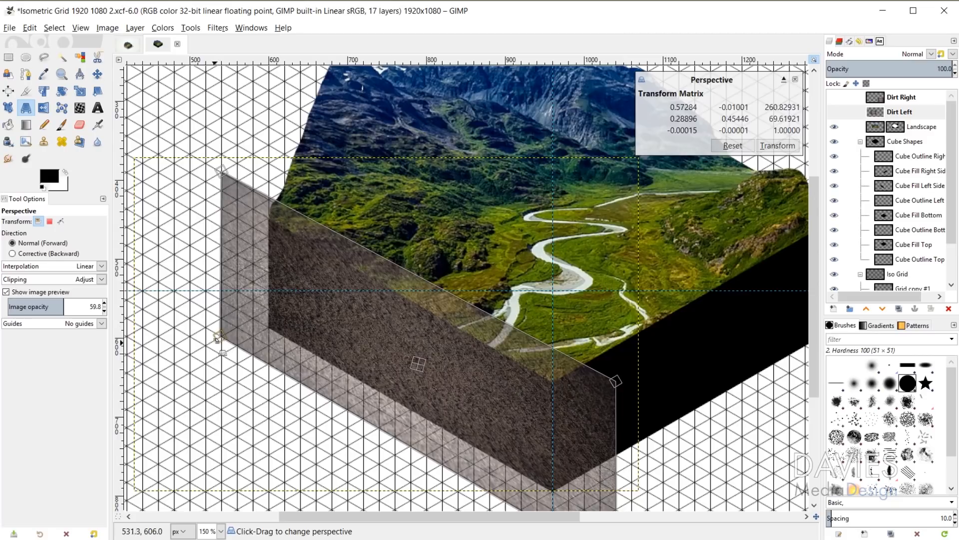
Fine-tune Dirt Left's left edge and place its upper-left corner exactly on an isometric grid intersection
scroll(217, 338, up, 6)
drag(255, 302, 258, 302)
scroll(268, 267, up, 15)
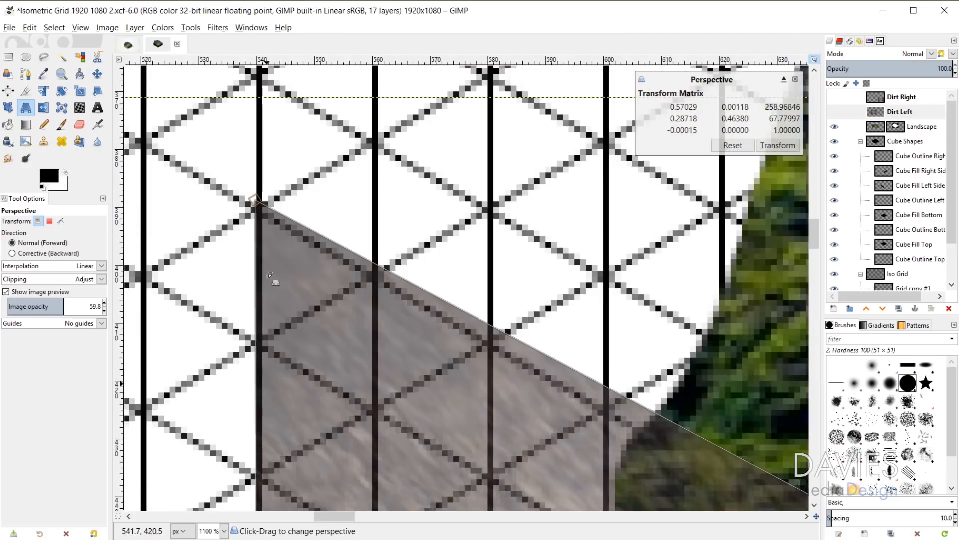
drag(255, 203, 257, 209)
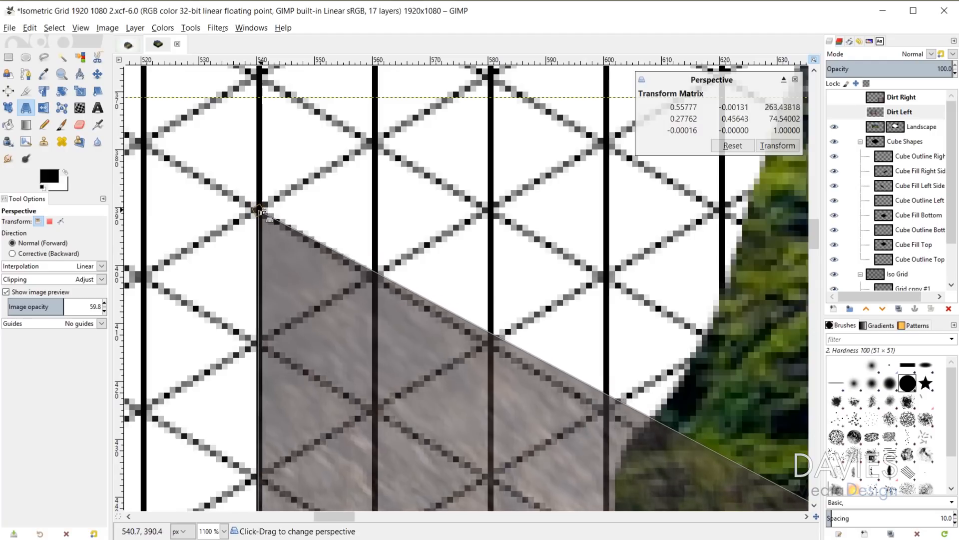
Align Dirt Left's upper-right corner so the top edge follows the isometric angle and the right edge is vertical, and apply the transform
scroll(462, 371, down, 3)
scroll(462, 371, down, 1)
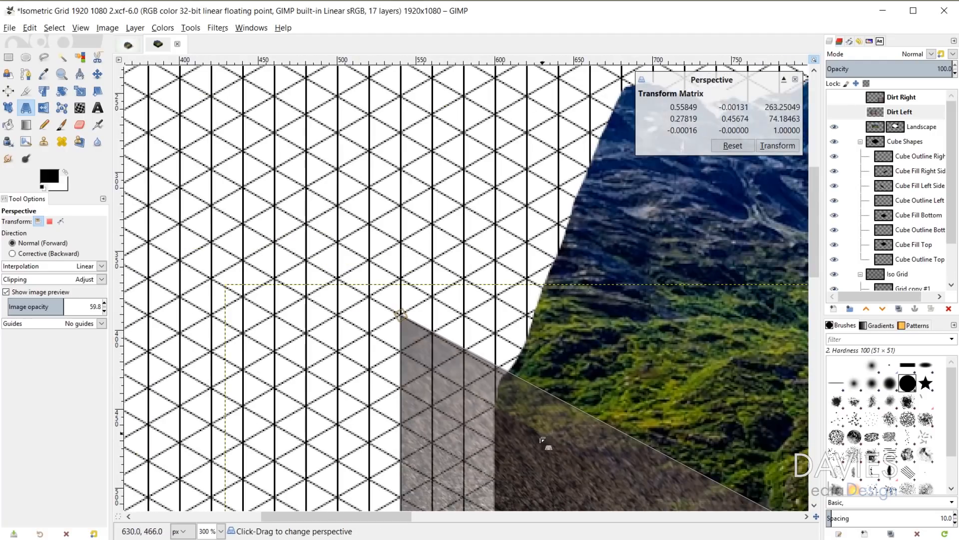
scroll(545, 375, down, 2)
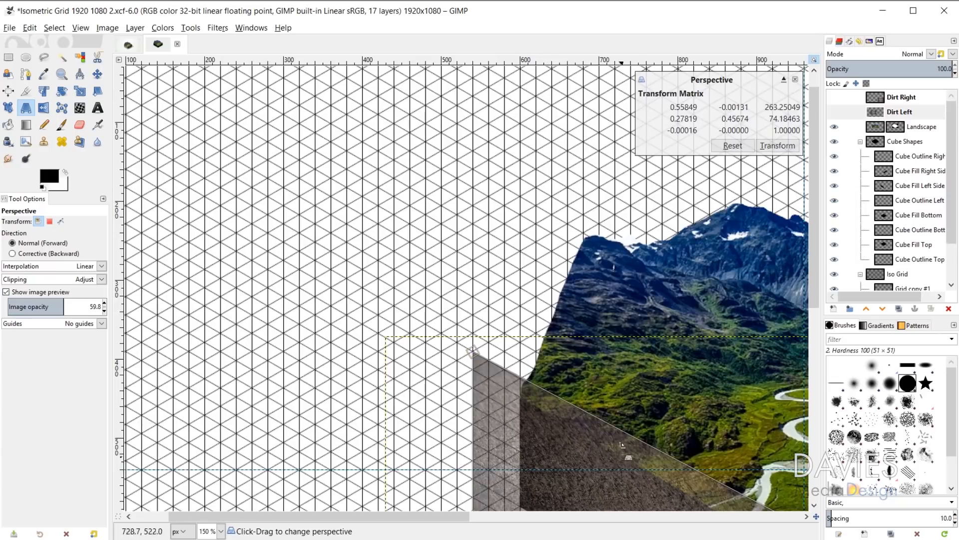
drag(622, 445, 357, 124)
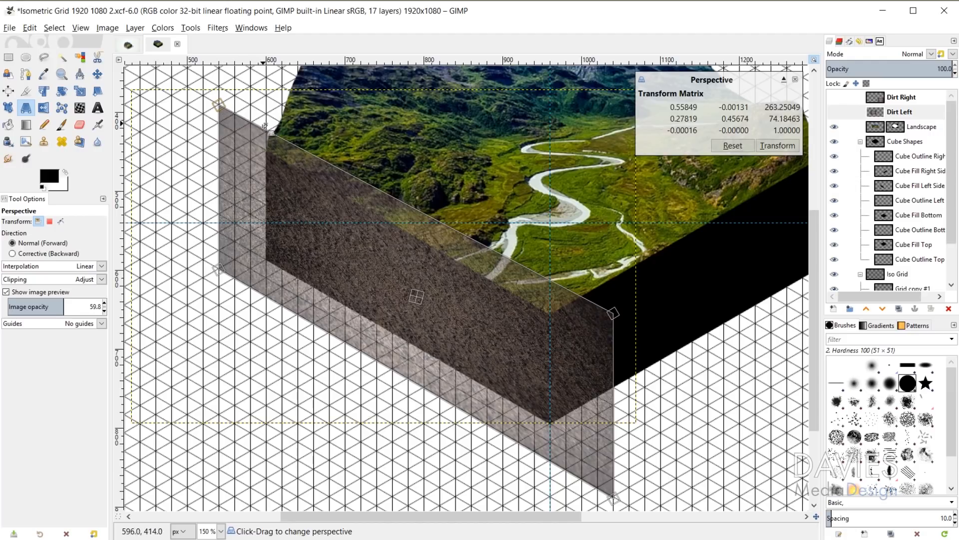
scroll(265, 126, up, 3)
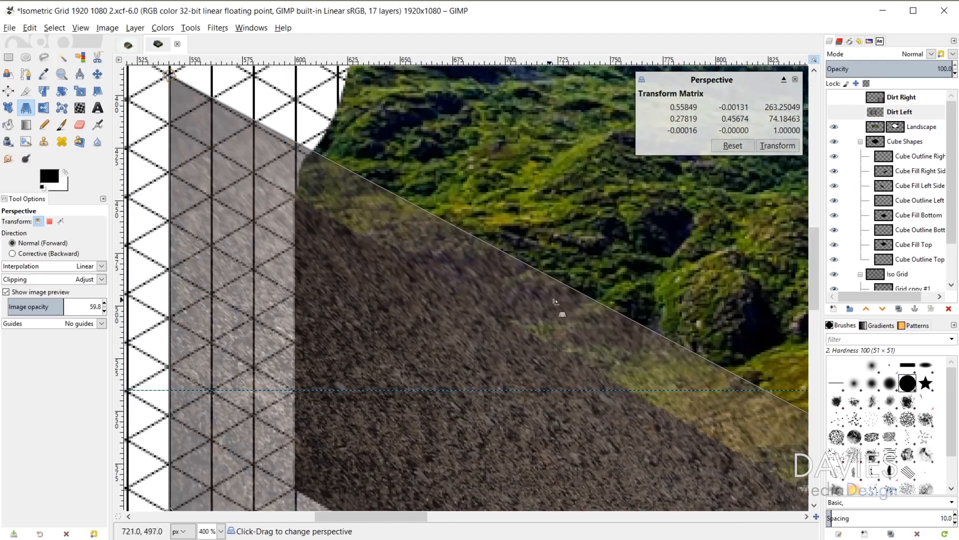
scroll(555, 302, down, 2)
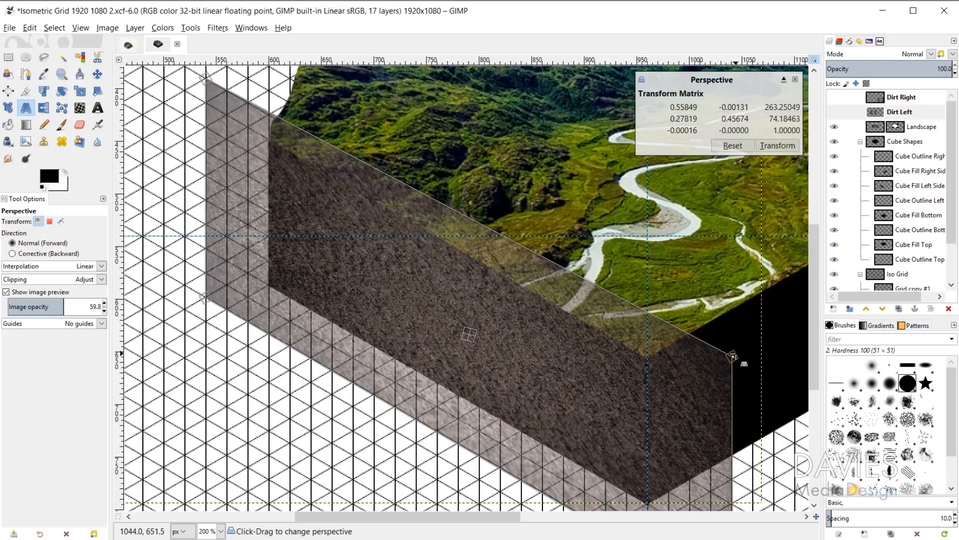
drag(732, 356, 727, 374)
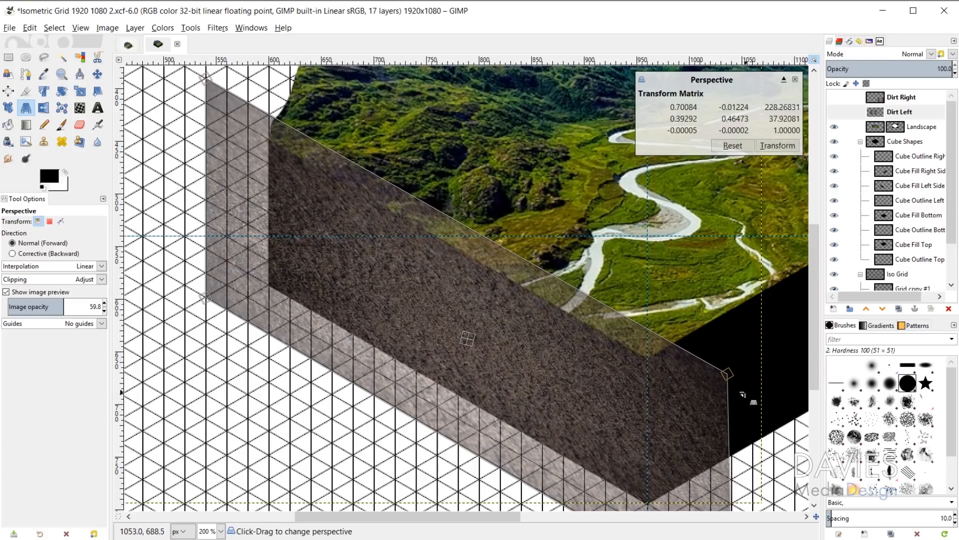
scroll(745, 399, down, 3)
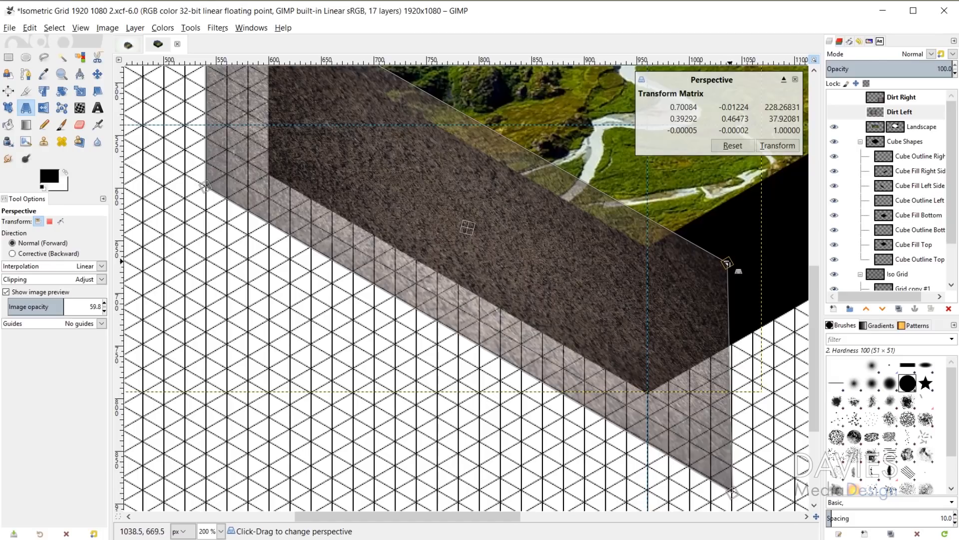
drag(726, 263, 731, 263)
scroll(673, 270, up, 3)
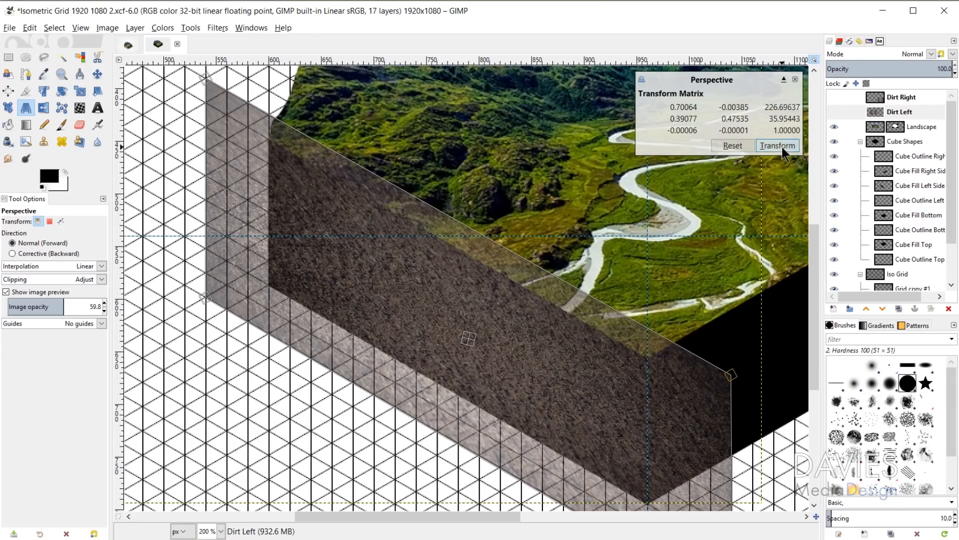
click(778, 146)
Show the Dirt Right layer again and move it over the cube's right face
key(minus)
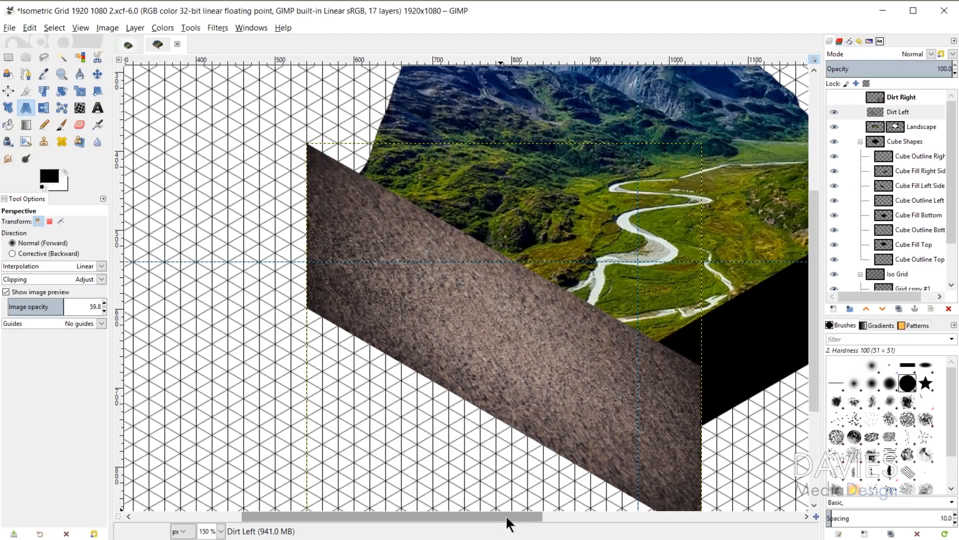
drag(506, 514, 586, 506)
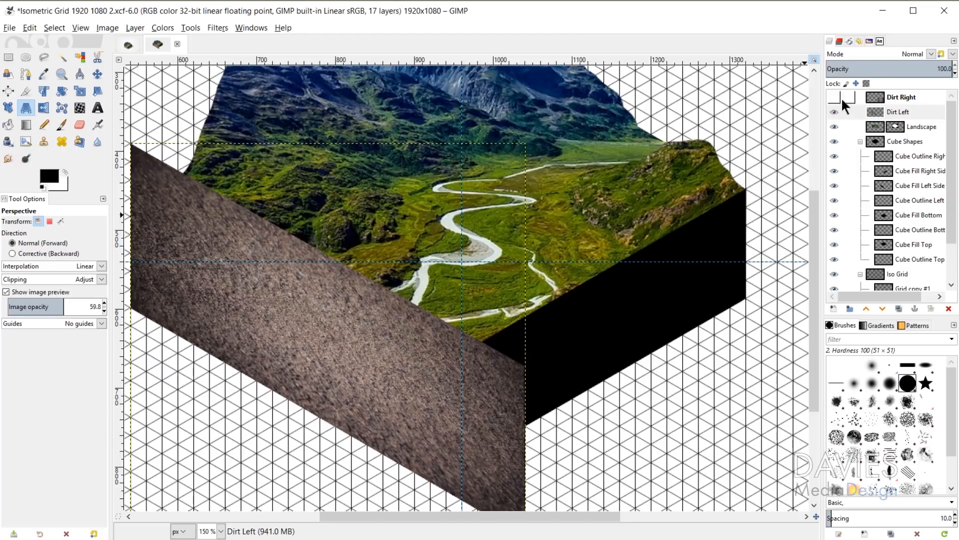
key(minus)
drag(599, 514, 734, 415)
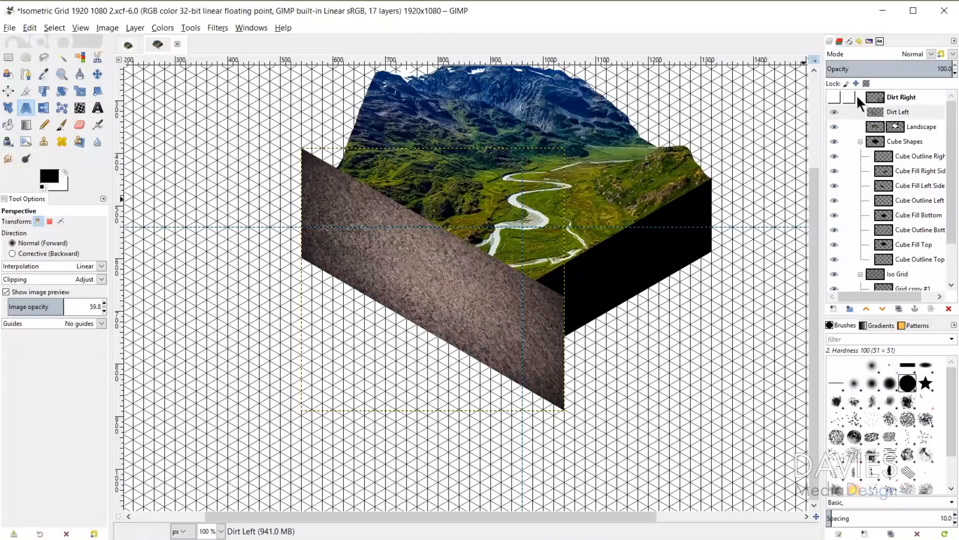
click(833, 99)
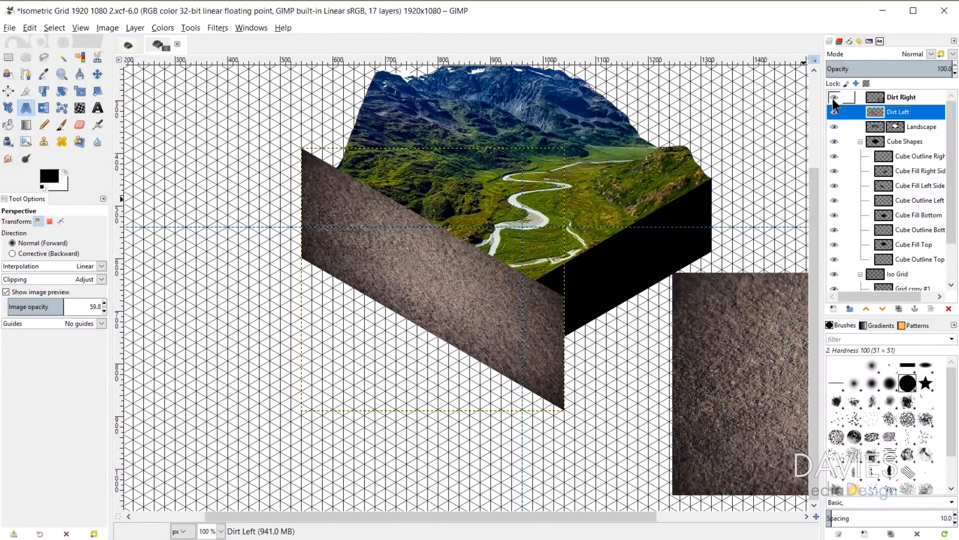
click(97, 74)
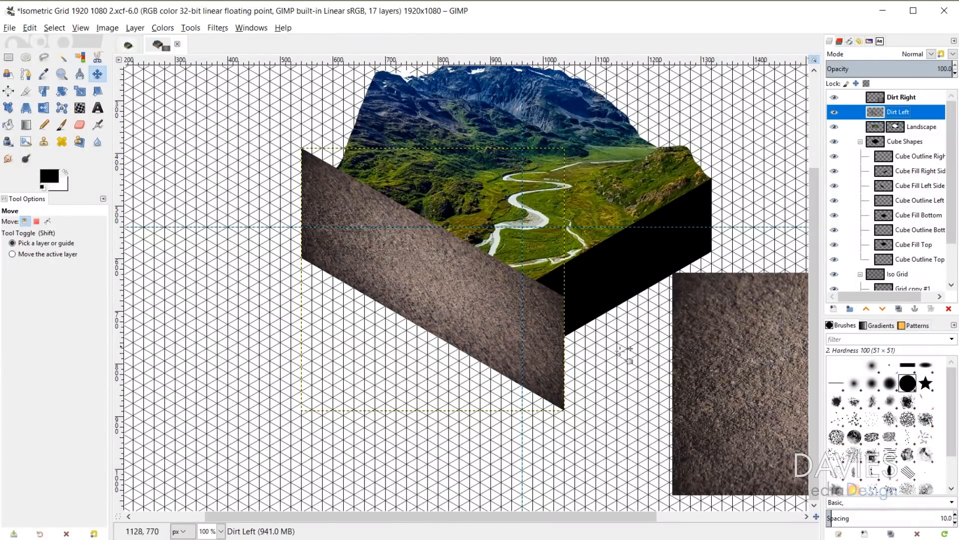
drag(754, 366, 528, 269)
Lower the Dirt Left layer's opacity to about 55 and shift the Dirt Right layer slightly higher over the right face
click(887, 111)
drag(914, 76, 895, 72)
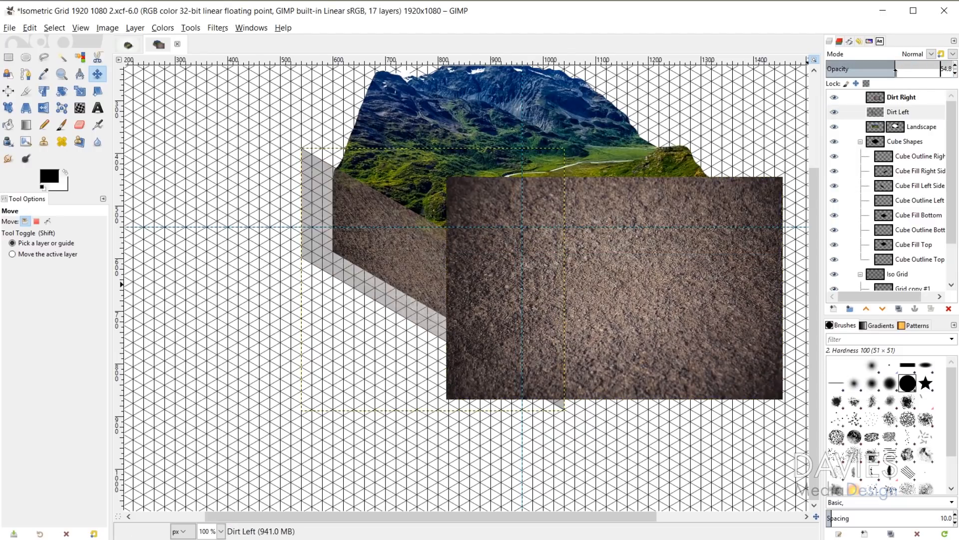
click(890, 100)
mouse_move(633, 311)
mouse_down()
mouse_move(658, 333)
mouse_move(640, 293)
mouse_up()
Start a Perspective transform on Dirt Right and slant its corners roughly around the cube's right face
click(26, 107)
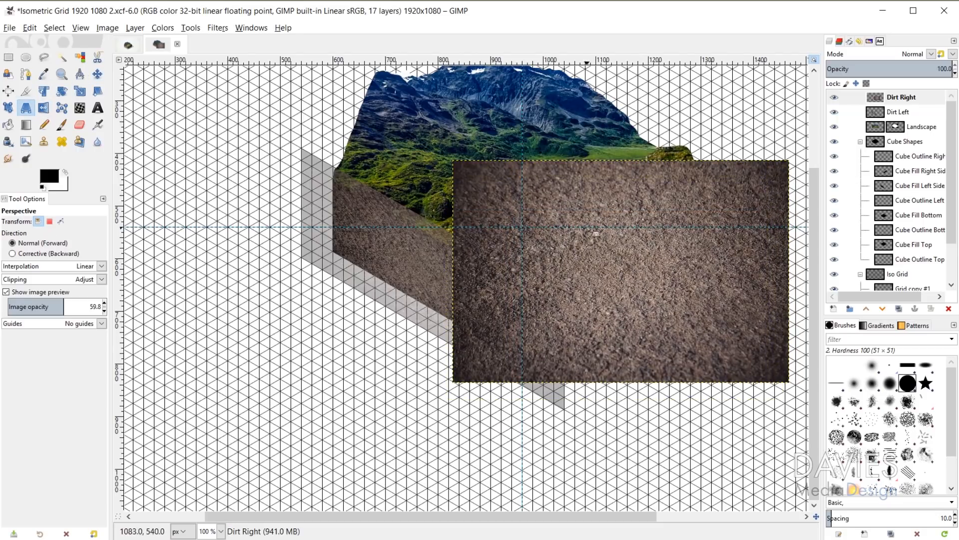
click(613, 202)
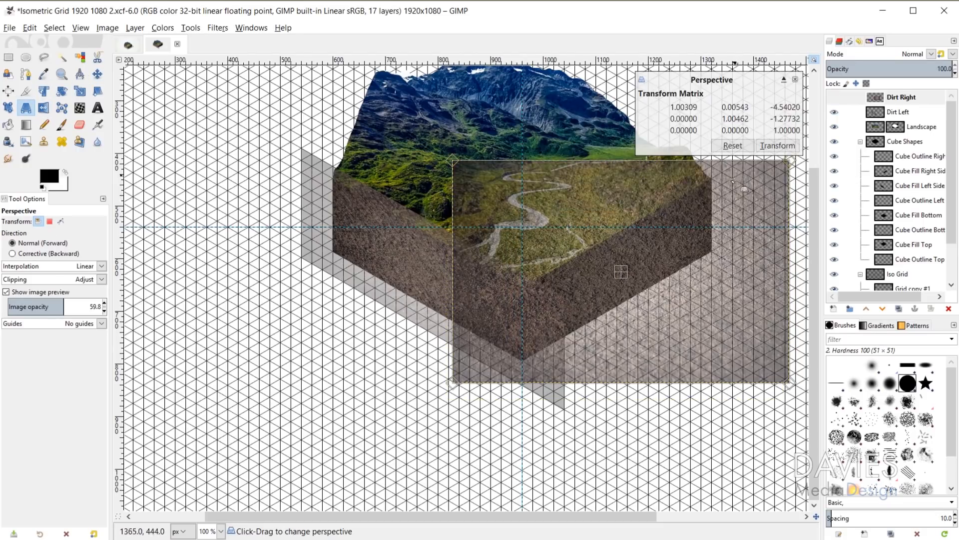
drag(453, 160, 508, 264)
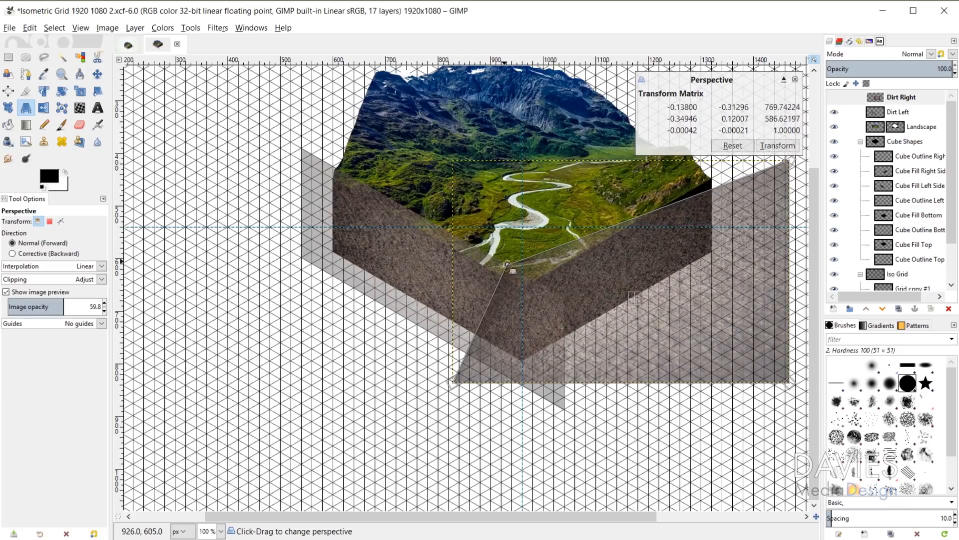
drag(455, 383, 511, 393)
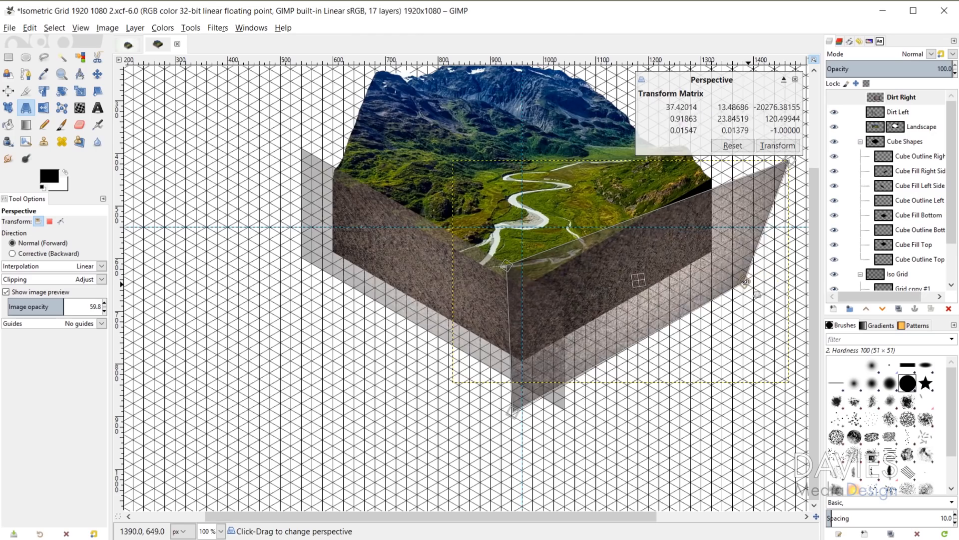
scroll(747, 283, up, 4)
drag(747, 283, 744, 246)
Adjust Dirt Right's left corners so its left edge follows a vertical grid line just left of the cube's front edge
scroll(517, 439, up, 2)
scroll(517, 440, down, 2)
drag(492, 208, 501, 208)
scroll(510, 320, down, 2)
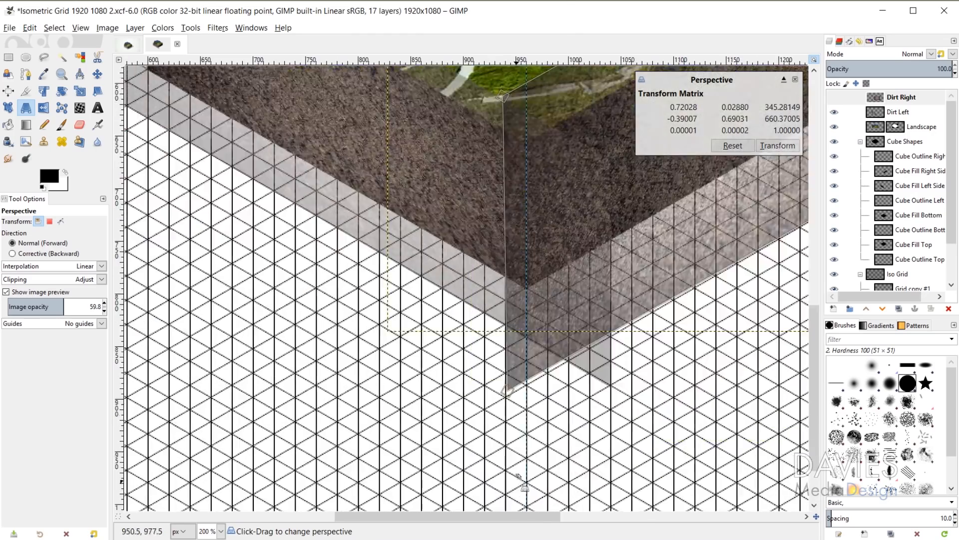
scroll(509, 412, up, 6)
drag(525, 320, 495, 376)
Align Dirt Right's right corners with the isometric grid so its outer edge runs vertically beyond the cube
scroll(577, 299, down, 5)
scroll(584, 297, down, 4)
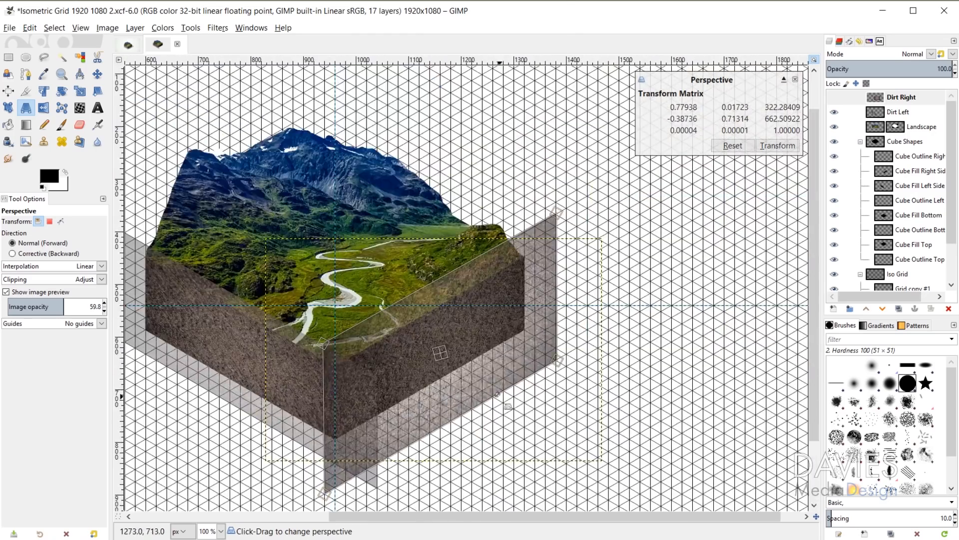
scroll(545, 234, up, 8)
scroll(544, 234, down, 4)
drag(547, 233, 546, 236)
scroll(545, 234, up, 2)
scroll(559, 280, down, 5)
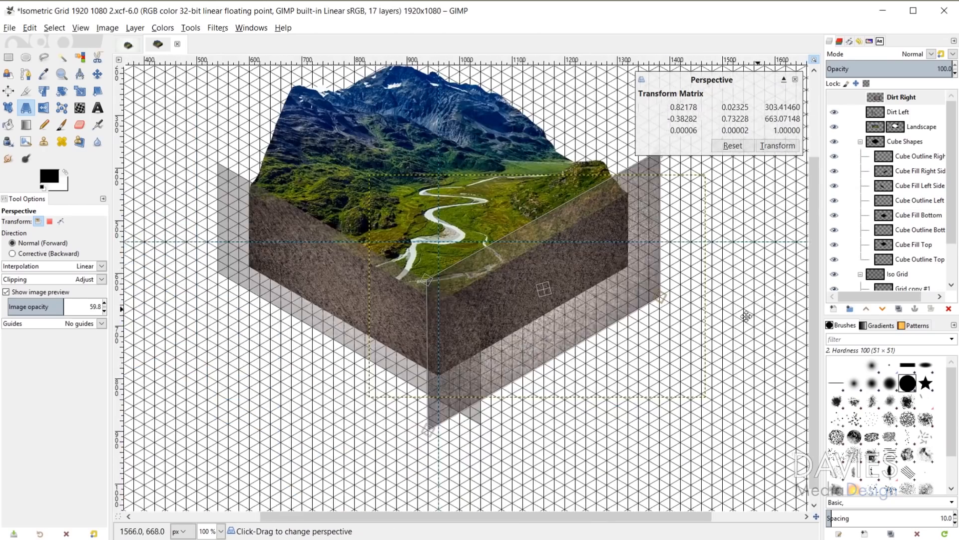
scroll(651, 316, up, 5)
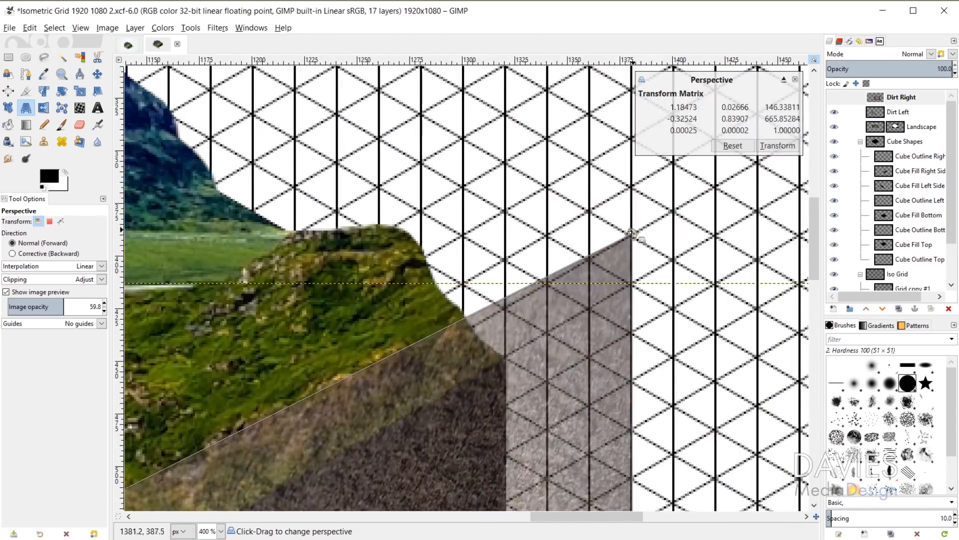
drag(650, 315, 695, 335)
Lower Dirt Right's upper front corner slightly in the Perspective transform so its top edge follows the isometric grid
scroll(695, 335, down, 5)
scroll(695, 336, up, 1)
drag(464, 418, 463, 425)
scroll(462, 425, down, 3)
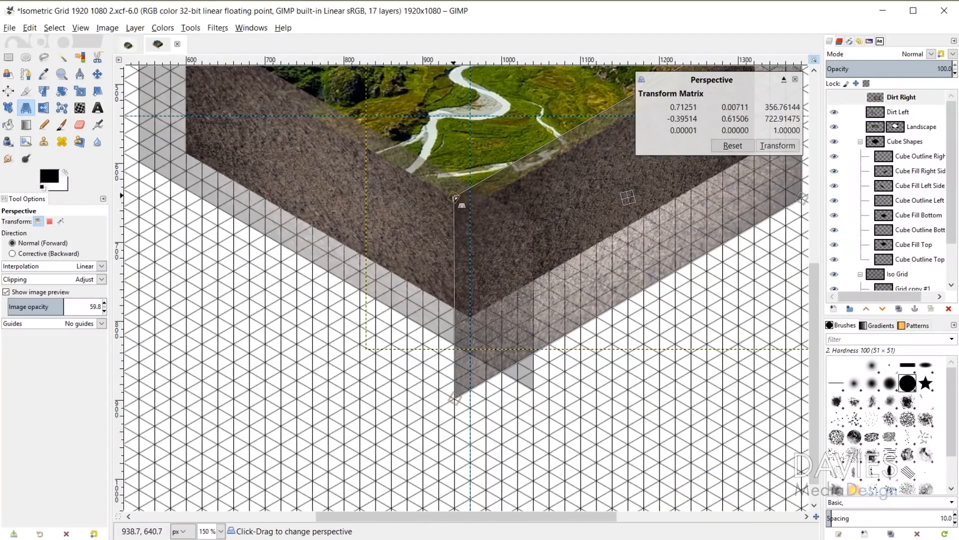
scroll(463, 405, up, 8)
scroll(503, 341, down, 9)
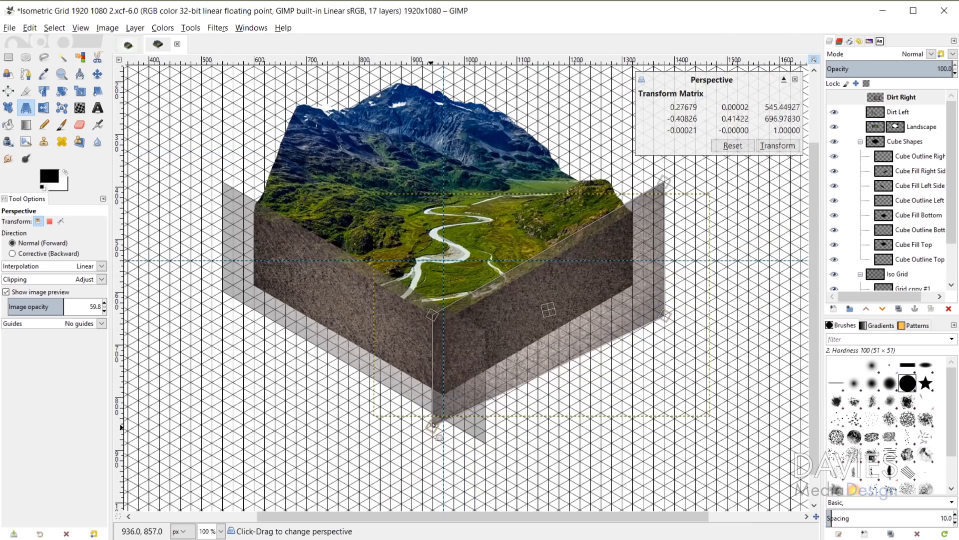
Adjust Dirt Right's two lower corners so its bottom edge follows the isometric grid, and apply the Perspective transform
scroll(436, 428, up, 9)
drag(345, 358, 351, 352)
scroll(614, 293, down, 9)
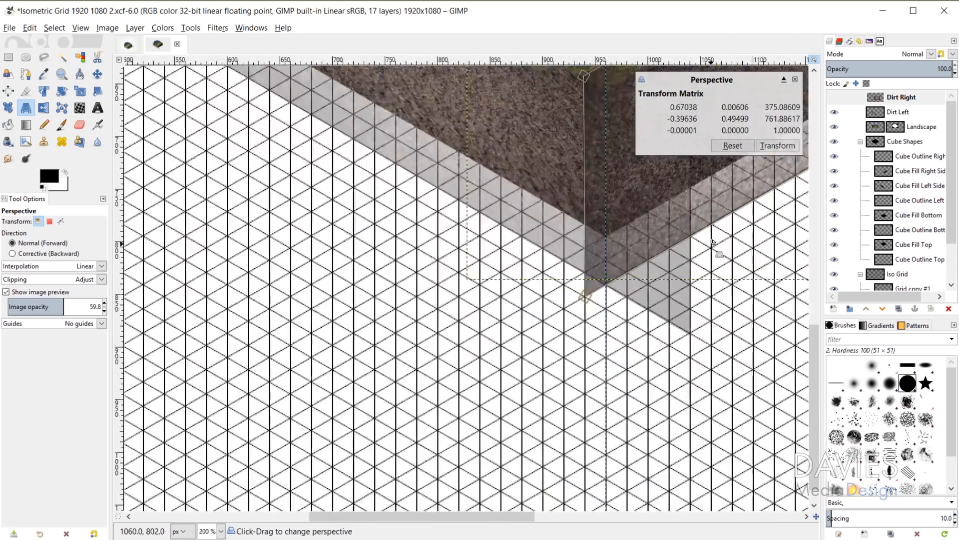
scroll(775, 200, up, 7)
drag(753, 203, 749, 173)
scroll(749, 173, down, 9)
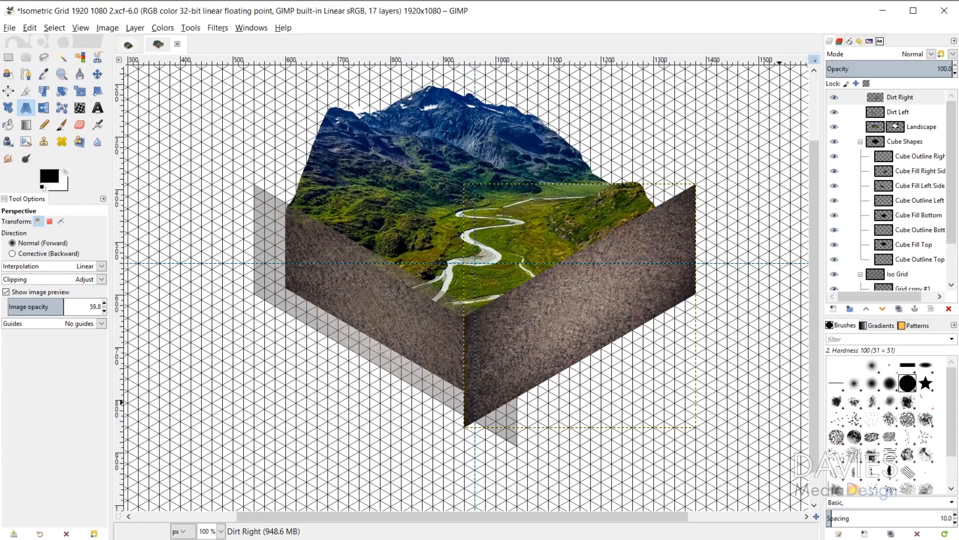
Raise Dirt Left's opacity to 100 and mask it to a selection made from the Cube Fill Left Side shape
click(888, 114)
drag(894, 69, 955, 68)
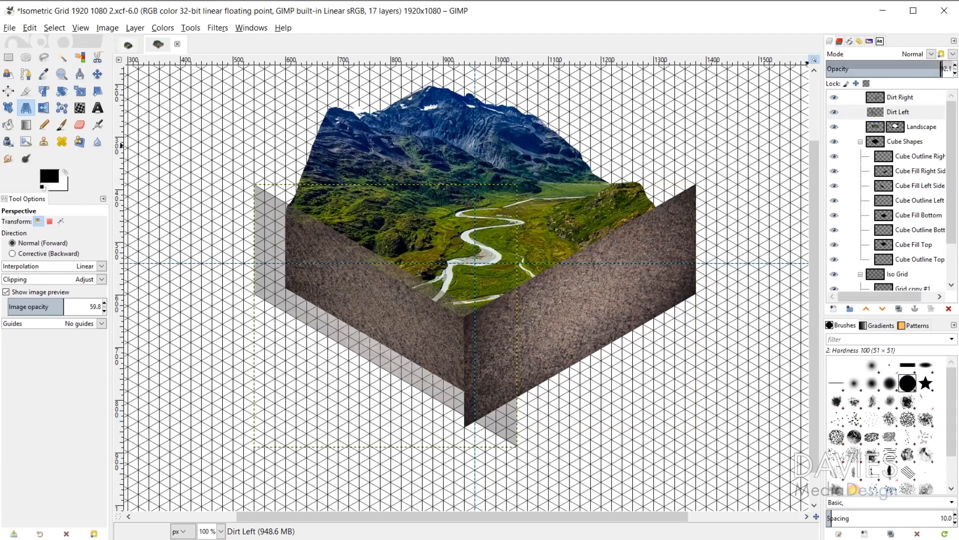
click(893, 187)
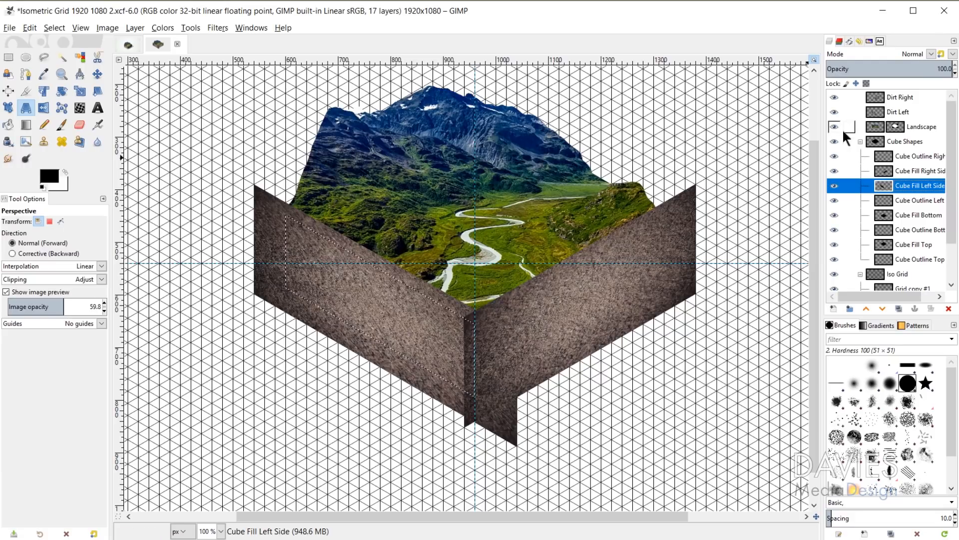
click(875, 113)
right_click(875, 115)
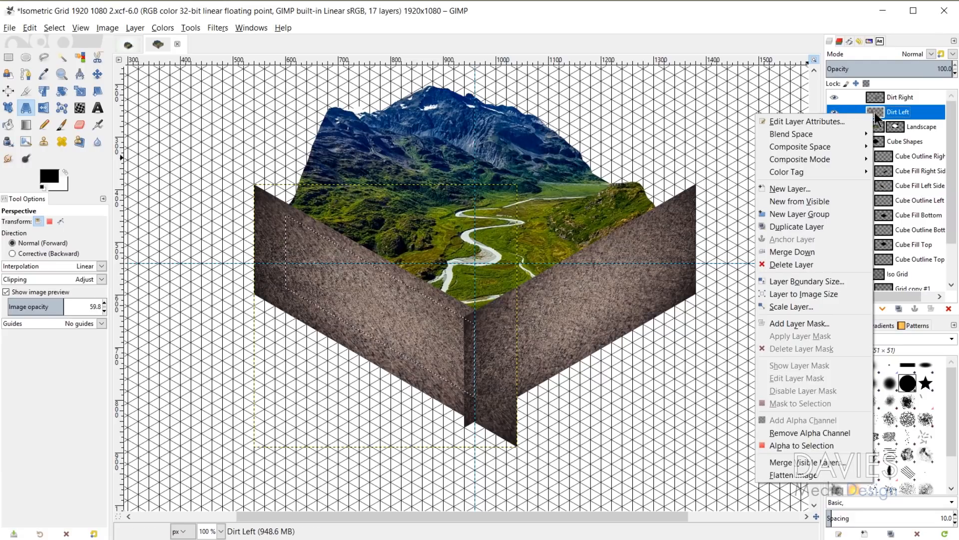
click(822, 323)
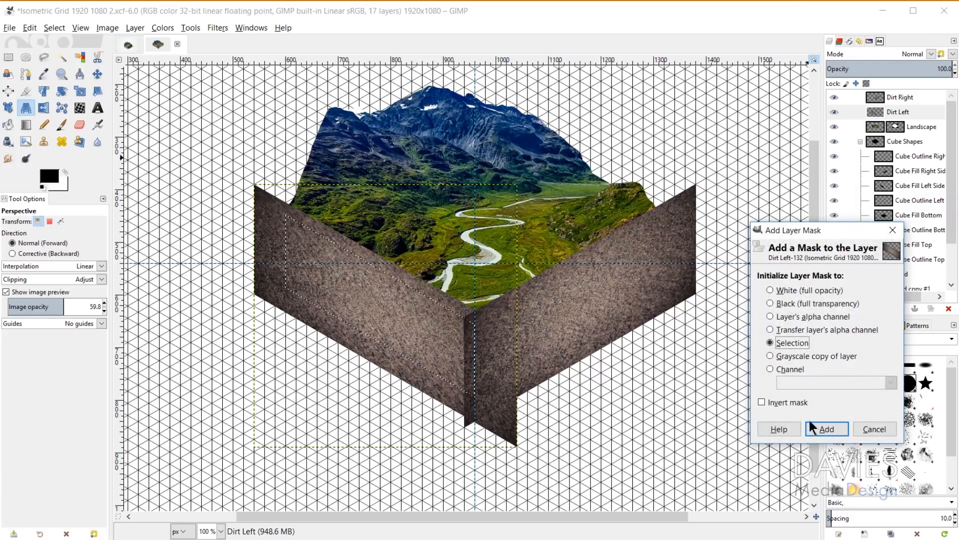
click(827, 430)
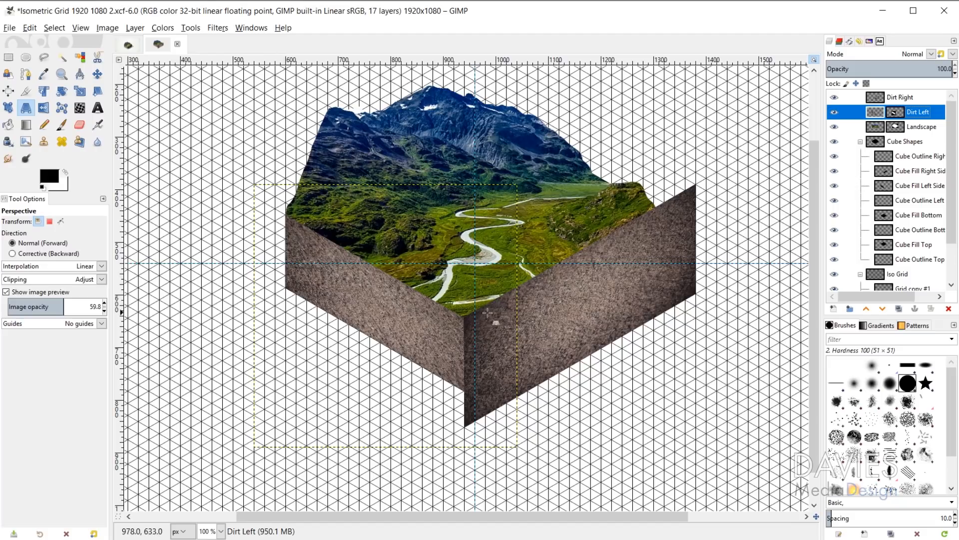
Select the Cube Fill Right Side shape's alpha and add a layer mask from that selection to Dirt Right
click(877, 101)
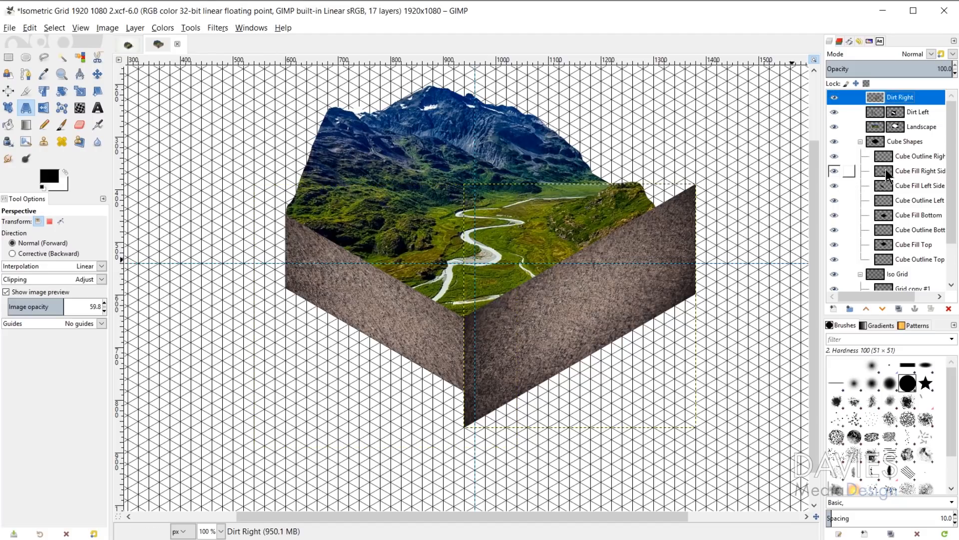
alt+click(884, 172)
right_click(880, 98)
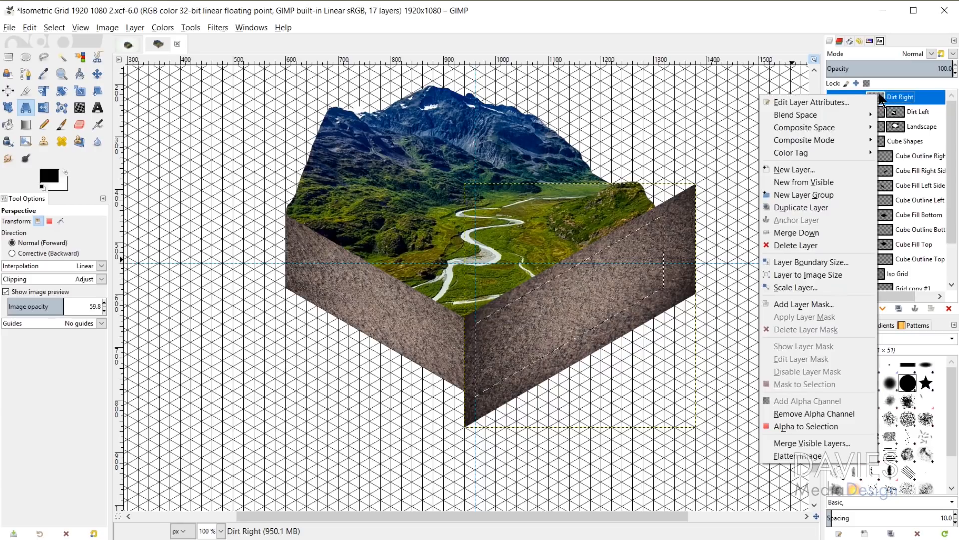
click(818, 305)
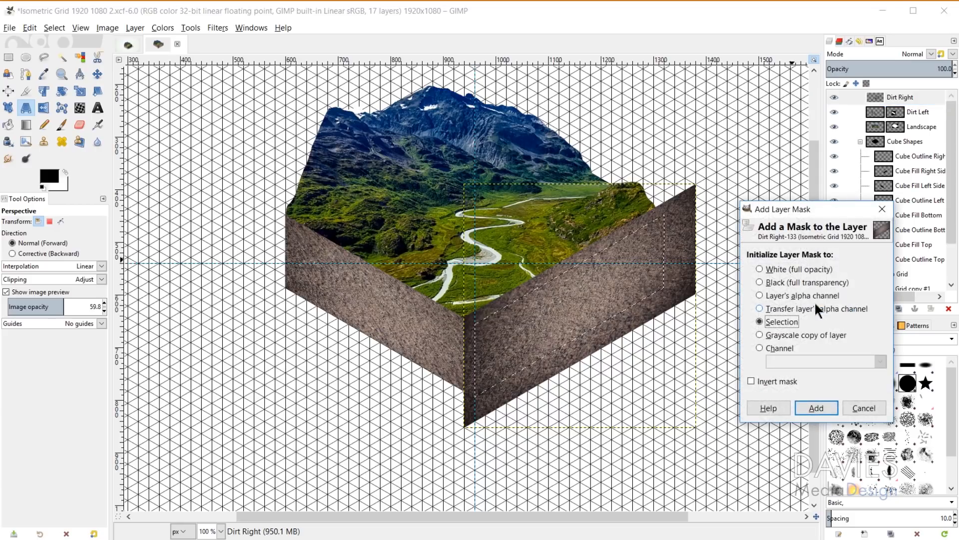
click(813, 407)
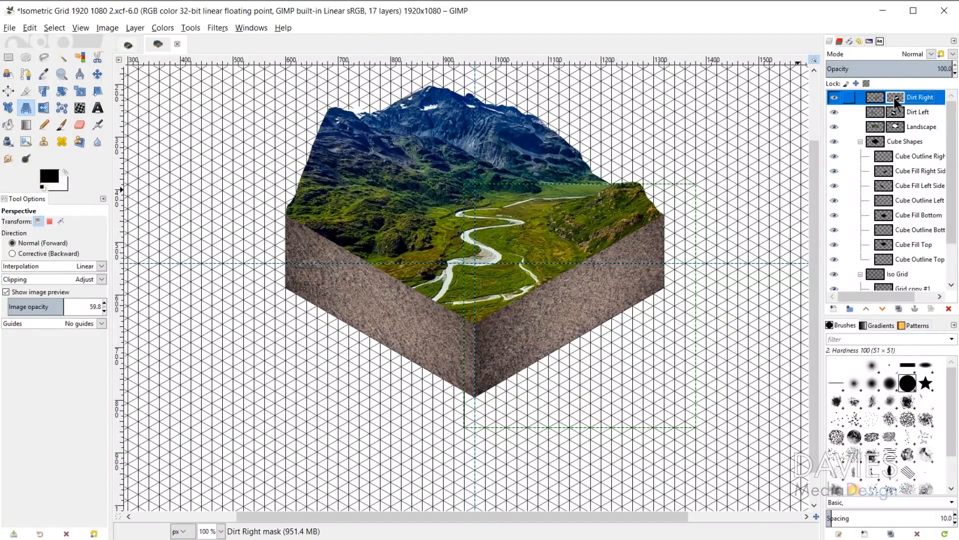
Darken the Dirt Right image with Levels, setting input black to 13.07, gamma to 0.77 and white to 96.80
click(877, 99)
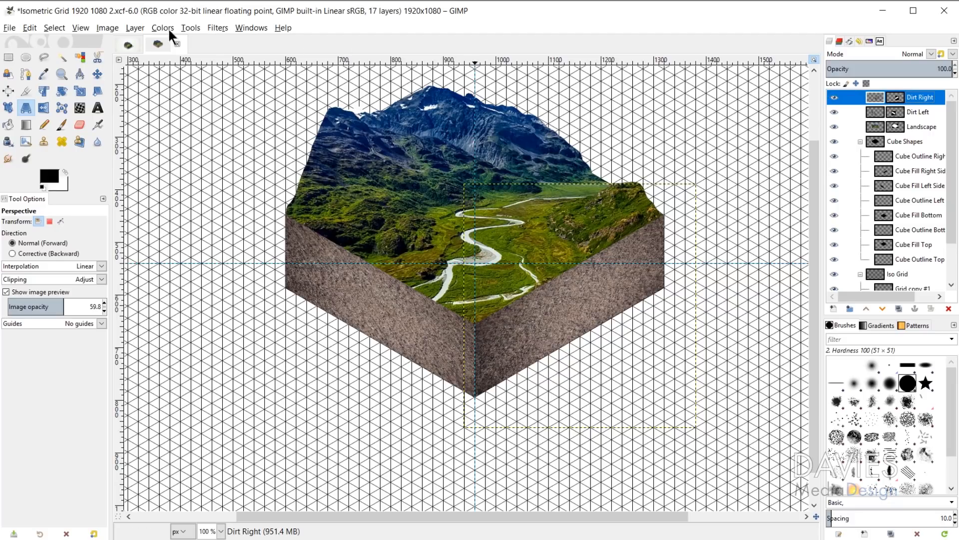
click(153, 29)
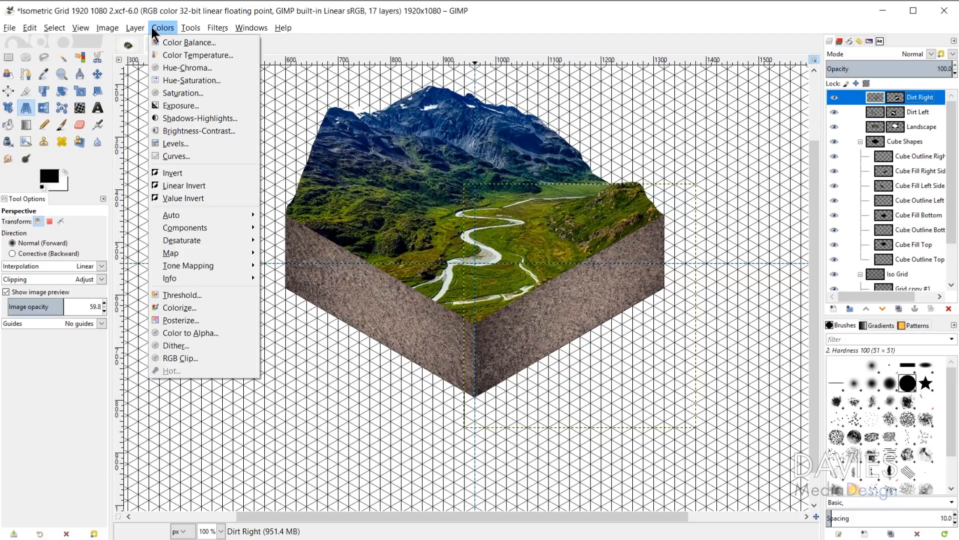
click(186, 142)
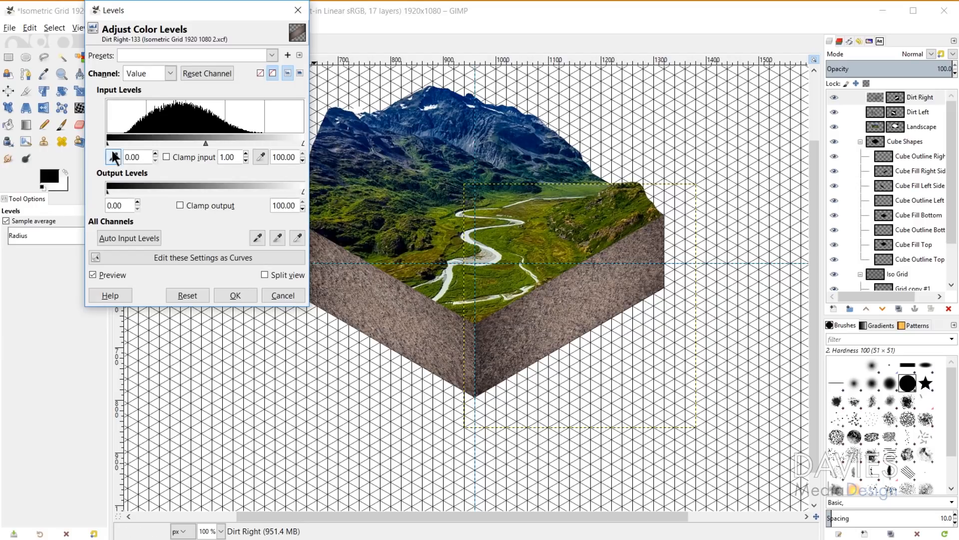
drag(109, 146, 131, 151)
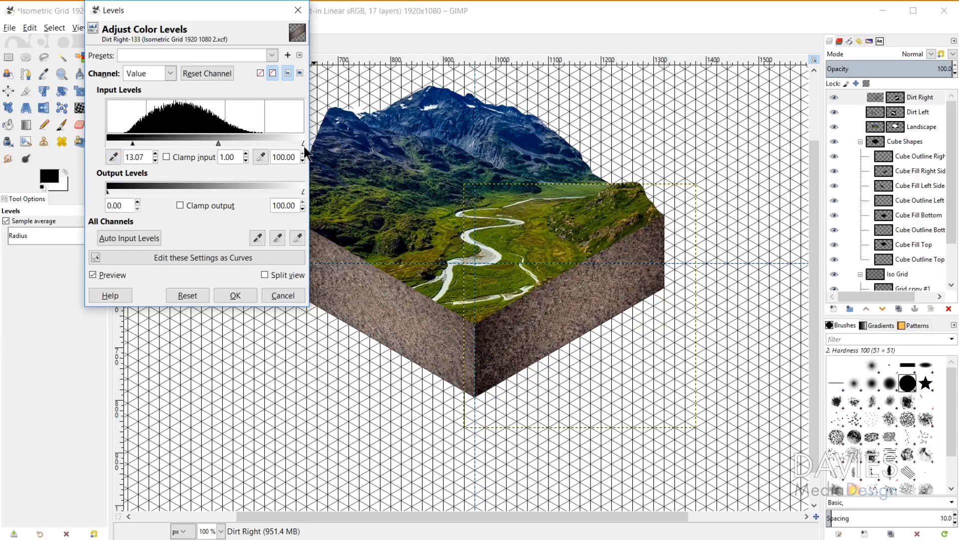
drag(303, 145, 297, 145)
drag(216, 145, 219, 145)
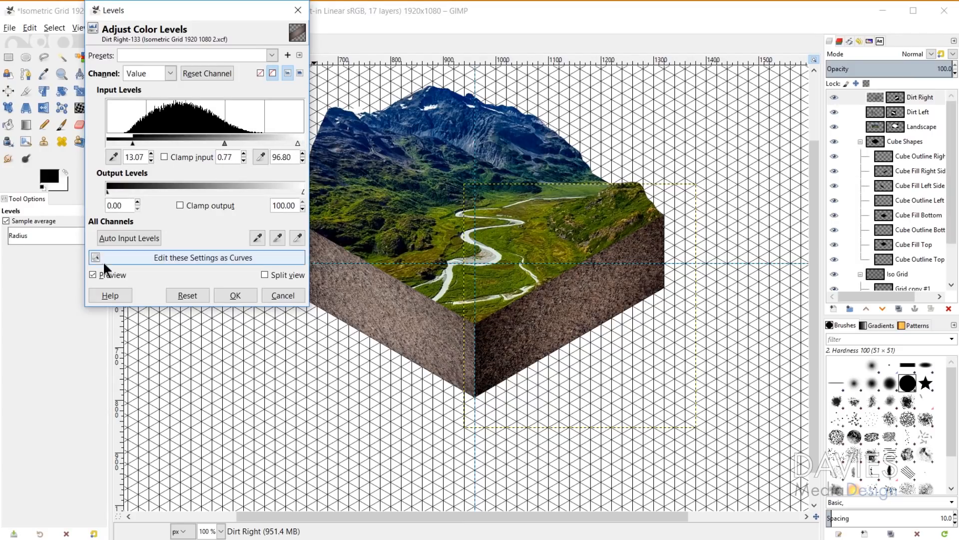
click(93, 274)
click(93, 273)
Set the Levels output white to 89.60 and input black to 13.33, compare the preview, and apply the adjustment
mouse_move(303, 191)
mouse_down()
mouse_move(280, 193)
mouse_move(300, 195)
mouse_up()
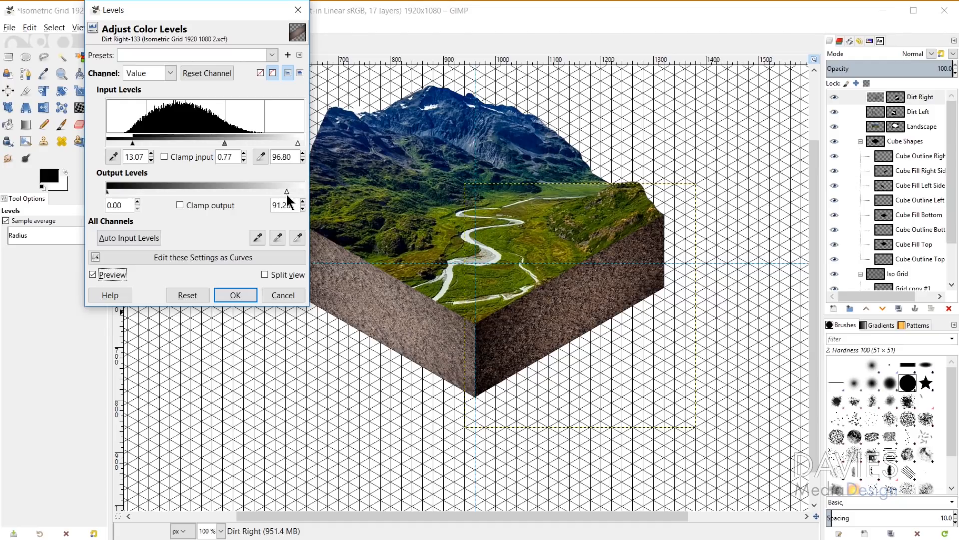
drag(303, 192, 284, 196)
click(92, 274)
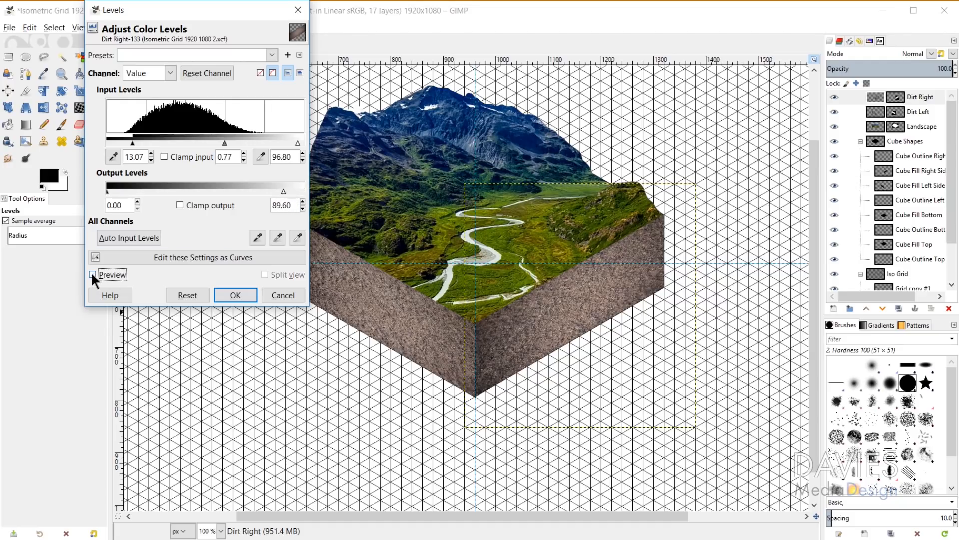
click(92, 274)
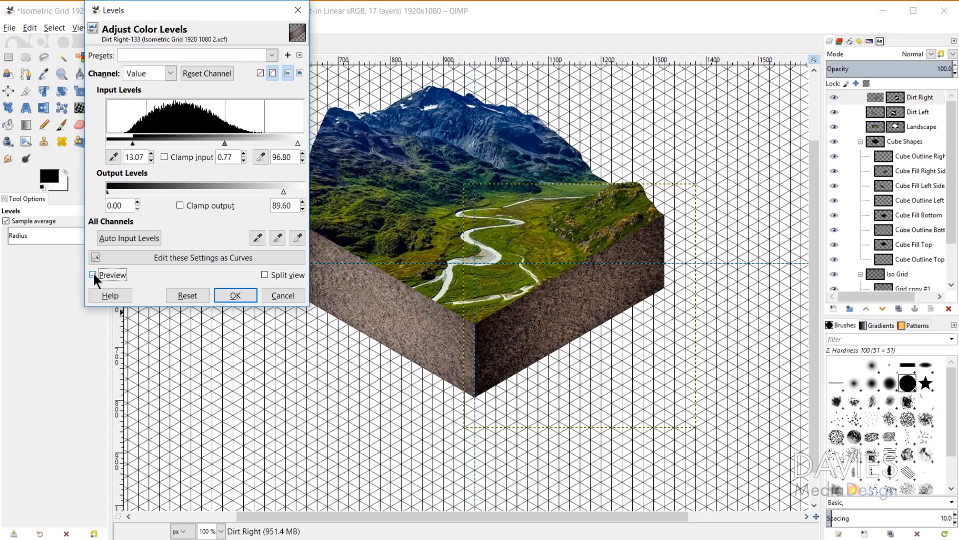
drag(132, 143, 133, 143)
click(92, 274)
click(91, 274)
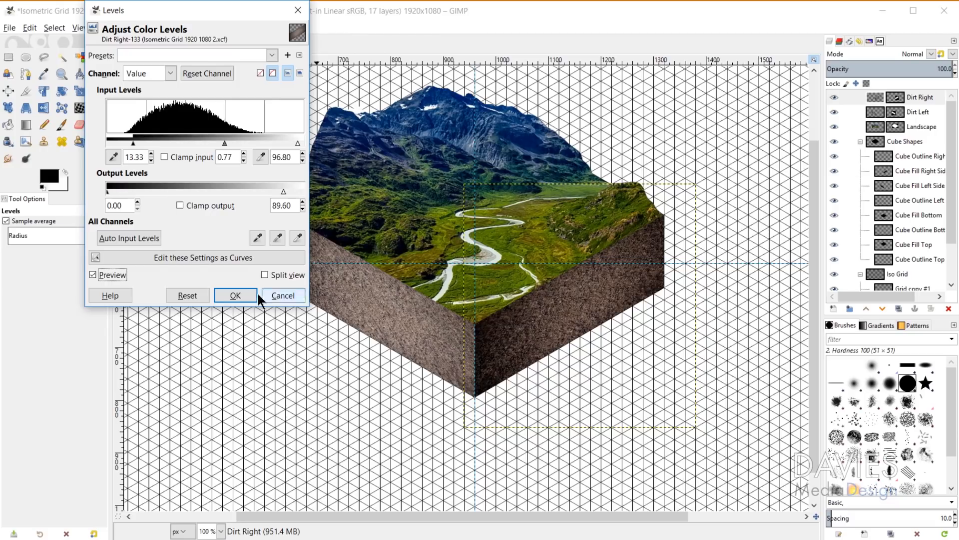
click(234, 295)
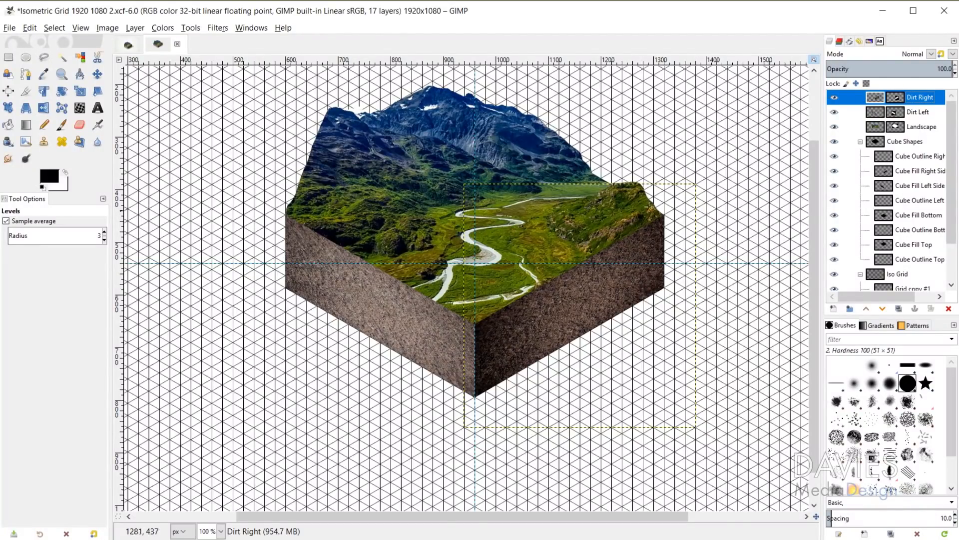
Set up the Paintbrush with white as foreground and size 24.02, with Dirt Right's layer mask active
click(62, 125)
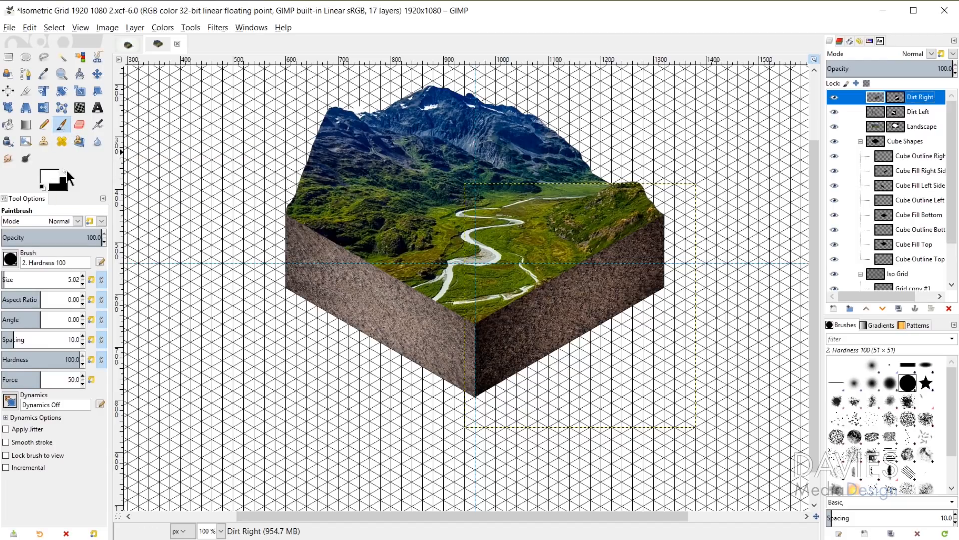
click(898, 99)
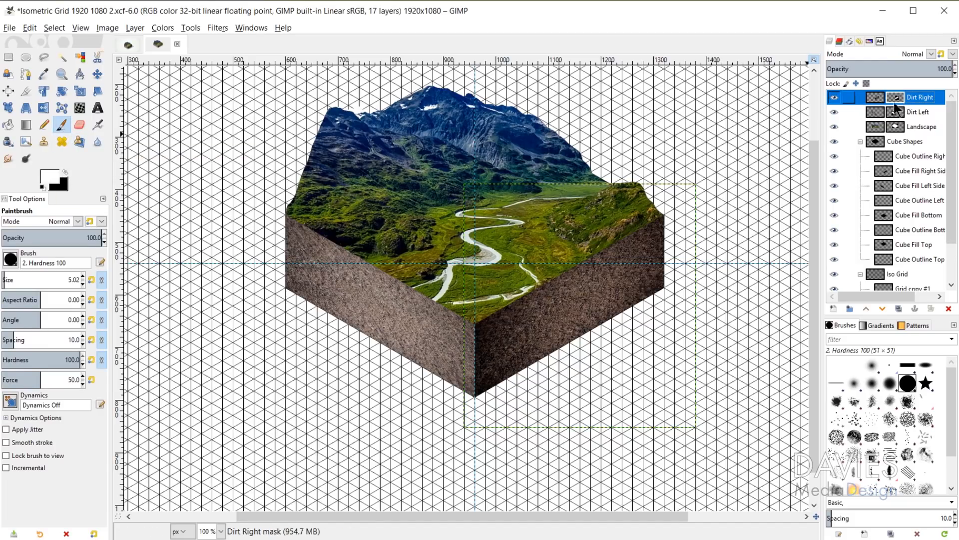
key(bracketright)
key(bracketright)
key(bracketright)
key(bracketright)
key(bracketright)
key(bracketright)
key(bracketright)
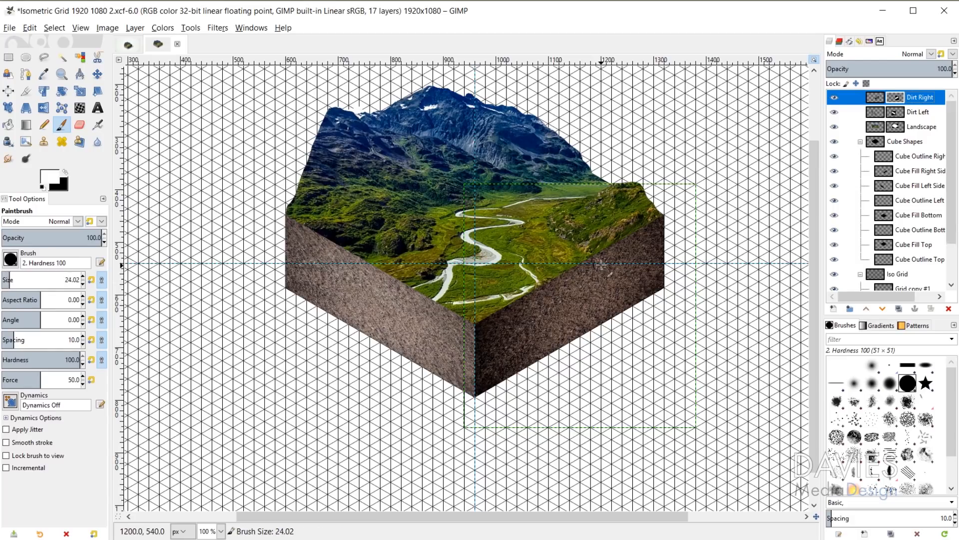
Undo the first mask stroke and, with brush size 20.02, paint white to reveal uneven dirt along the hill's lower edge
key(bracketleft)
scroll(664, 230, up, 3)
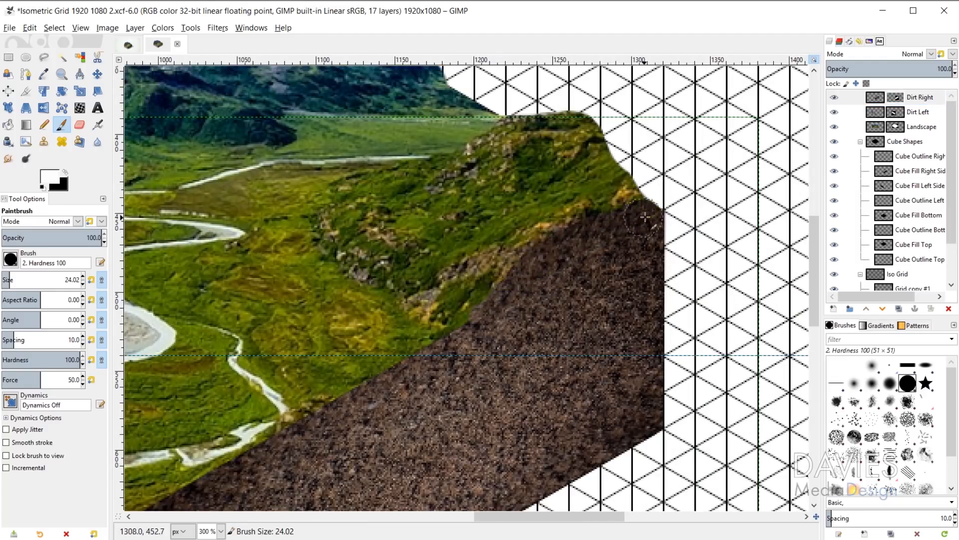
key(ctrl+z)
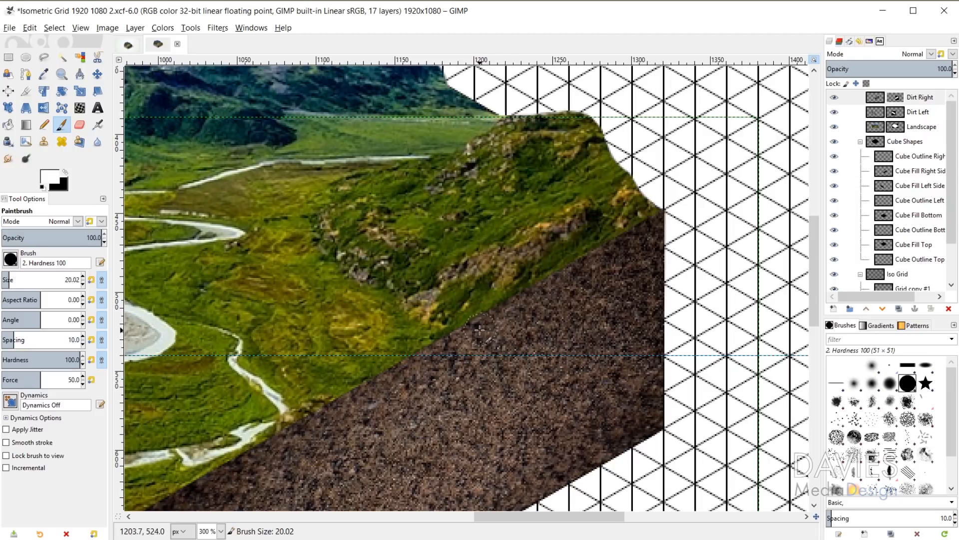
drag(551, 258, 628, 221)
scroll(628, 222, up, 4)
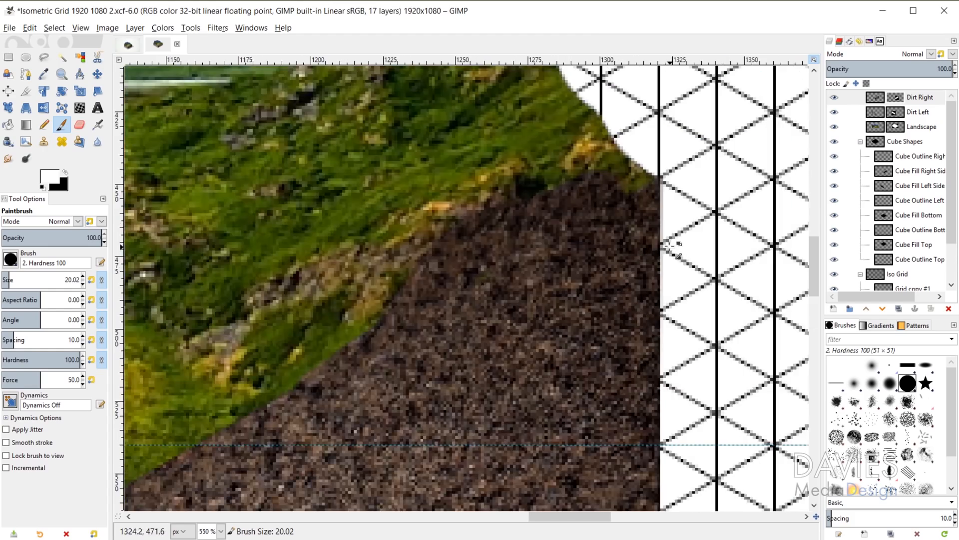
scroll(486, 276, down, 3)
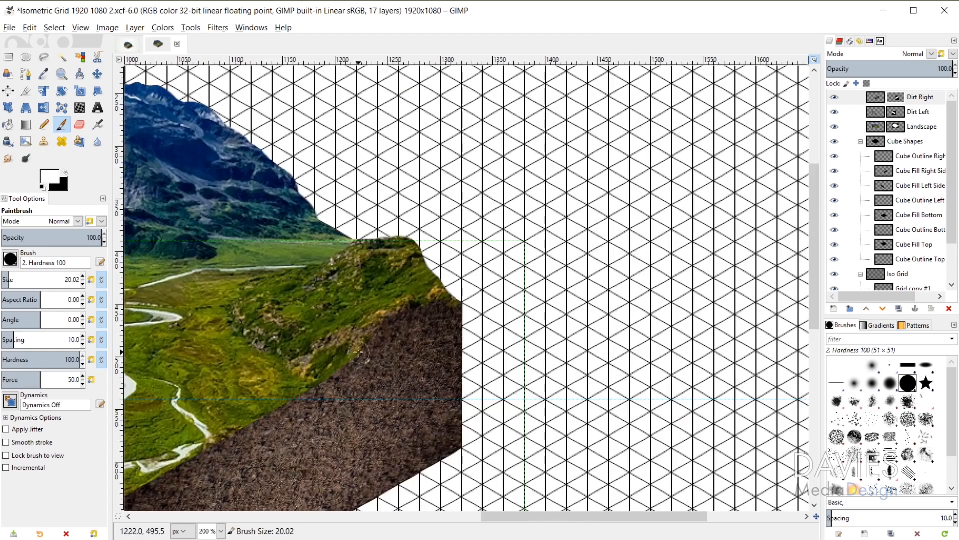
scroll(475, 285, down, 2)
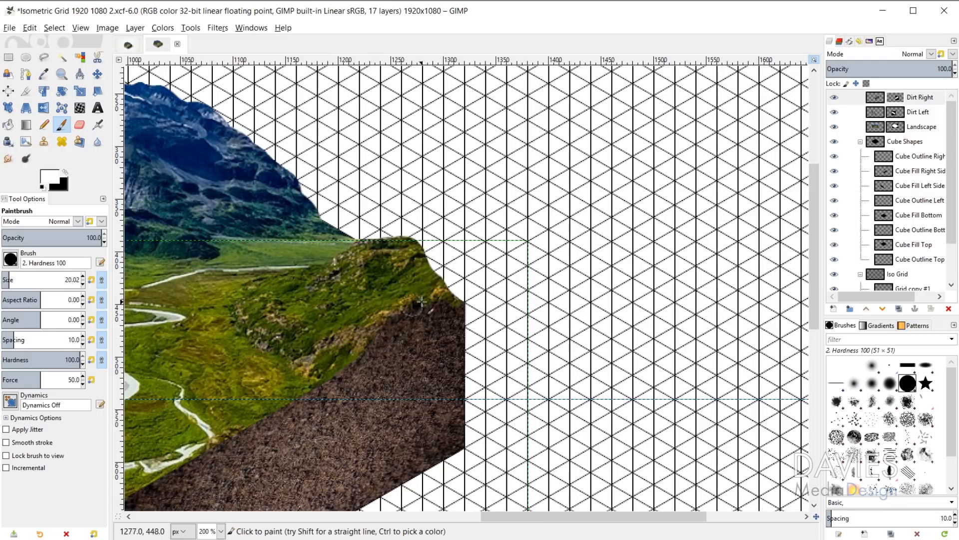
scroll(400, 325, up, 4)
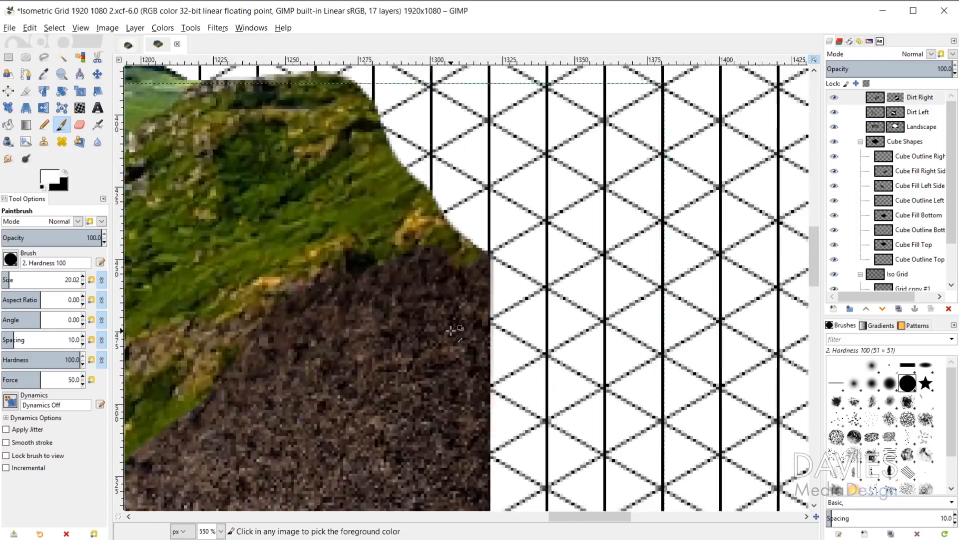
Reveal more dirt at the right face's upper outer corner on the mask, reducing the brush size to 9.02 for the fine edge
mouse_move(350, 248)
mouse_down()
mouse_move(410, 235)
mouse_move(452, 239)
mouse_move(446, 256)
mouse_up()
key(bracketleft)
key(bracketleft)
key(bracketleft)
key(bracketleft)
key(bracketleft)
key(bracketleft)
key(bracketleft)
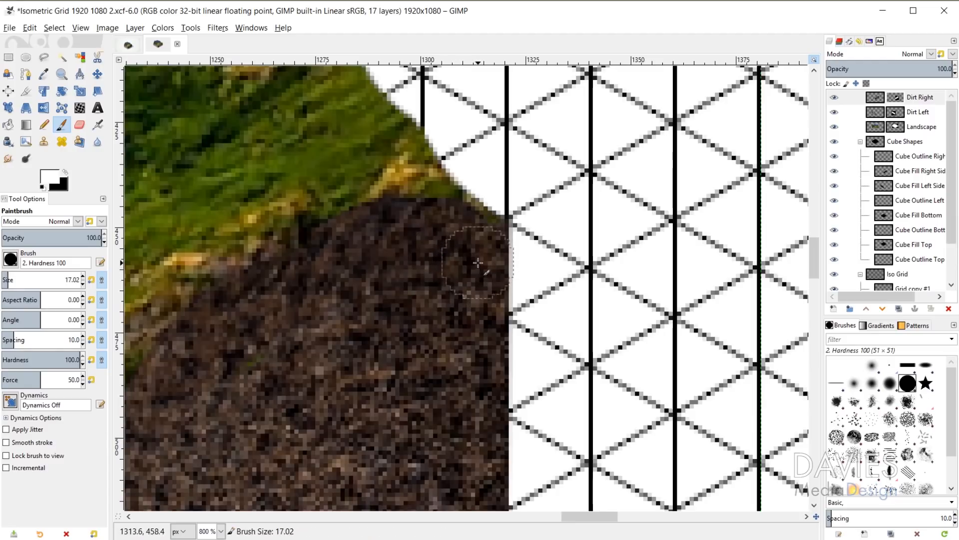
key(bracketleft)
key(bracketleft)
key(bracketleft)
key(bracketleft)
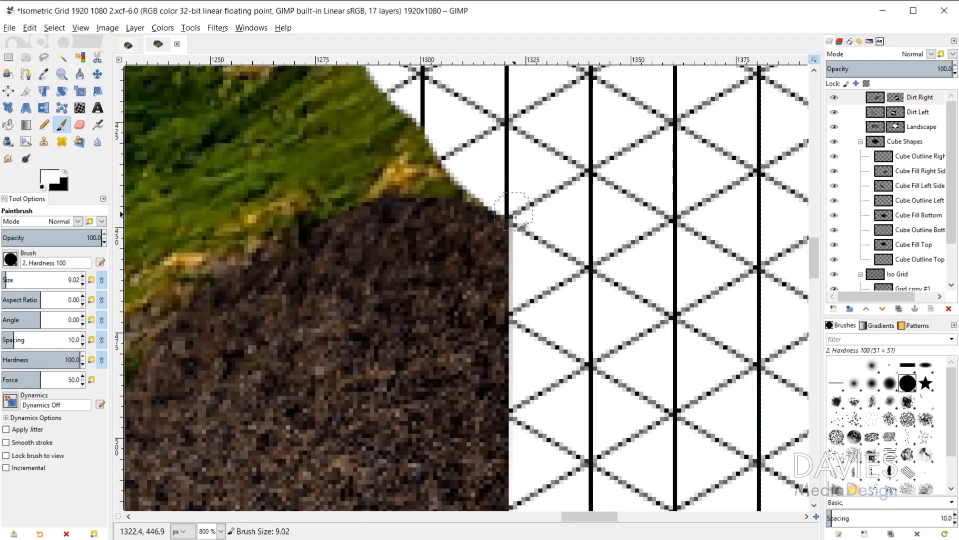
scroll(310, 318, down, 1)
scroll(310, 318, down, 2)
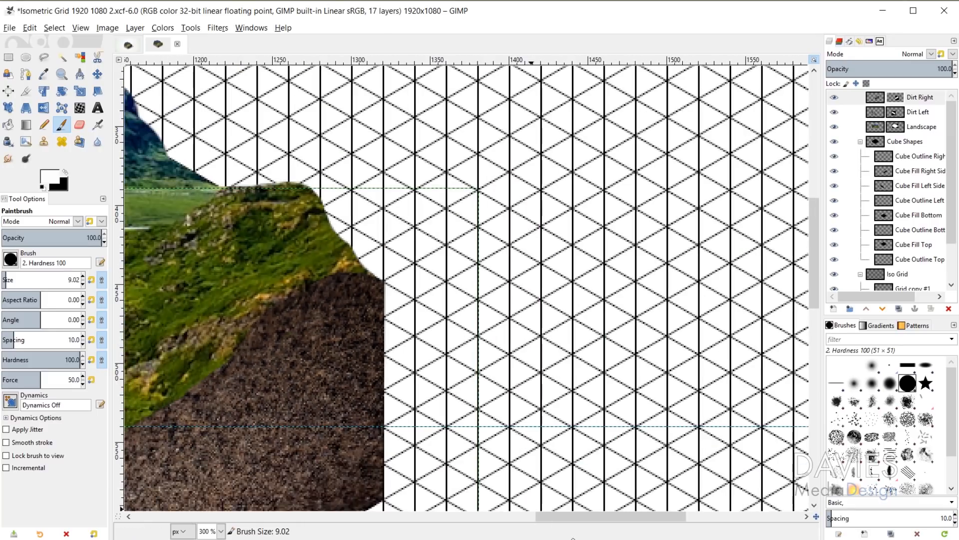
Enlarge the Paintbrush to size 25.02 and make Dirt Left's layer mask active for painting with white
scroll(569, 502, down, 2)
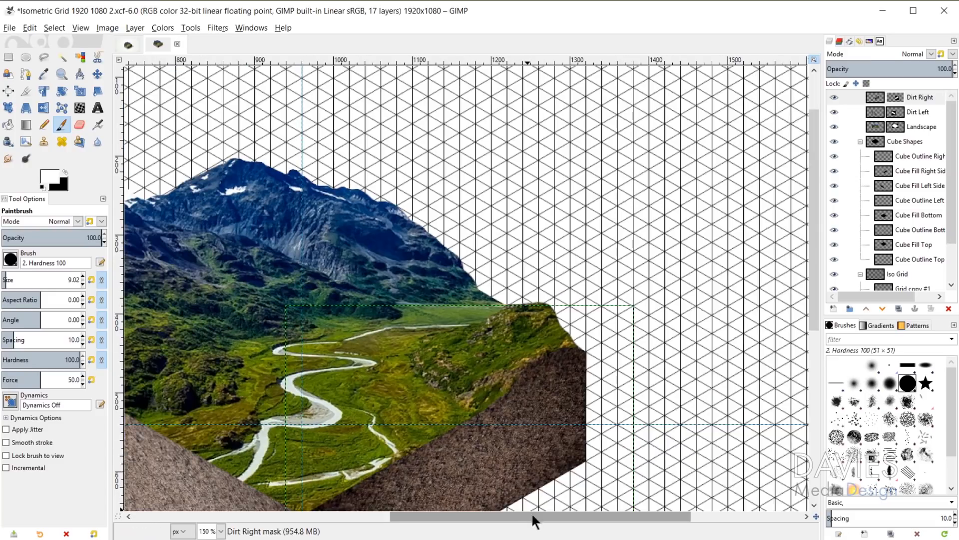
drag(532, 514, 435, 516)
scroll(344, 380, up, 1)
scroll(343, 380, up, 2)
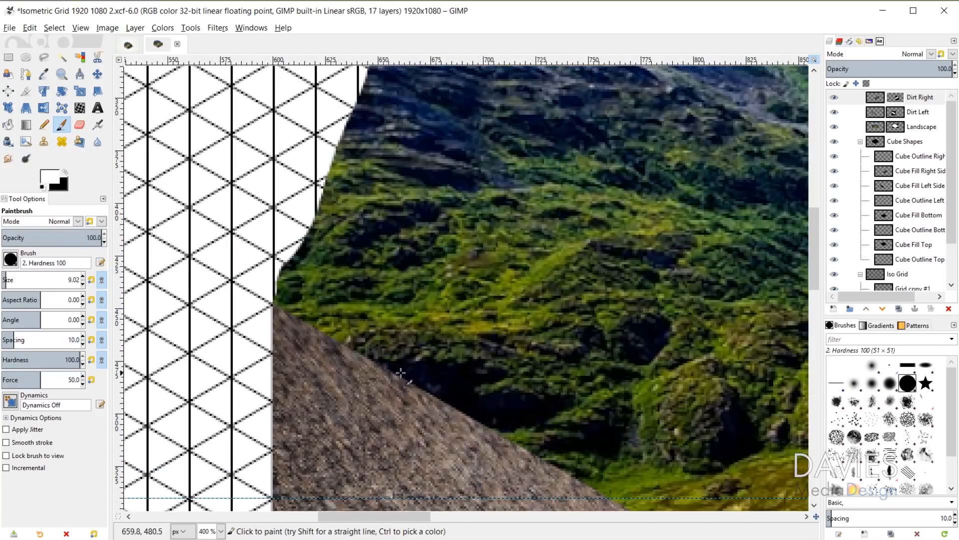
key(bracketright)
key(bracketright)
key(bracketright)
key(bracketright)
key(bracketright)
key(bracketright)
key(bracketright)
key(bracketright)
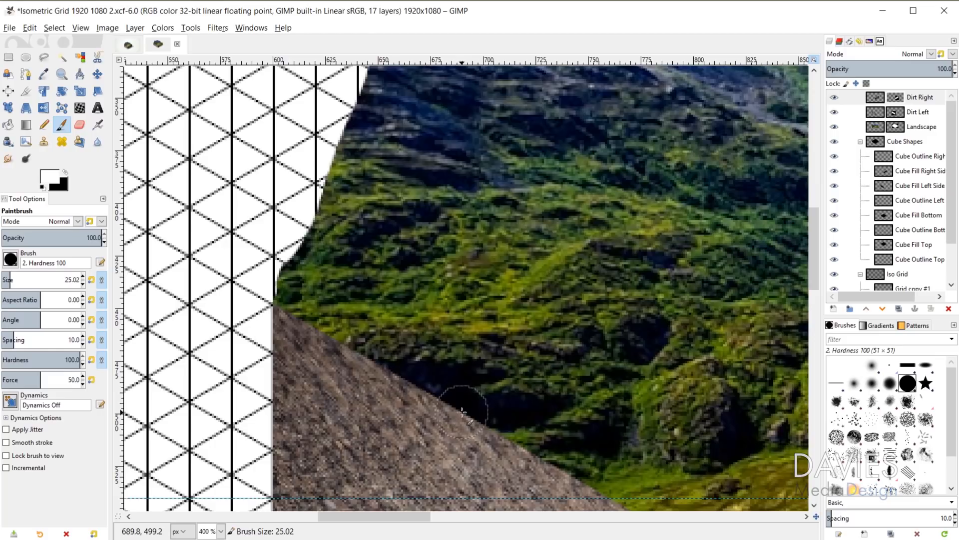
click(898, 113)
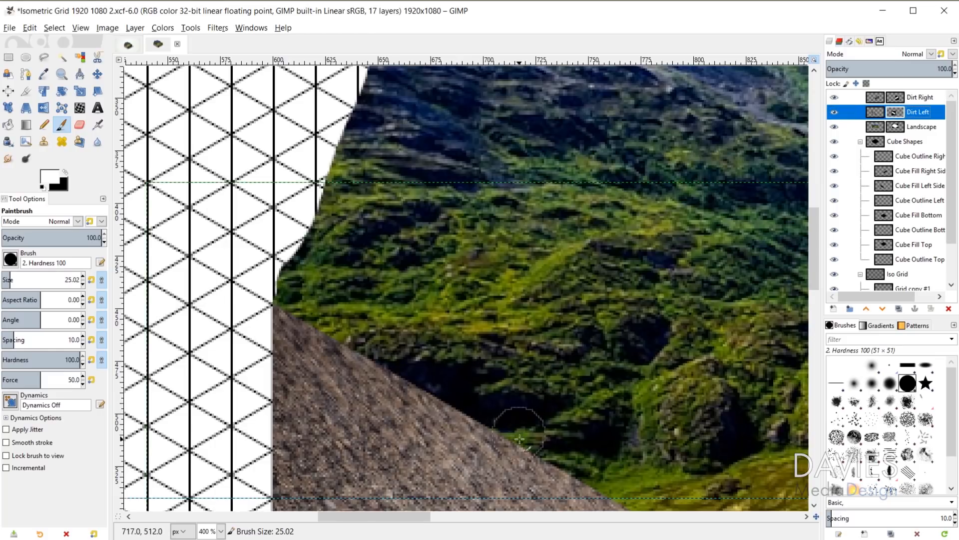
Undo the last mask stroke and, with brush size 22.02, paint white to reveal a rounded rise of dirt along the left face's upper edge
mouse_move(565, 472)
mouse_down()
mouse_move(555, 460)
mouse_move(502, 452)
mouse_move(539, 477)
mouse_up()
key(ctrl+z)
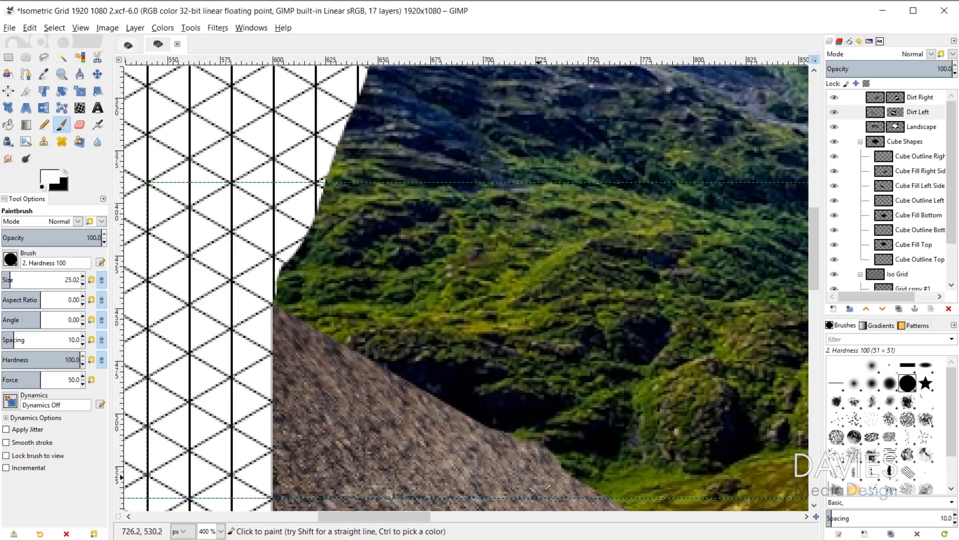
key(bracketleft)
key(bracketleft)
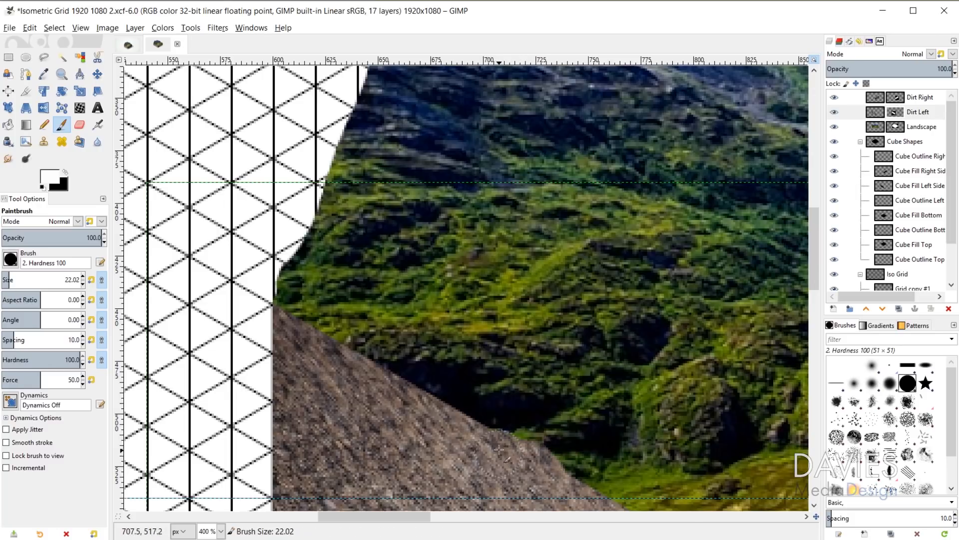
mouse_move(498, 449)
mouse_down()
mouse_move(428, 381)
mouse_move(337, 356)
mouse_move(356, 406)
mouse_move(348, 358)
mouse_move(374, 360)
mouse_move(400, 390)
mouse_up()
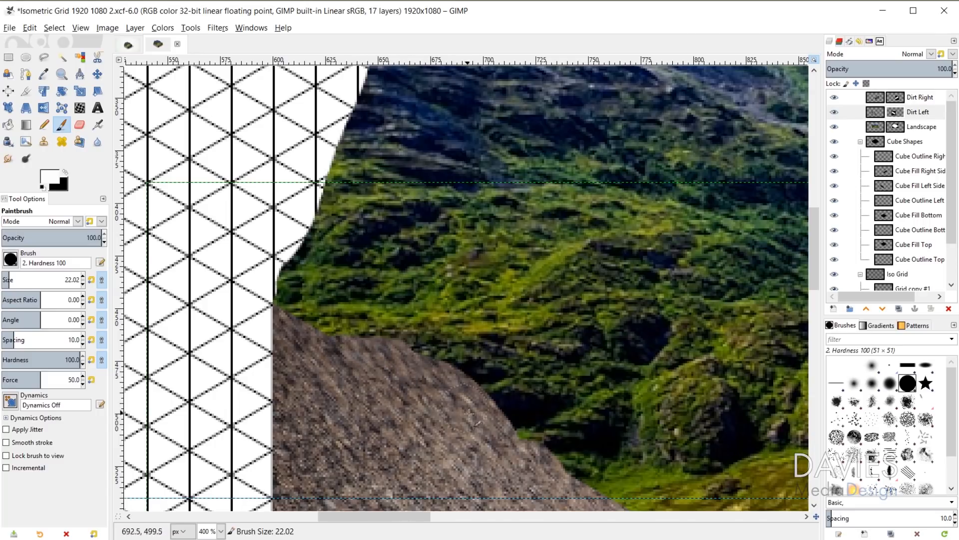
mouse_move(469, 415)
mouse_down()
mouse_move(499, 405)
mouse_move(512, 412)
mouse_move(487, 447)
mouse_up()
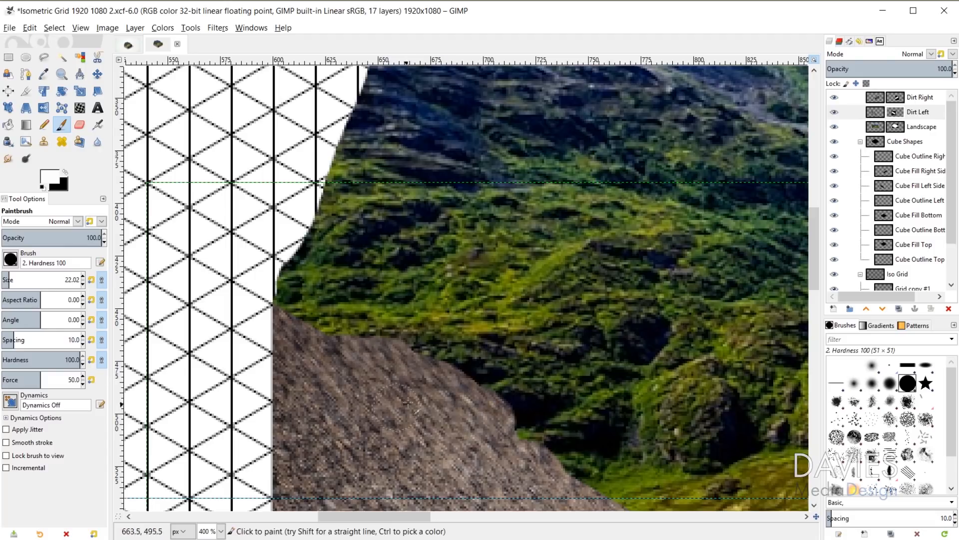
Reduce the brush size to 7.02 and roughen the revealed dirt edge on Dirt Left's mask with small white strokes
key(bracketleft)
key(bracketleft)
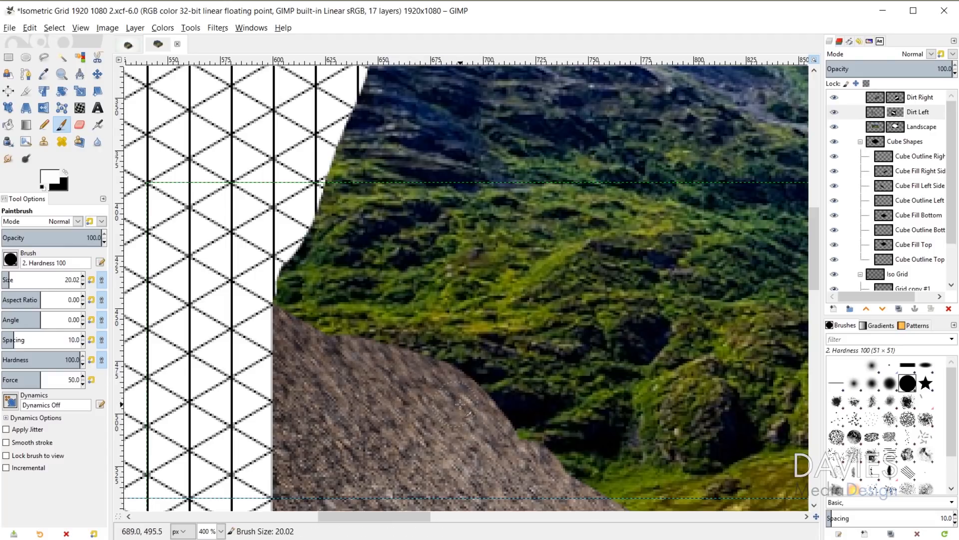
key(bracketleft)
key(bracketleft)
key(bracketleft)
key(bracketleft)
key(bracketleft)
key(bracketleft)
key(bracketleft)
key(bracketleft)
key(bracketleft)
key(bracketleft)
key(bracketleft)
key(bracketleft)
key(bracketleft)
key(bracketleft)
key(bracketleft)
mouse_move(468, 402)
mouse_down()
mouse_move(479, 388)
mouse_move(515, 432)
mouse_up()
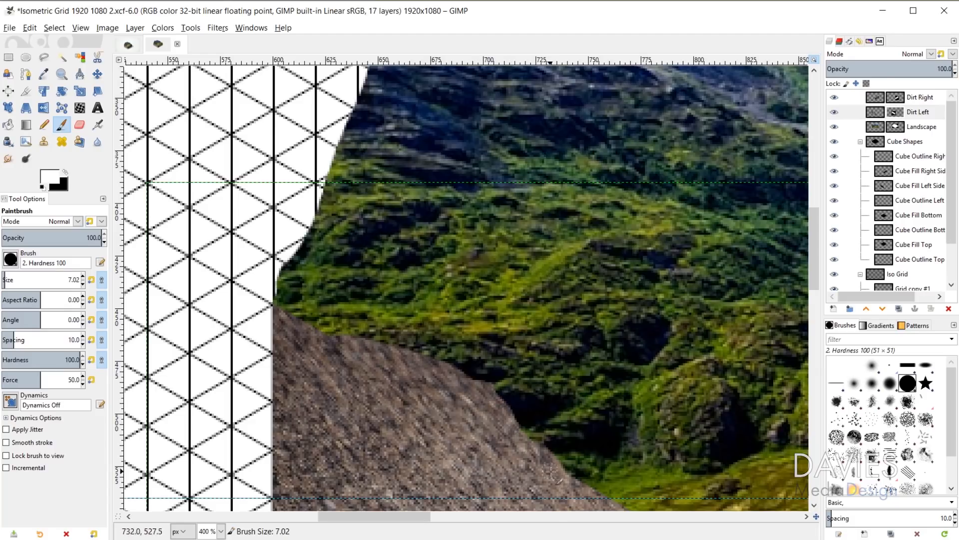
drag(415, 358, 312, 329)
Create a transparent 1920 x 1080 px layer named River directly above the Landscape layer
scroll(531, 425, down, 3)
mouse_move(659, 429)
mouse_down()
mouse_move(429, 189)
mouse_move(458, 210)
mouse_up()
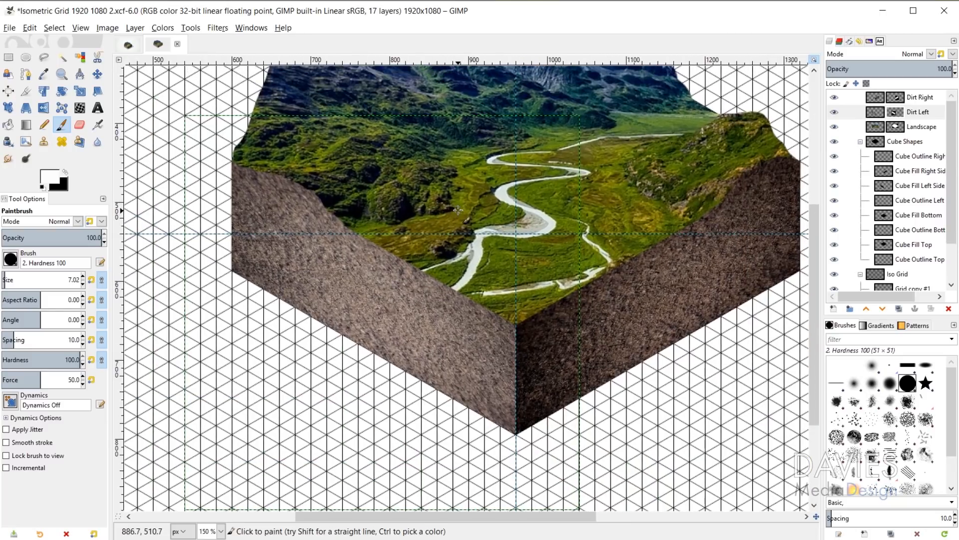
scroll(387, 252, up, 2)
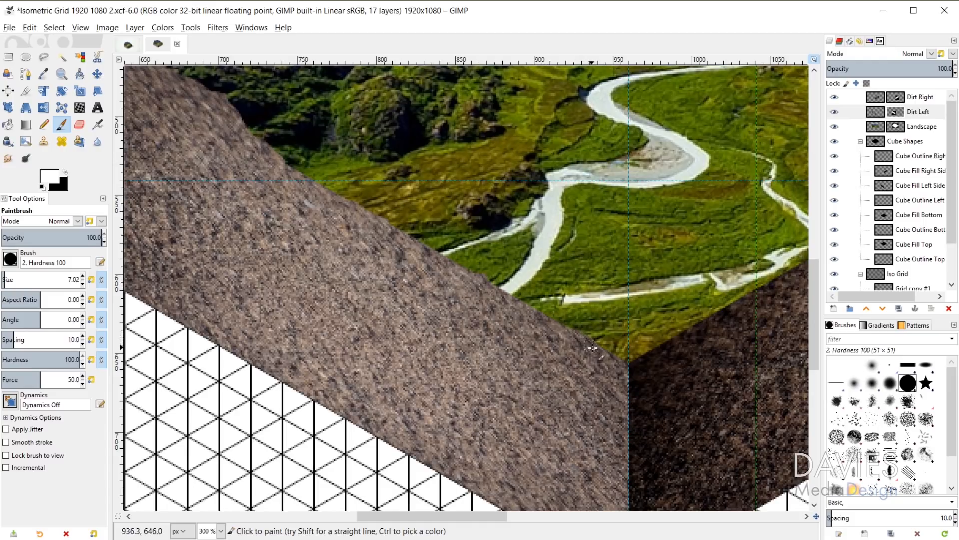
scroll(607, 359, down, 4)
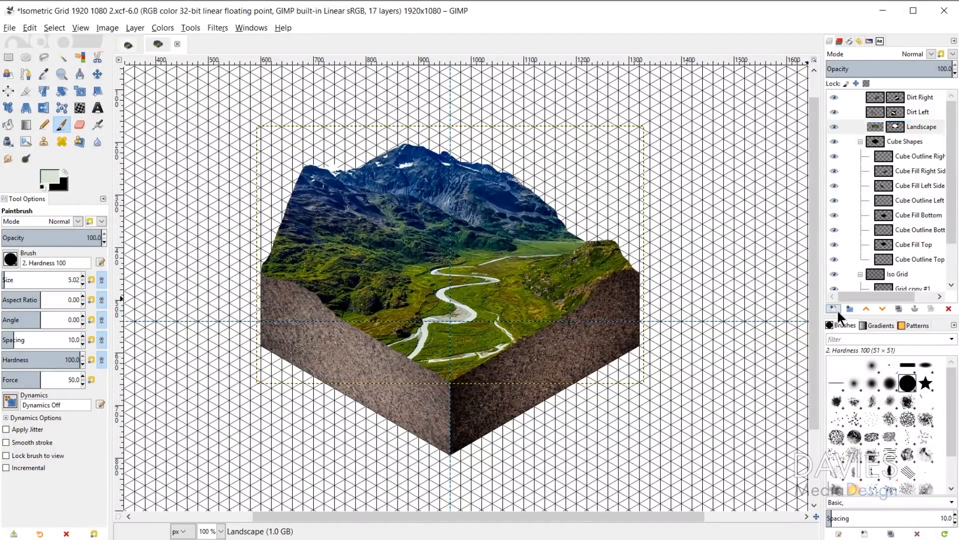
click(838, 310)
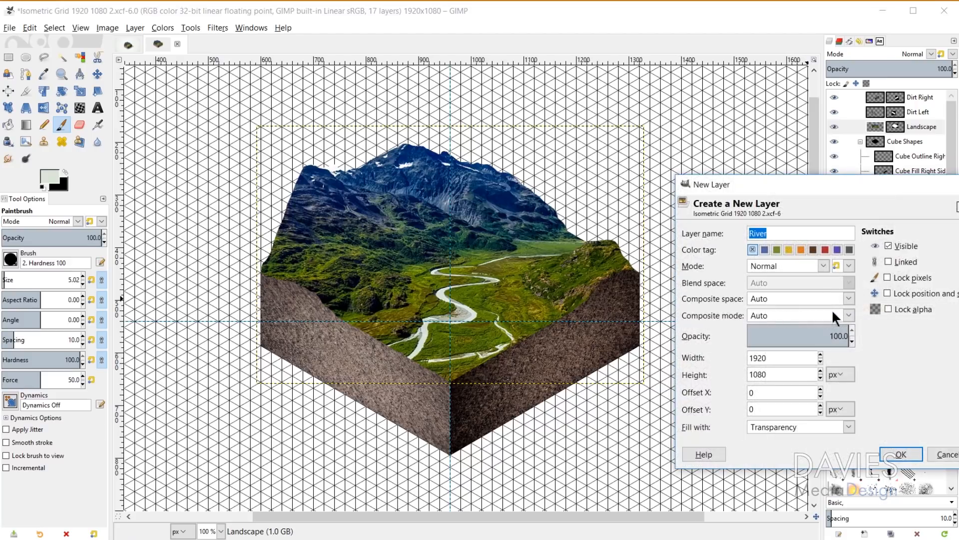
text(River)
click(902, 454)
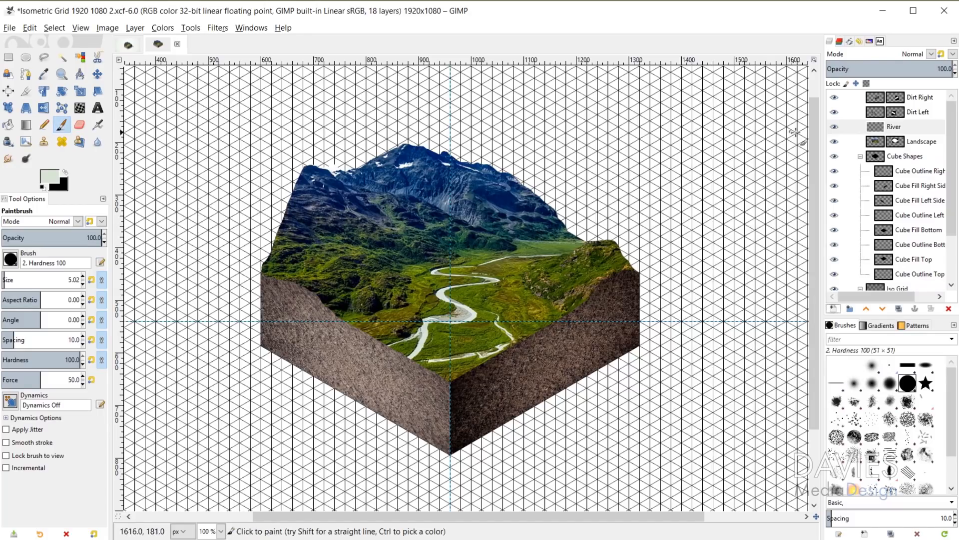
Sample the river's pale colour from the Landscape layer as foreground and move the River layer above Dirt Right
click(849, 142)
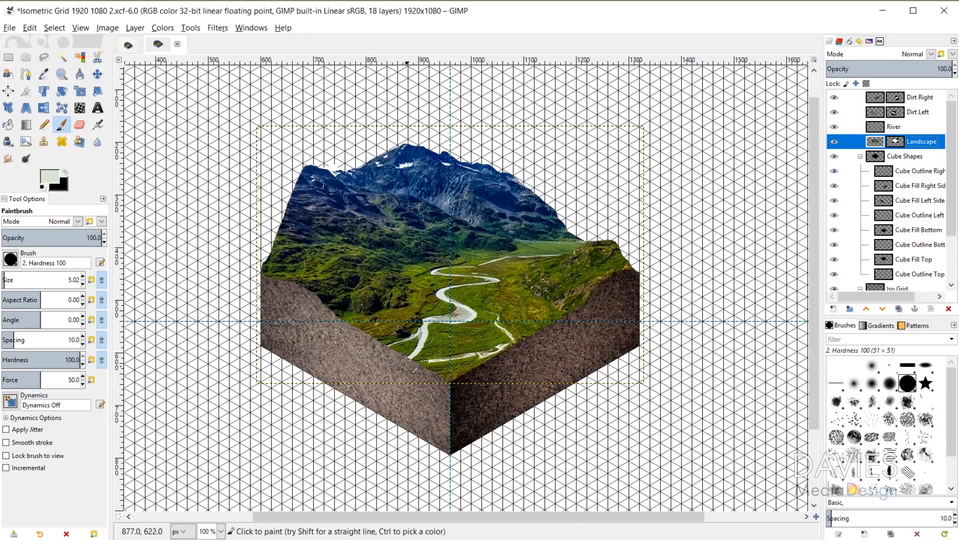
scroll(406, 358, up, 8)
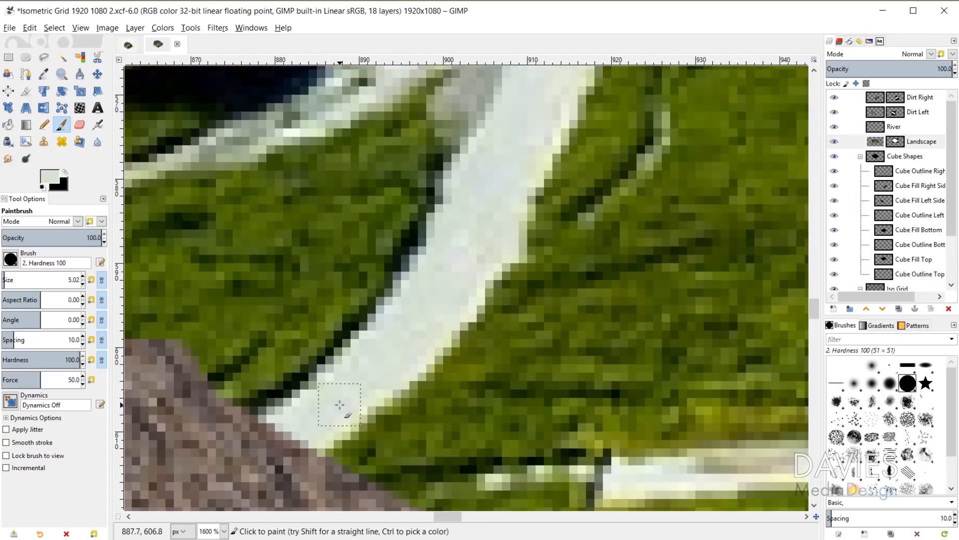
key(ctrl)
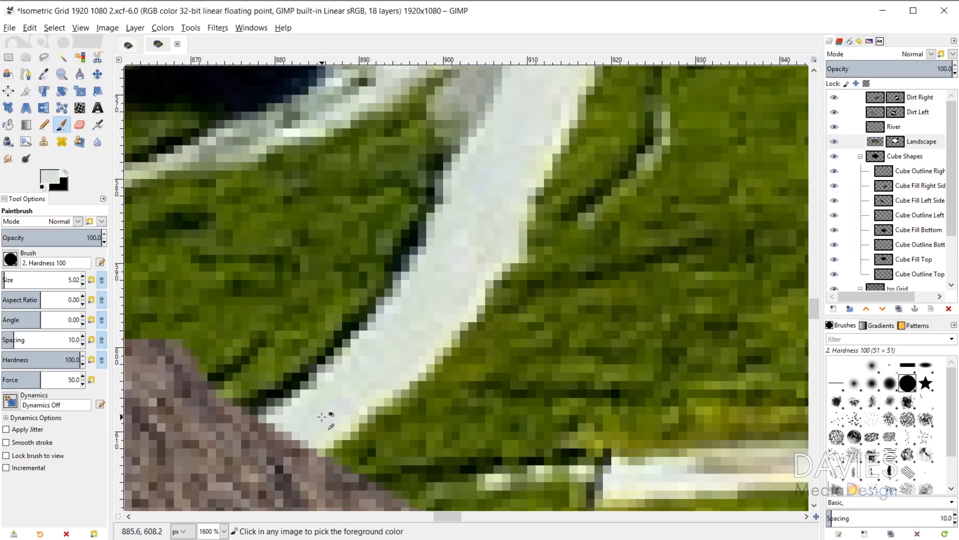
scroll(322, 416, down, 3)
drag(310, 408, 464, 332)
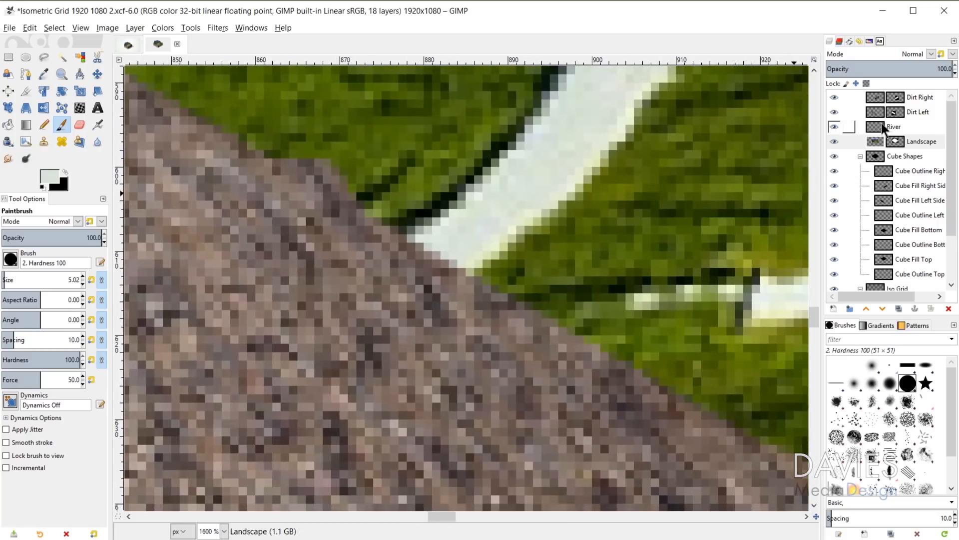
drag(881, 123, 874, 100)
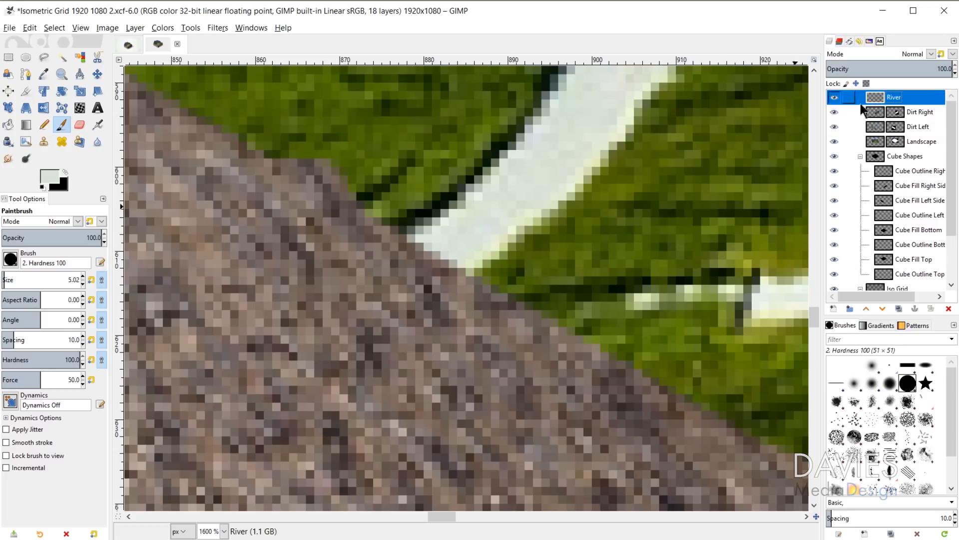
With brush size 4.02, paint the main river's end spilling slightly over the left dirt edge on the River layer
key(bracketleft)
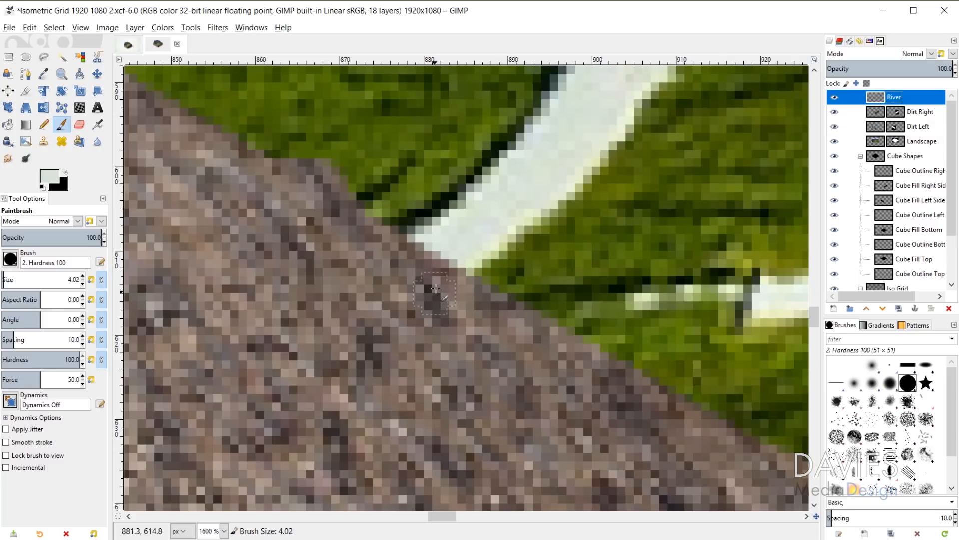
mouse_move(422, 240)
mouse_down()
mouse_move(438, 285)
mouse_move(445, 273)
mouse_move(437, 287)
mouse_move(445, 269)
mouse_move(434, 274)
mouse_up()
scroll(531, 448, down, 3)
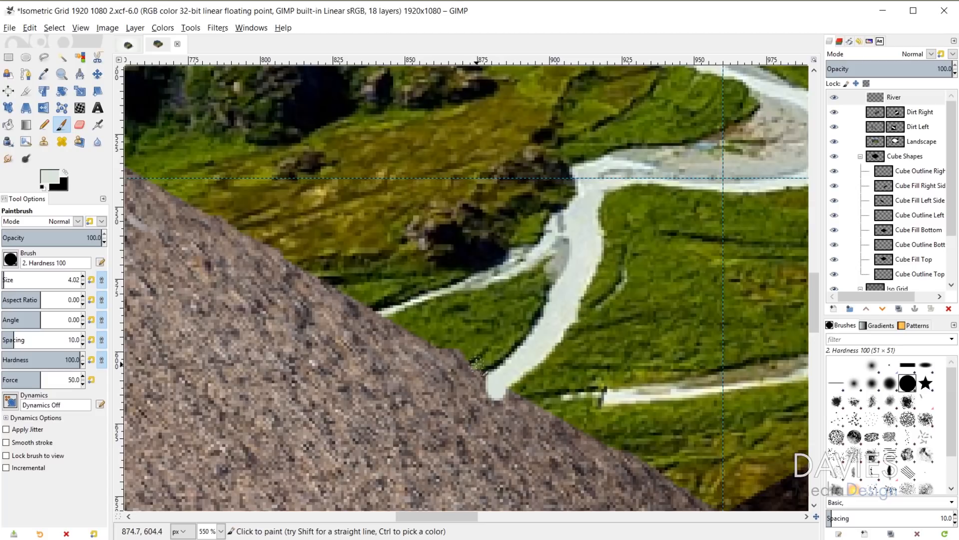
With brush size 2.02, extend the thin left river branch slightly over the dirt edge
scroll(370, 299, up, 4)
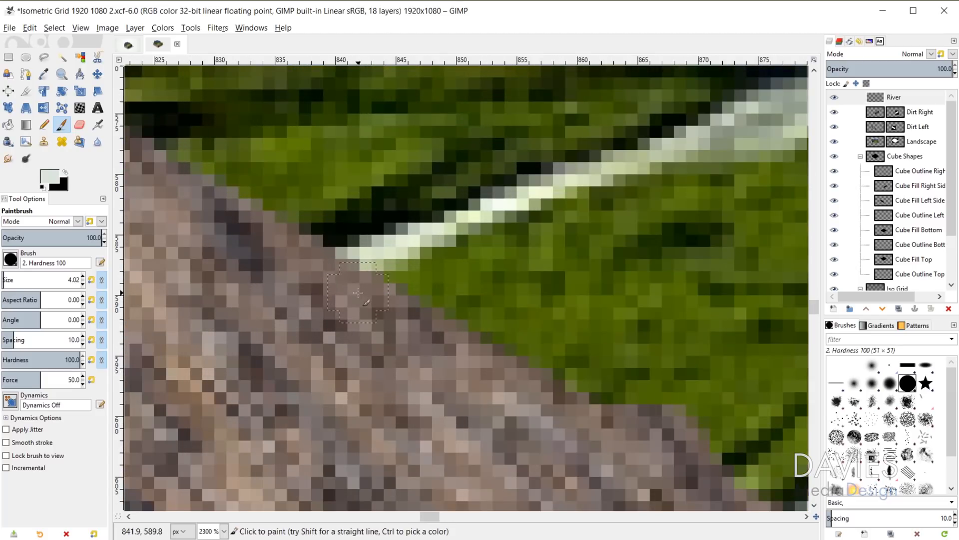
key(bracketleft)
key(bracketleft)
drag(351, 269, 359, 291)
scroll(383, 339, down, 3)
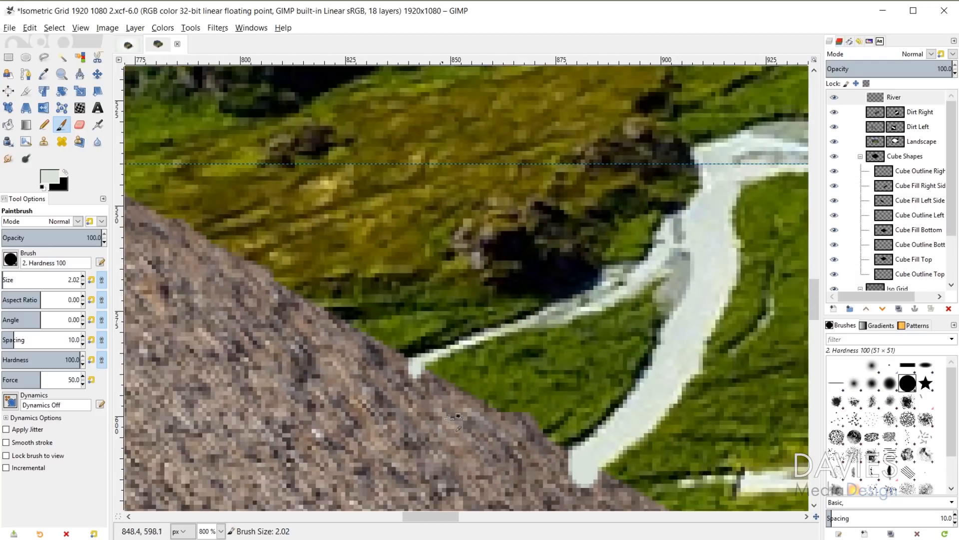
drag(458, 516, 526, 511)
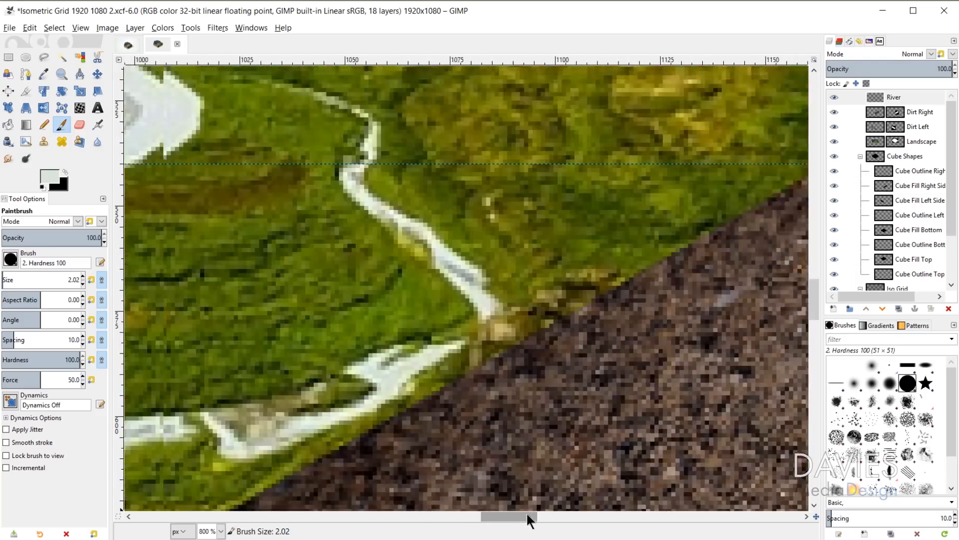
scroll(564, 451, down, 3)
scroll(560, 431, down, 1)
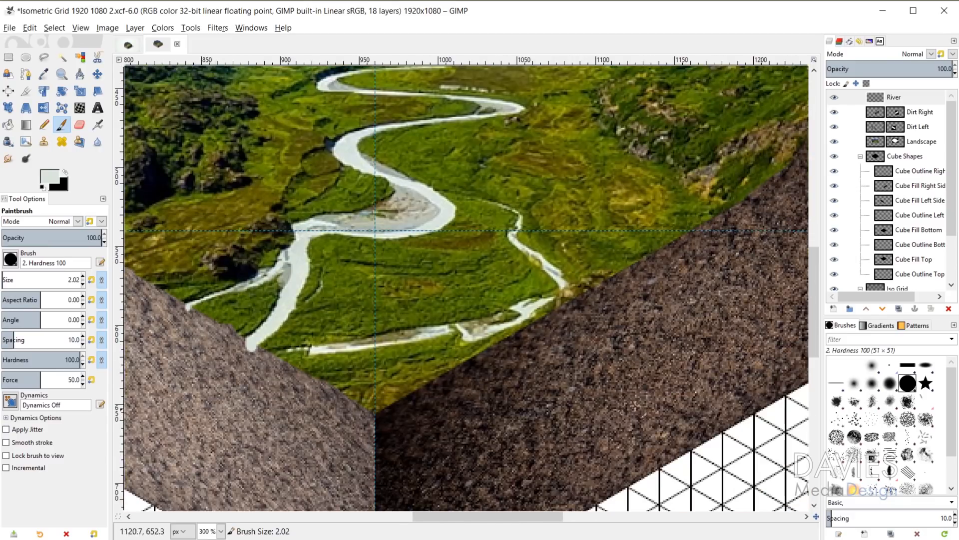
scroll(574, 310, up, 5)
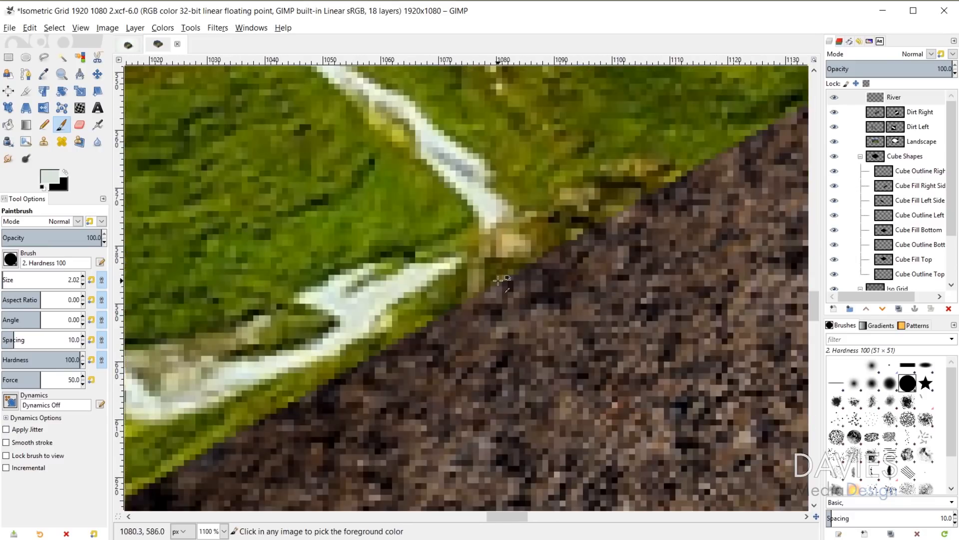
scroll(549, 314, down, 5)
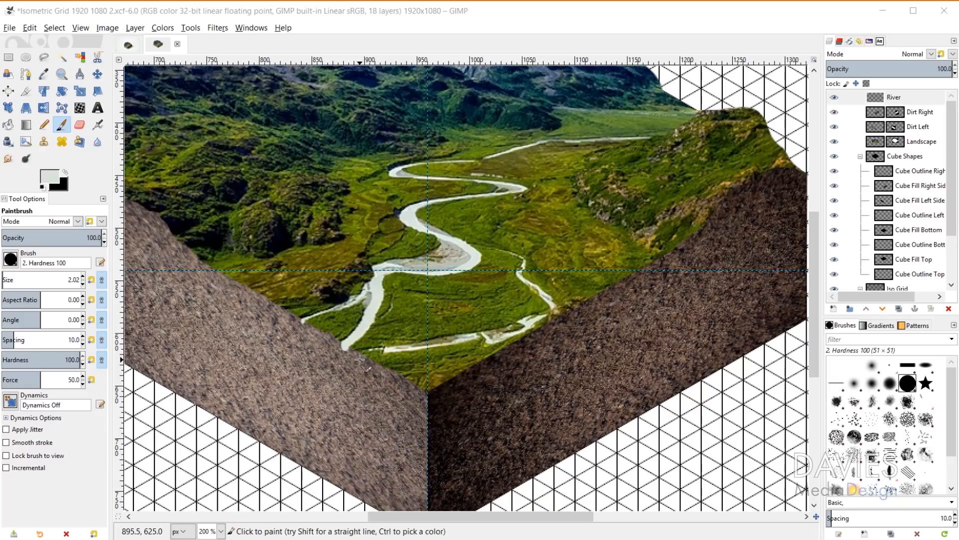
Create a layer group named Cube Elements and move River, Dirt Right, Dirt Left and Landscape into it
click(850, 308)
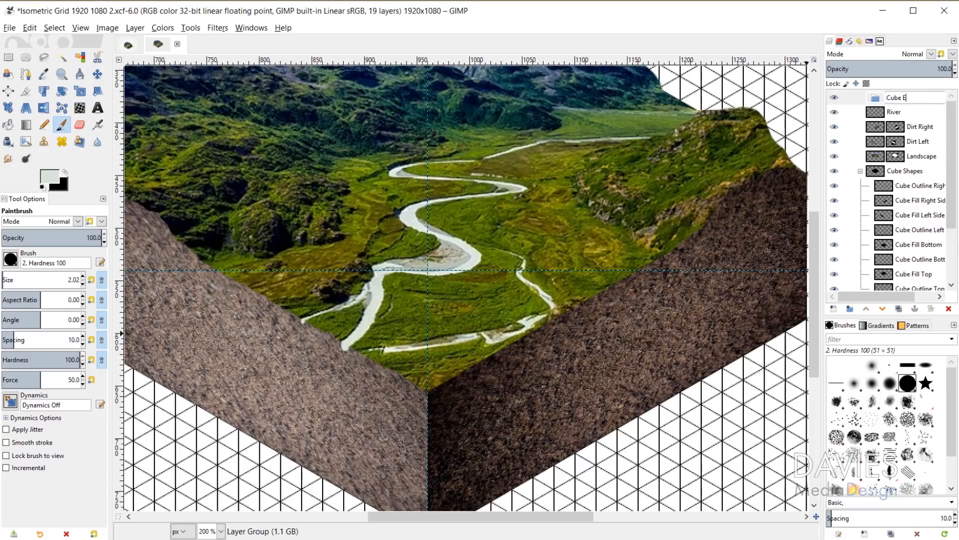
key(Return)
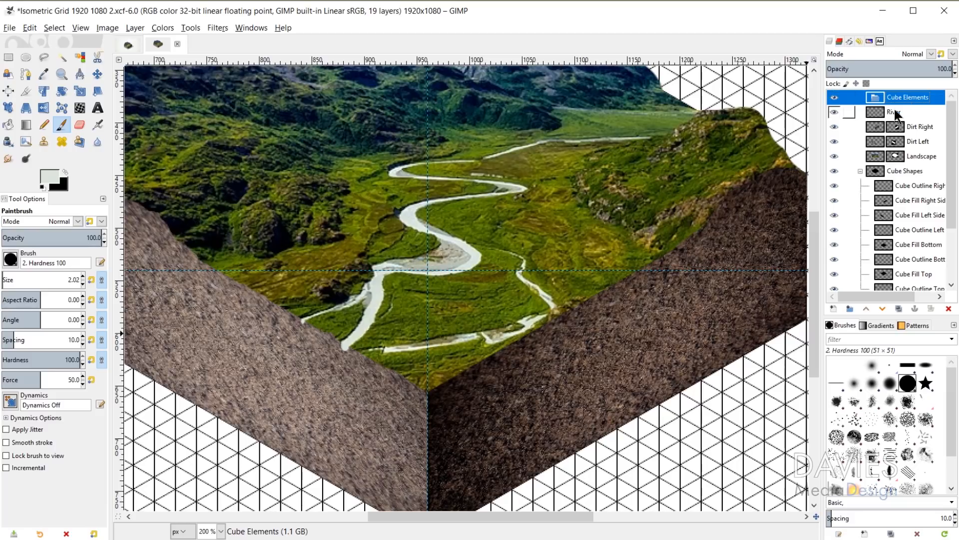
drag(880, 110, 887, 134)
mouse_move(881, 156)
mouse_down()
mouse_move(888, 113)
mouse_move(894, 157)
mouse_up()
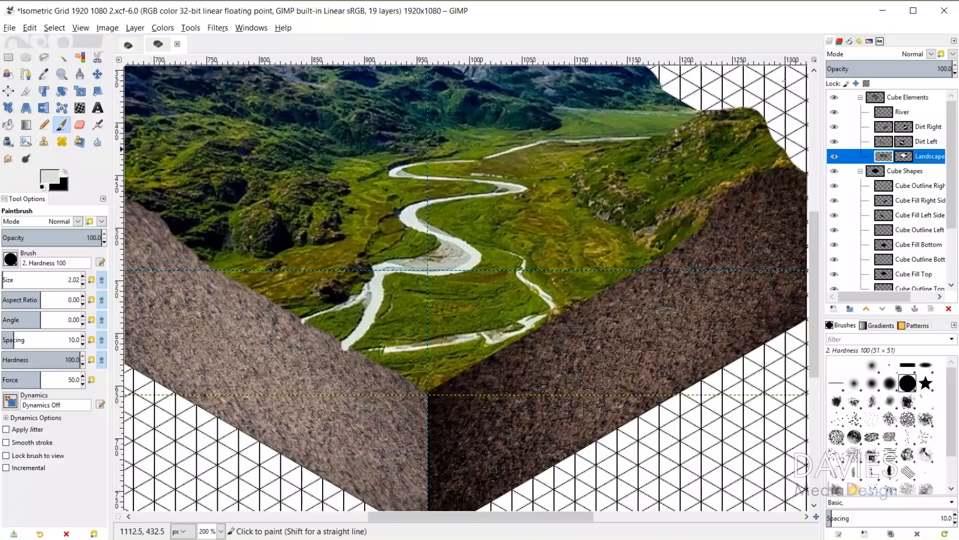
Activate the Dodge/Burn tool in Dodge mode and enlarge its brush to size 61.02
scroll(524, 218, down, 3)
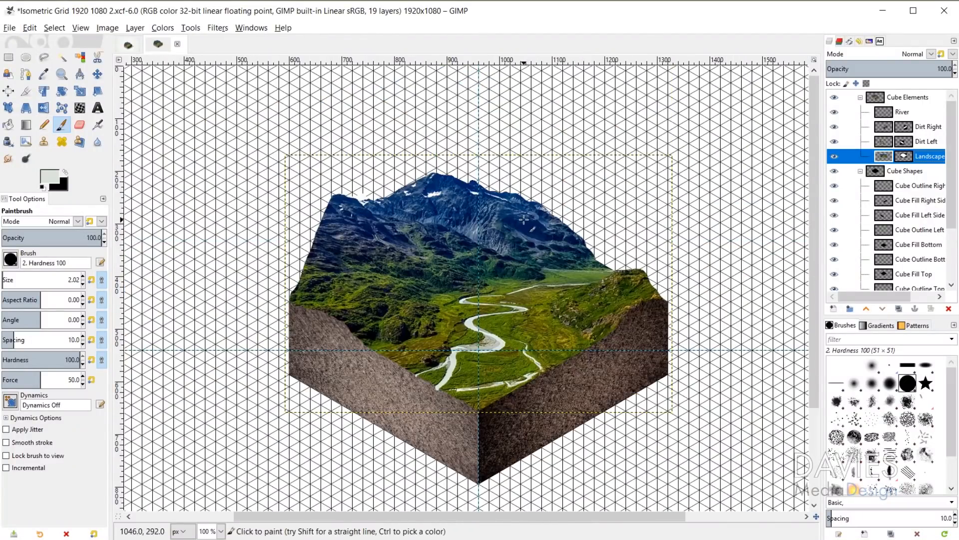
click(27, 158)
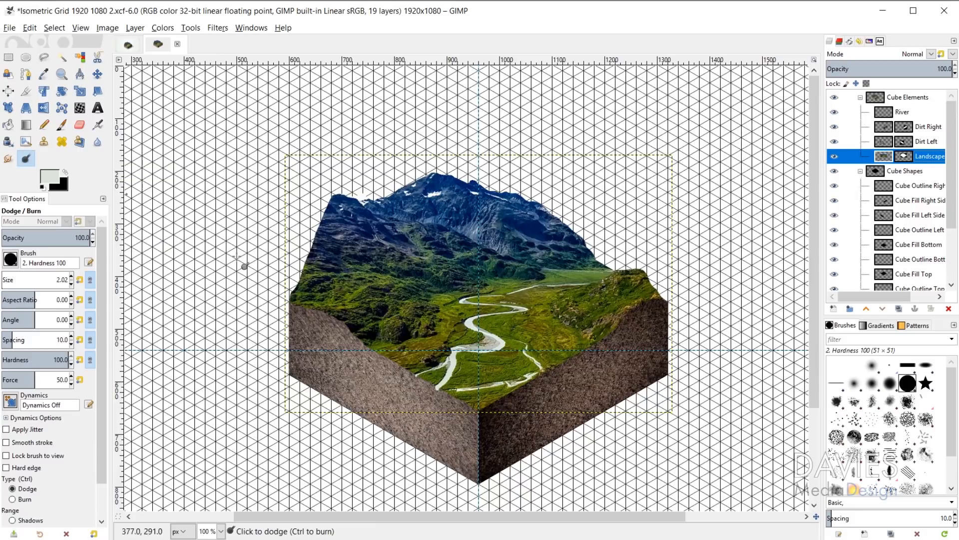
key(bracketright)
key(bracketright)
key(bracketright)
key(bracketright)
key(bracketright)
key(bracketright)
key(bracketright)
key(bracketright)
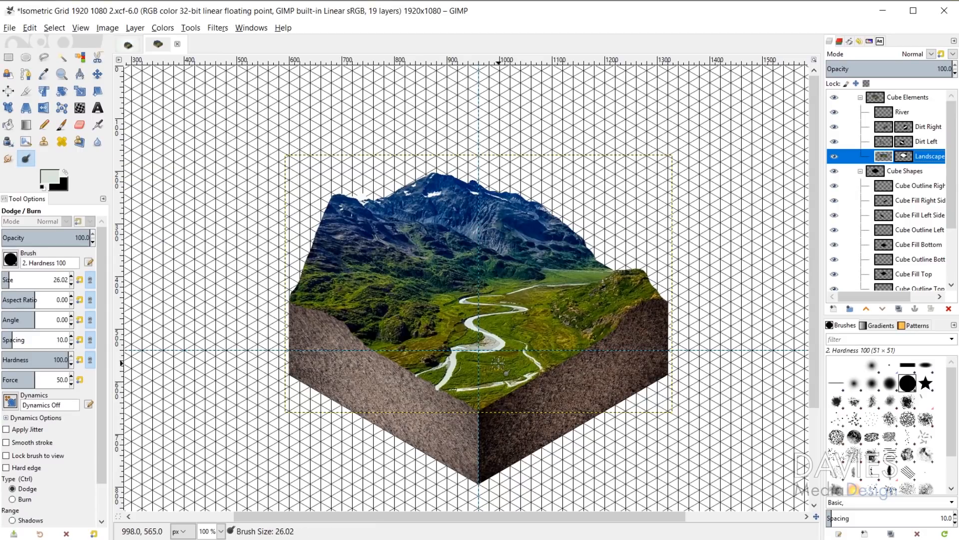
key(bracketright)
key(bracketright)
key(bracketright)
key(bracketright)
key(bracketright)
key(bracketright)
key(bracketright)
key(bracketright)
key(bracketright)
key(bracketright)
key(bracketright)
key(bracketright)
key(bracketright)
key(bracketright)
key(bracketright)
key(bracketright)
key(bracketright)
key(bracketright)
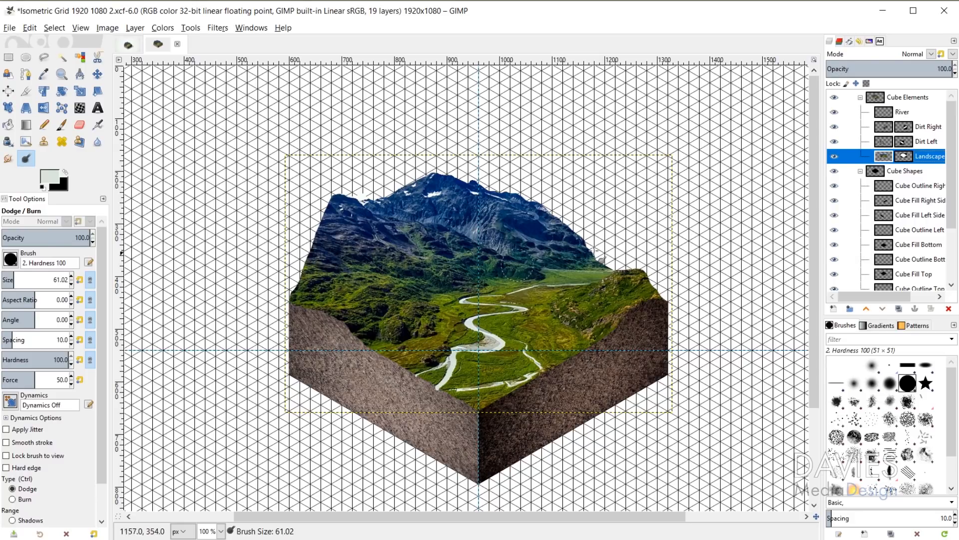
Try brightening the green valley beside the river on the Landscape layer with brush size 56.02 at full hardness and opacity
click(878, 155)
key(bracketleft)
key(bracketleft)
key(bracketleft)
key(bracketleft)
key(bracketleft)
key(bracketleft)
mouse_move(543, 311)
mouse_down()
mouse_move(570, 342)
mouse_move(567, 371)
mouse_move(538, 353)
mouse_up()
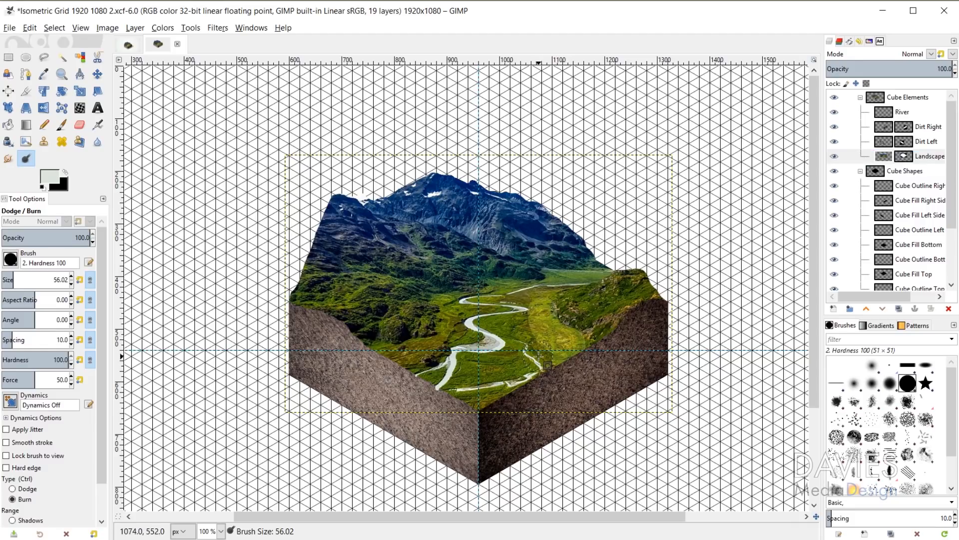
key(ctrl+z)
Soften the Dodge/Burn brush to hardness 4.7 and lower its opacity to 34.3
drag(59, 357, 21, 355)
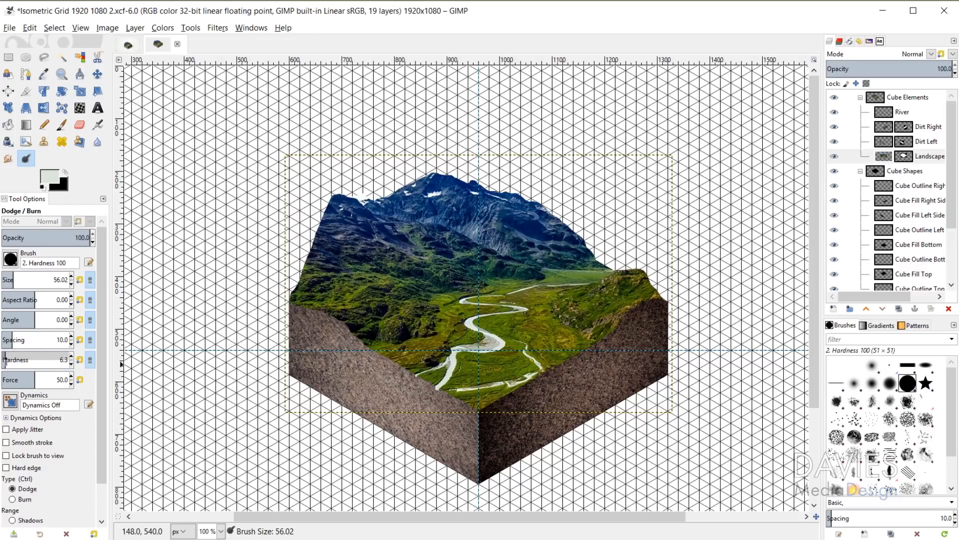
drag(82, 236, 59, 238)
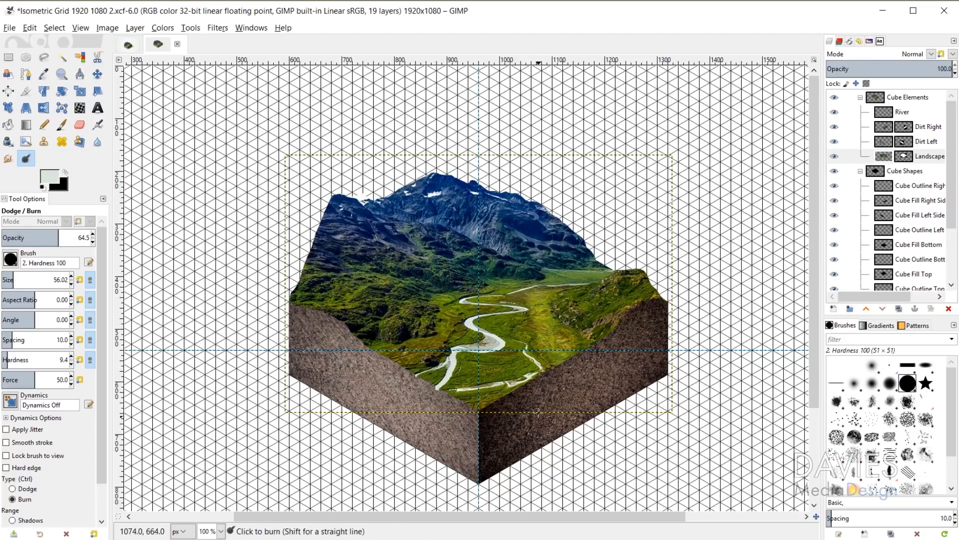
drag(59, 238, 44, 239)
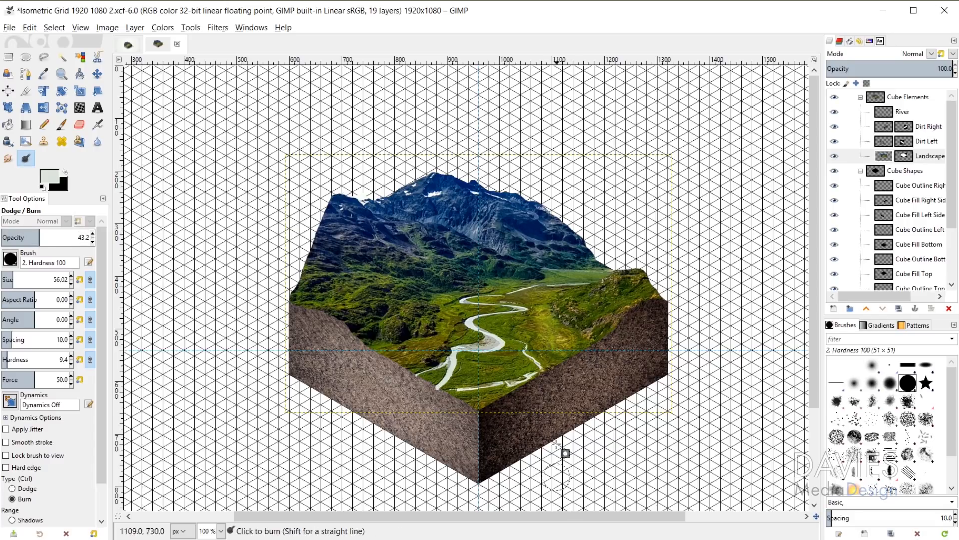
drag(50, 239, 42, 239)
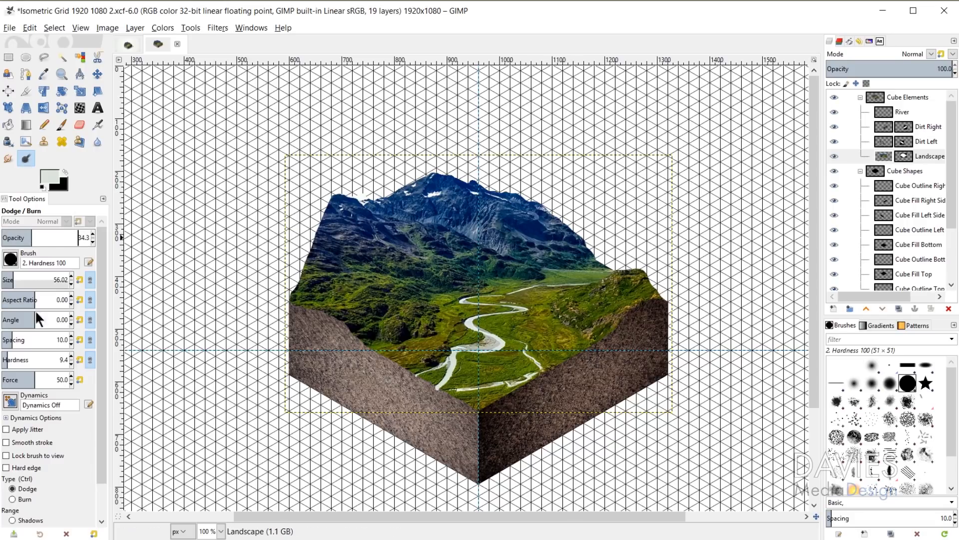
drag(5, 355, 6, 353)
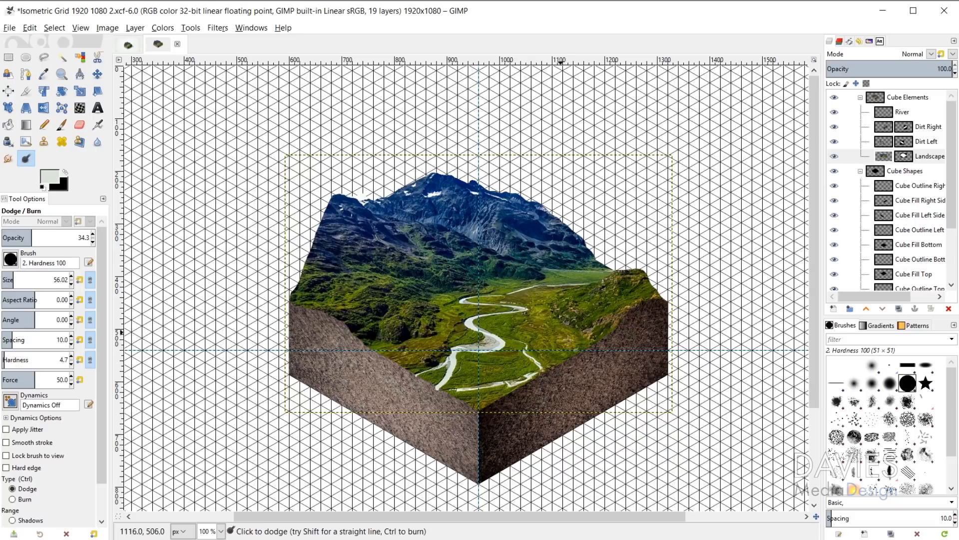
Set the dodge brush to size 72.02, force 43.8 and opacity 7.7 for subtly brightening the landscape's highlights
key(bracketright)
key(bracketright)
key(bracketright)
key(bracketright)
key(bracketright)
key(bracketright)
key(bracketright)
key(bracketright)
key(bracketright)
key(bracketright)
key(bracketright)
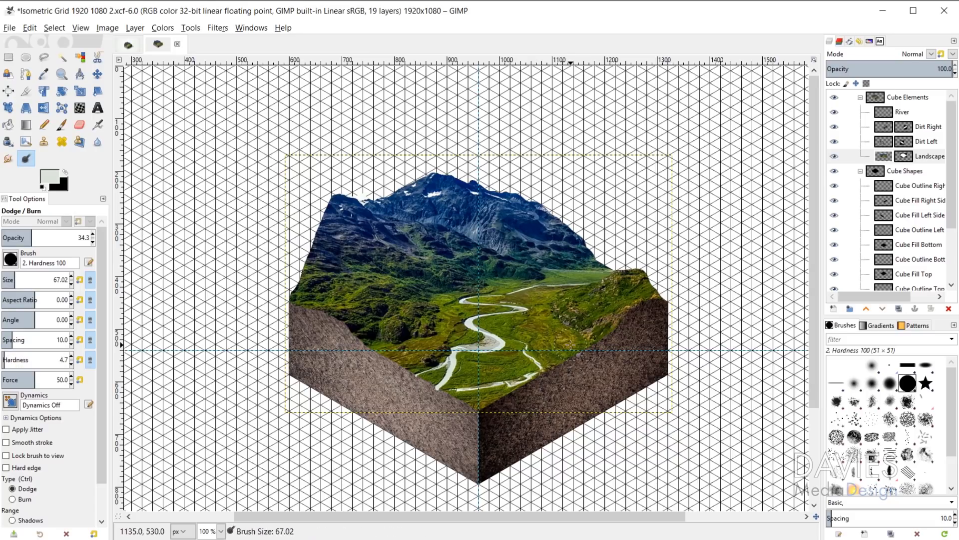
drag(31, 237, 19, 237)
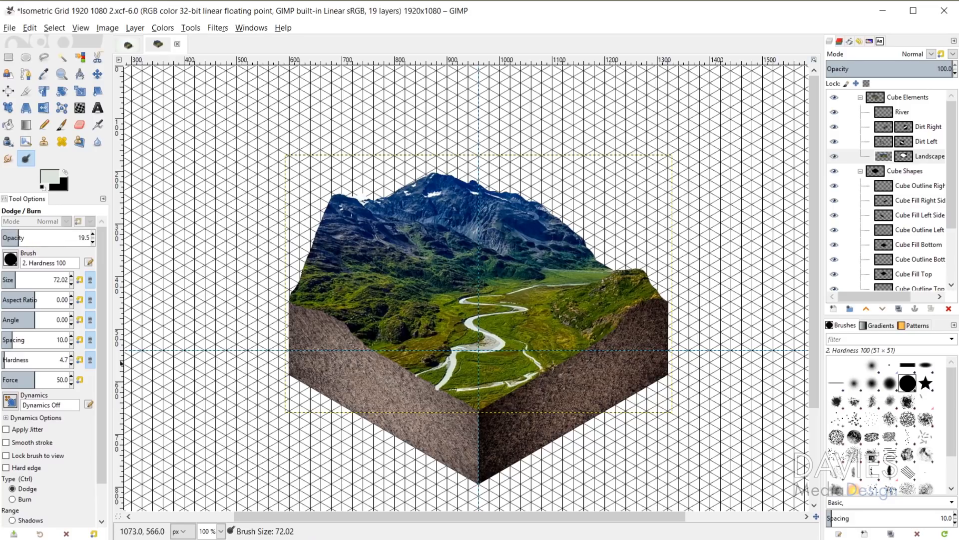
key(bracketright)
key(bracketright)
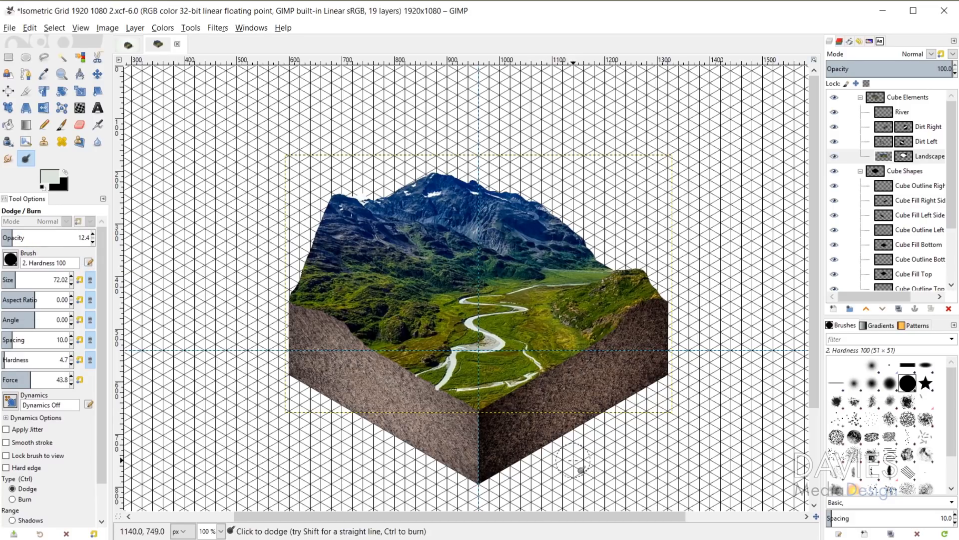
drag(13, 237, 9, 238)
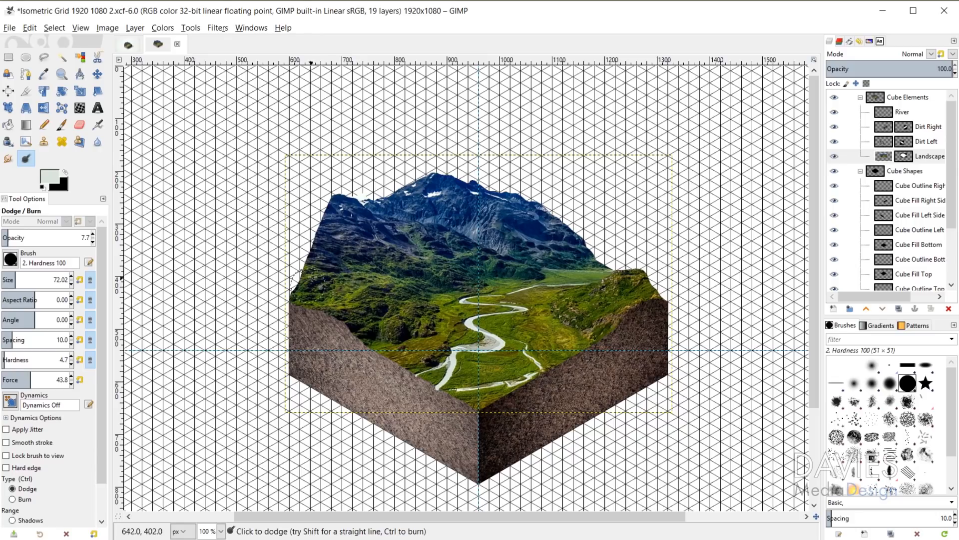
Reduce the dodge brush to size 15.02 and brighten fine details in the valley around the river
key(bracketleft)
key(bracketleft)
key(bracketleft)
key(bracketleft)
key(bracketleft)
key(bracketleft)
key(bracketleft)
key(bracketleft)
key(bracketleft)
key(bracketleft)
key(bracketleft)
key(bracketleft)
key(bracketleft)
key(bracketleft)
key(bracketleft)
key(bracketleft)
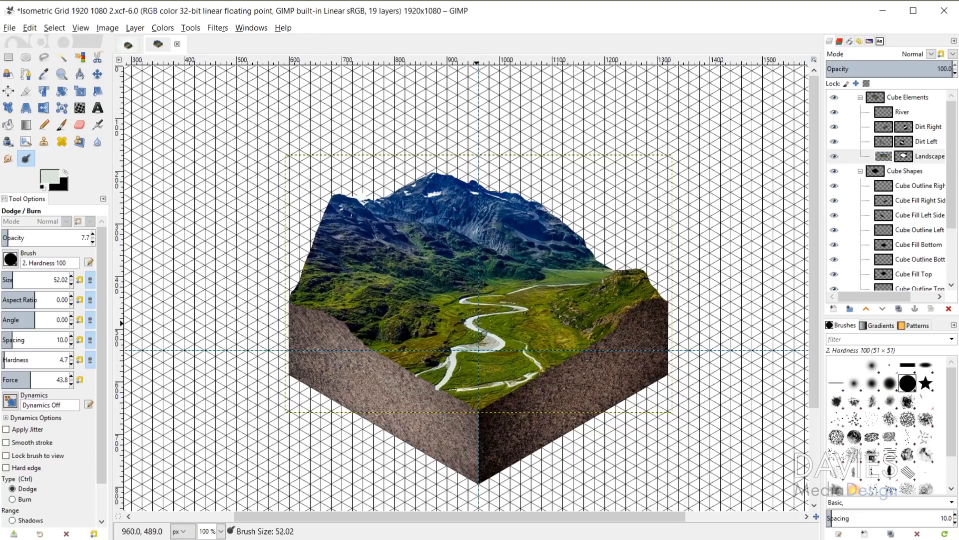
key(2)
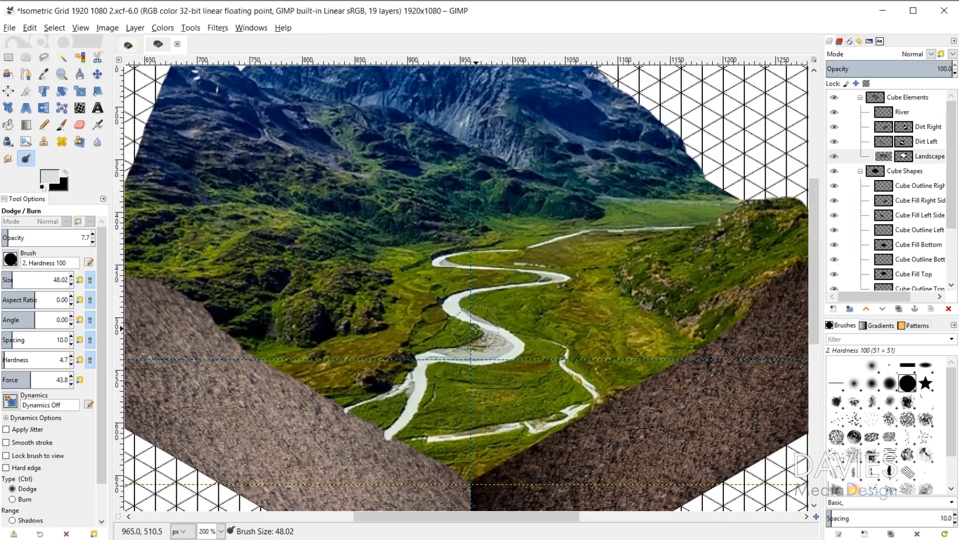
key(bracketleft)
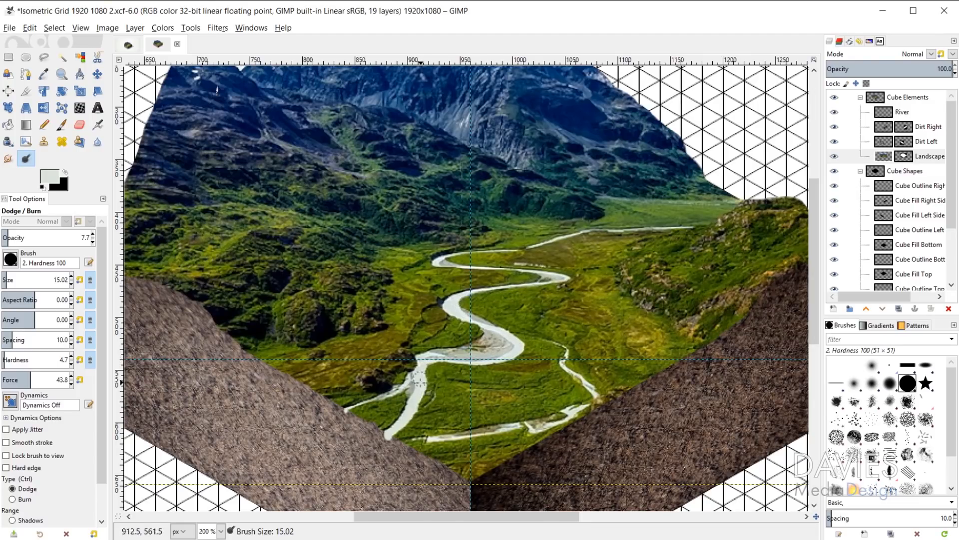
Enlarge the dodge brush to size 27.02 and brighten the highlights on the green hillside beside the river
key(bracketright)
key(bracketright)
key(bracketright)
key(bracketright)
key(bracketright)
key(bracketright)
key(bracketright)
key(bracketright)
key(bracketright)
key(bracketright)
key(bracketright)
key(bracketright)
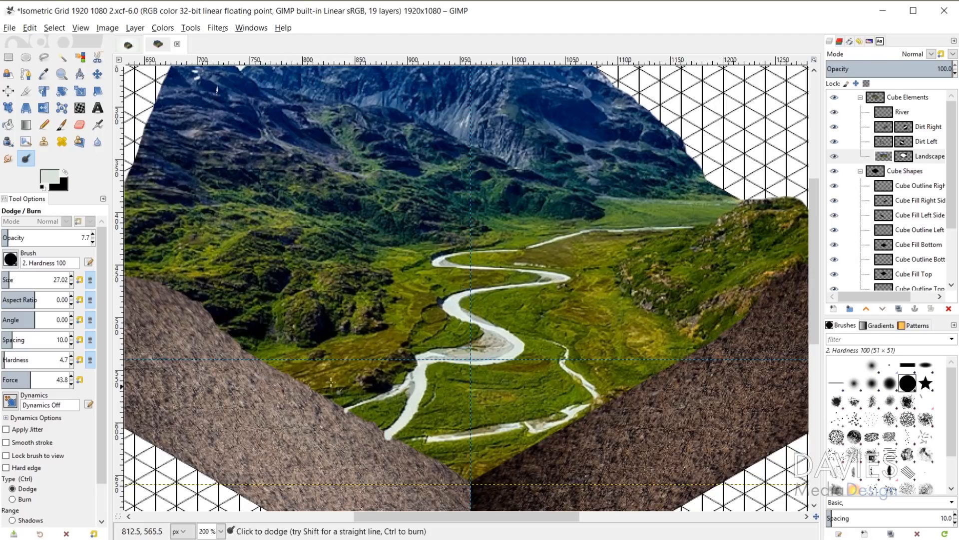
scroll(684, 302, up, 3)
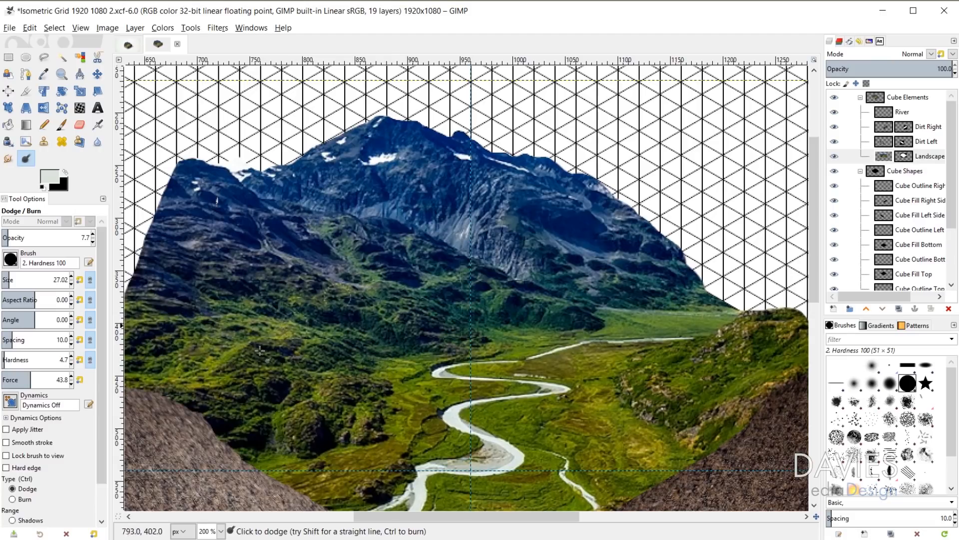
Switch the tool type to Burn with brush size 37.02 and darken the shadows on the mountain's left side
click(22, 499)
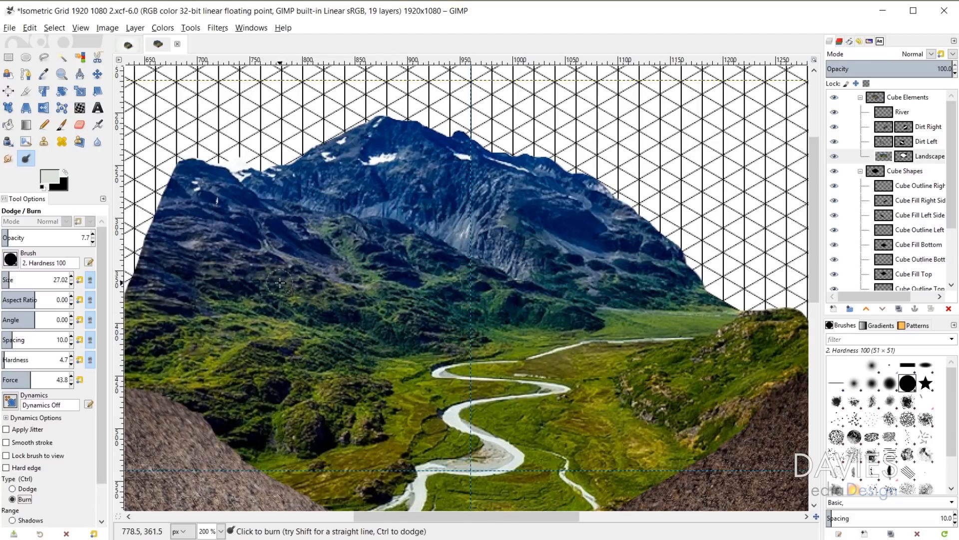
key(bracketright)
key(bracketright)
key(bracketright)
key(bracketright)
key(bracketright)
key(bracketright)
key(bracketright)
key(bracketright)
key(bracketright)
key(bracketright)
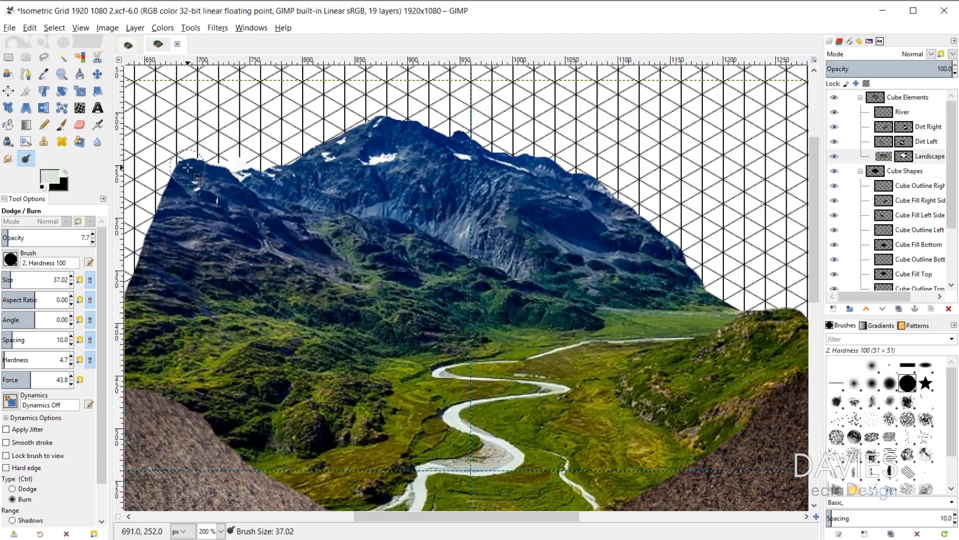
Raise the burn opacity to 37.3 and darken the outer edges and shadowed slopes of the Landscape layer
ctrl+scroll(405, 264, down, 1)
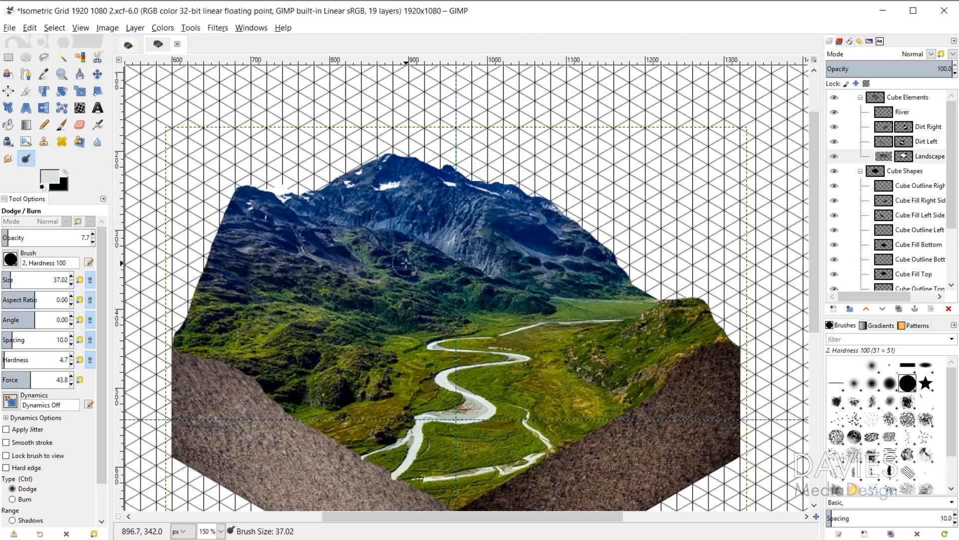
drag(26, 229, 20, 232)
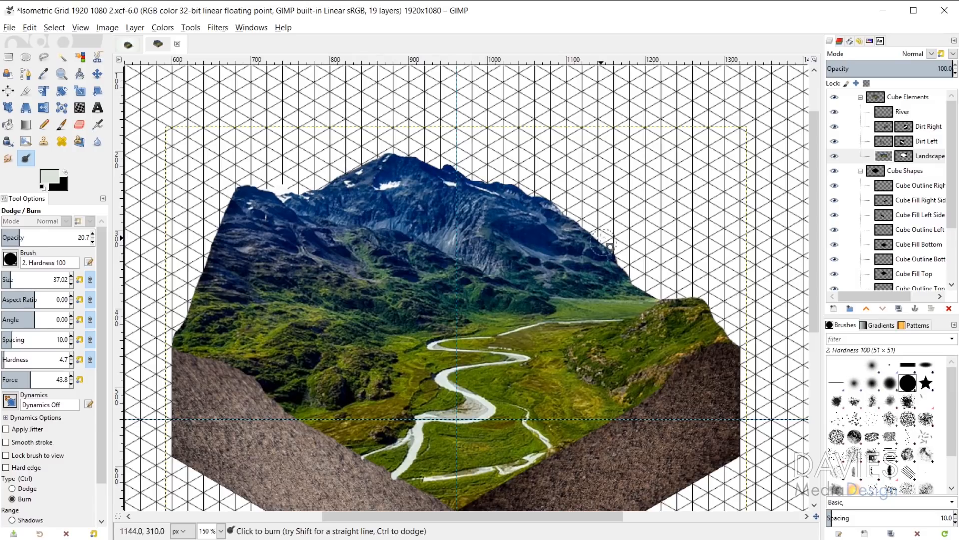
click(33, 235)
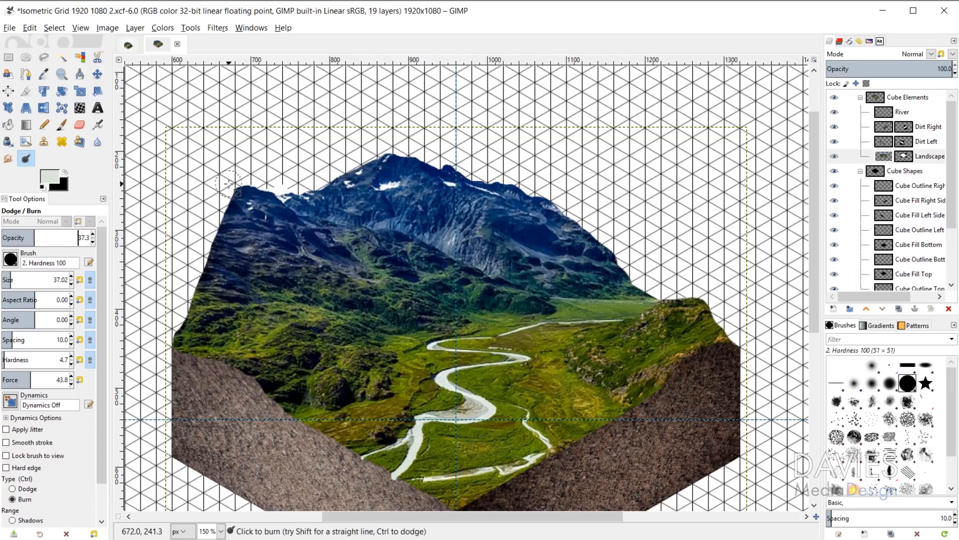
mouse_move(229, 209)
mouse_down()
mouse_move(252, 189)
mouse_move(344, 170)
mouse_move(433, 167)
mouse_move(507, 186)
mouse_move(700, 295)
mouse_move(712, 315)
mouse_move(687, 320)
mouse_move(704, 330)
mouse_move(692, 391)
mouse_move(704, 399)
mouse_move(656, 408)
mouse_up()
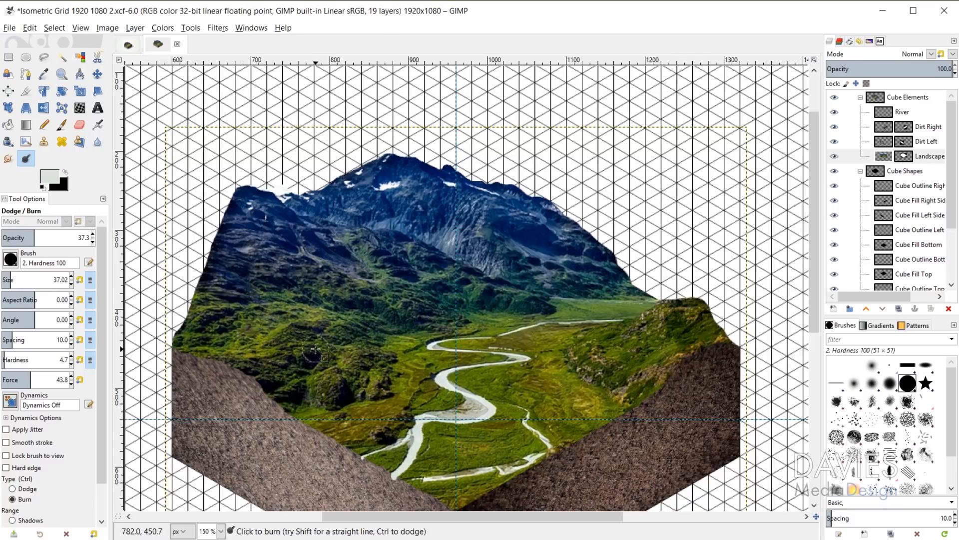
key(ctrl)
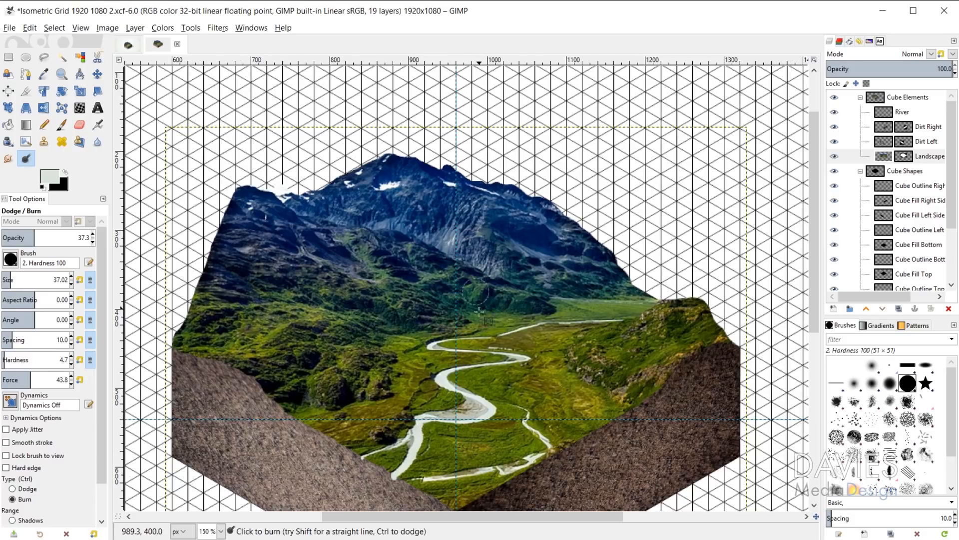
On the Dirt Left layer, burn along the face's edges with brush size 94.02, including the border with the landscape
scroll(534, 338, down, 1)
scroll(534, 338, right, 1)
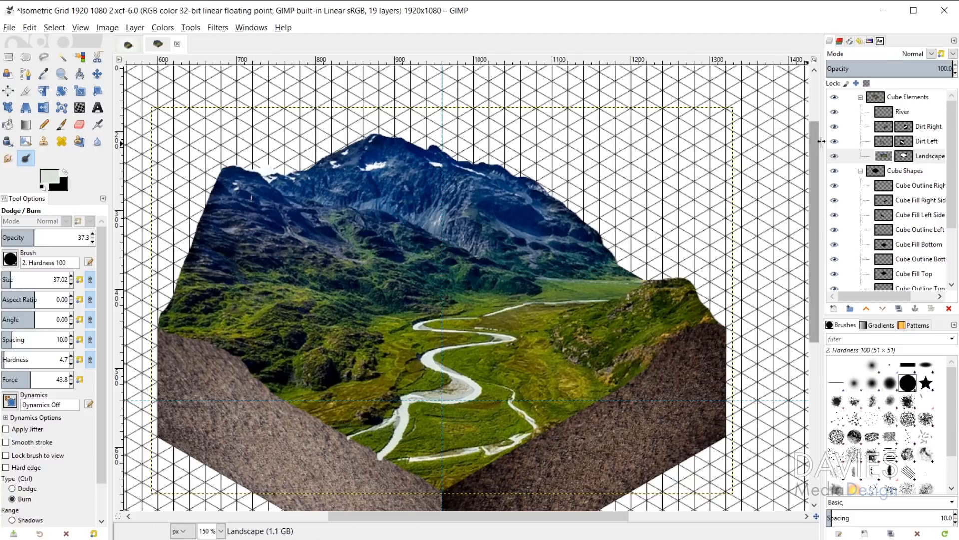
click(880, 142)
scroll(515, 333, down, 2)
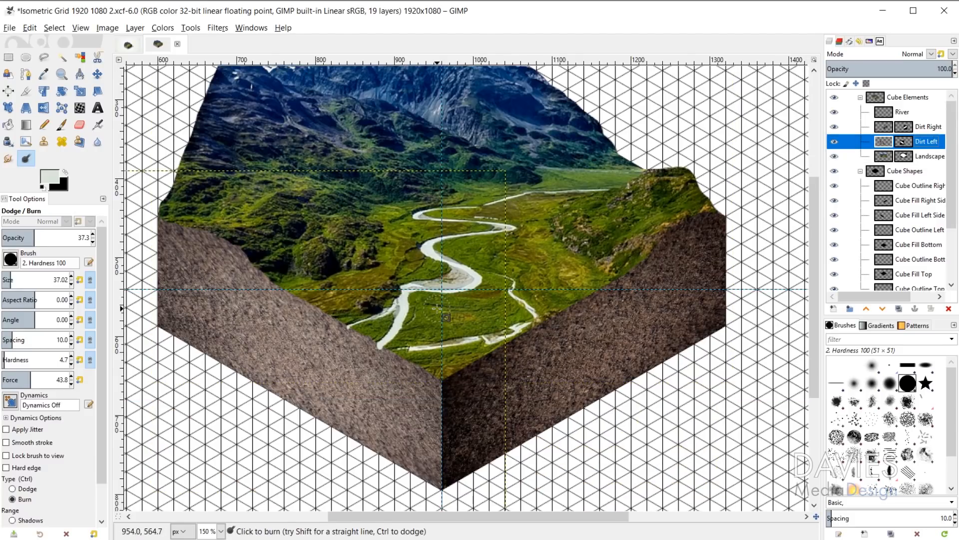
scroll(313, 322, down, 1)
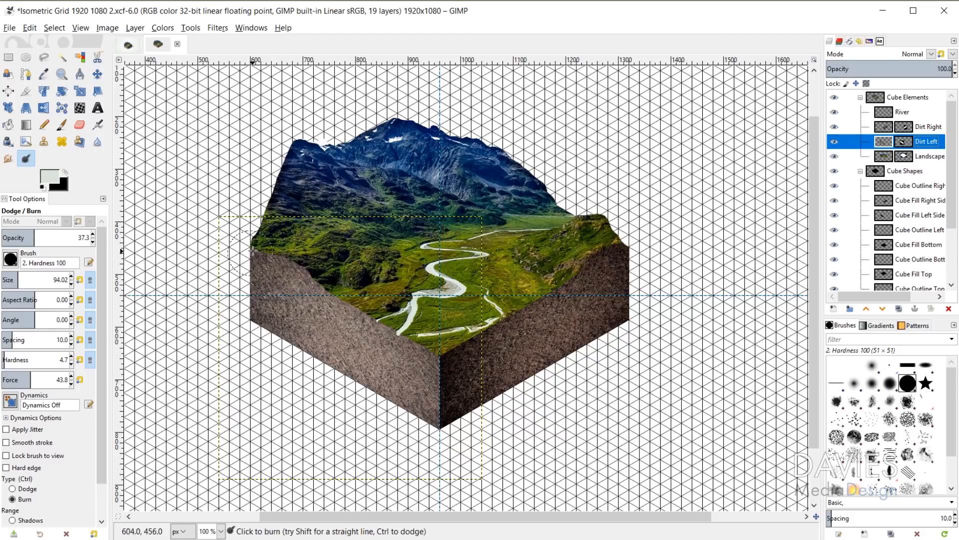
drag(251, 243, 249, 367)
shift+click(434, 422)
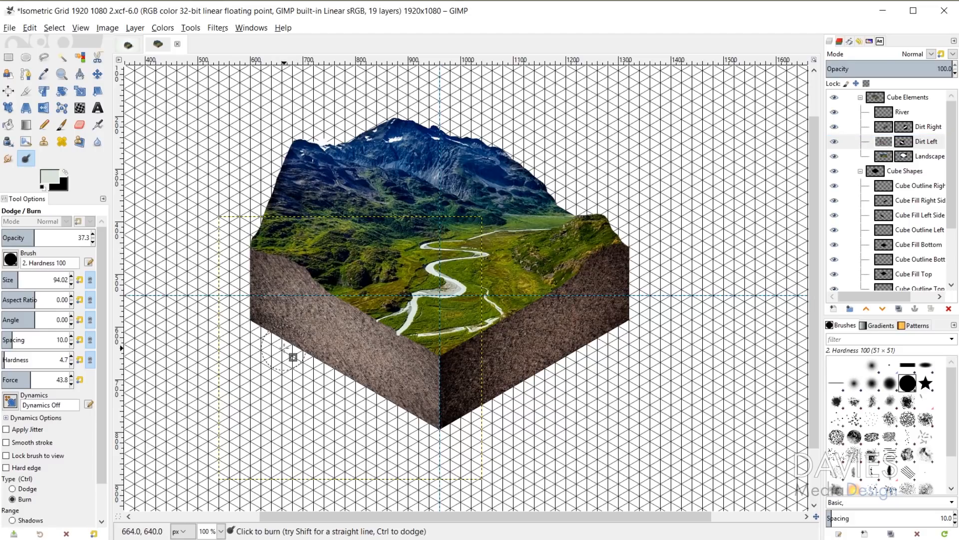
key(ctrl+z)
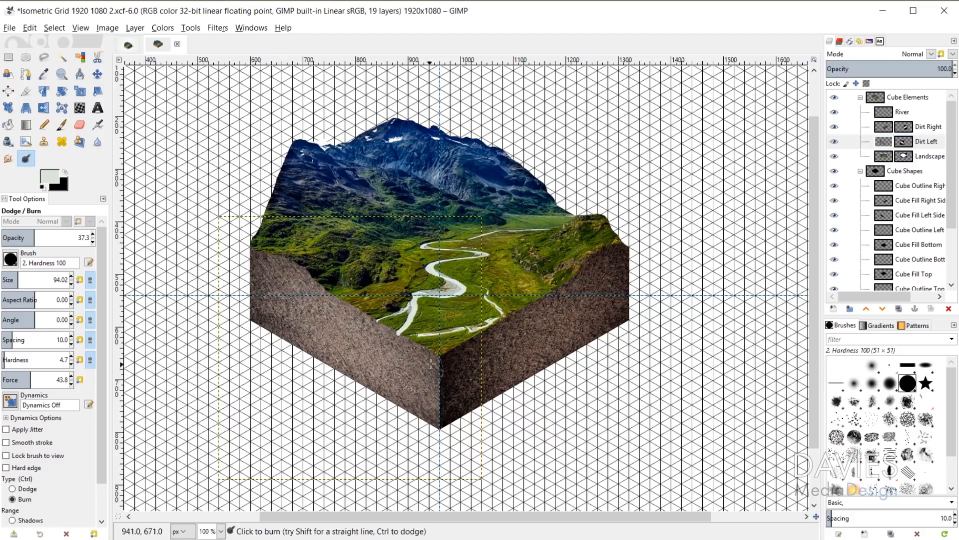
mouse_move(263, 257)
mouse_down()
mouse_move(333, 295)
mouse_move(309, 325)
mouse_move(359, 323)
mouse_up()
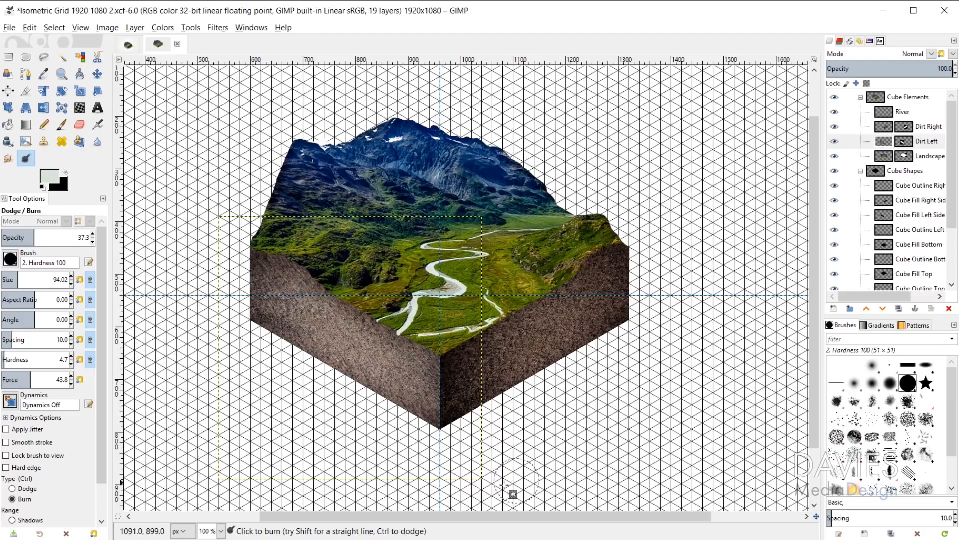
Set the burn opacity to 36.7 for continuing the shading of the Dirt Left face
ctrl+scroll(442, 377, up, 2)
ctrl+scroll(298, 357, down, 2)
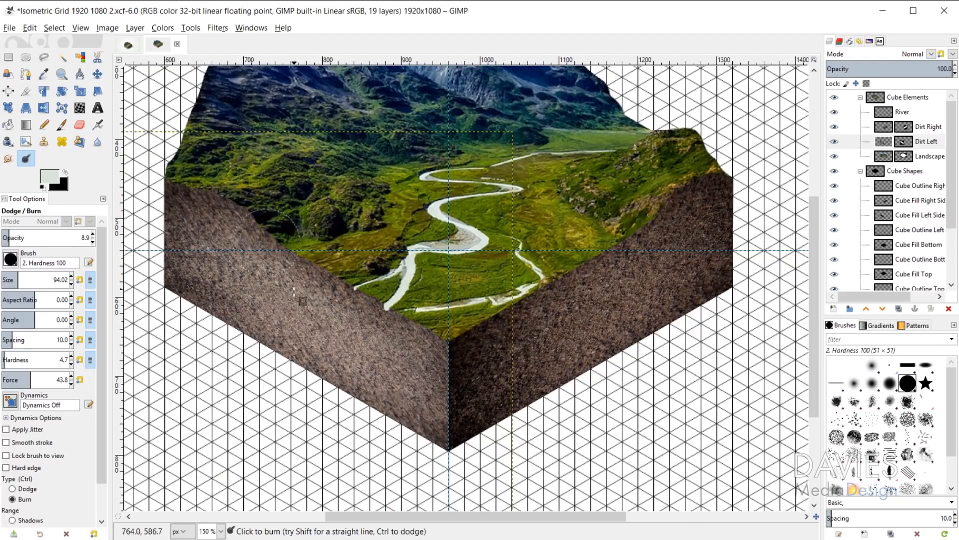
click(30, 238)
drag(30, 238, 34, 239)
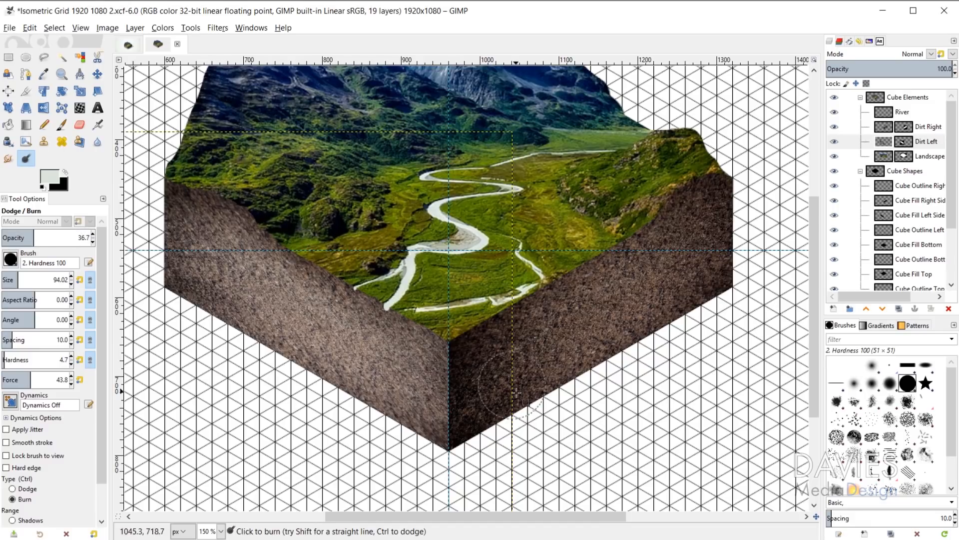
scroll(397, 335, up, 6)
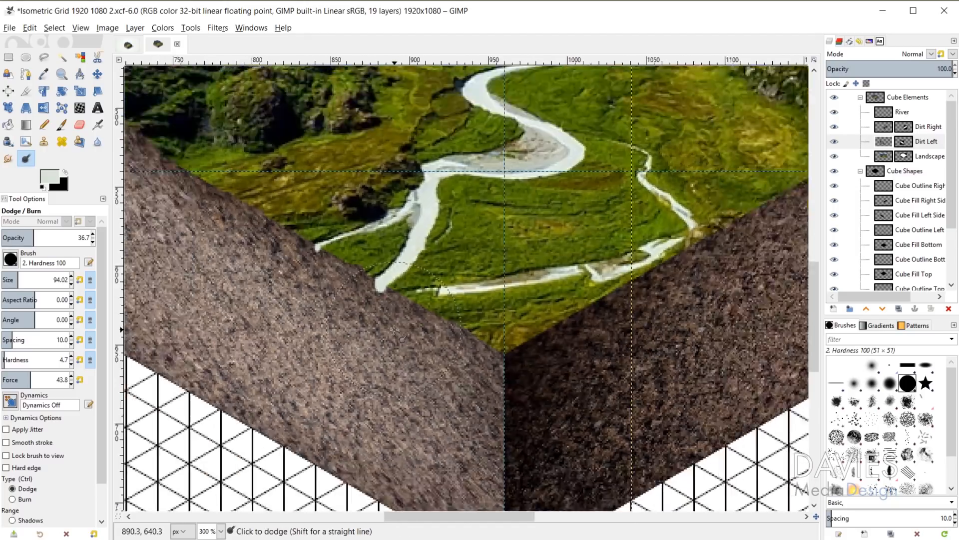
With burn brush size 5.02 and opacity 56.2, darken the Dirt Left soil around the ends of the two river channels
key(bracketleft)
key(bracketleft)
key(bracketleft)
key(bracketleft)
key(bracketleft)
key(bracketleft)
key(bracketleft)
key(bracketleft)
key(bracketleft)
key(bracketleft)
key(bracketleft)
key(bracketleft)
key(bracketleft)
key(bracketleft)
key(bracketleft)
key(bracketleft)
key(bracketleft)
key(bracketleft)
key(bracketleft)
key(bracketleft)
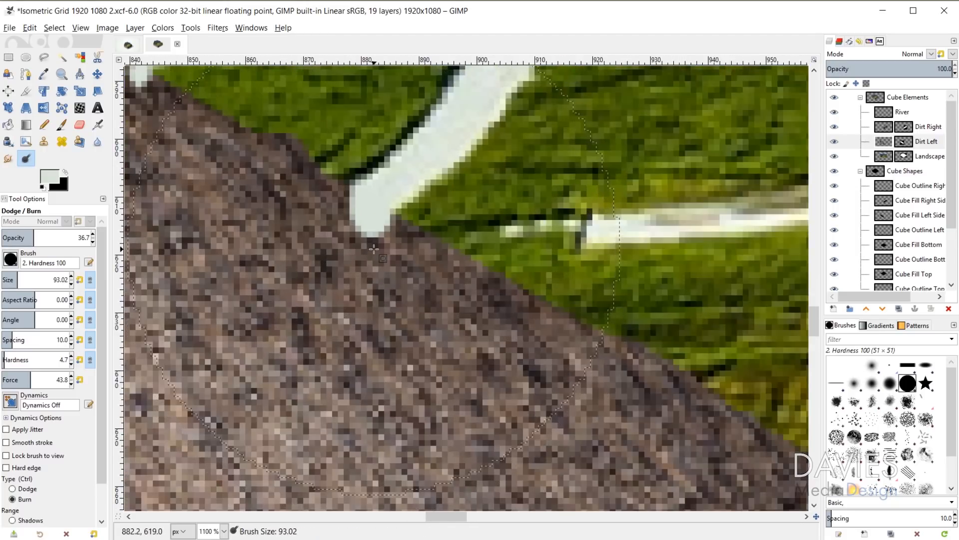
key(bracketleft)
key(bracketleft)
key(bracketleft)
key(bracketleft)
key(bracketleft)
key(bracketleft)
key(bracketleft)
key(bracketleft)
key(bracketleft)
key(bracketleft)
key(bracketleft)
key(bracketleft)
key(bracketleft)
key(bracketleft)
key(bracketleft)
key(bracketleft)
key(bracketleft)
key(bracketleft)
key(bracketleft)
key(bracketleft)
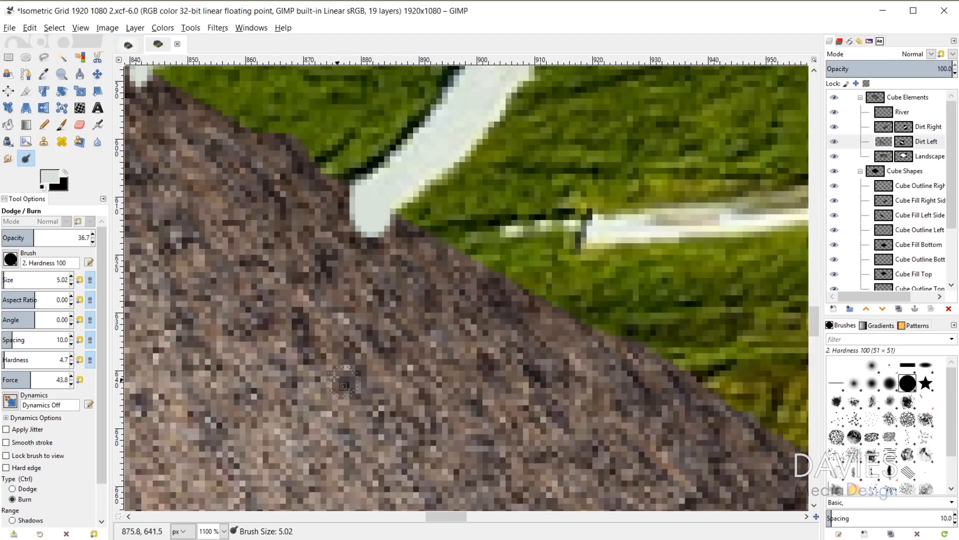
scroll(272, 222, left, 5)
scroll(272, 221, up, 2)
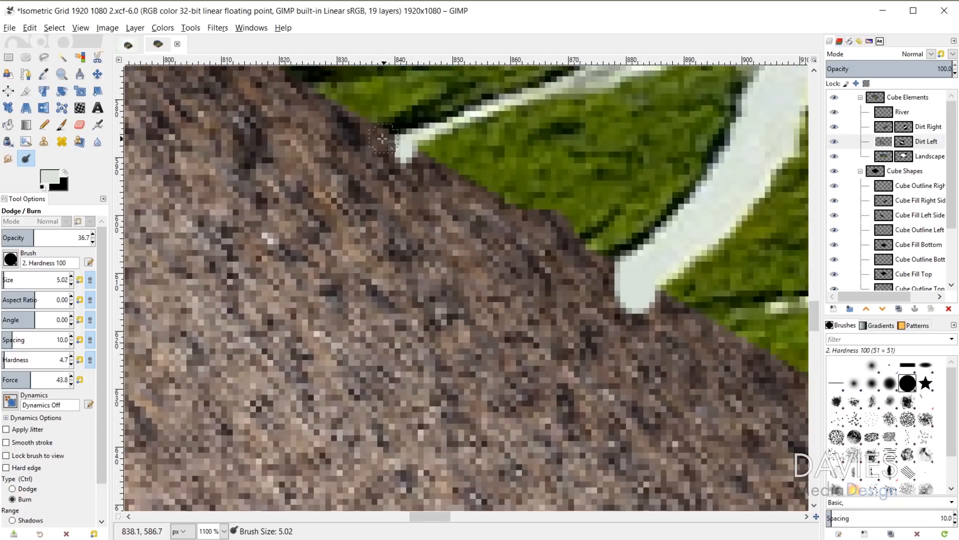
key(greater)
key(greater)
key(greater)
key(greater)
key(greater)
key(greater)
key(greater)
key(greater)
key(greater)
key(greater)
key(greater)
key(greater)
key(greater)
key(greater)
key(greater)
key(greater)
key(greater)
key(greater)
key(greater)
key(greater)
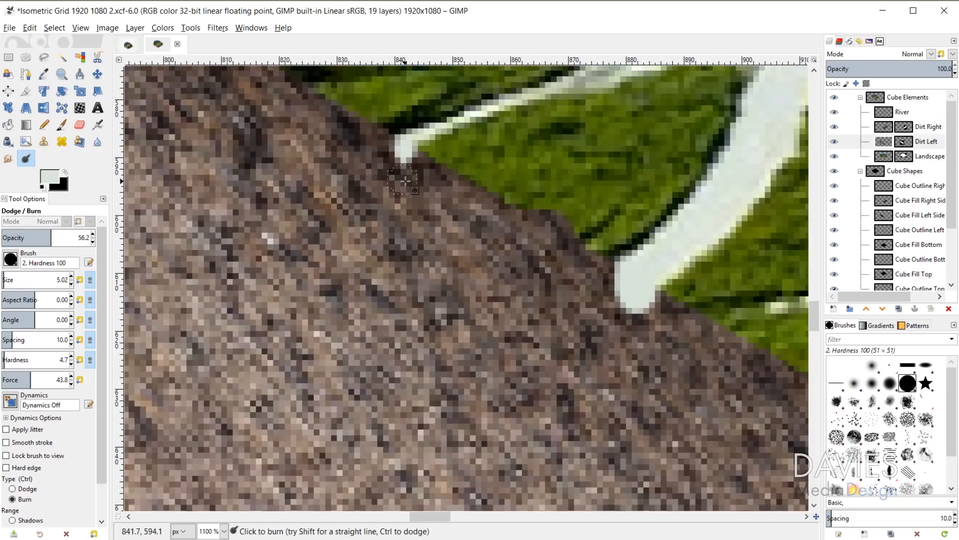
mouse_move(599, 276)
mouse_down()
mouse_move(606, 293)
mouse_move(664, 309)
mouse_up()
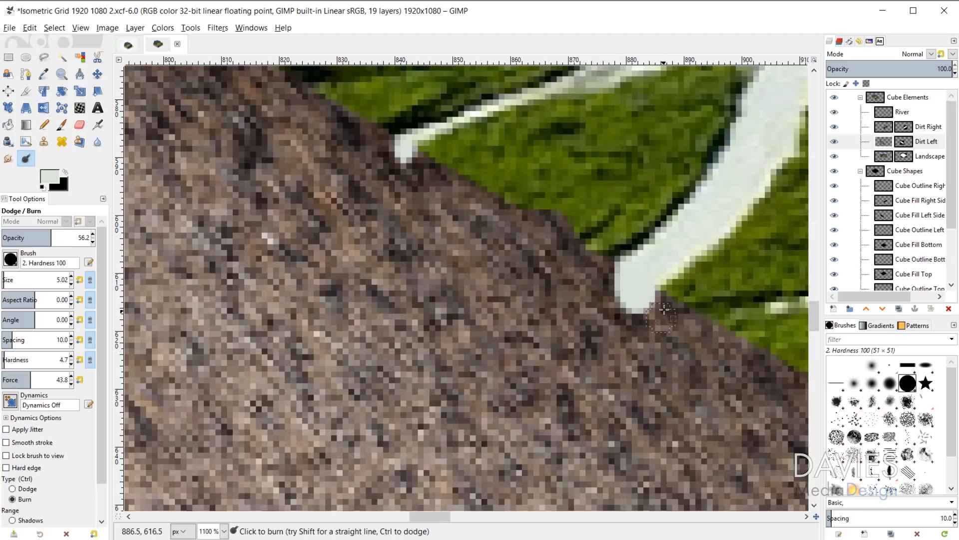
Raise the burn opacity to 75.1 and deepen the shadows on the dirt beside the river's spill points
key(greater)
key(greater)
key(greater)
key(greater)
key(greater)
key(greater)
key(greater)
key(greater)
key(greater)
key(greater)
key(greater)
key(greater)
key(greater)
key(greater)
key(greater)
key(greater)
key(greater)
key(greater)
key(greater)
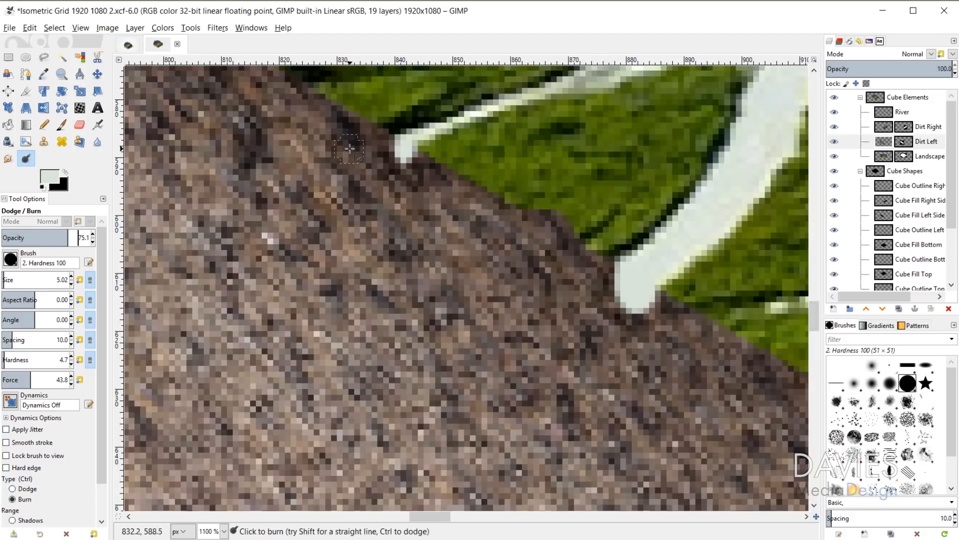
drag(380, 140, 410, 182)
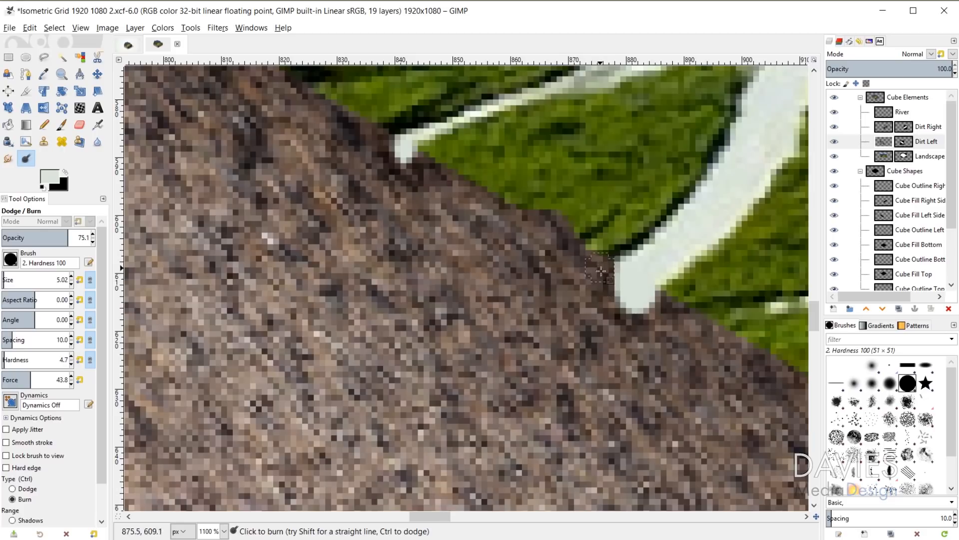
On the Dirt Right layer, burn along the landscape border and the outer edge with opacity 50.3 and brush size 53.02
key(minus)
key(minus)
key(minus)
key(minus)
key(minus)
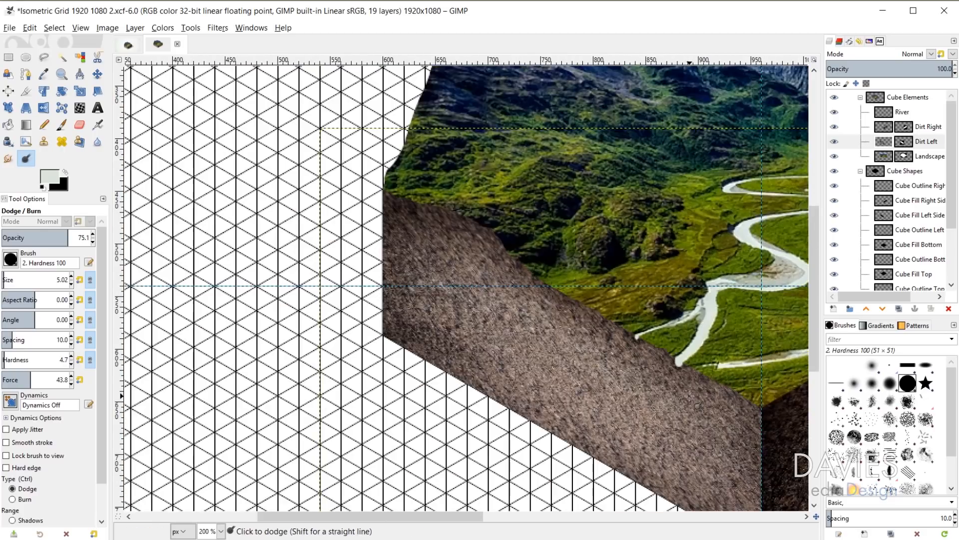
drag(463, 518, 603, 517)
key(minus)
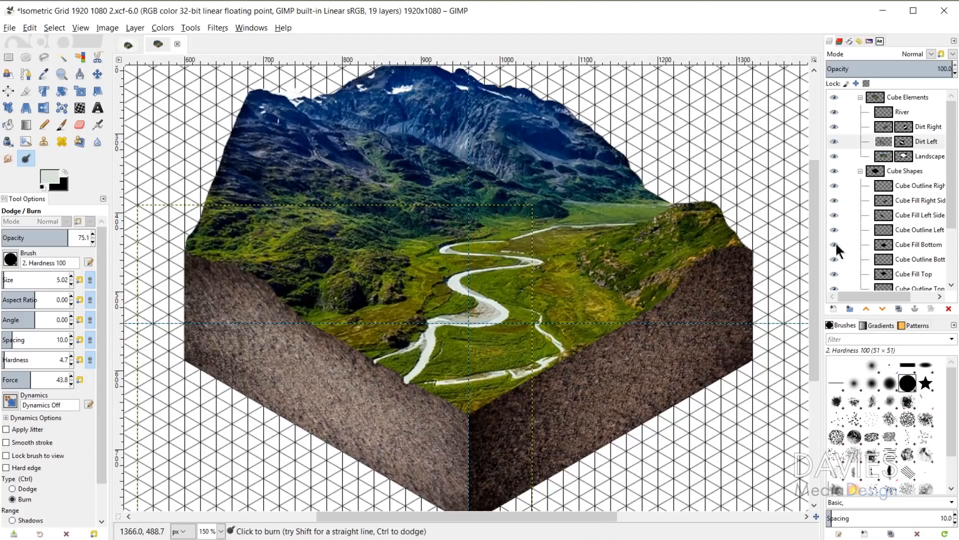
click(887, 129)
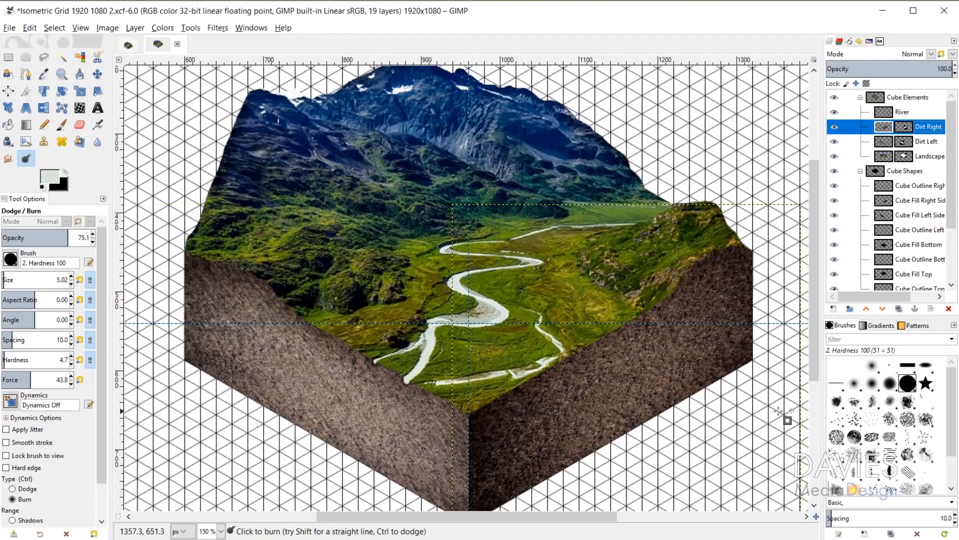
key(plus)
scroll(744, 400, down, 2)
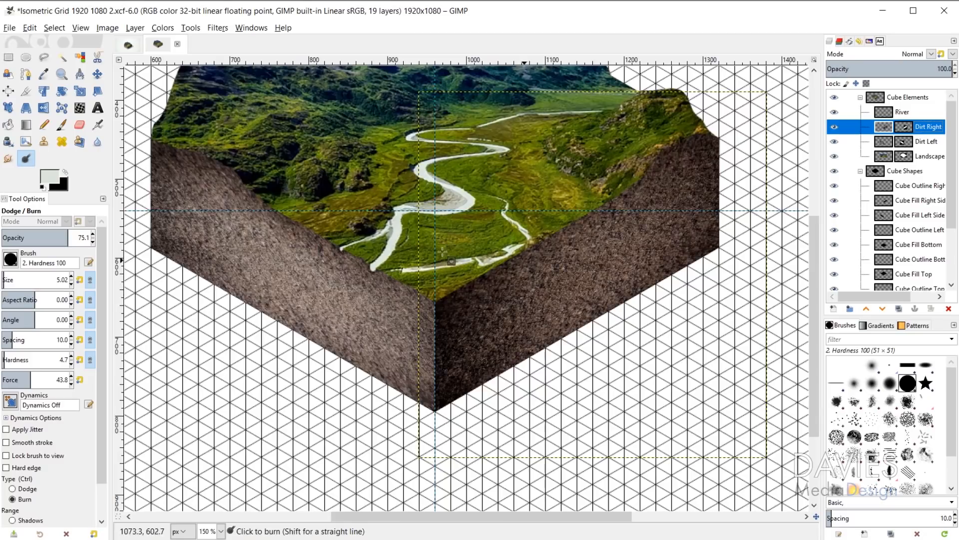
drag(55, 236, 46, 237)
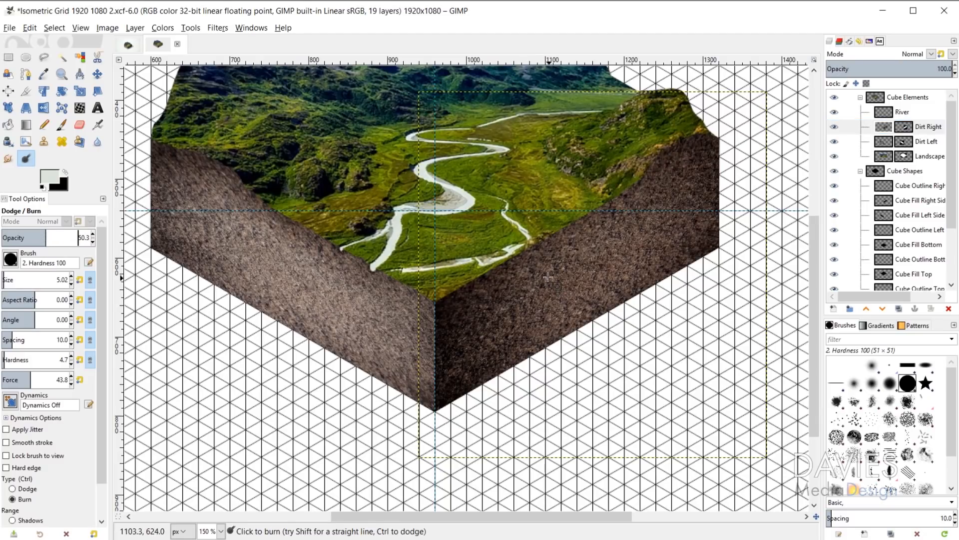
key(bracketright)
key(bracketright)
key(bracketright)
key(bracketright)
key(bracketright)
key(bracketright)
key(bracketright)
key(bracketright)
key(bracketright)
key(bracketright)
key(bracketright)
key(bracketright)
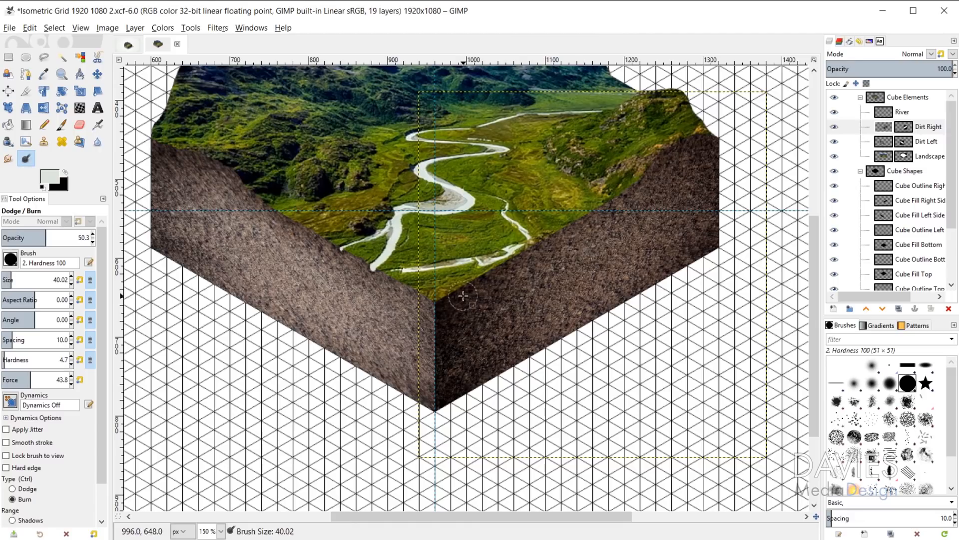
key(bracketright)
key(bracketright)
key(bracketright)
key(bracketright)
key(bracketright)
key(bracketright)
key(bracketright)
key(bracketright)
key(bracketright)
key(bracketright)
key(bracketright)
key(bracketright)
key(bracketright)
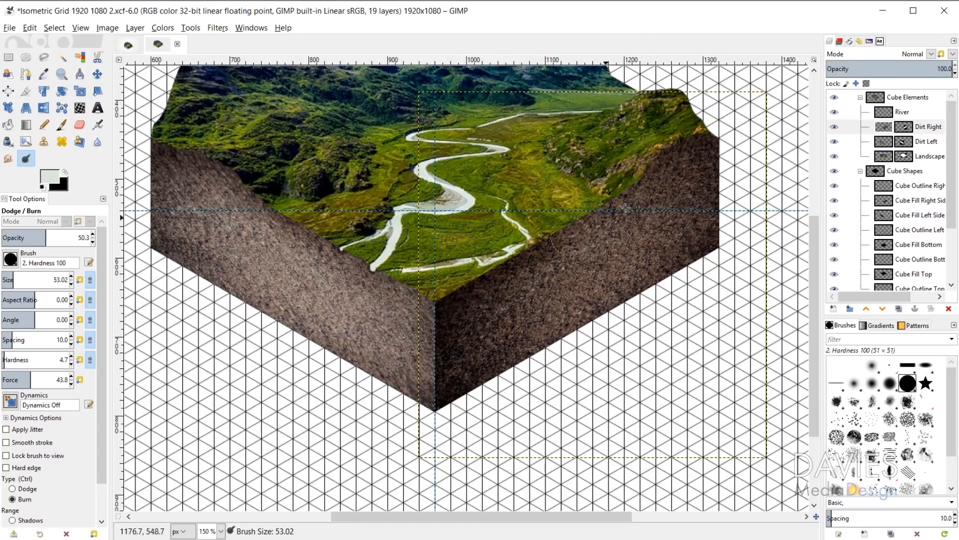
mouse_move(625, 207)
mouse_down()
mouse_move(614, 220)
mouse_move(710, 142)
mouse_move(719, 150)
mouse_up()
key(ctrl)
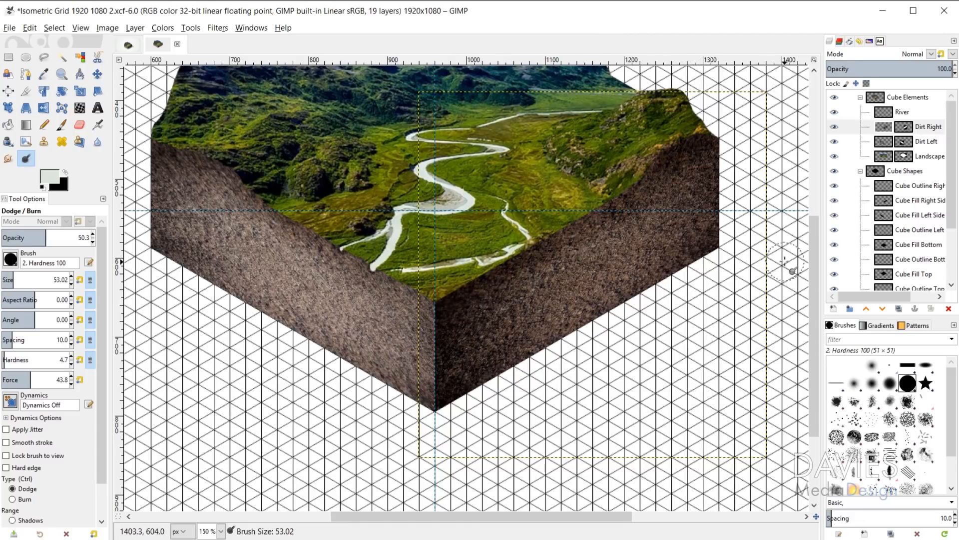
drag(730, 199, 724, 281)
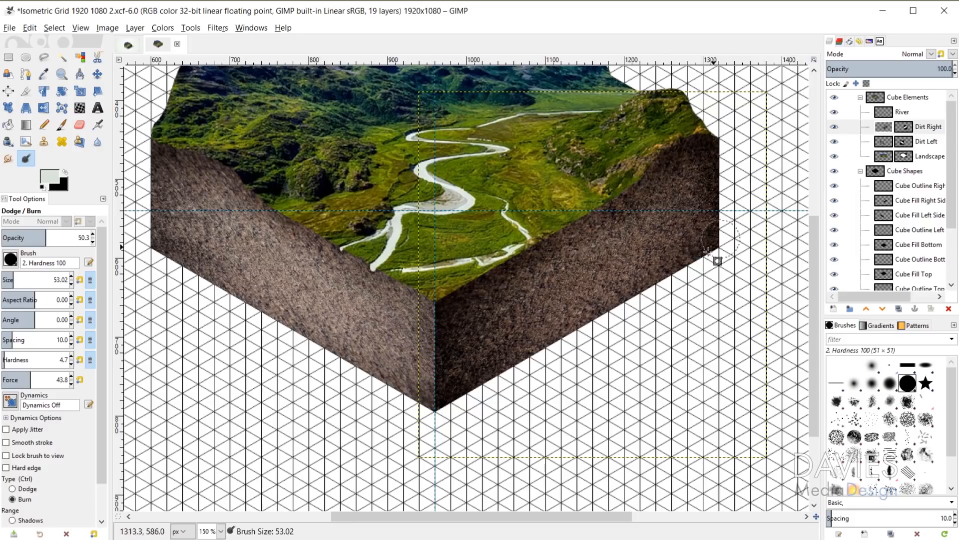
Adjust the Landscape layer's Levels with low input 2.67, high input 95.73 and a slight midtone shift
scroll(696, 269, up, 3)
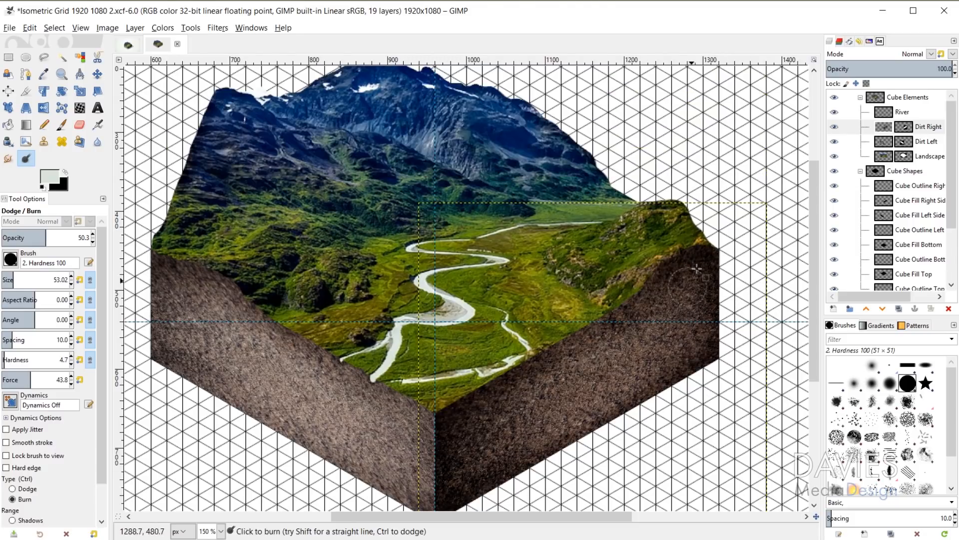
scroll(516, 449, down, 2)
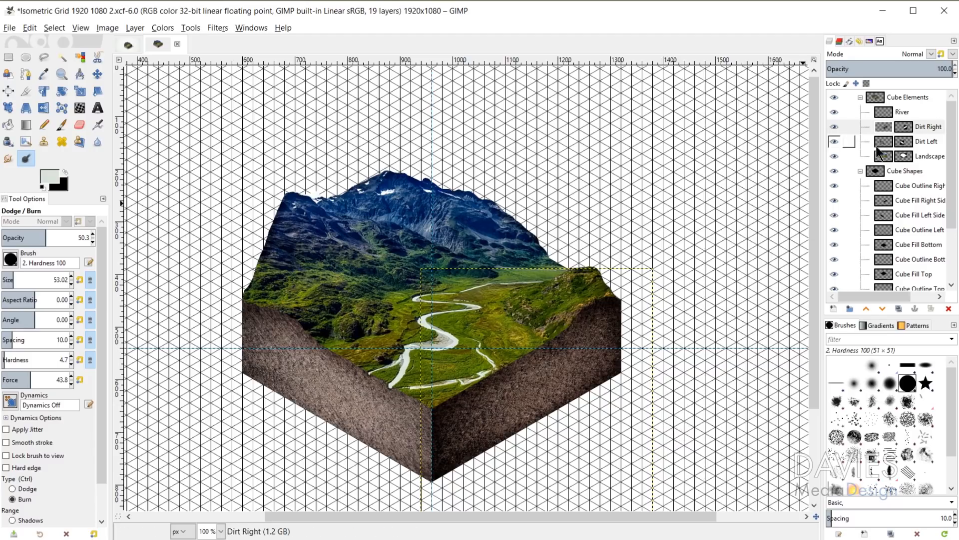
click(880, 157)
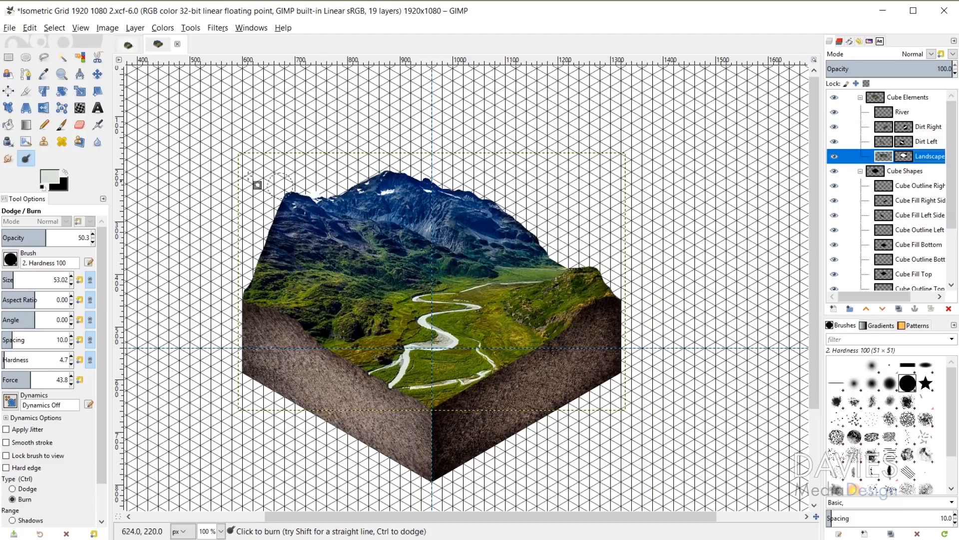
click(163, 28)
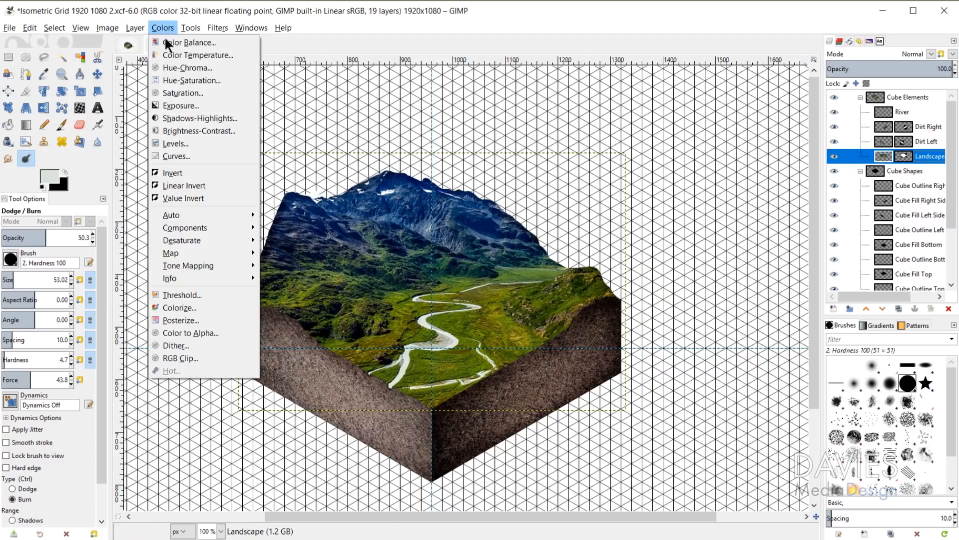
click(177, 143)
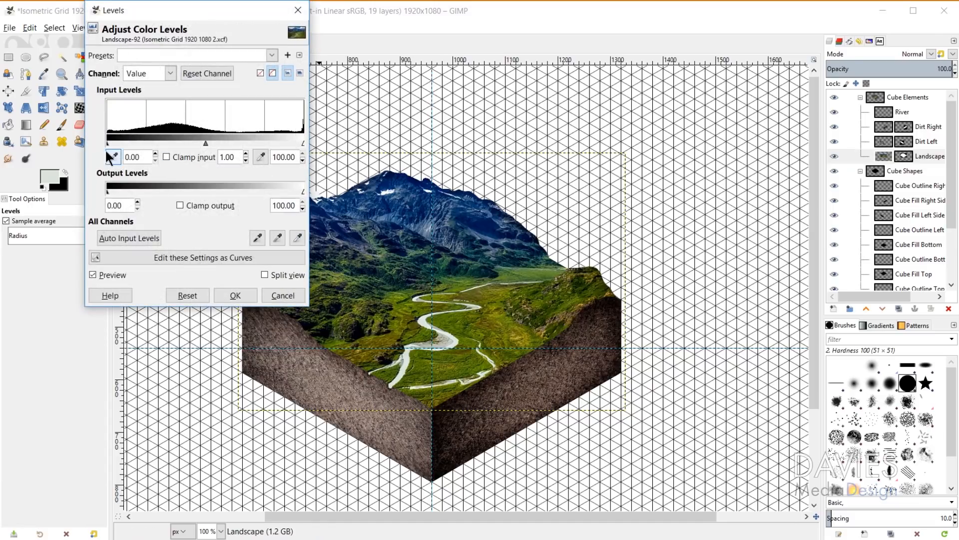
drag(112, 142, 107, 140)
drag(301, 143, 295, 143)
drag(202, 142, 202, 143)
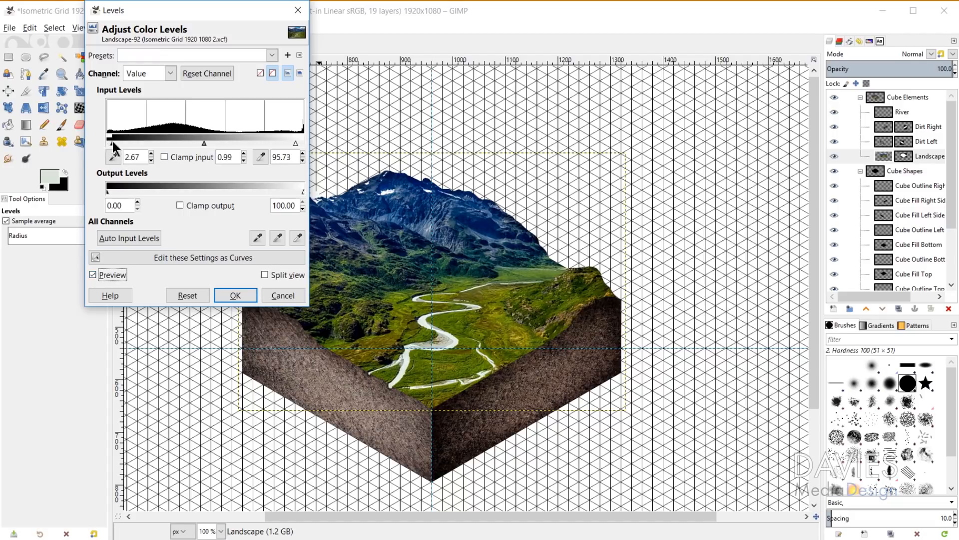
drag(202, 144, 199, 144)
click(94, 275)
click(93, 275)
click(234, 295)
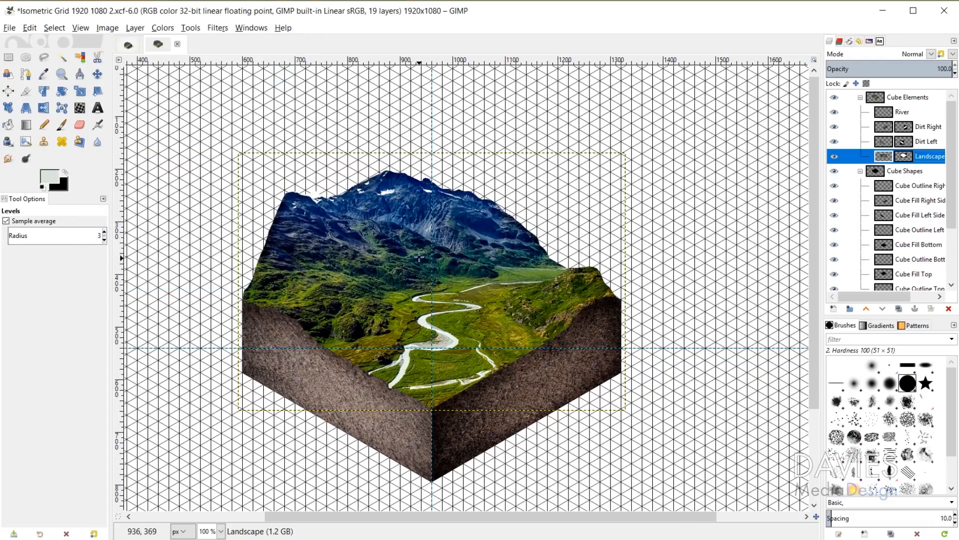
On the Landscape layer mask, paint black with a soft brush of size 18.02 over the haze above the ridge's dip
click(904, 156)
scroll(313, 212, up, 6)
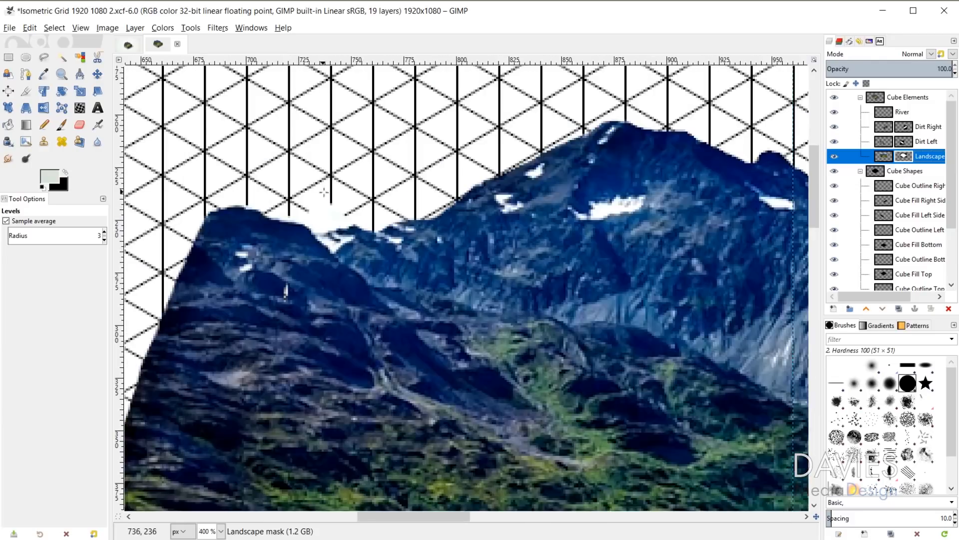
click(67, 128)
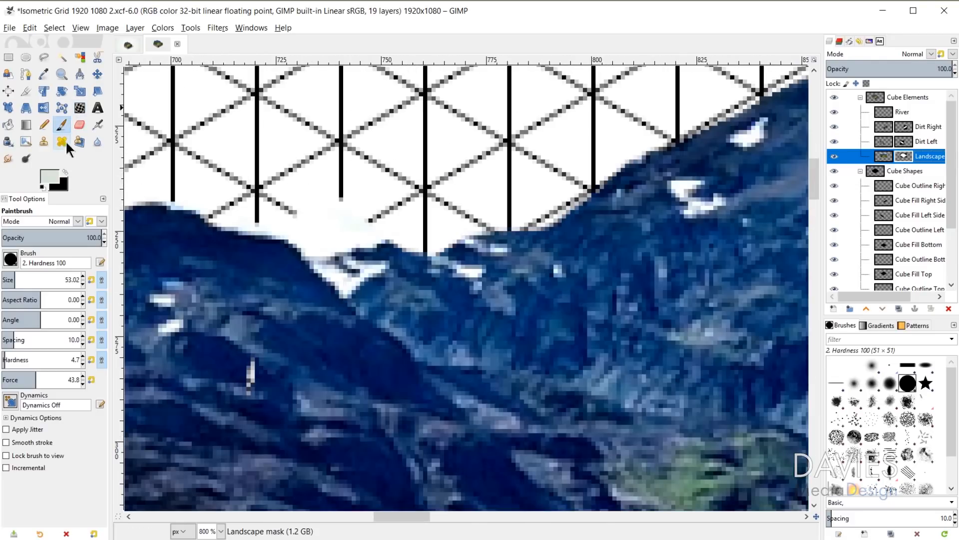
click(64, 173)
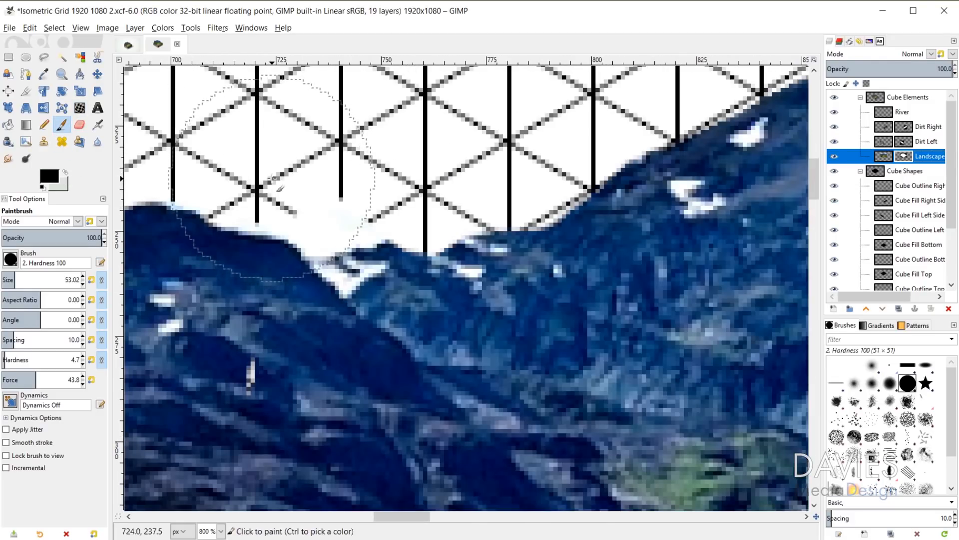
key(bracketleft)
key(bracketleft)
key(bracketleft)
key(bracketleft)
key(bracketleft)
key(bracketleft)
key(bracketleft)
key(bracketleft)
key(bracketleft)
key(bracketleft)
key(bracketleft)
key(bracketleft)
key(bracketleft)
key(bracketleft)
key(bracketleft)
key(bracketleft)
key(bracketleft)
key(bracketleft)
key(bracketleft)
key(bracketleft)
key(bracketleft)
key(bracketleft)
key(bracketleft)
key(bracketleft)
key(bracketleft)
key(bracketleft)
key(bracketleft)
key(bracketleft)
key(bracketleft)
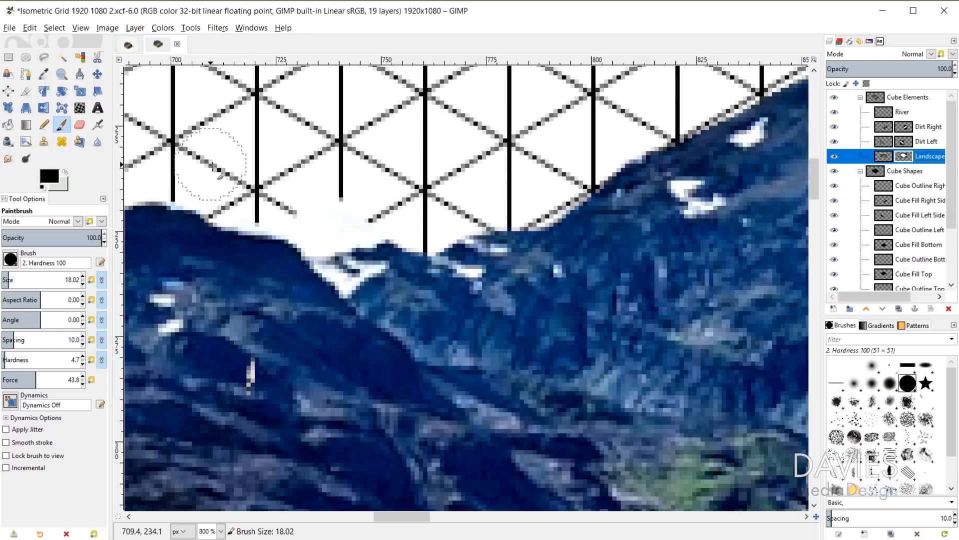
mouse_move(328, 201)
mouse_down()
mouse_move(403, 203)
mouse_move(317, 225)
mouse_move(292, 213)
mouse_up()
With brush size 7.02 and hardness 100, paint the mask black along the ridge edge to remove the remaining white fringe
key(bracketleft)
key(bracketleft)
key(bracketleft)
key(bracketleft)
key(bracketleft)
key(bracketleft)
key(bracketleft)
key(bracketleft)
key(bracketleft)
key(bracketleft)
key(bracketleft)
key(bracketleft)
key(bracketleft)
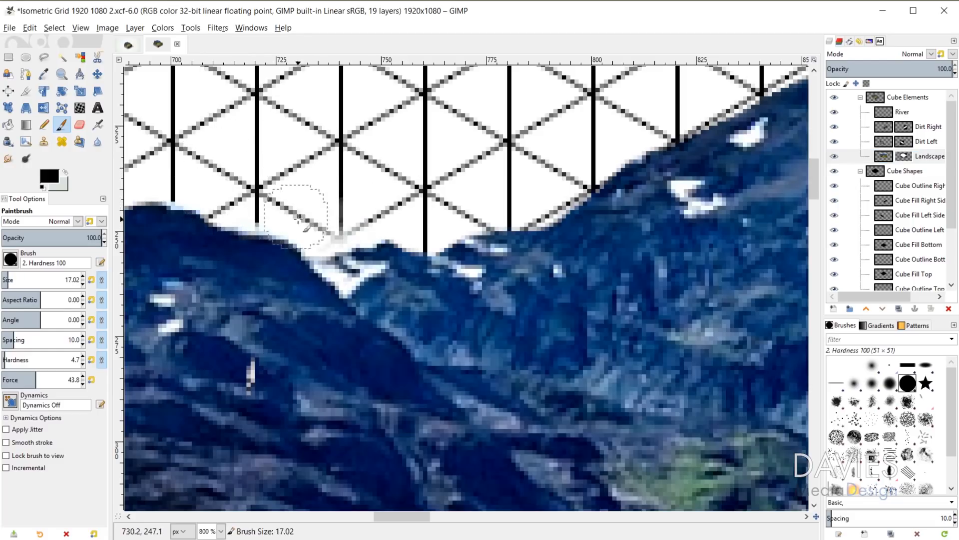
drag(45, 357, 157, 362)
mouse_move(274, 186)
mouse_down()
mouse_move(252, 202)
mouse_move(257, 222)
mouse_move(235, 209)
mouse_move(318, 238)
mouse_move(443, 234)
mouse_up()
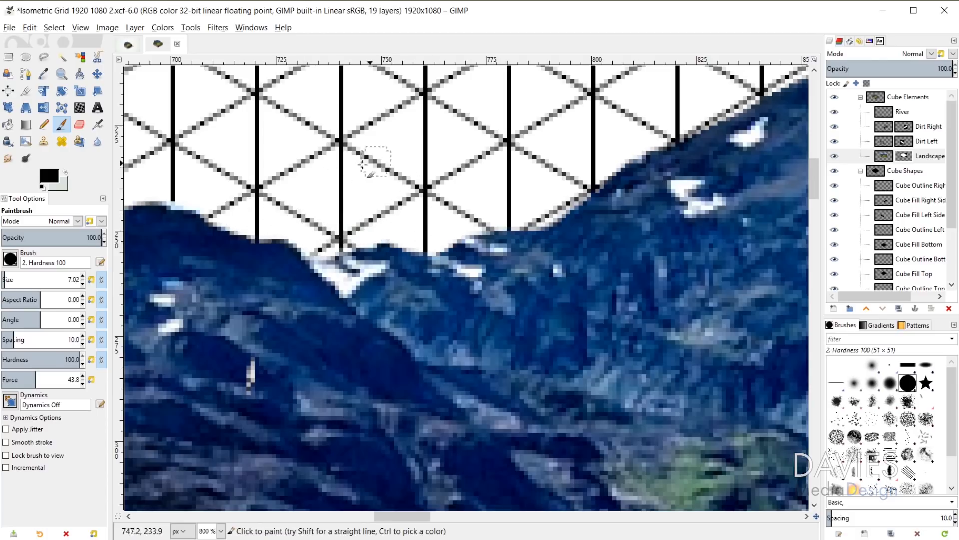
scroll(559, 199, down, 6)
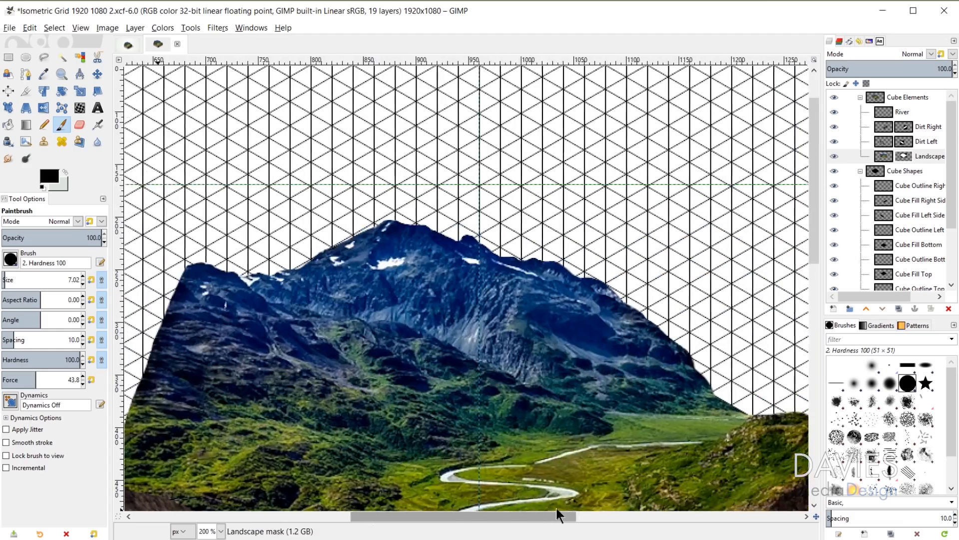
scroll(615, 448, down, 3)
scroll(659, 475, up, 1)
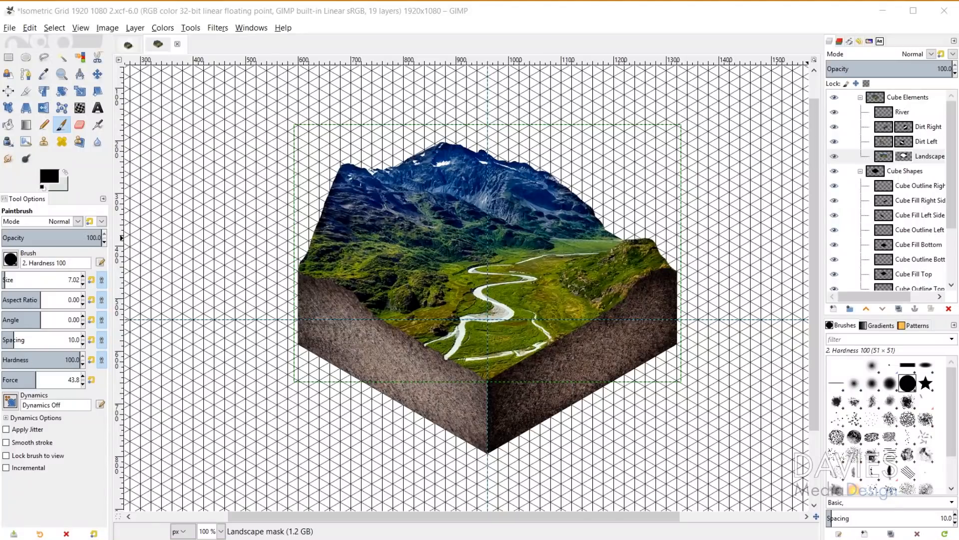
Lower the opacity of the Iso Grid layer group to 40.2
scroll(953, 260, down, 3)
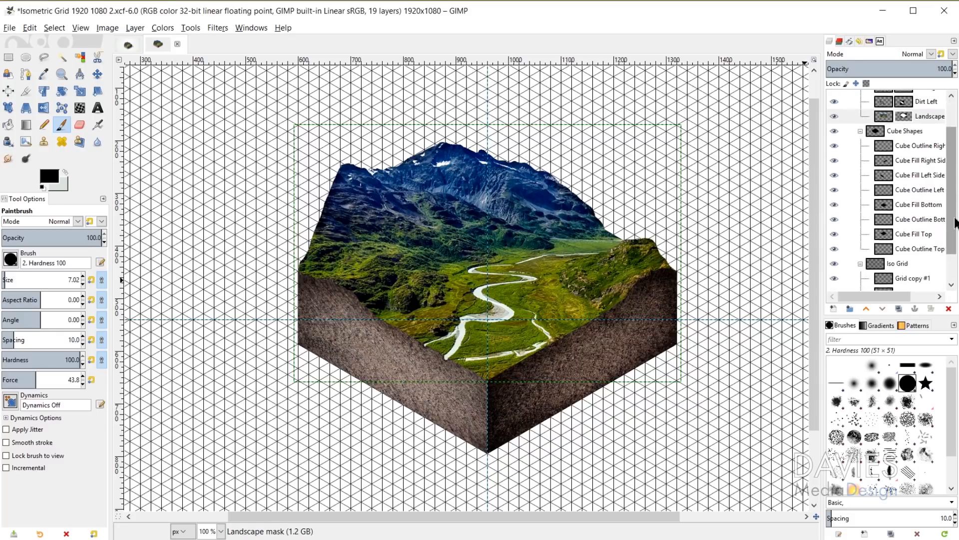
click(882, 225)
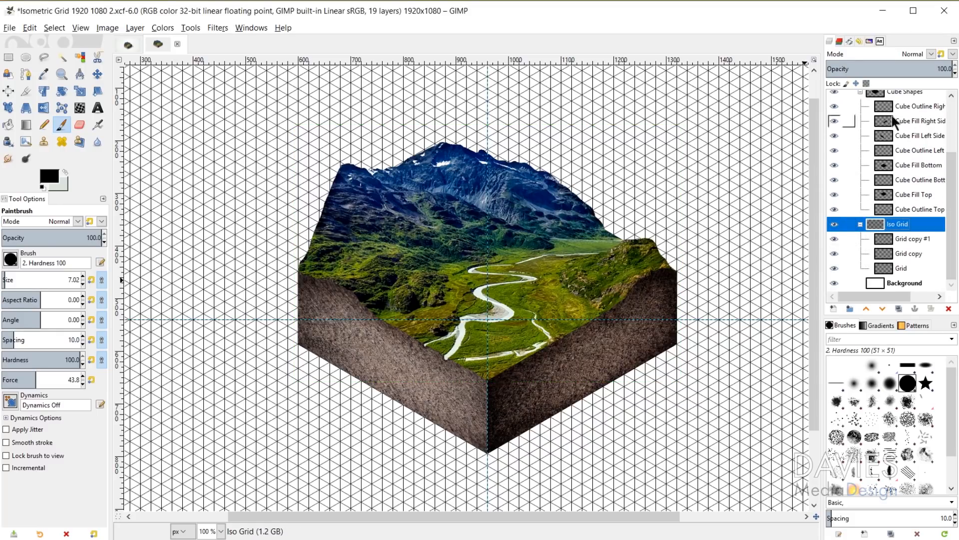
drag(921, 65, 877, 68)
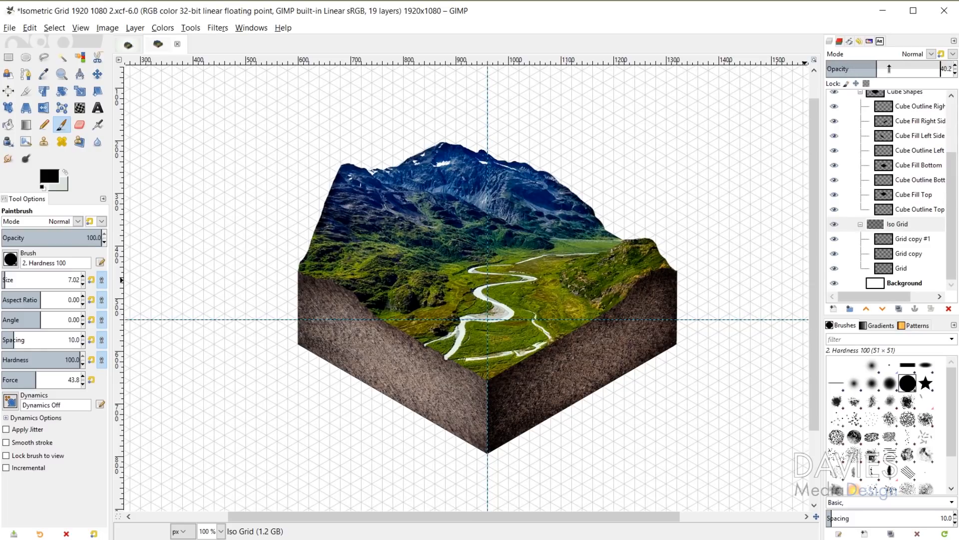
Start a Long Shadow filter on the Cube Fill Bottom layer with the Fading (fixed length) style
click(885, 171)
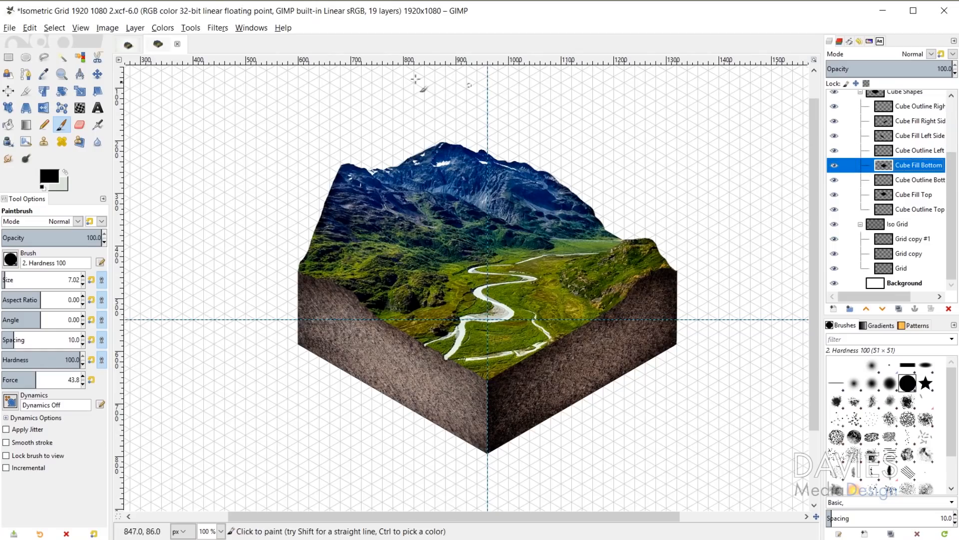
click(215, 27)
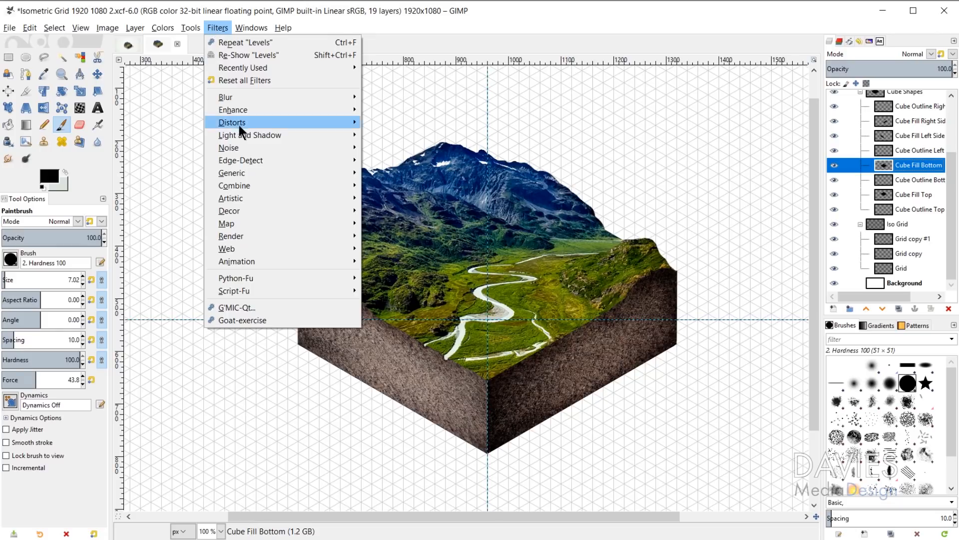
mouse_move(249, 140)
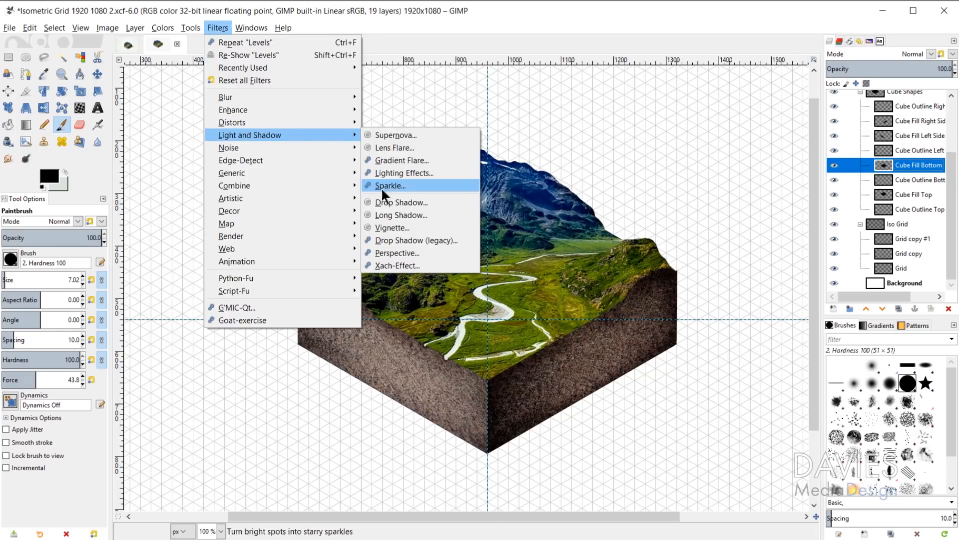
click(401, 216)
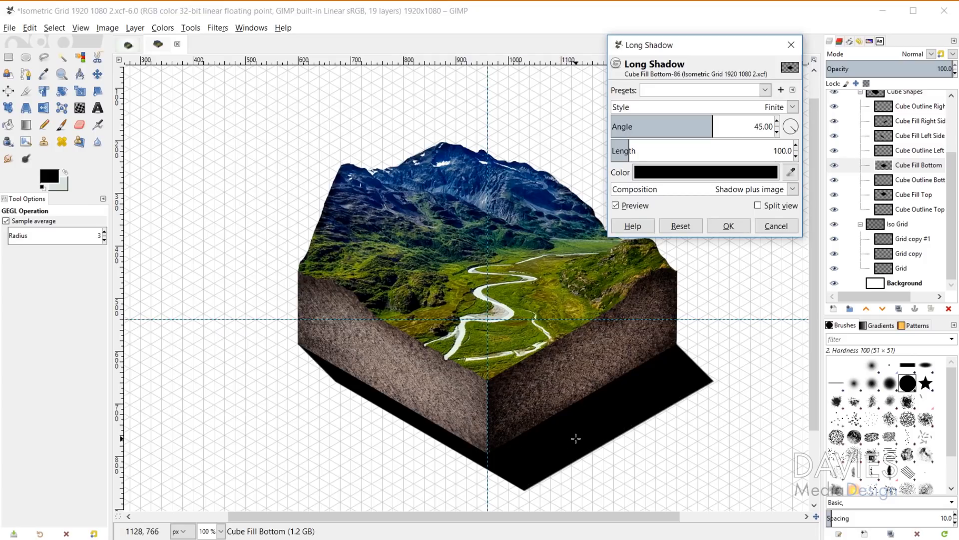
click(793, 107)
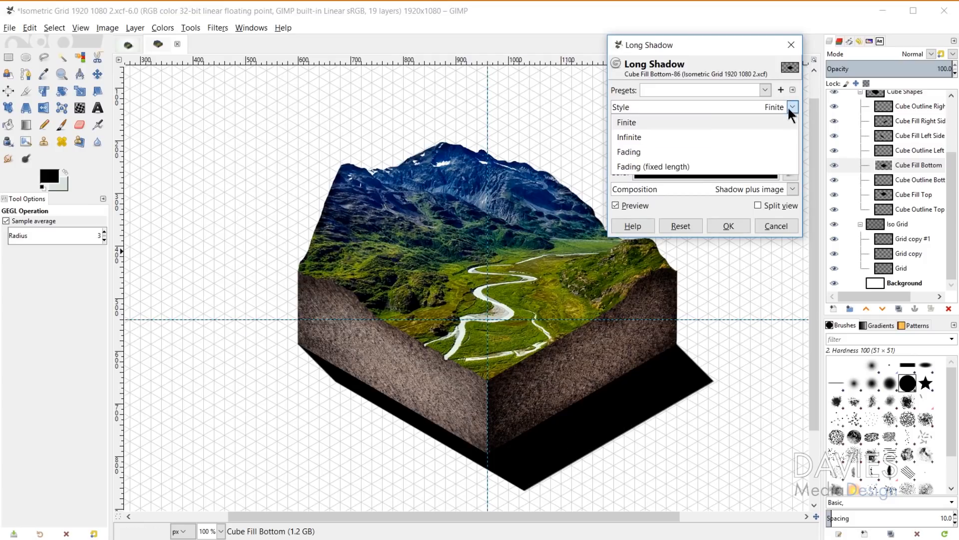
click(699, 167)
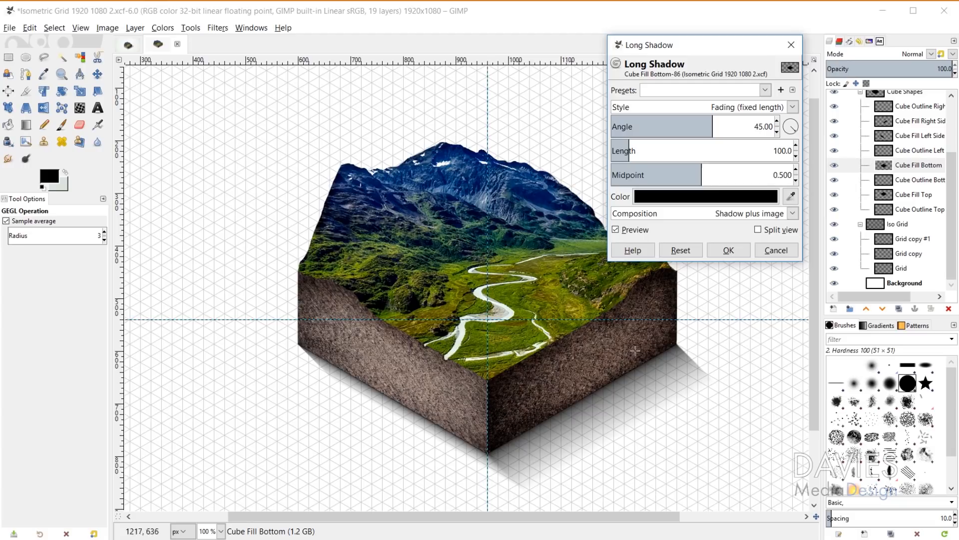
Switch the shadow style to Finite, and set its angle to -5.81 and its length to 170.5
mouse_move(708, 121)
mouse_down()
mouse_move(717, 120)
mouse_move(690, 123)
mouse_up()
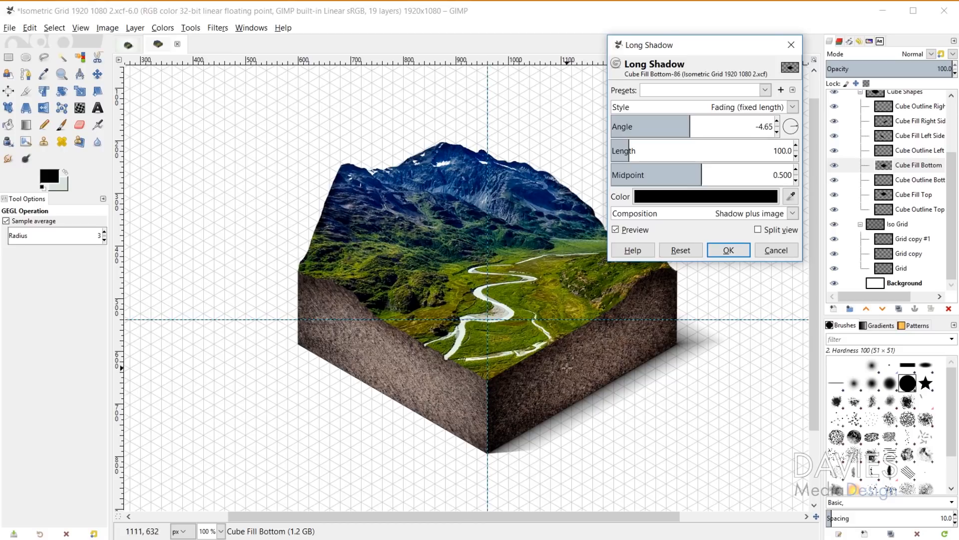
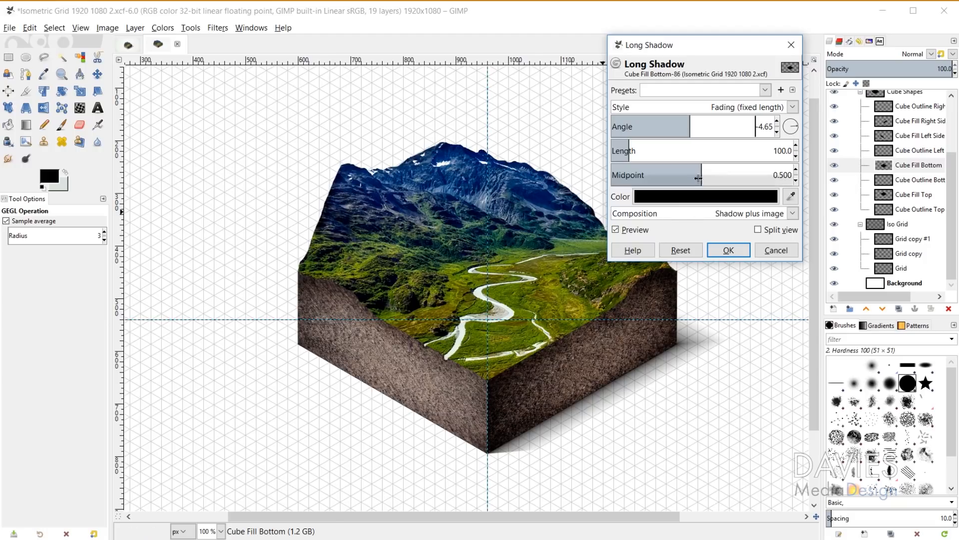
click(692, 124)
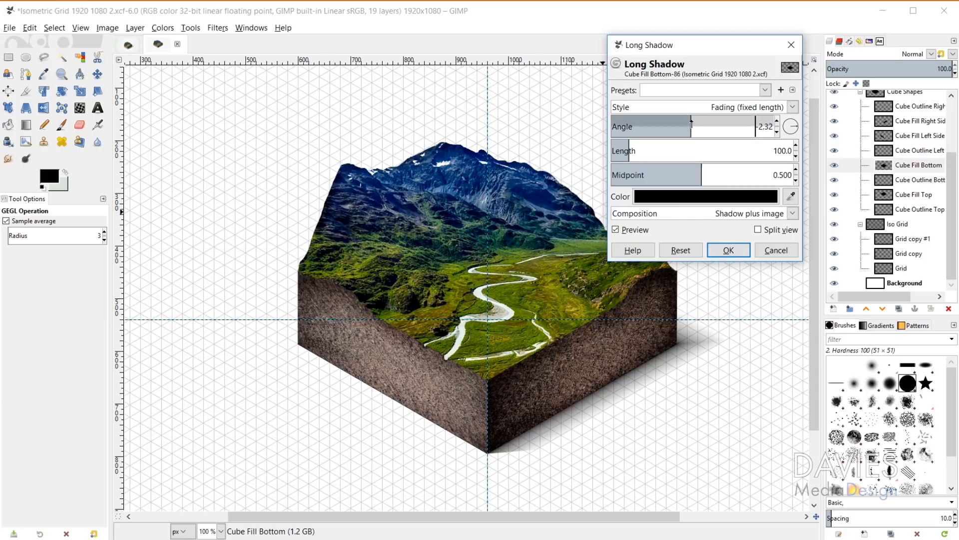
click(791, 108)
click(748, 123)
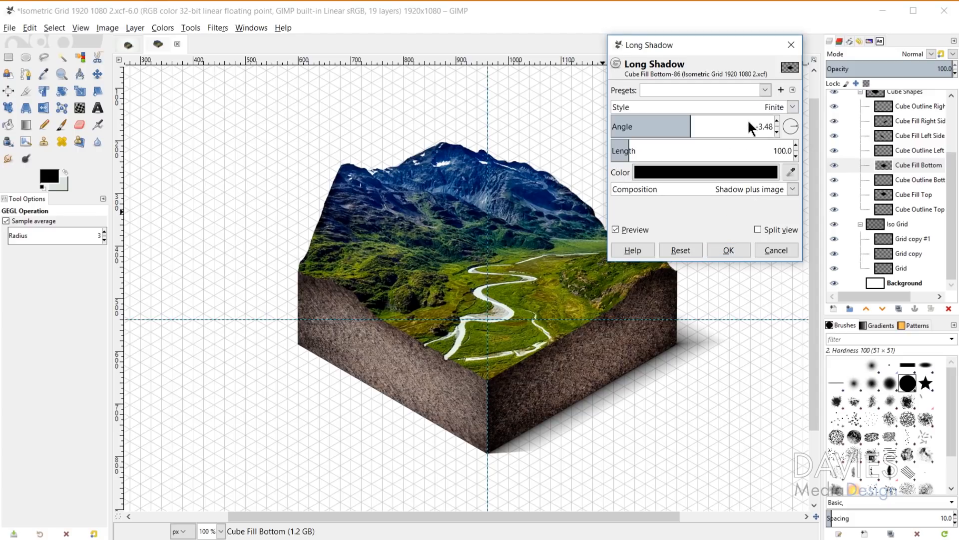
scroll(741, 431, up, 3)
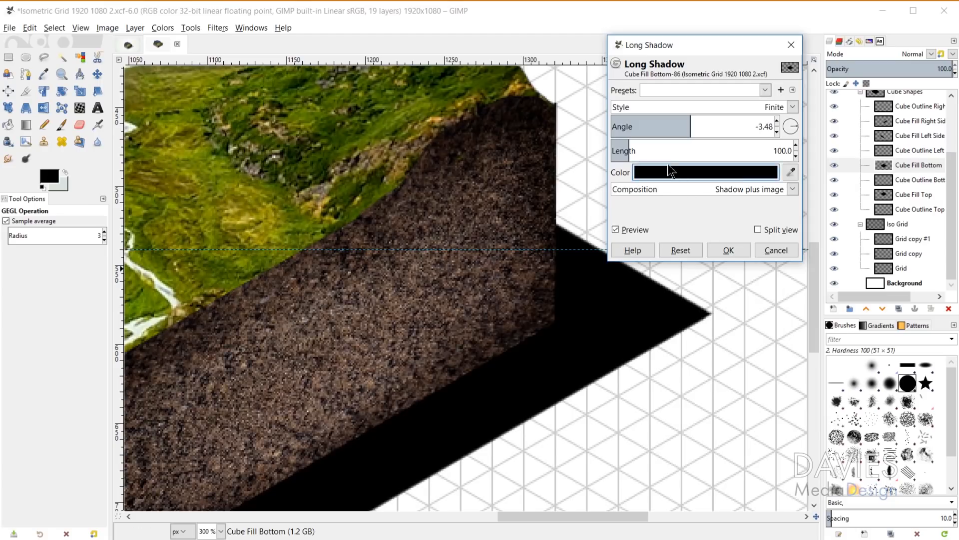
click(691, 129)
drag(692, 129, 690, 129)
drag(641, 150, 639, 149)
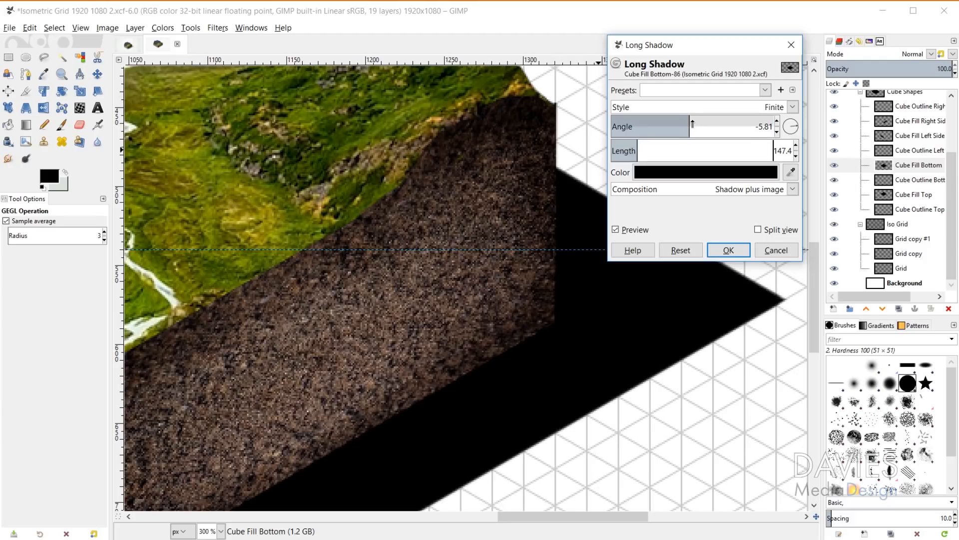
drag(692, 124, 692, 124)
drag(642, 150, 642, 149)
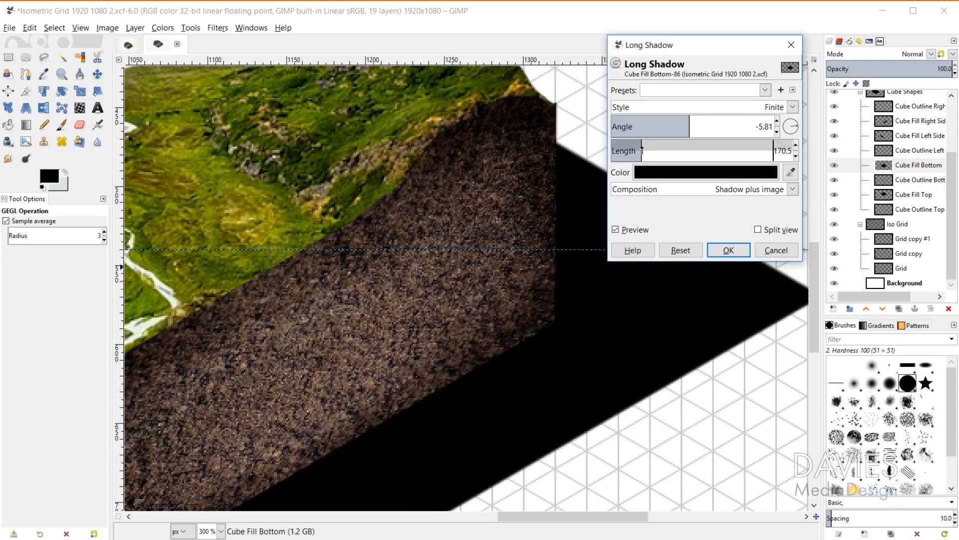
Change the shadow style to Fading (fixed length), set the midpoint to 0.705 and apply the filter
drag(590, 515, 627, 514)
scroll(323, 377, down, 2)
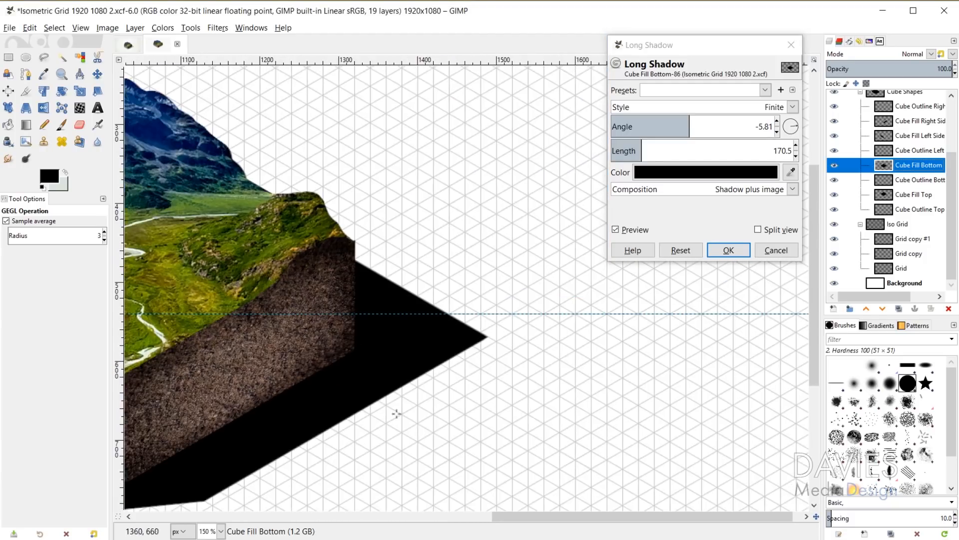
drag(544, 515, 454, 514)
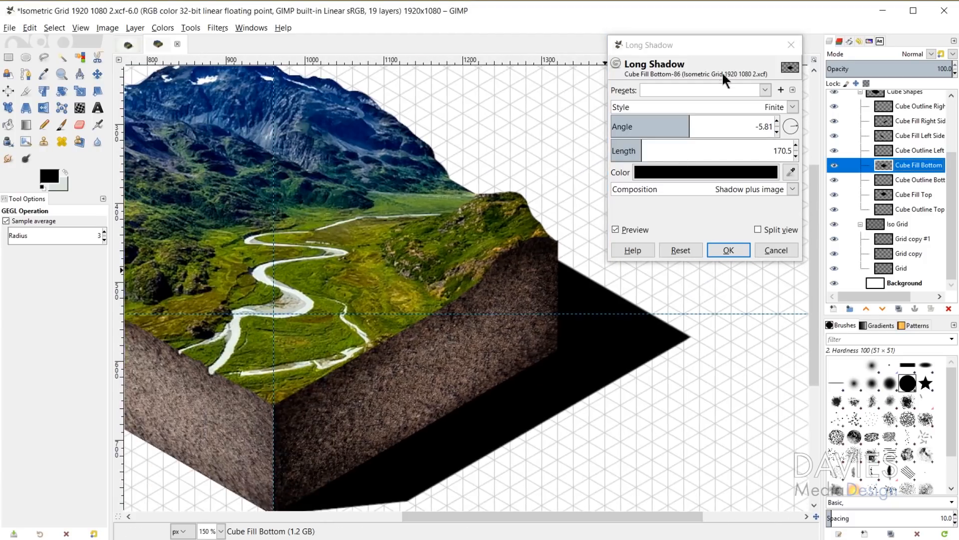
click(786, 107)
click(714, 168)
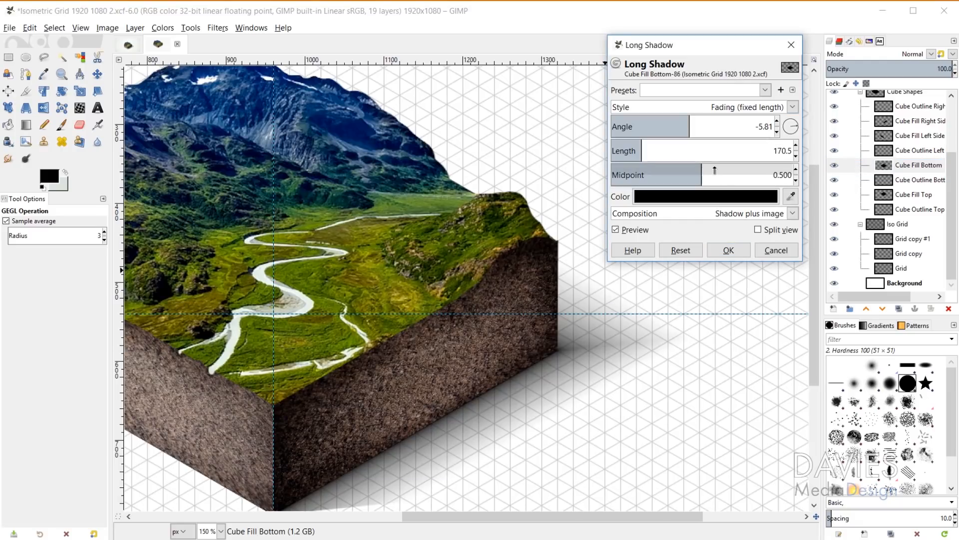
drag(714, 171, 736, 173)
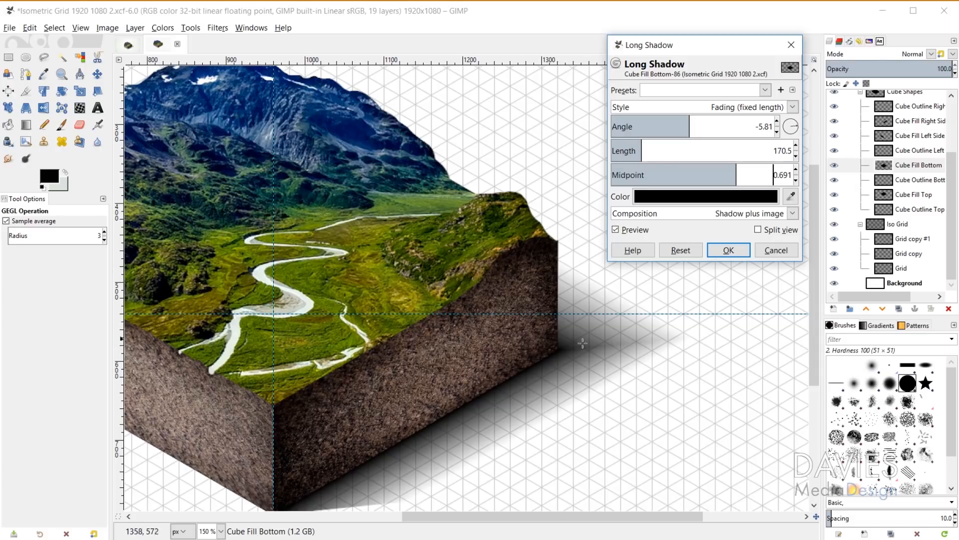
click(739, 171)
scroll(401, 423, down, 1)
scroll(338, 424, down, 5)
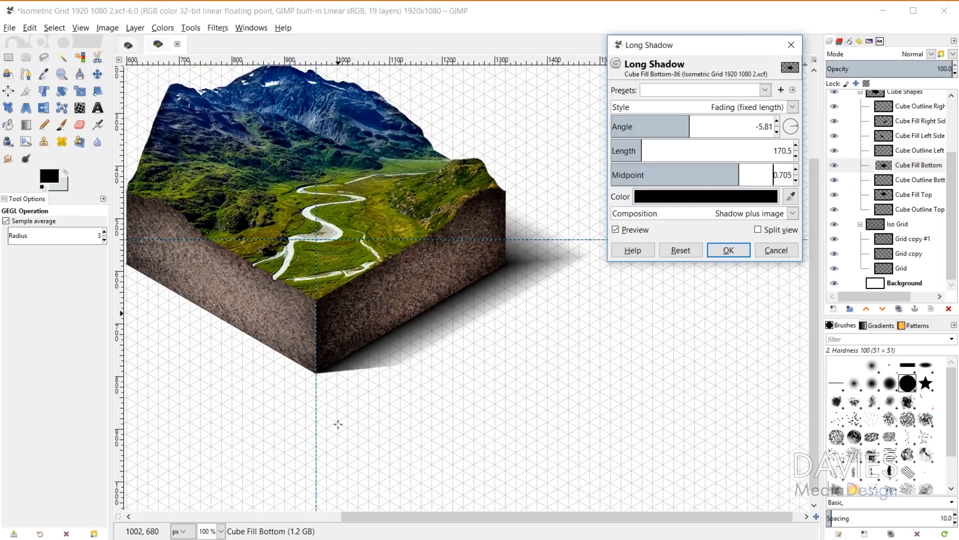
scroll(577, 517, left, 4)
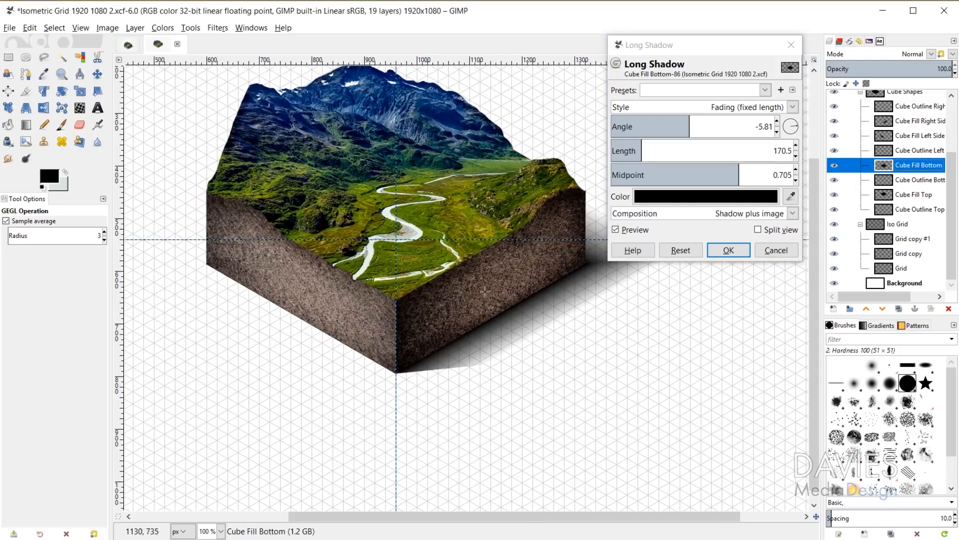
click(731, 252)
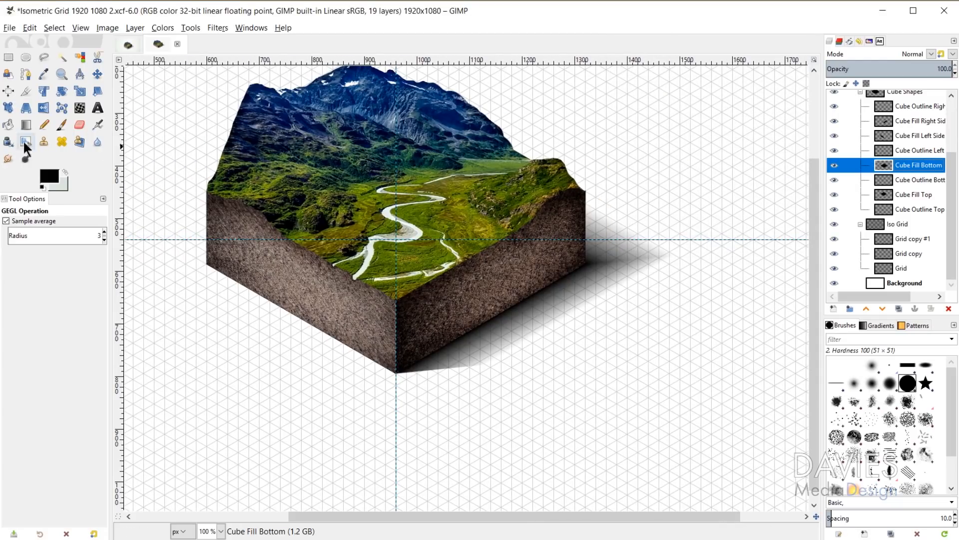
Soften the edge of the long shadow beside the cube with the Smudge tool at size 47.76, hardness 58.7 and force 30
click(8, 159)
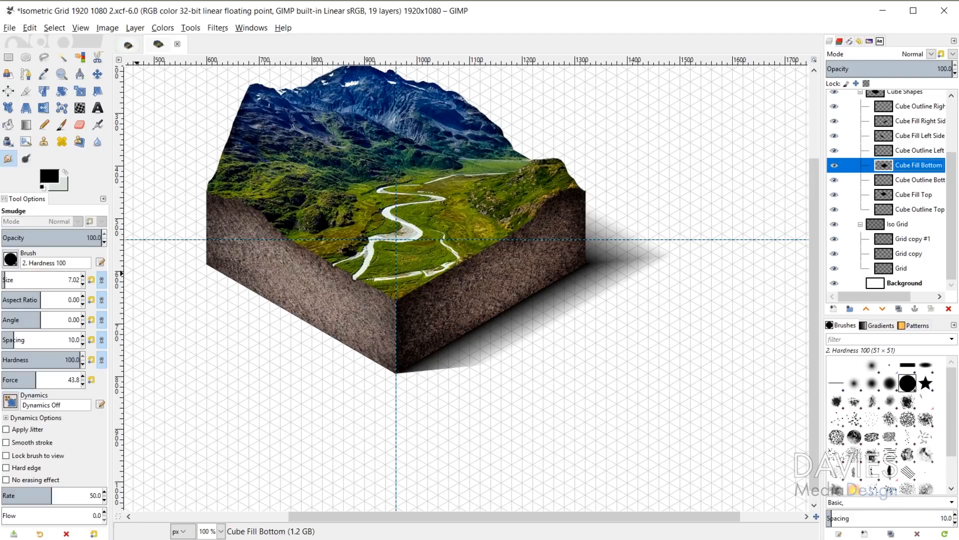
mouse_move(15, 278)
mouse_down()
mouse_move(28, 278)
mouse_move(18, 277)
mouse_up()
drag(64, 351, 47, 355)
scroll(628, 259, up, 1)
scroll(628, 260, up, 1)
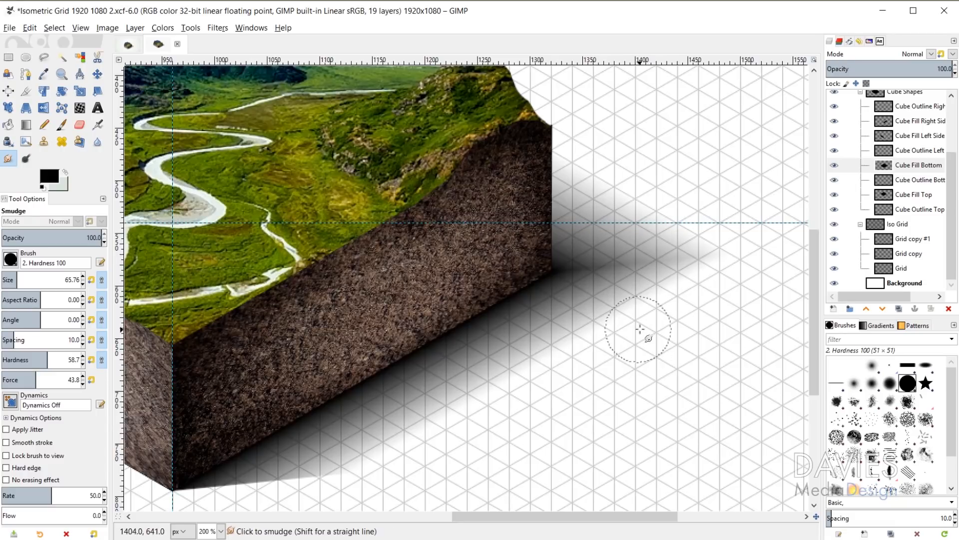
key(bracketleft)
key(bracketleft)
key(bracketleft)
key(bracketleft)
key(bracketleft)
key(bracketleft)
key(bracketleft)
key(bracketleft)
key(bracketleft)
key(bracketleft)
key(bracketleft)
key(bracketleft)
key(bracketleft)
key(bracketleft)
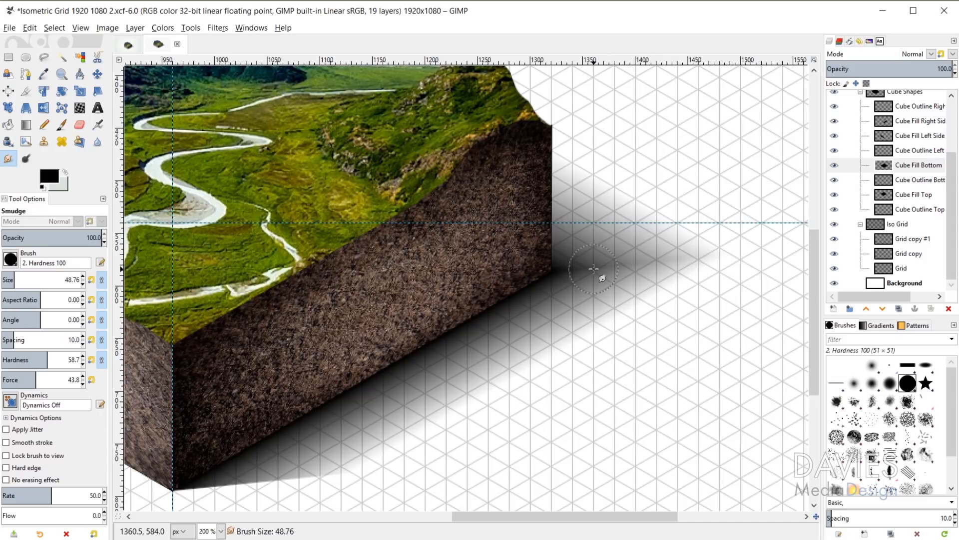
drag(36, 380, 26, 380)
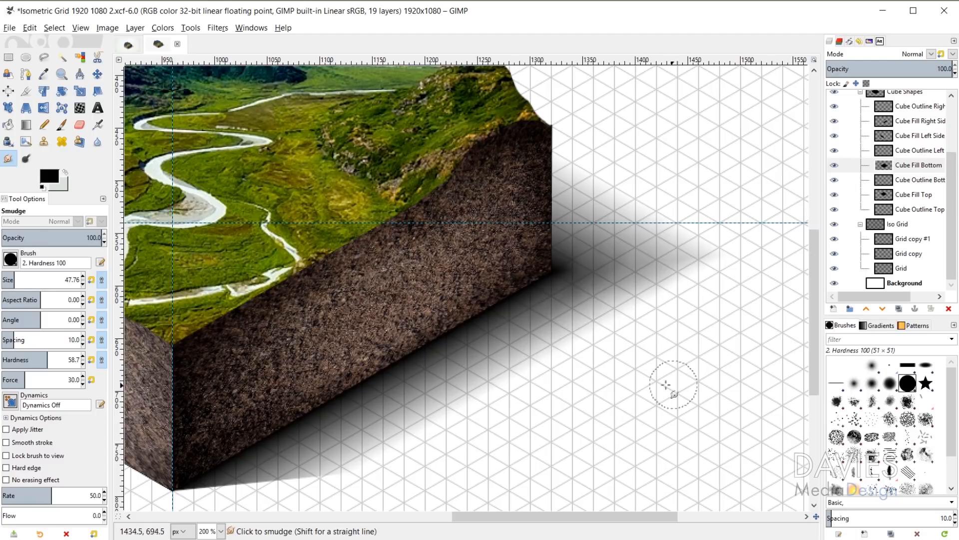
scroll(430, 443, down, 2)
drag(518, 514, 435, 516)
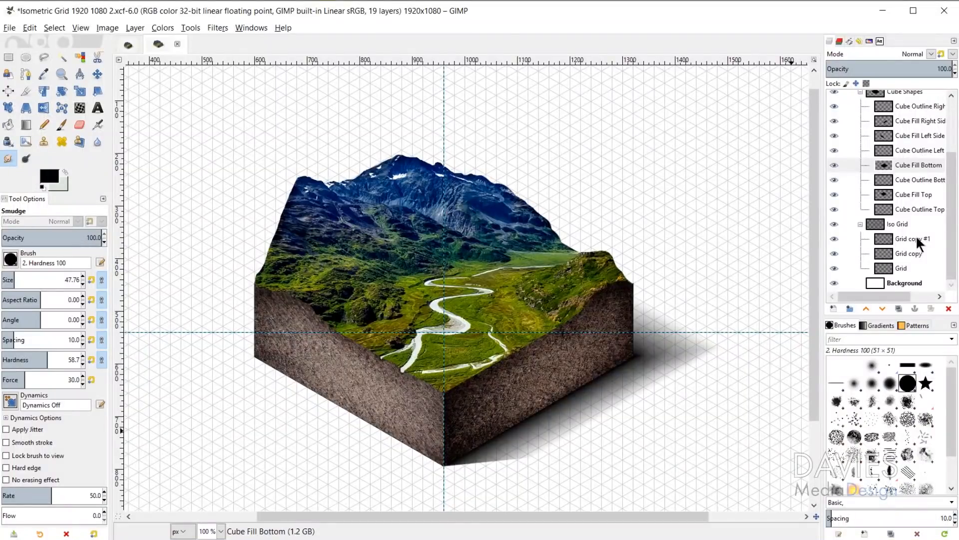
Duplicate the Cube Elements layer group and delete the River and Landscape layers from the copy
scroll(916, 234, up, 3)
click(879, 98)
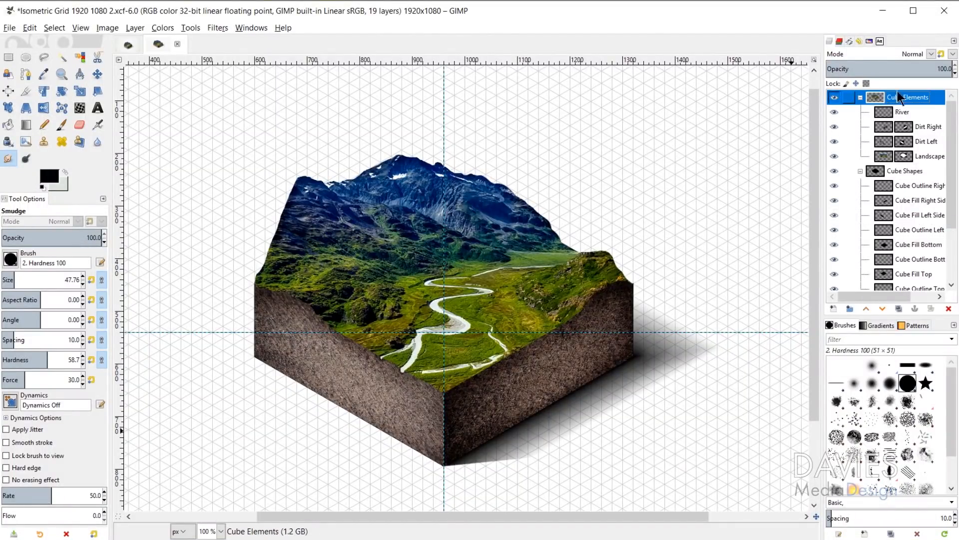
click(898, 308)
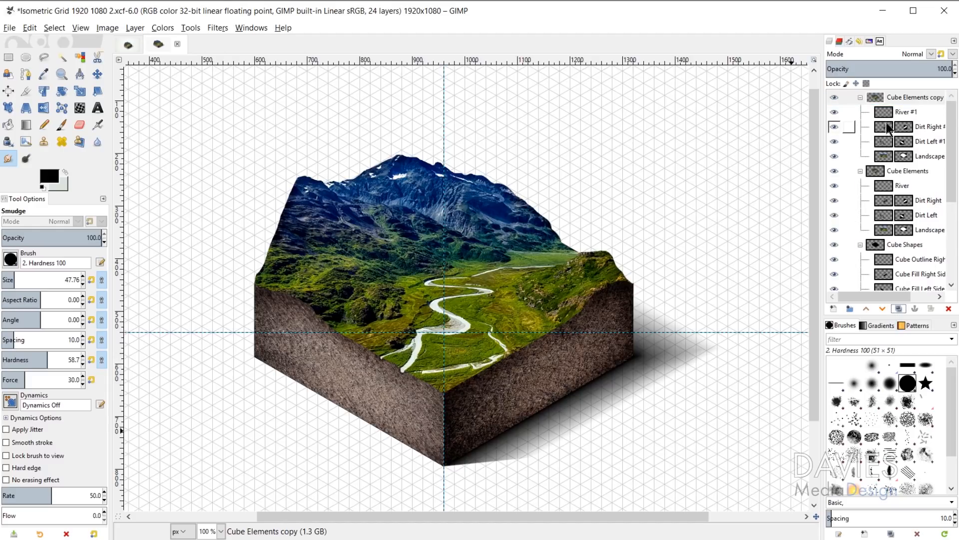
click(890, 109)
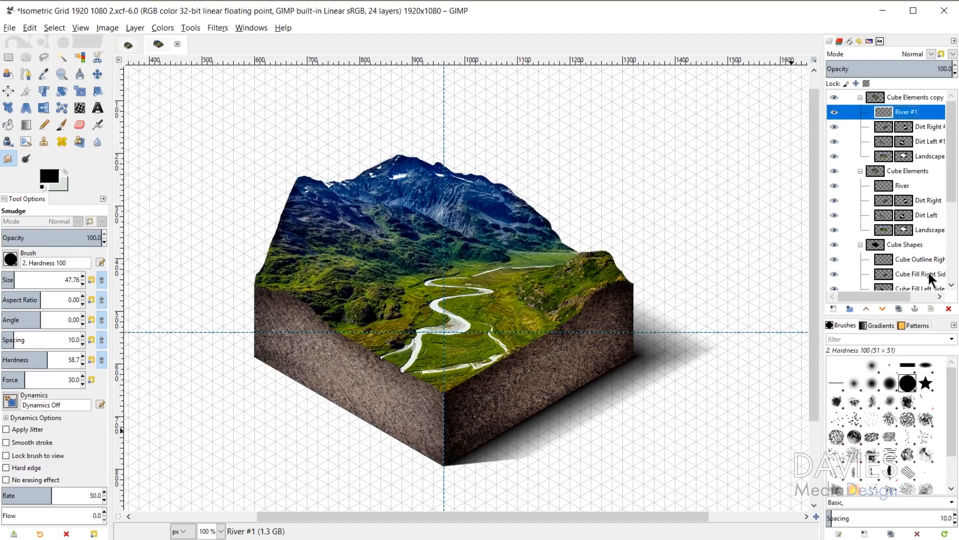
click(948, 309)
click(889, 145)
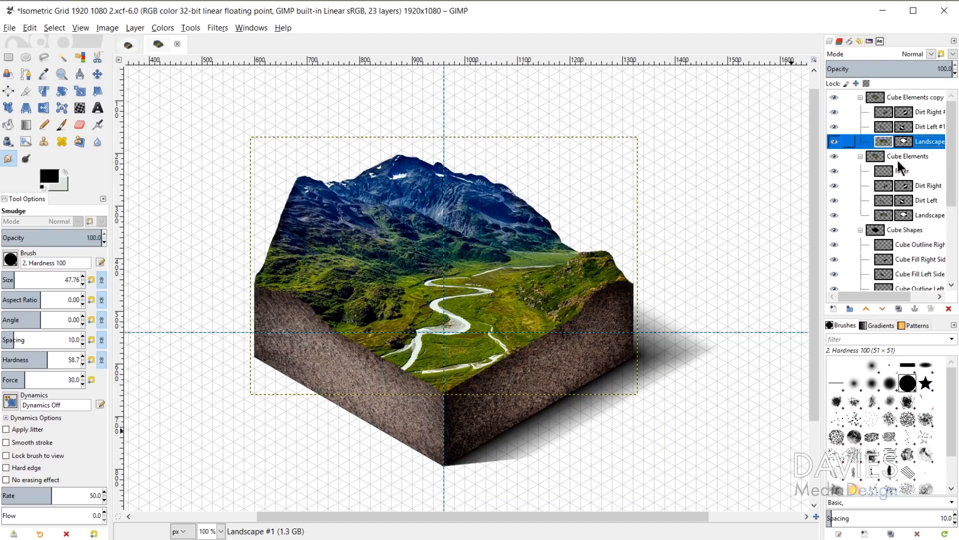
click(949, 309)
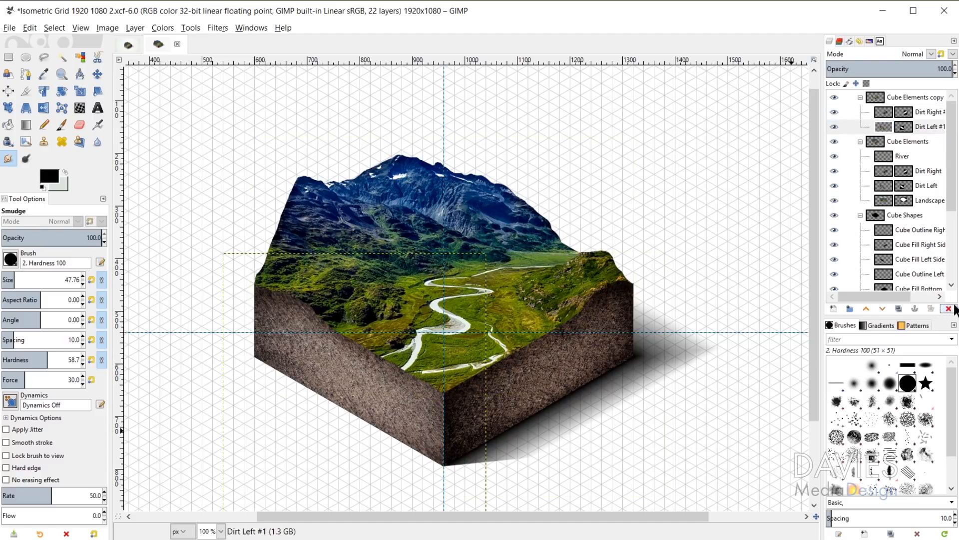
Merge the Cube Elements copy group into a single layer and rename it Dirt Reflection
click(876, 98)
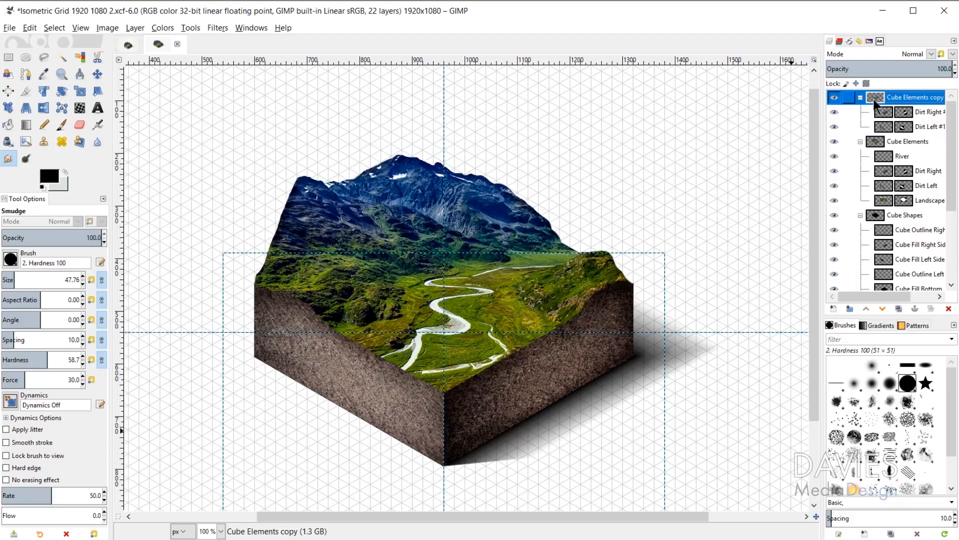
right_click(876, 99)
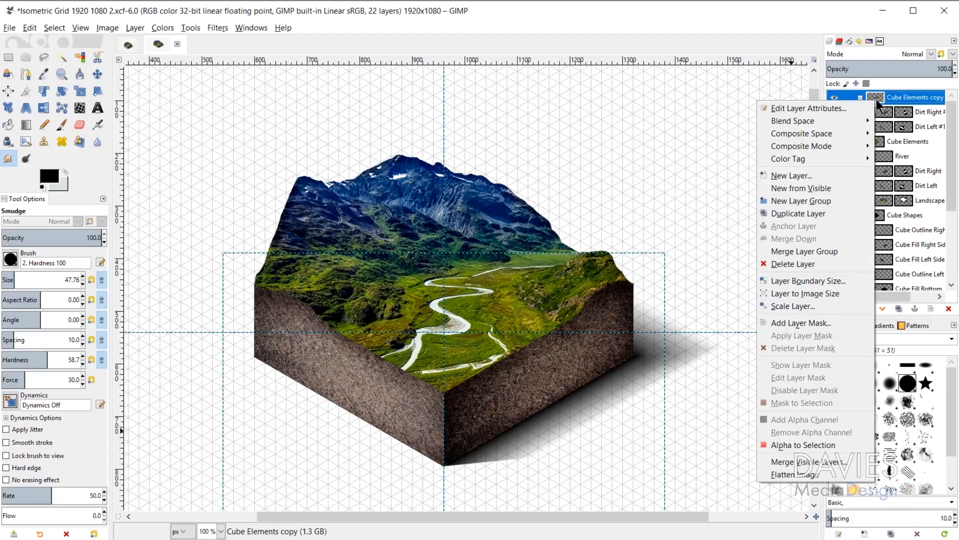
click(846, 250)
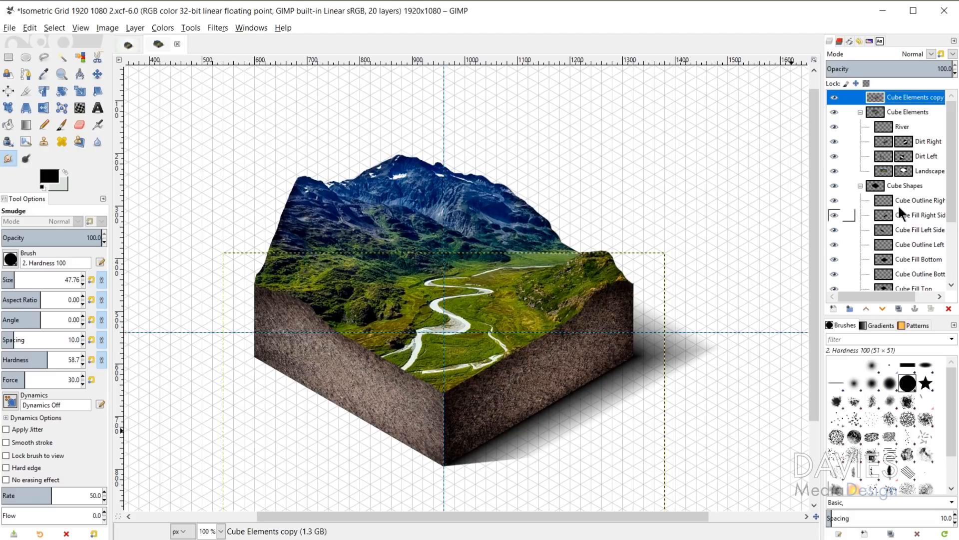
double_click(916, 97)
text(D)
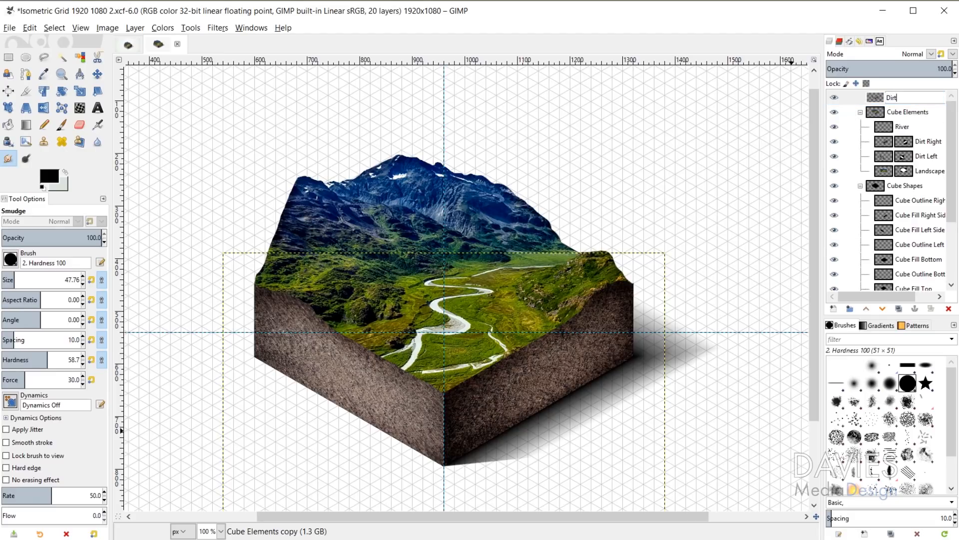
text(irt)
key(Return)
double_click(915, 97)
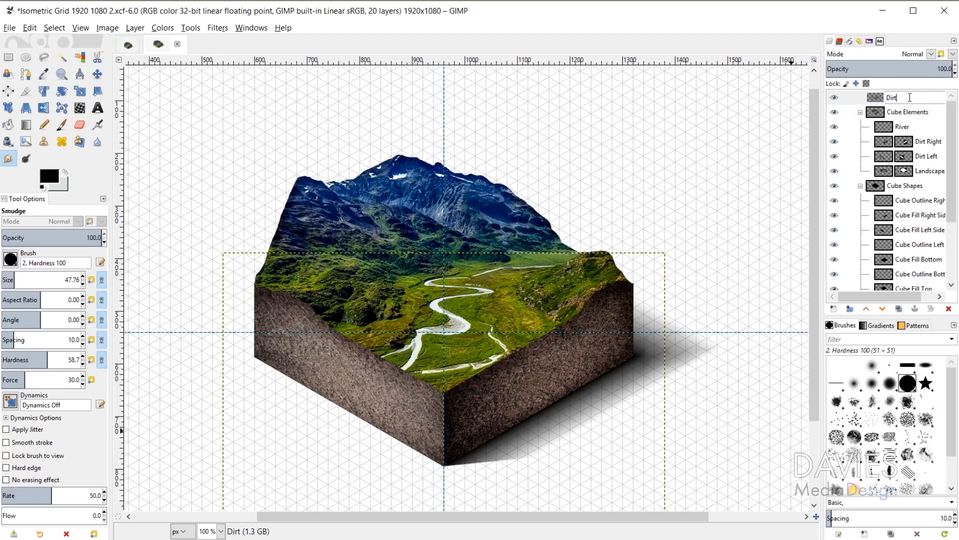
text(Reflection)
key(Return)
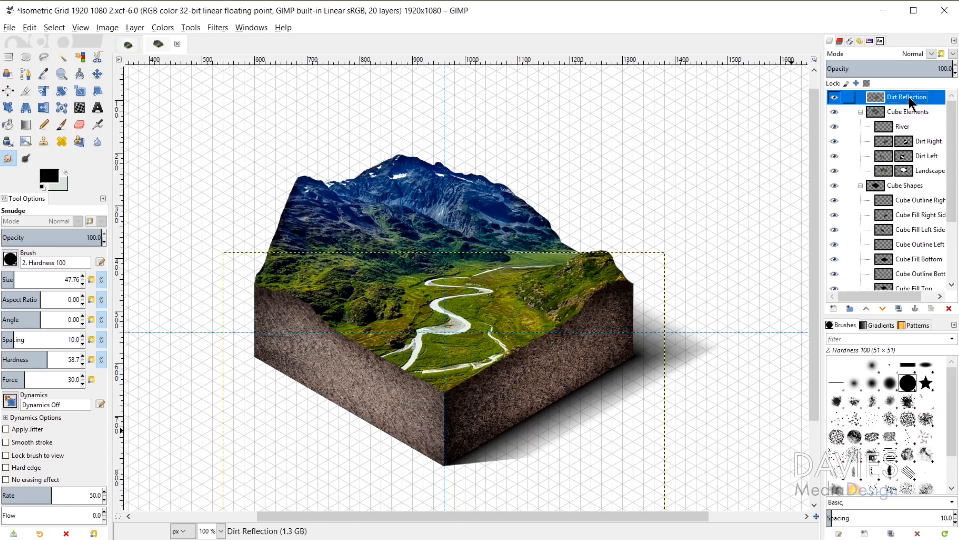
Move the Dirt Reflection layer straight down so it extends below the cube's bottom edges
key(m)
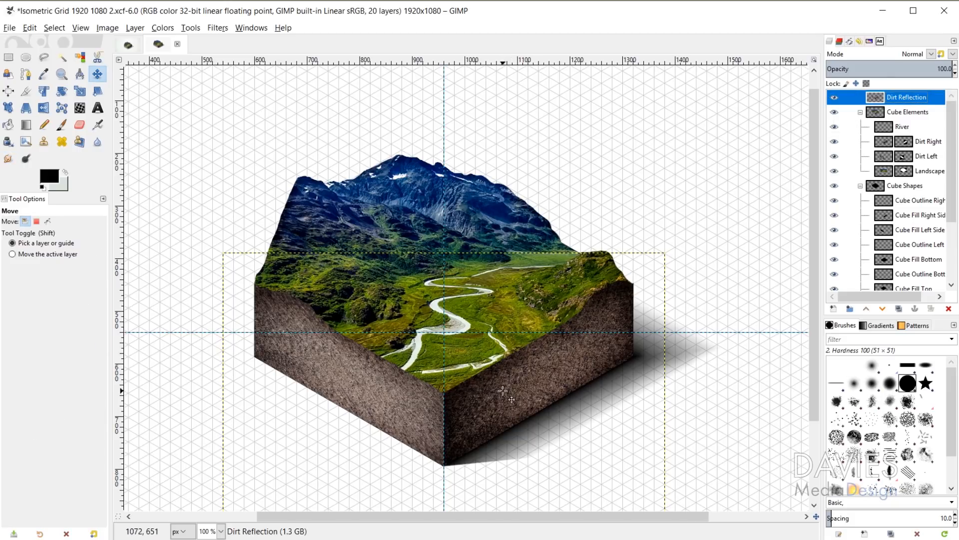
drag(514, 389, 512, 458)
scroll(611, 253, down, 3)
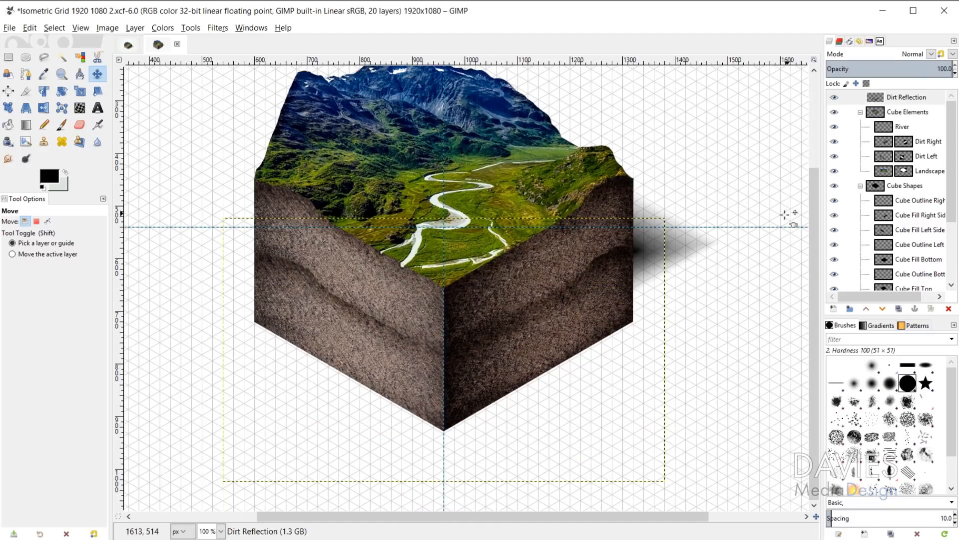
Place the Dirt Reflection layer between the Cube Shapes and Iso Grid groups and lower its opacity to 72.2
drag(871, 102, 888, 220)
scroll(929, 205, up, 1)
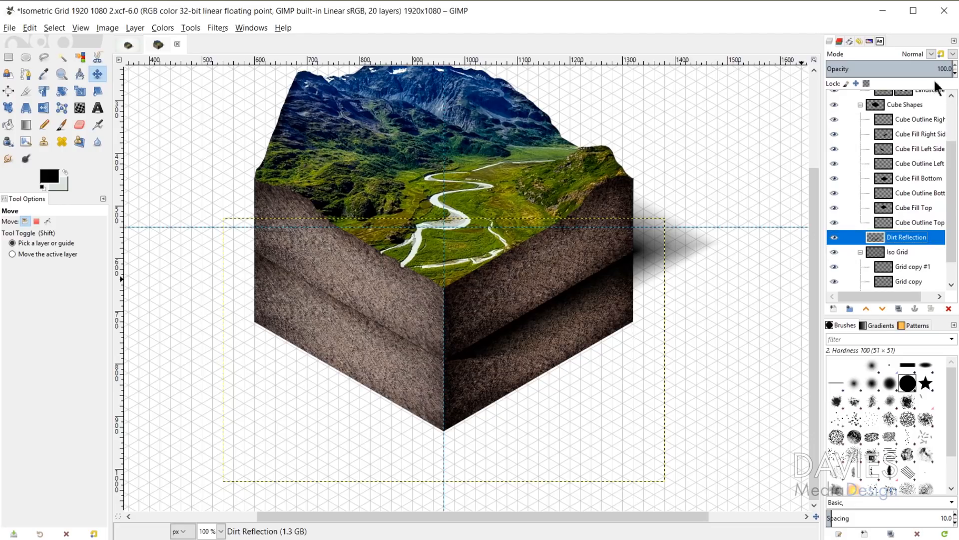
click(902, 68)
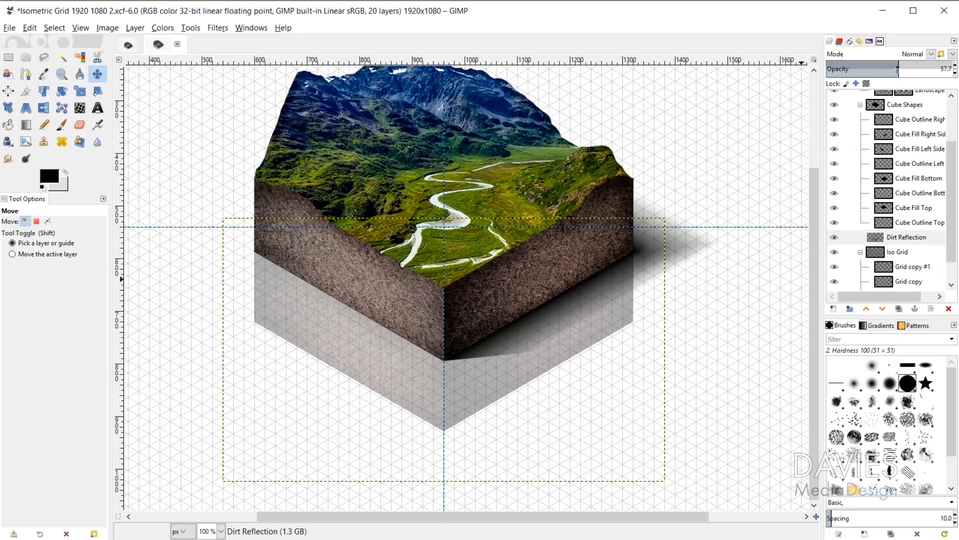
drag(922, 69, 924, 70)
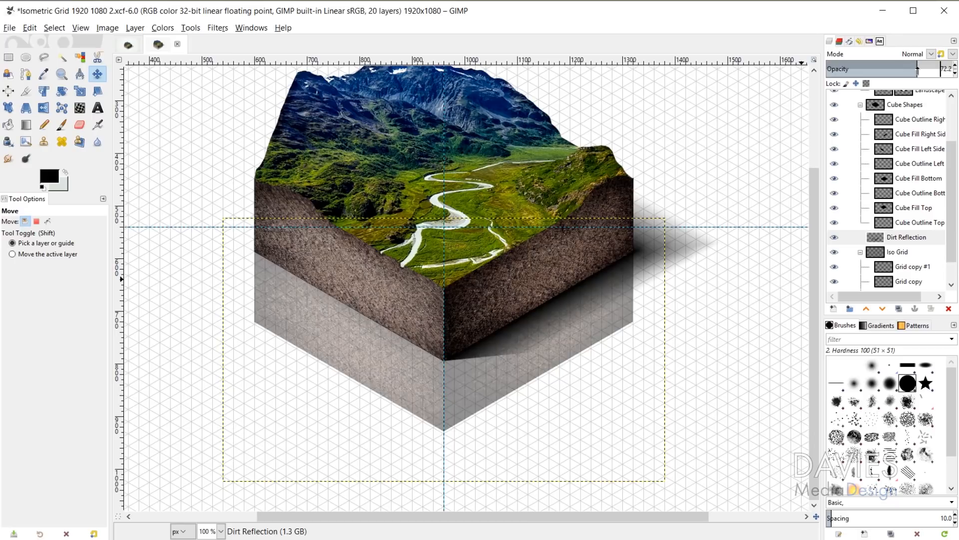
Fade the reflection's lower-left edge with a straight Eraser stroke at size 175.12 and hardness 12.7
click(80, 126)
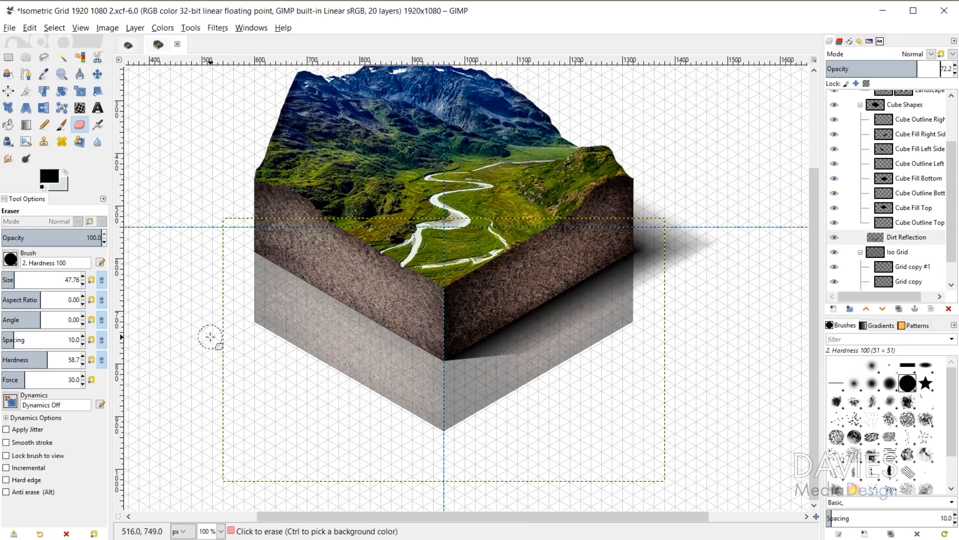
drag(22, 280, 25, 279)
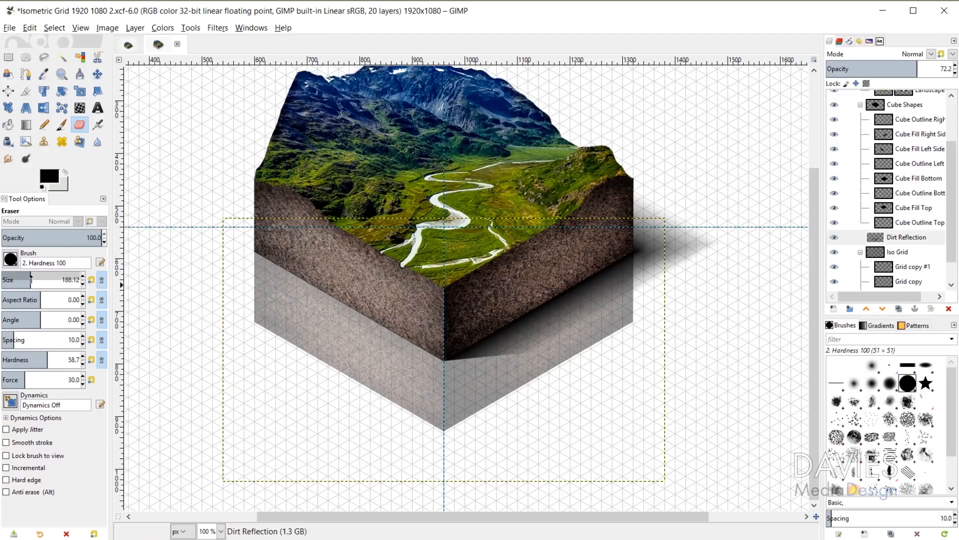
key(bracketright)
click(274, 341)
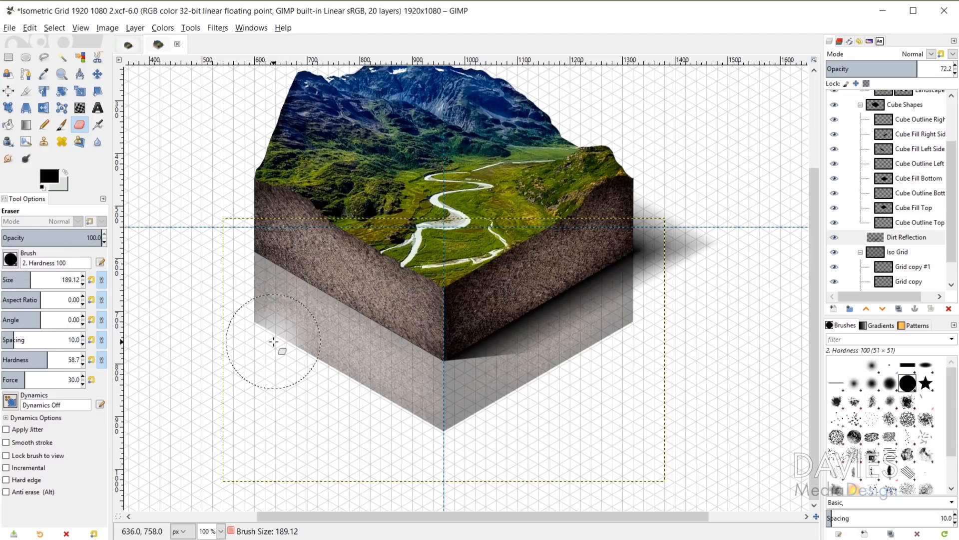
key(ctrl+z)
key(bracketright)
key(bracketright)
key(bracketright)
key(bracketright)
key(bracketright)
key(bracketright)
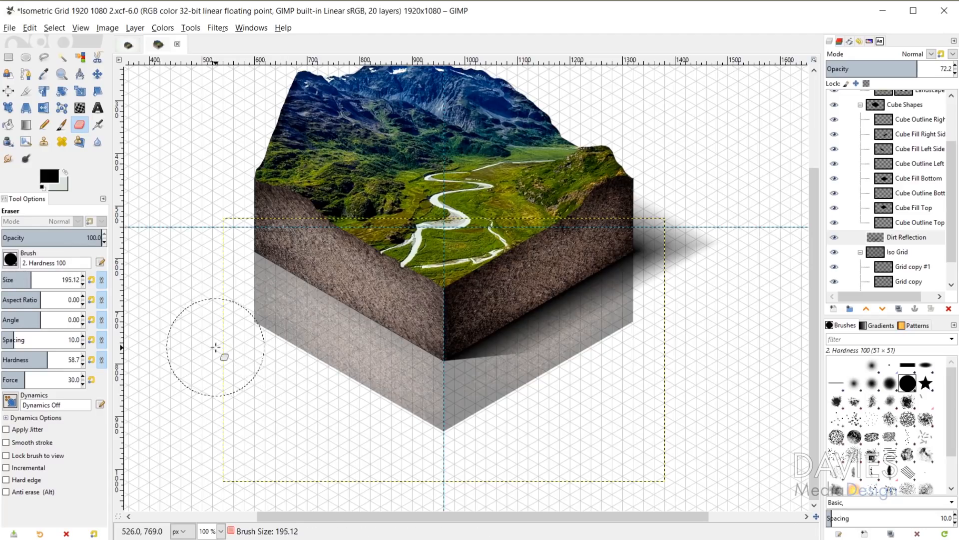
key(shift+bracketleft)
key(shift+bracketleft)
drag(48, 360, 25, 360)
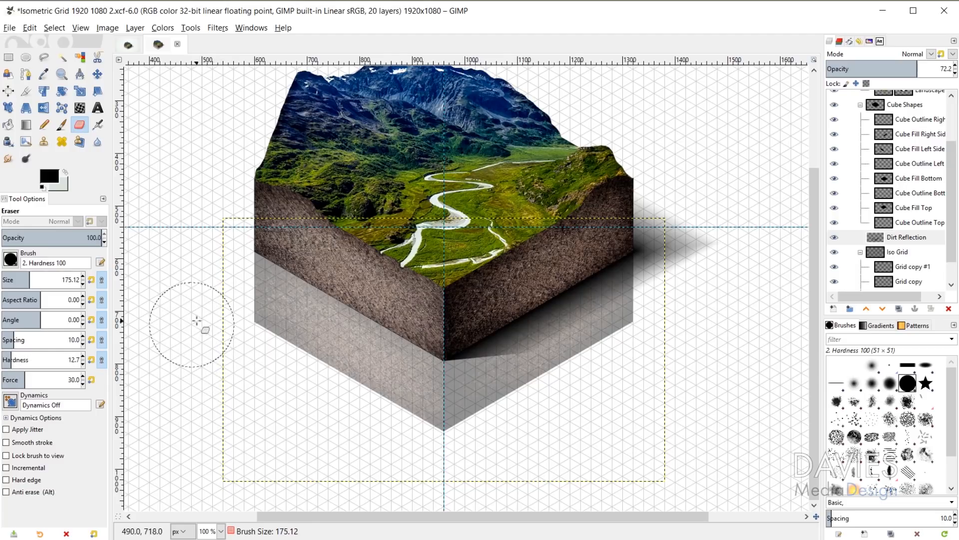
click(201, 292)
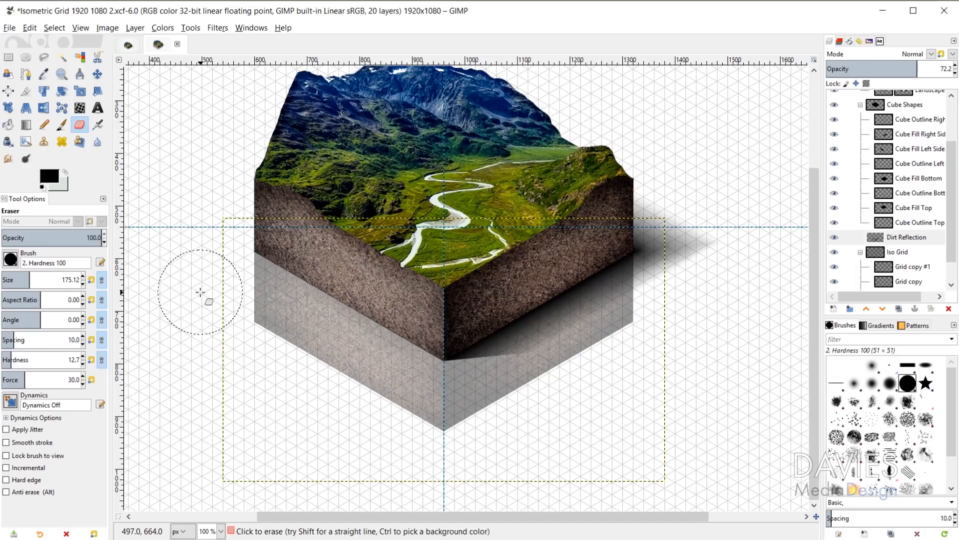
shift+click(547, 493)
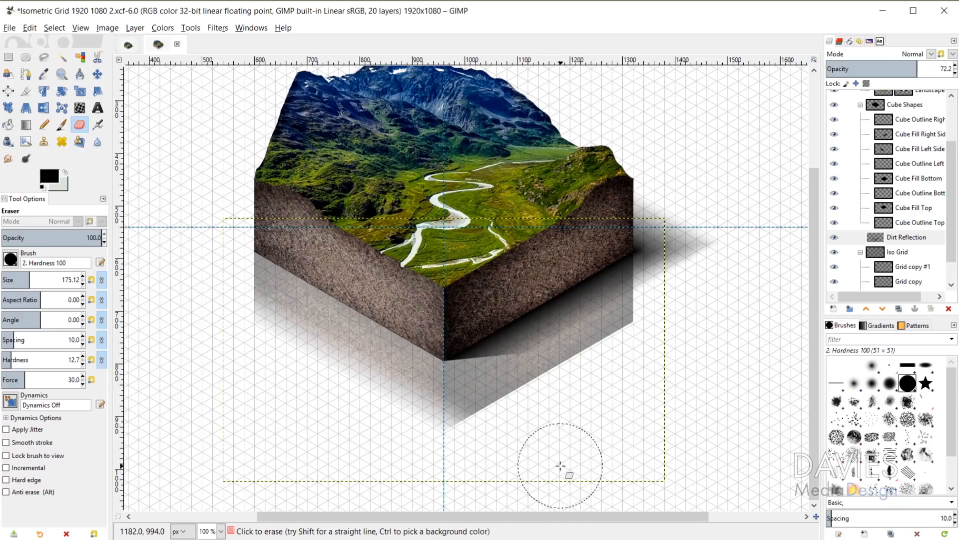
Erase closer to the cube along the reflection's left side, and fade its right side with another straight stroke
shift+click(173, 239)
key(ctrl+z)
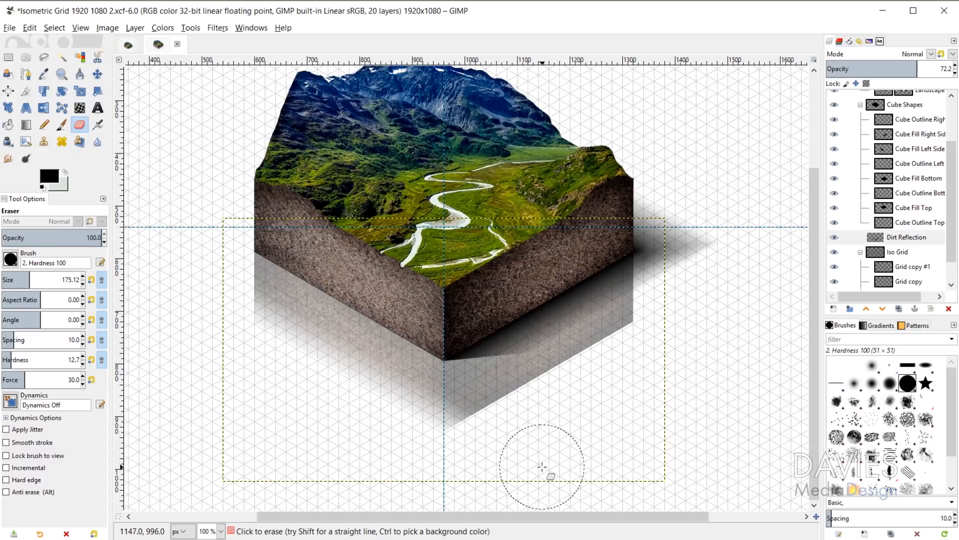
shift+click(135, 230)
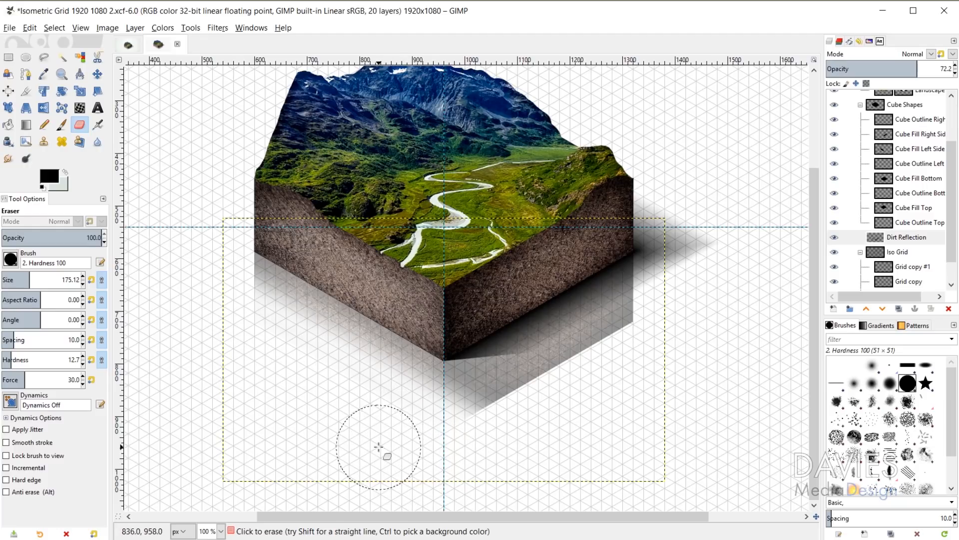
shift+click(769, 219)
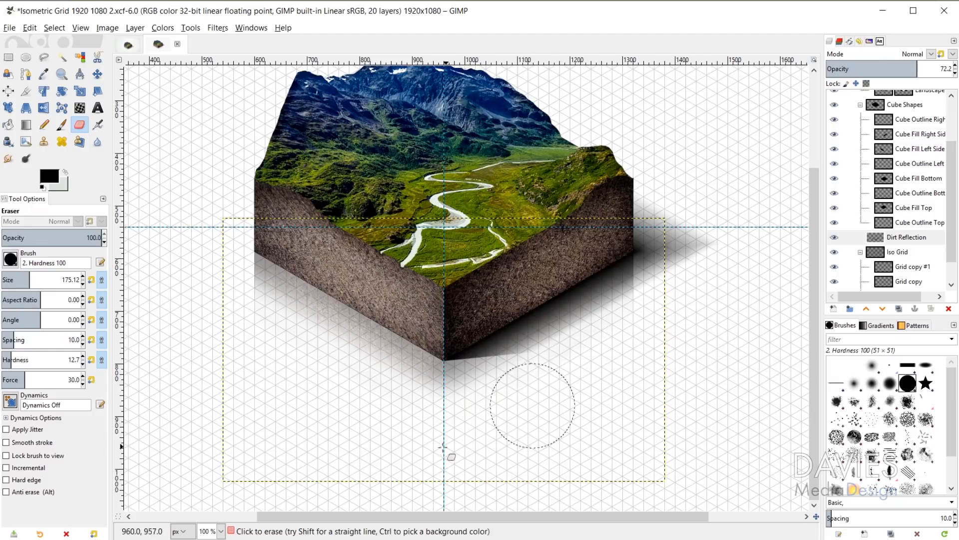
scroll(606, 418, down, 2)
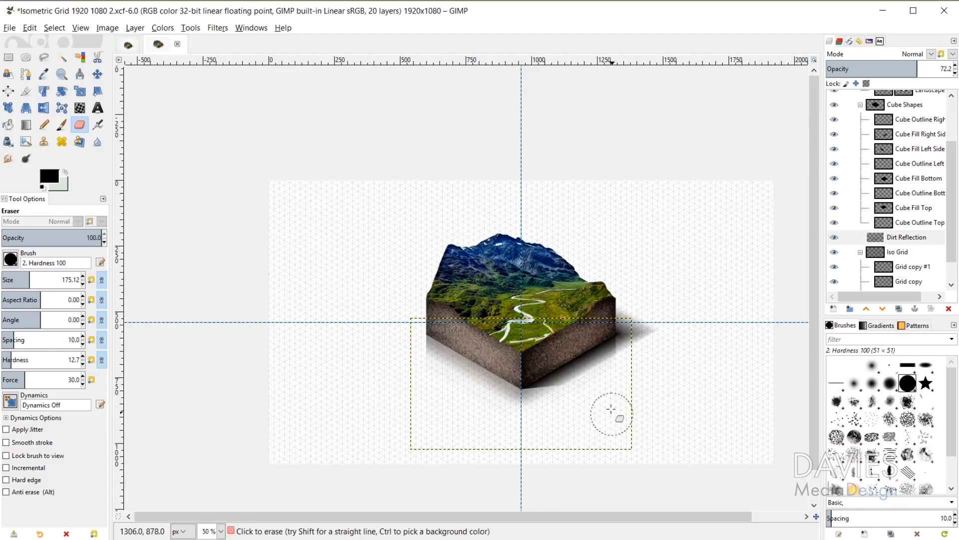
scroll(599, 380, up, 2)
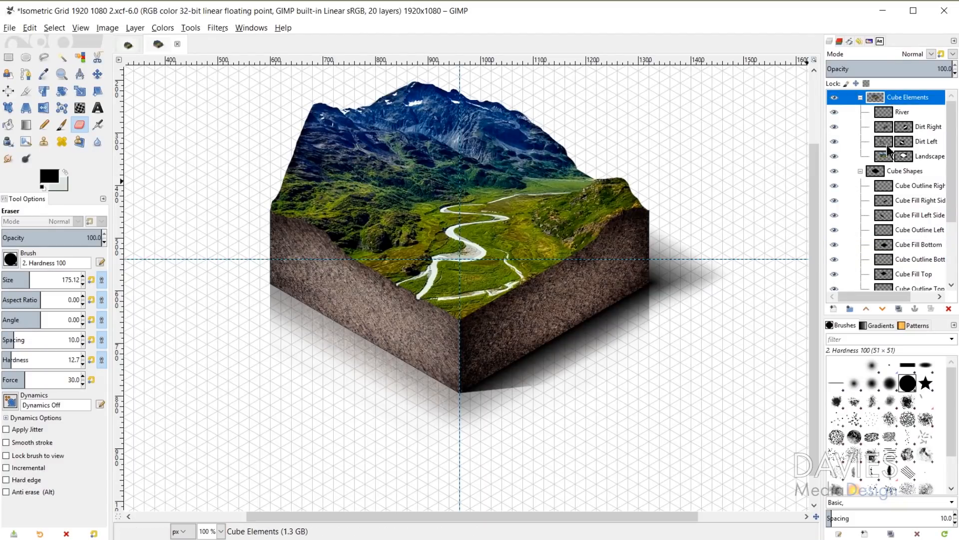
Duplicate the Cube Elements group, merge the copy into a single layer, and rename it Cube Drop Shadow
click(899, 306)
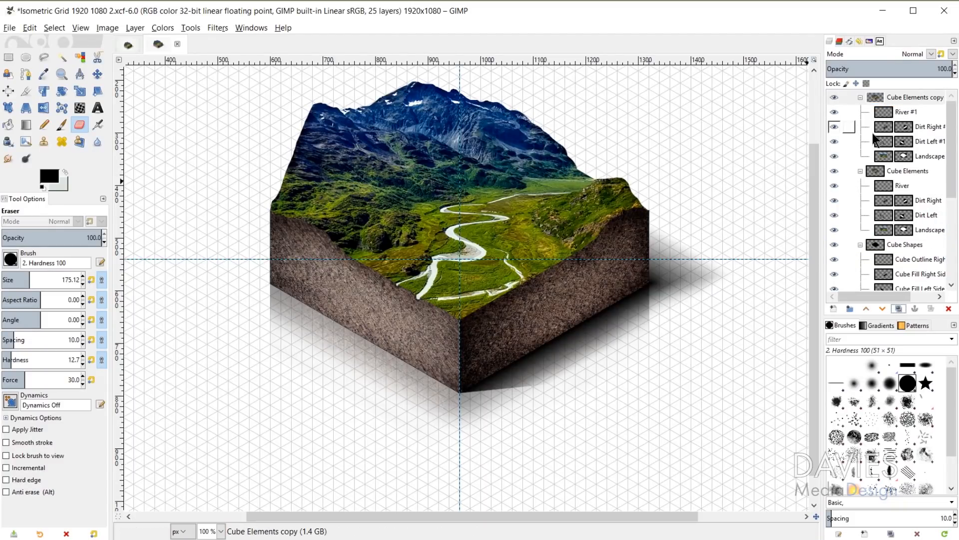
right_click(879, 100)
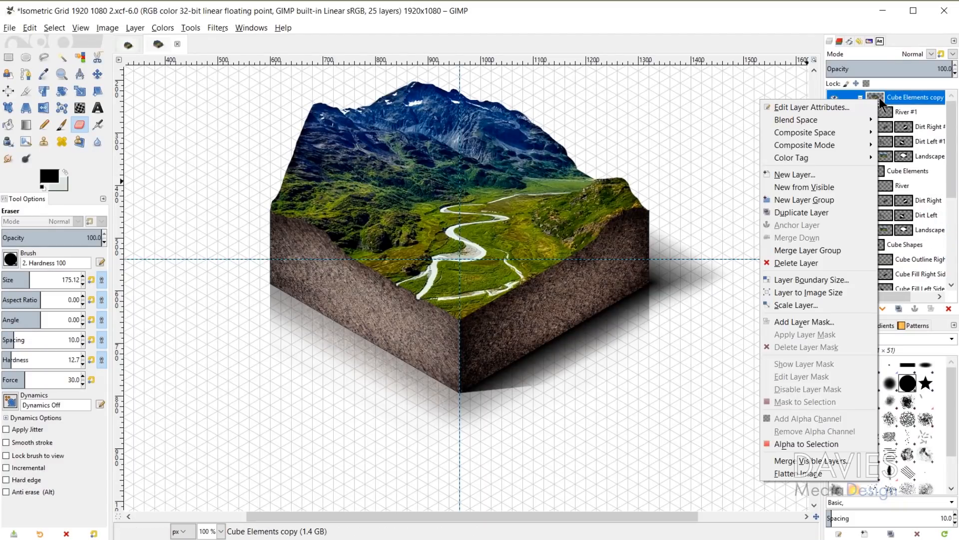
click(834, 248)
double_click(910, 98)
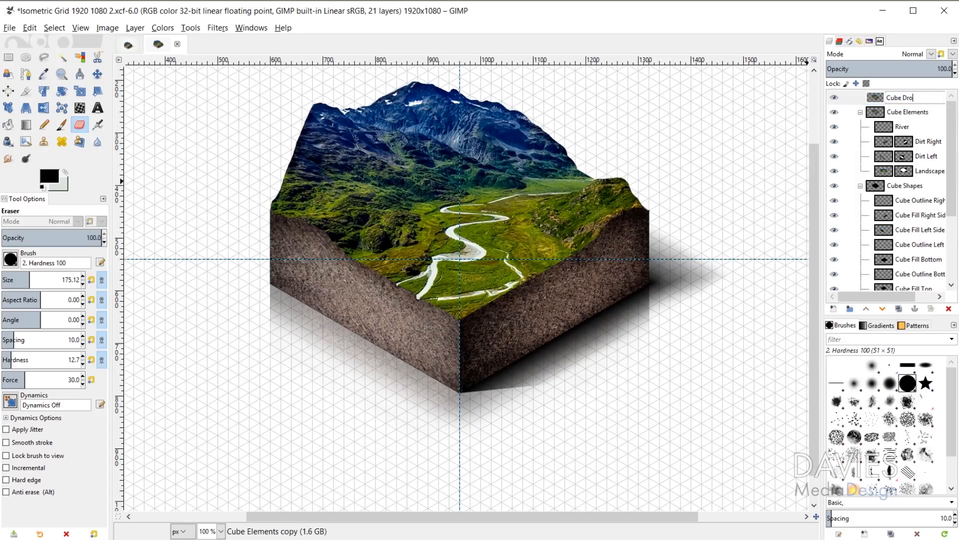
key(Return)
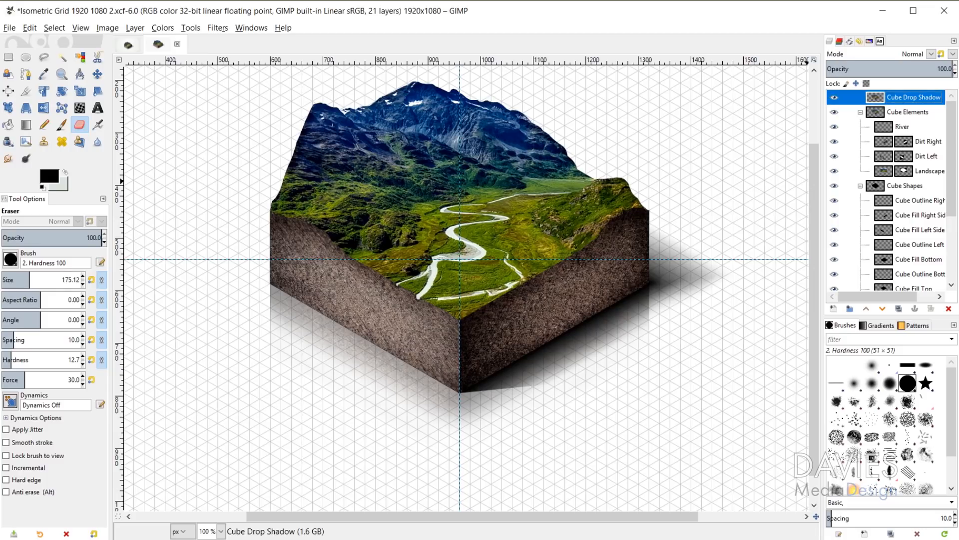
Start a Drop Shadow filter on the Cube Drop Shadow layer with both the X and Y offsets set to 0
click(224, 28)
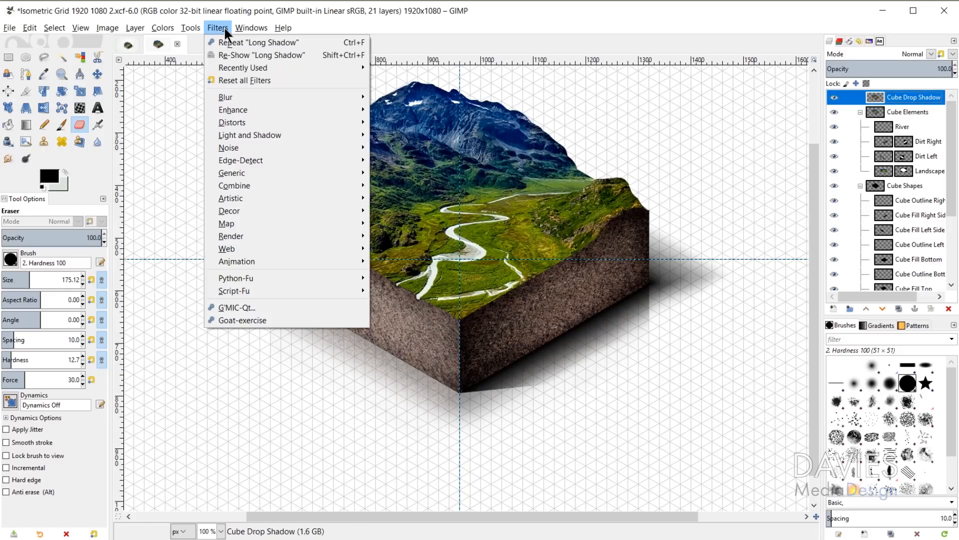
mouse_move(260, 134)
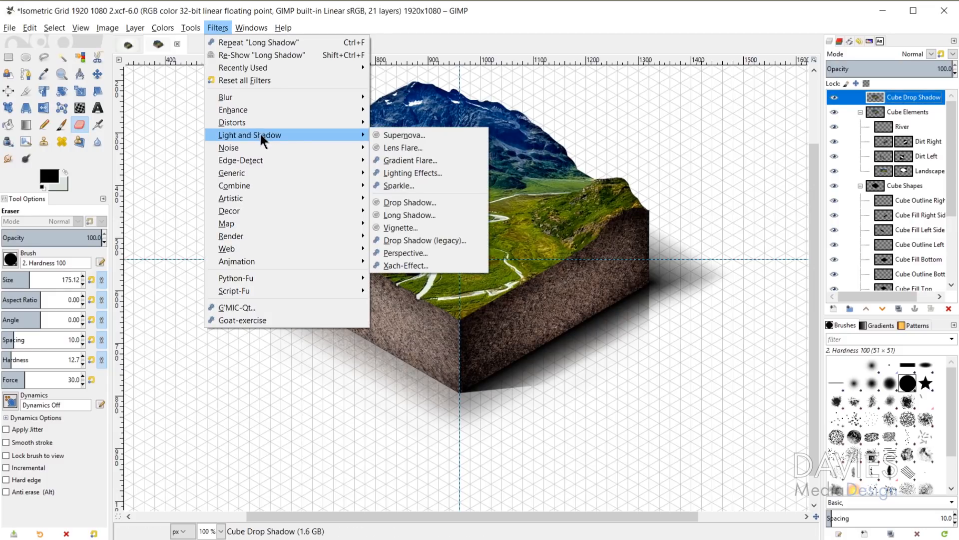
click(411, 202)
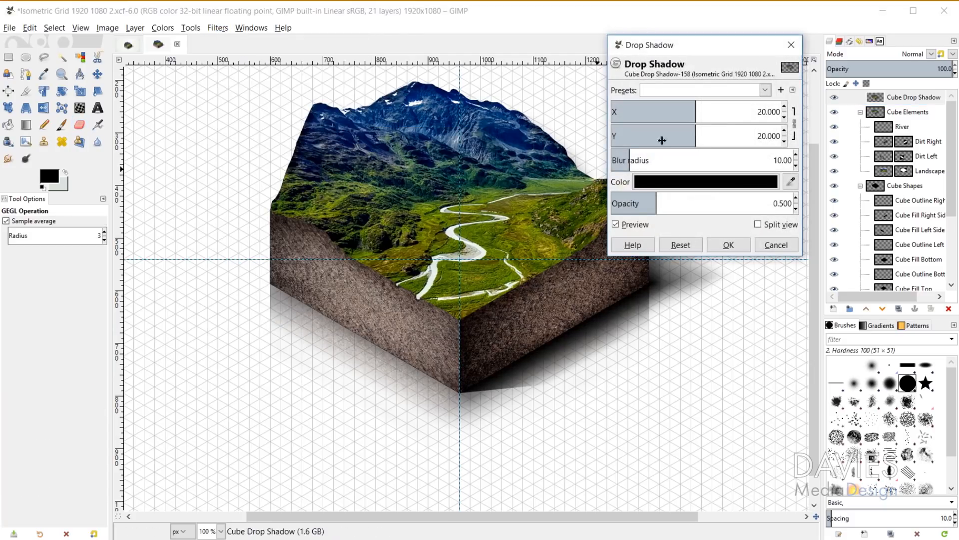
mouse_move(662, 141)
mouse_down()
mouse_move(625, 132)
mouse_move(692, 131)
mouse_move(660, 131)
mouse_move(675, 131)
mouse_up()
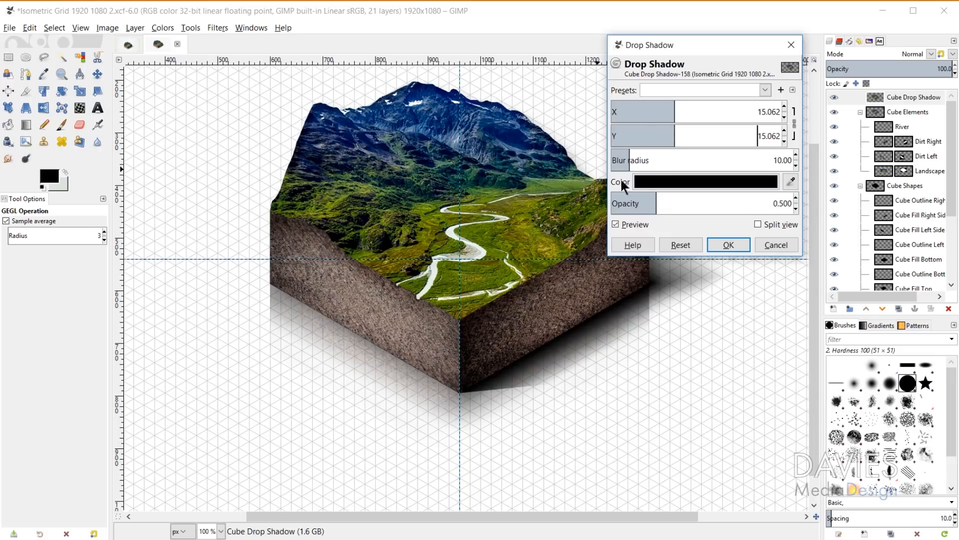
drag(645, 159, 619, 157)
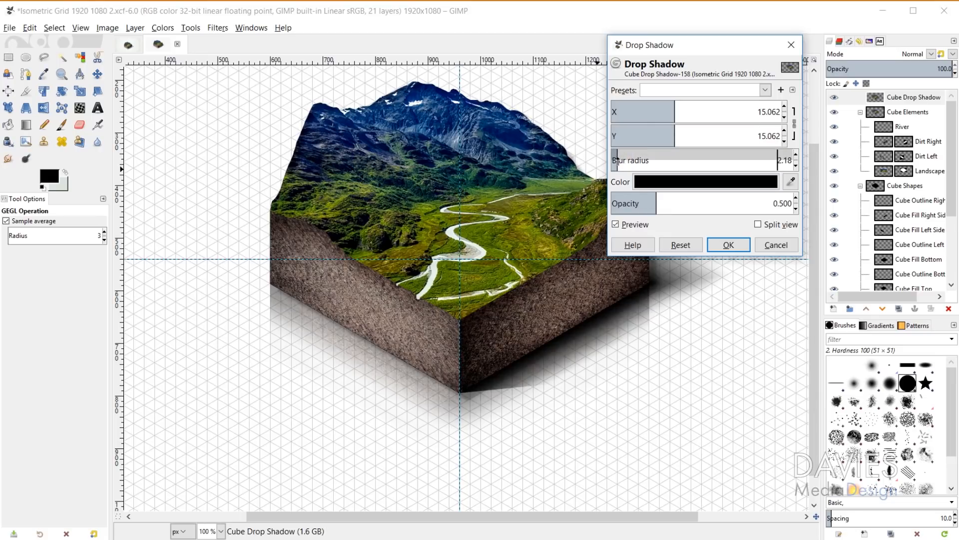
drag(617, 160, 616, 160)
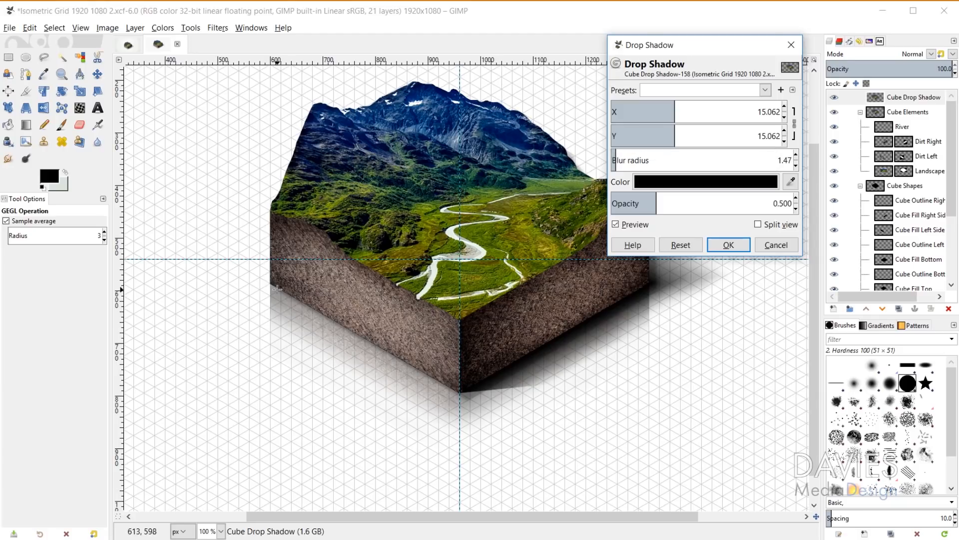
scroll(276, 289, up, 4)
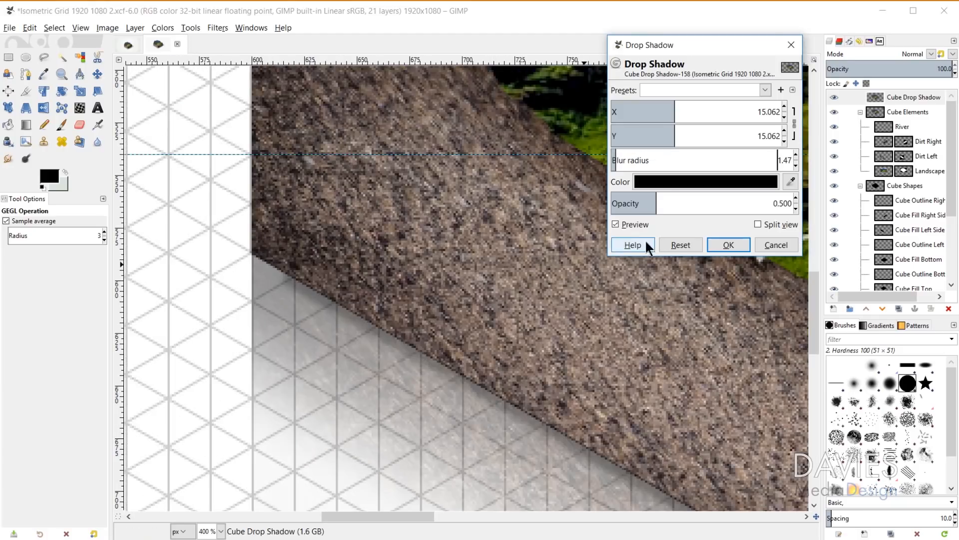
drag(670, 113, 741, 113)
double_click(763, 110)
text(0)
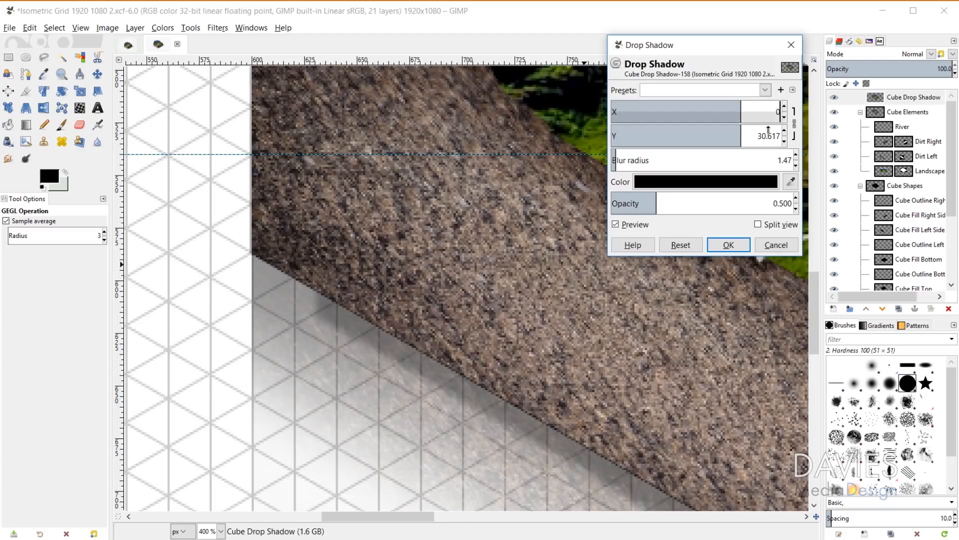
key(Return)
Set the drop shadow's blur radius to 9.24 and opacity to 1.150, and apply the filter
click(671, 154)
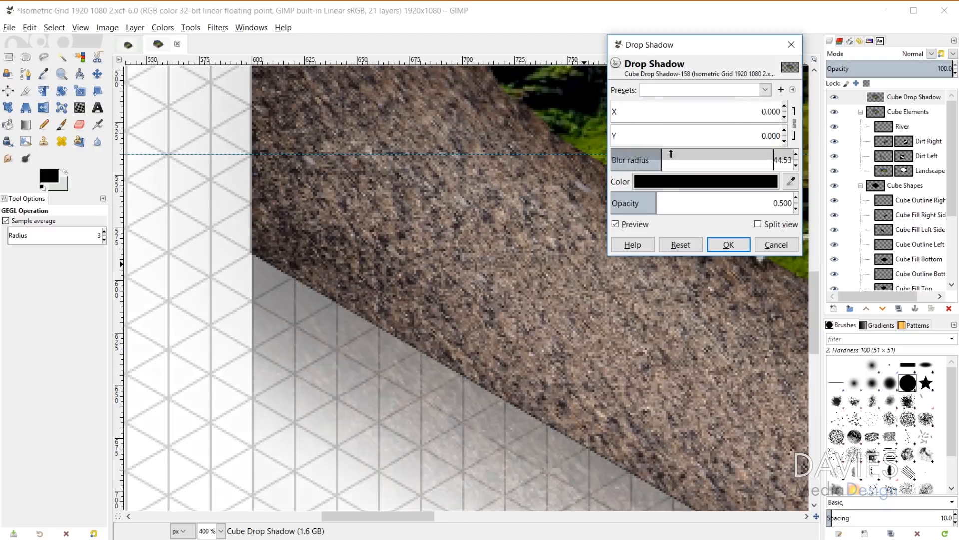
click(632, 155)
drag(690, 202, 715, 206)
click(633, 160)
click(629, 160)
scroll(655, 398, down, 5)
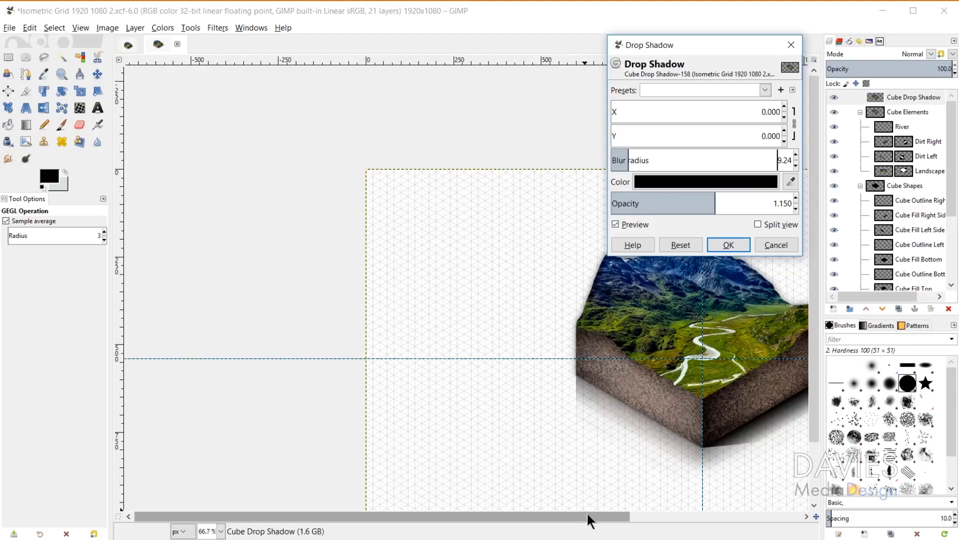
drag(588, 519, 645, 520)
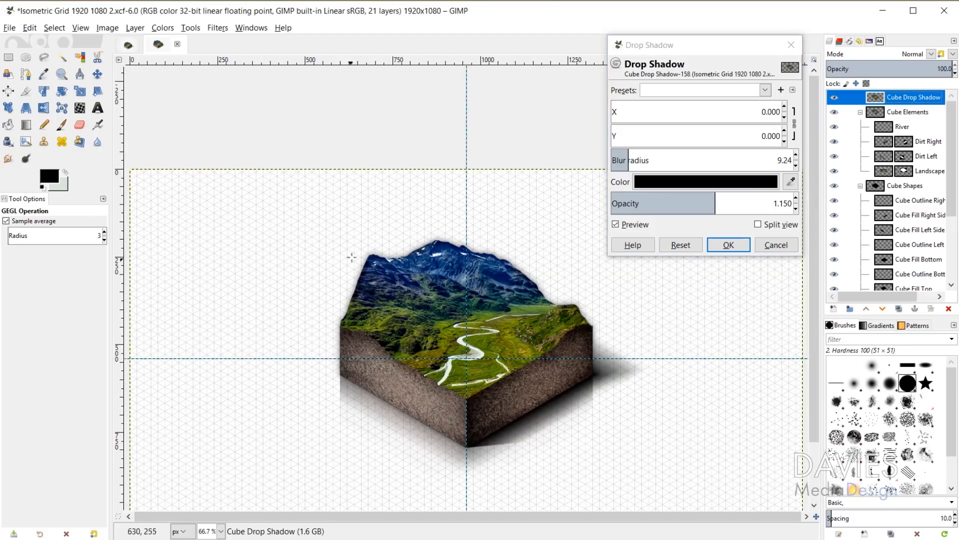
click(729, 245)
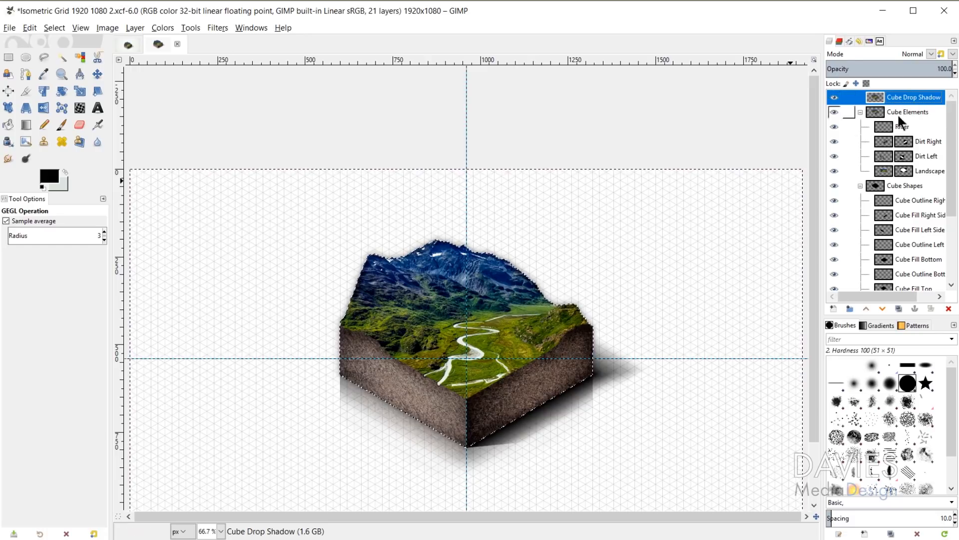
Erase the drop shadow outside the cube along the mountain ridge with the Eraser at size 175.12
click(79, 124)
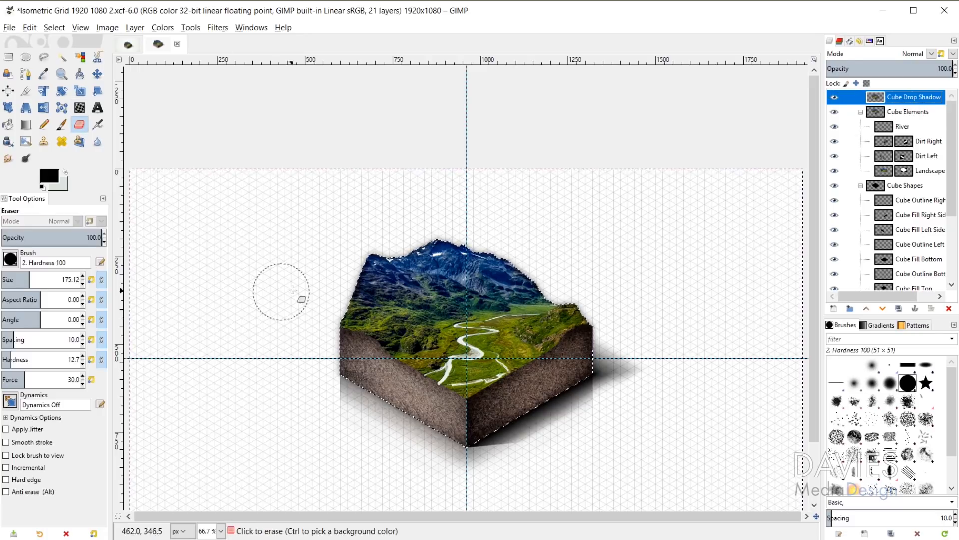
drag(348, 298, 381, 261)
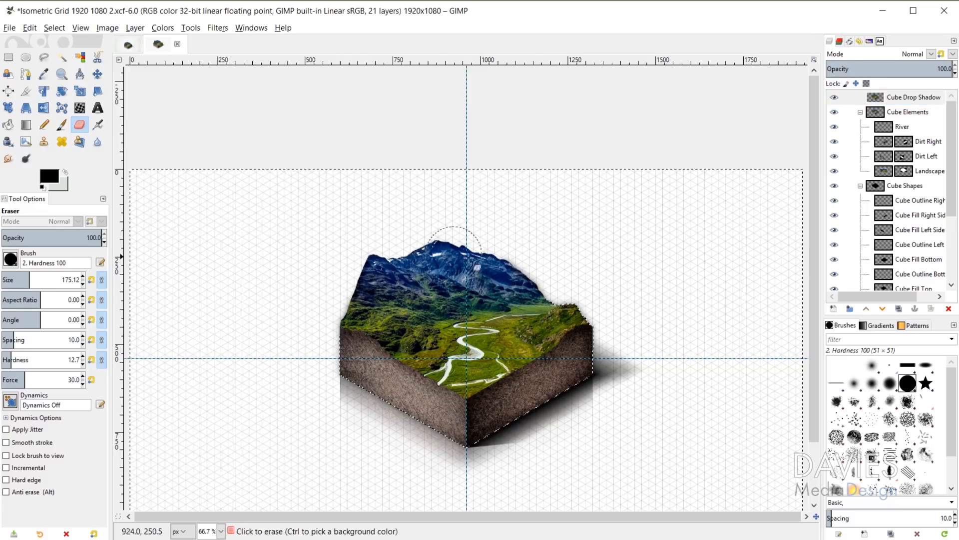
click(340, 380)
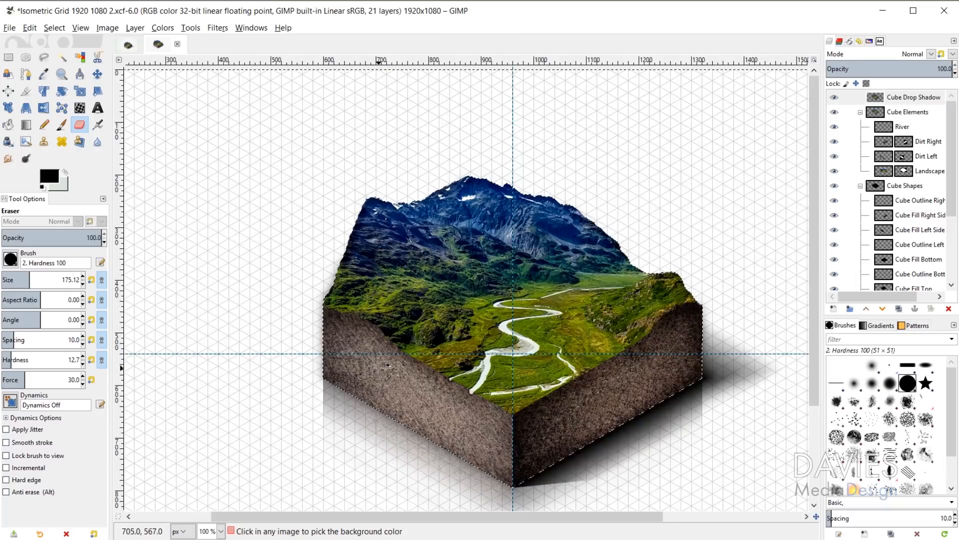
Reduce the Eraser size to 45.18 and erase the drop shadow along the cube's left edge
scroll(378, 355, up, 1)
scroll(342, 314, up, 3)
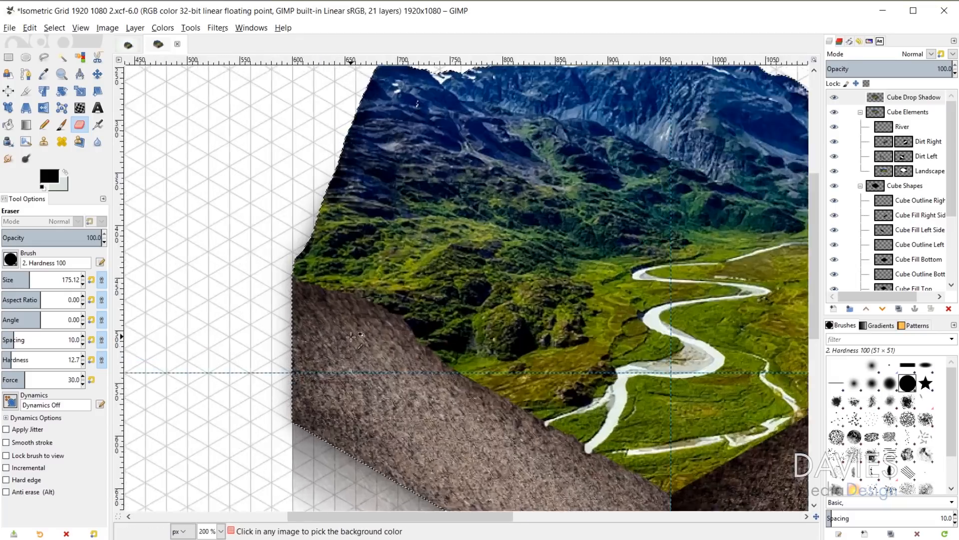
key(bracketleft)
key(bracketleft)
key(bracketleft)
key(bracketleft)
key(bracketleft)
key(bracketleft)
key(bracketleft)
key(bracketleft)
key(bracketleft)
key(bracketleft)
key(bracketleft)
key(bracketleft)
key(bracketleft)
key(bracketleft)
key(bracketleft)
key(bracketleft)
key(bracketleft)
key(bracketleft)
key(bracketleft)
key(bracketleft)
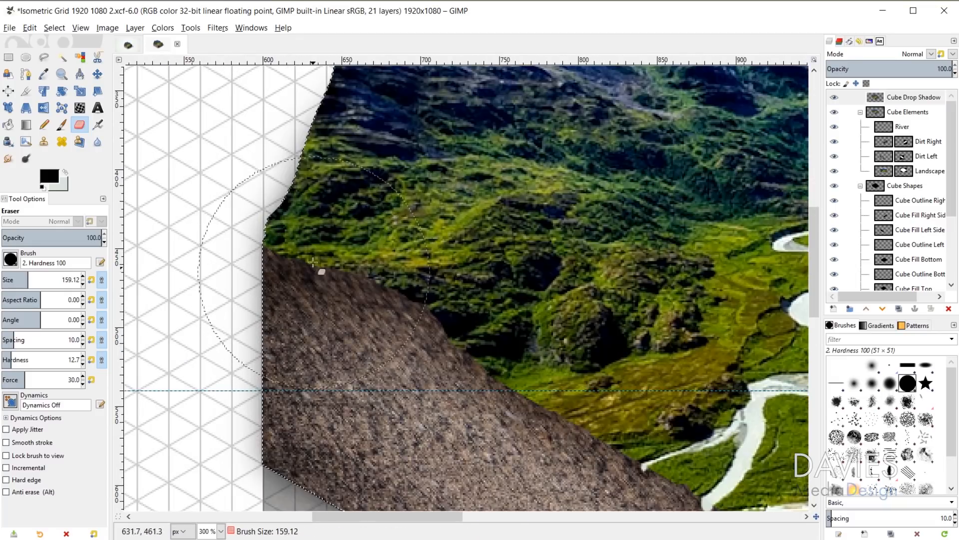
key(bracketleft)
key(bracketleft)
key(bracketleft)
key(bracketleft)
key(bracketleft)
key(bracketleft)
key(bracketleft)
key(bracketleft)
key(bracketleft)
key(bracketleft)
key(bracketleft)
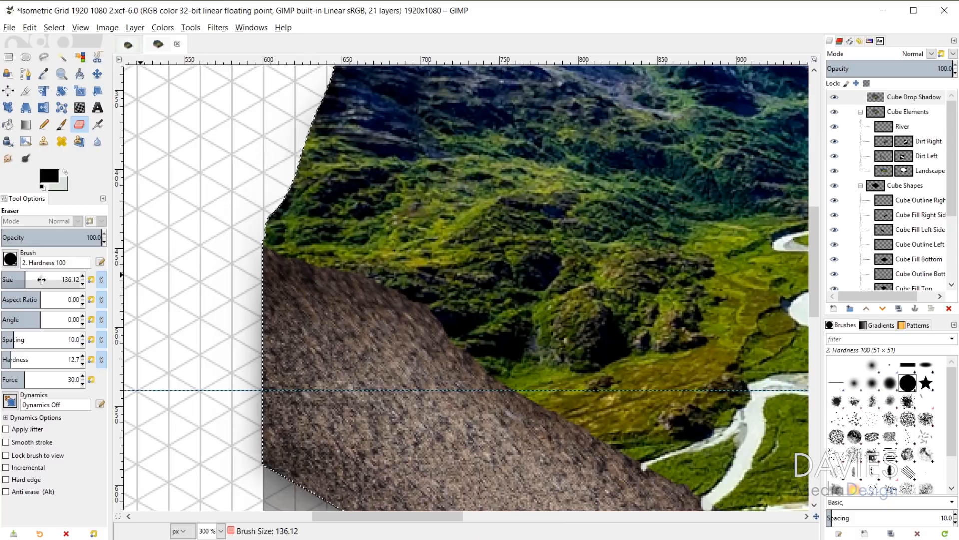
drag(71, 279, 68, 277)
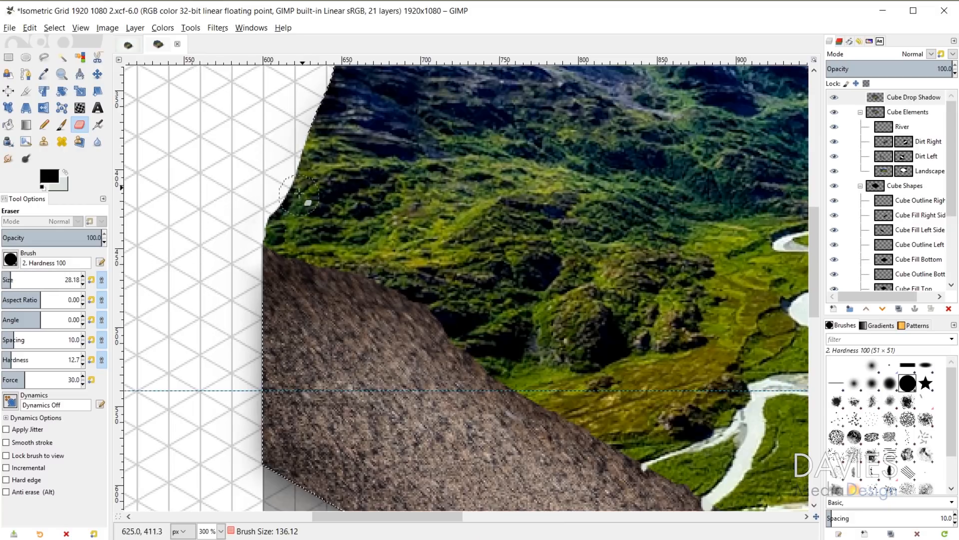
key(bracketright)
key(bracketright)
key(bracketright)
key(bracketright)
key(bracketright)
key(bracketright)
key(bracketright)
key(bracketright)
key(bracketright)
key(bracketright)
key(bracketright)
key(bracketright)
key(bracketright)
key(bracketright)
key(bracketright)
key(bracketright)
key(bracketright)
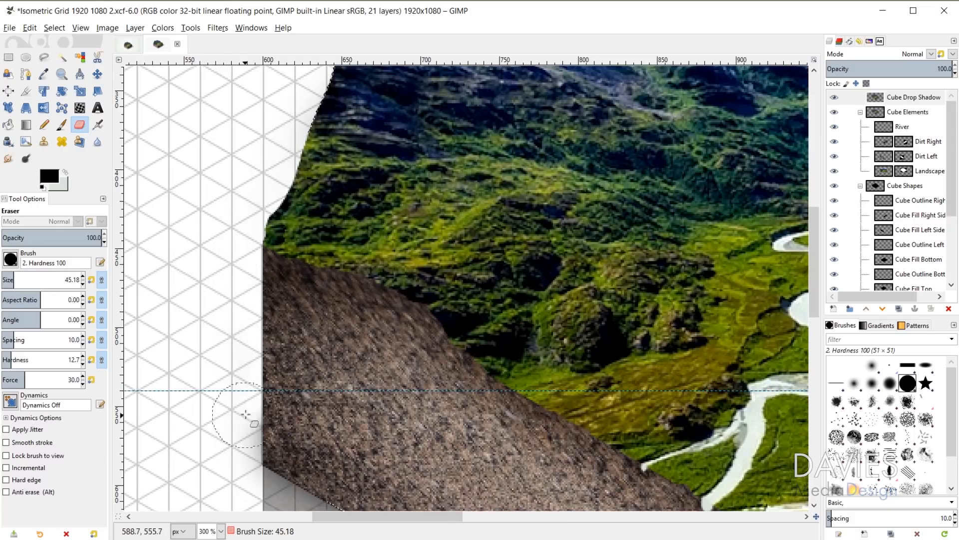
drag(252, 425, 435, 417)
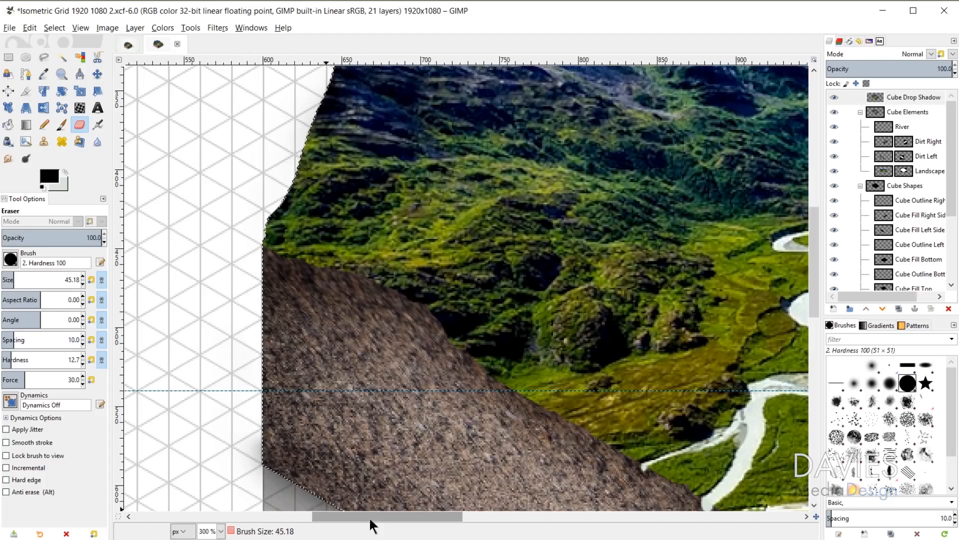
Erase the drop shadow along the cube's right edge, from the dirt side up over the right hill
mouse_move(371, 516)
mouse_down()
mouse_move(572, 490)
mouse_move(562, 481)
mouse_up()
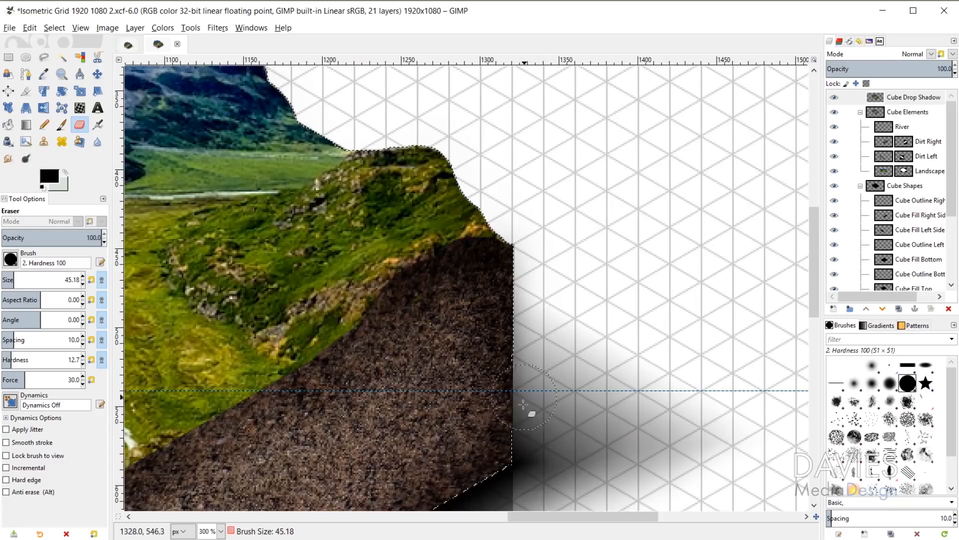
mouse_move(515, 429)
mouse_down()
mouse_move(508, 284)
mouse_move(466, 172)
mouse_move(385, 114)
mouse_move(348, 114)
mouse_up()
scroll(307, 195, up, 3)
scroll(220, 155, down, 4)
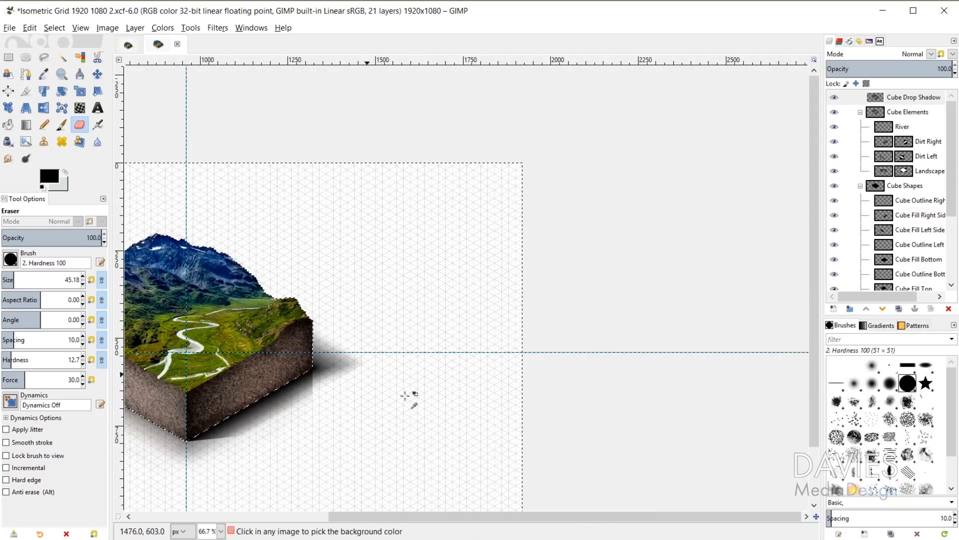
drag(510, 522, 442, 516)
scroll(475, 450, down, 1)
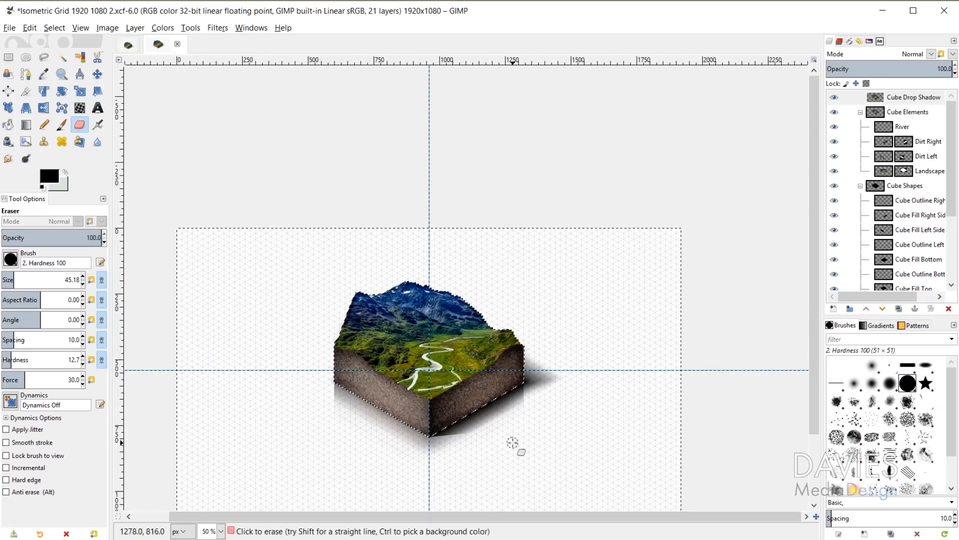
Clear the selection and hide the guides
key(ctrl+shift+a)
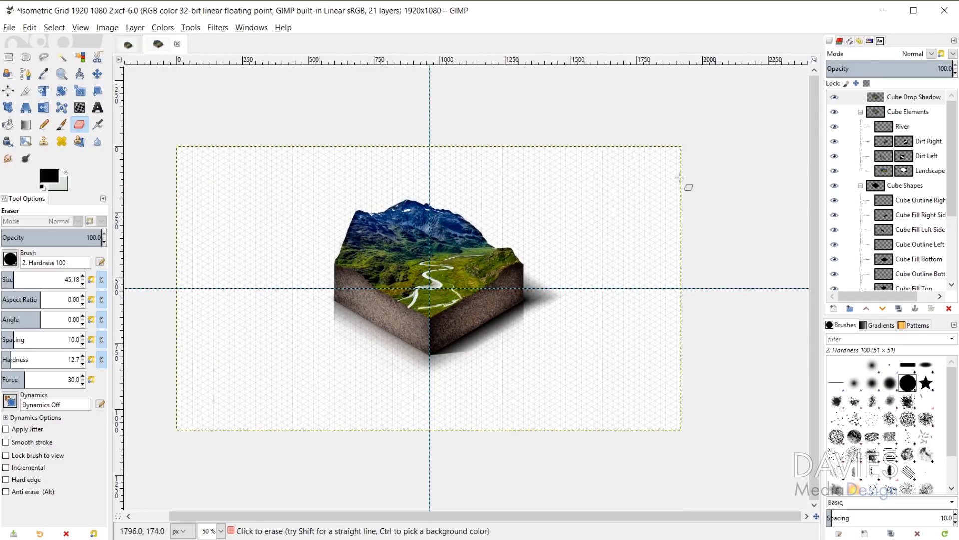
click(80, 28)
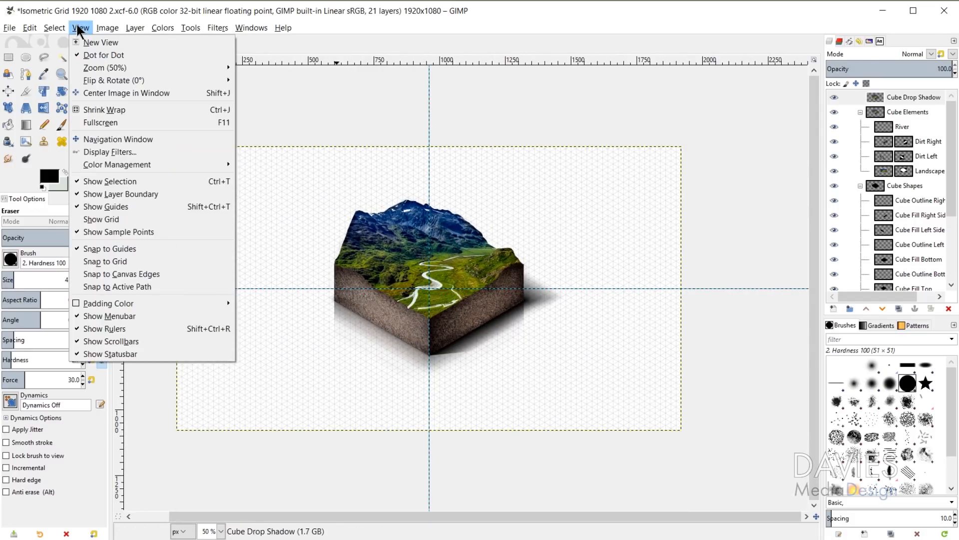
click(108, 206)
Hide the Grid copy #1, Grid copy and Grid layers in the Iso Grid group
scroll(905, 199, down, 1)
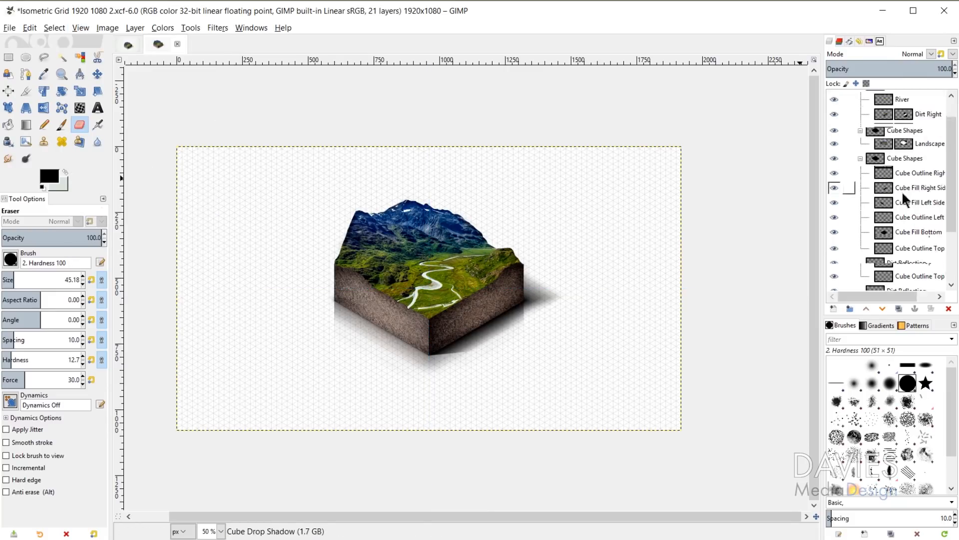
scroll(906, 199, down, 3)
click(834, 239)
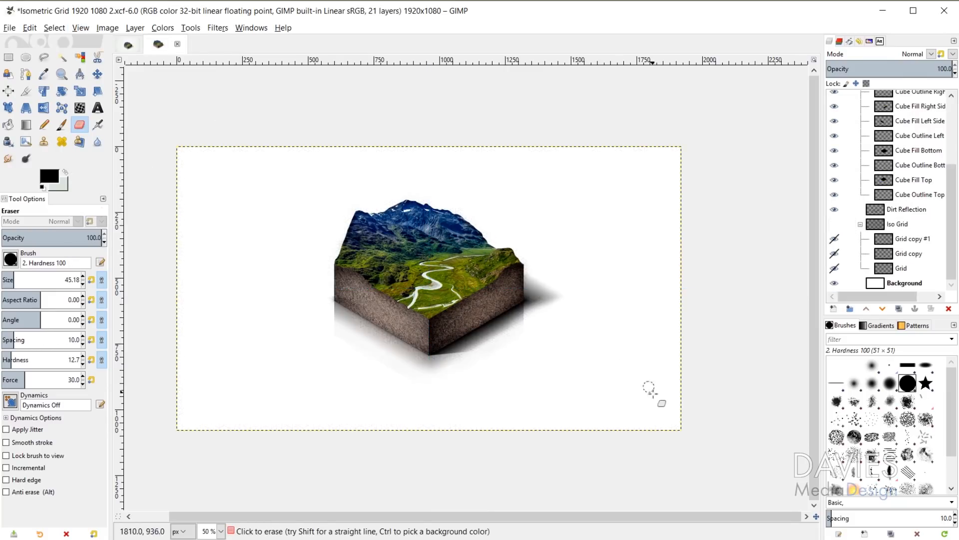